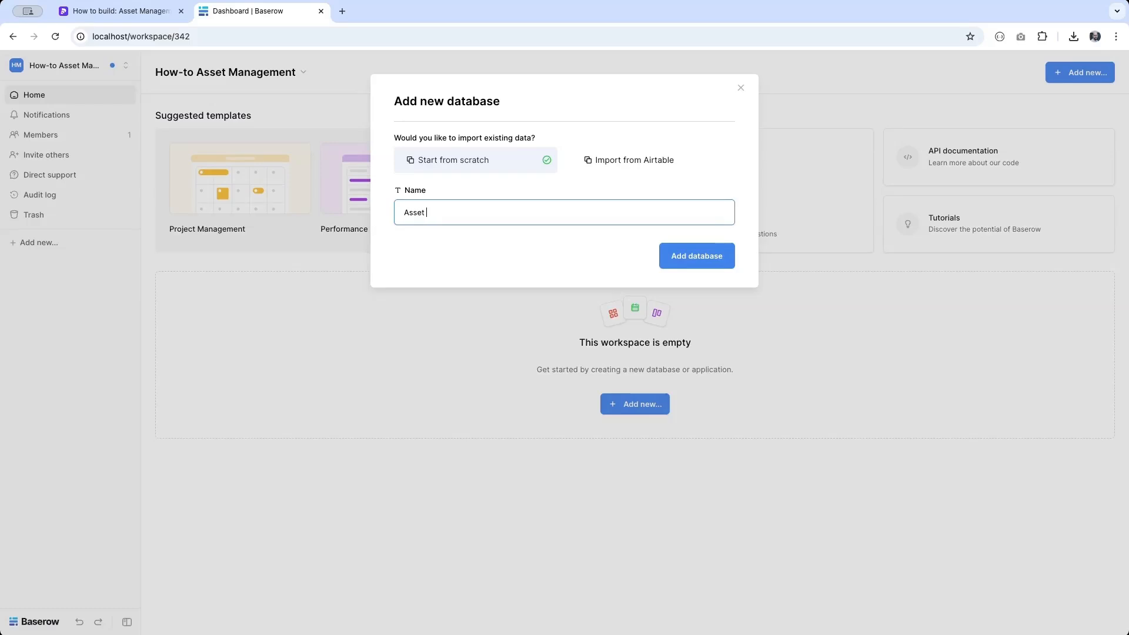
Step: Create the Asset Management database and rename its default table to Employees
{"action": "key", "text": "Return"}
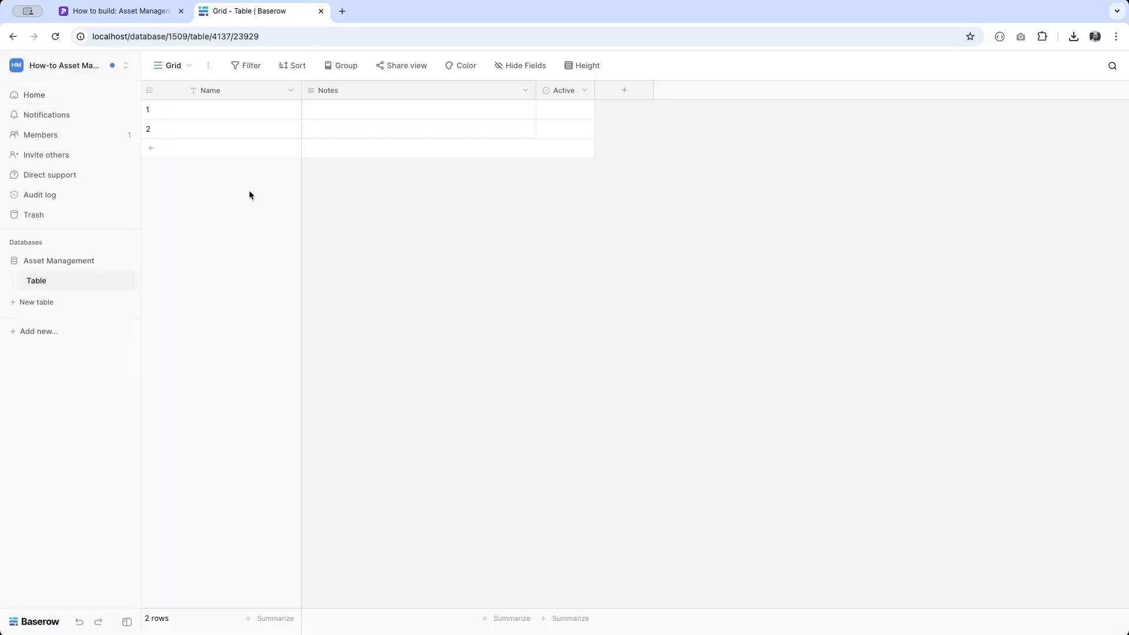
{"action": "left_click", "coordinate": [127, 279]}
{"action": "left_click", "coordinate": [82, 387]}
{"action": "type", "text": "Employees"}
{"action": "key", "text": "Return"}
Step: Fill in the Name field of the first two Employees rows with two employees' first names
{"action": "left_click", "coordinate": [224, 106]}
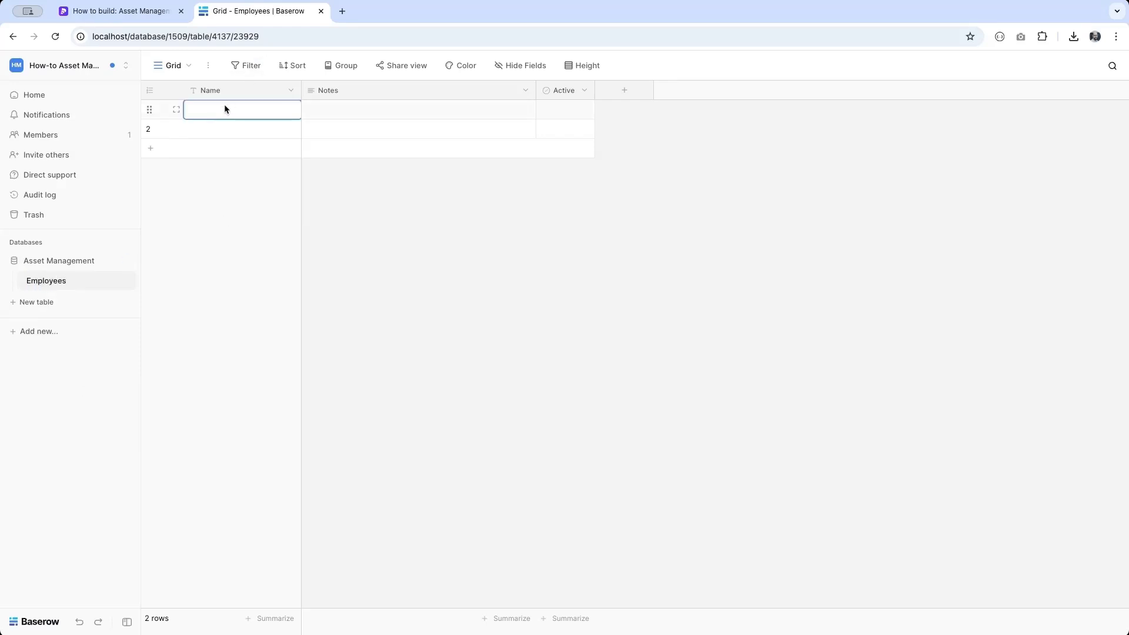
{"action": "type", "text": "Mark"}
{"action": "key", "text": "Return"}
{"action": "type", "text": "Ellen"}
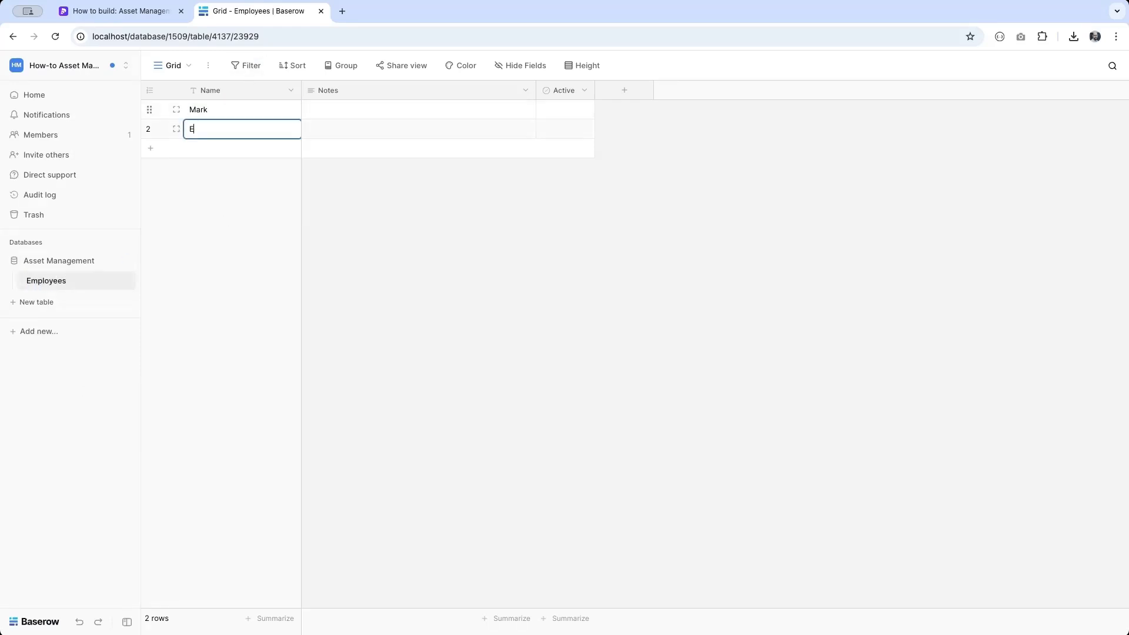
{"action": "key", "text": "Return"}
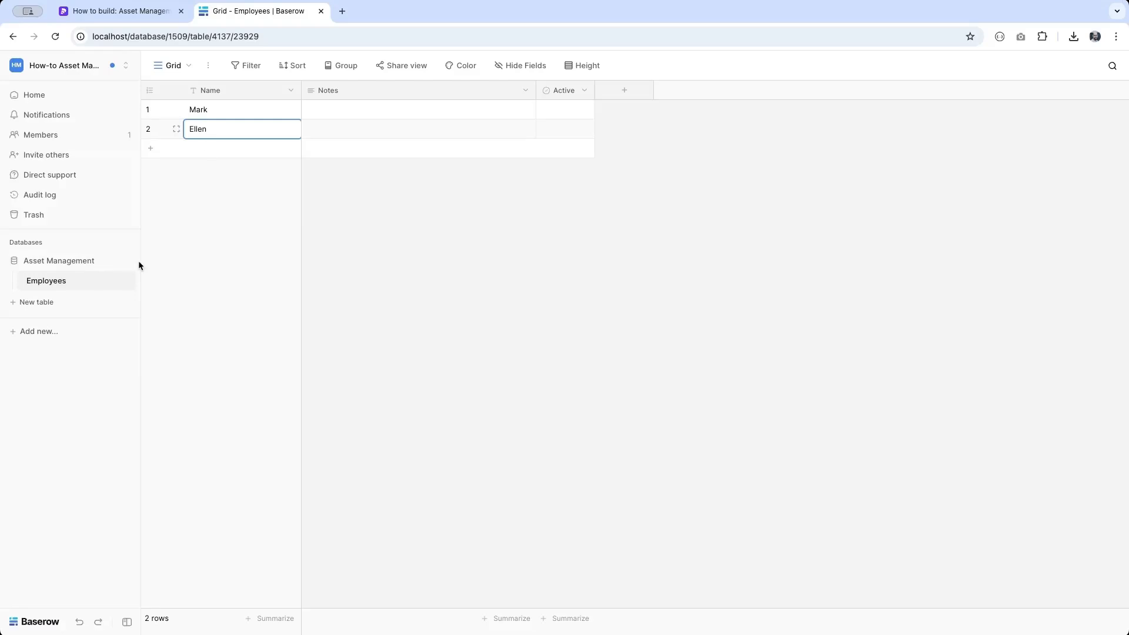
Step: Create a new blank table named Assets in the Asset Management database
{"action": "left_click", "coordinate": [30, 301]}
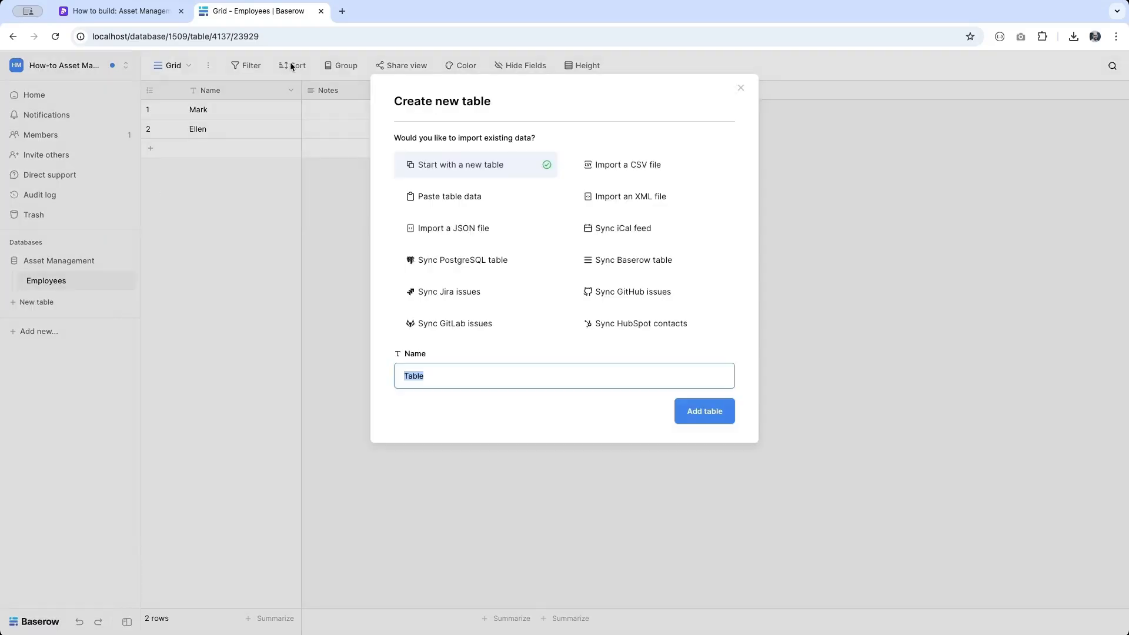
{"action": "type", "text": "Assets"}
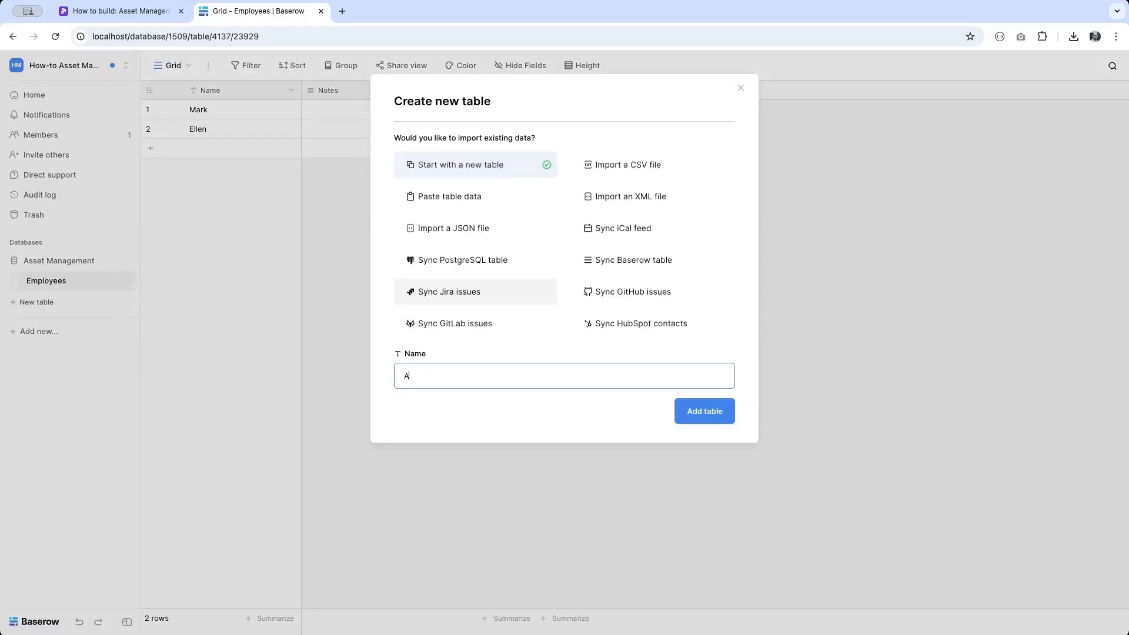
{"action": "key", "text": "Return"}
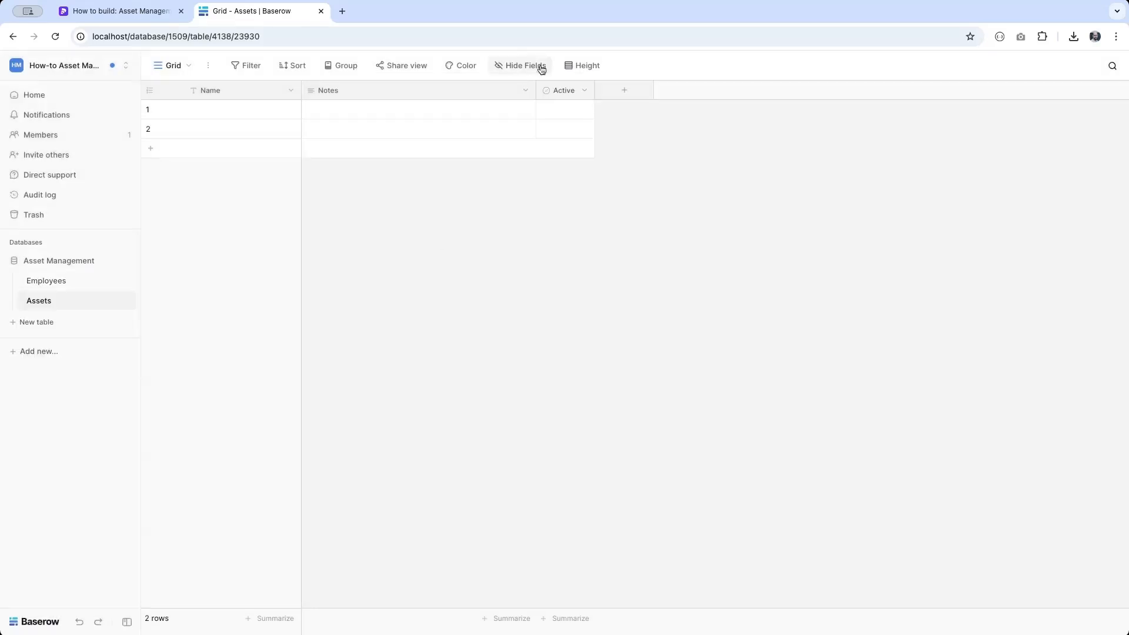
Step: Name the first two rows of the Assets table Laptop and Charoi
{"action": "left_click", "coordinate": [226, 112]}
{"action": "type", "text": "Laptop"}
{"action": "key", "text": "Return"}
{"action": "type", "text": "Charoi"}
Step: Delete the default Notes and Active fields from the Assets table
{"action": "left_click", "coordinate": [523, 90]}
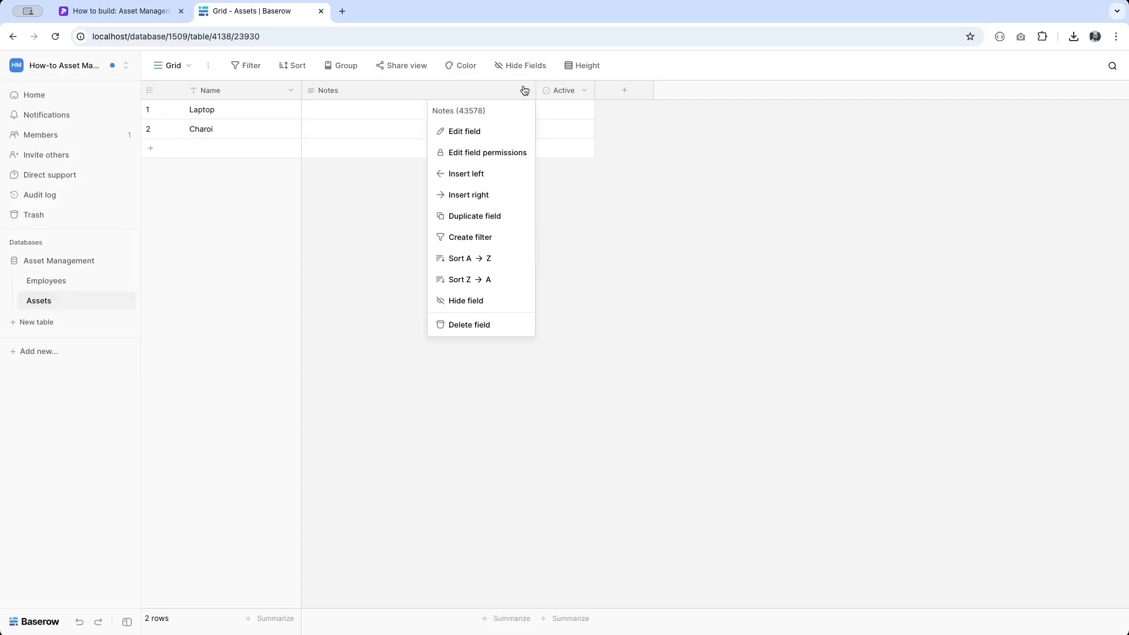
{"action": "left_click", "coordinate": [459, 327]}
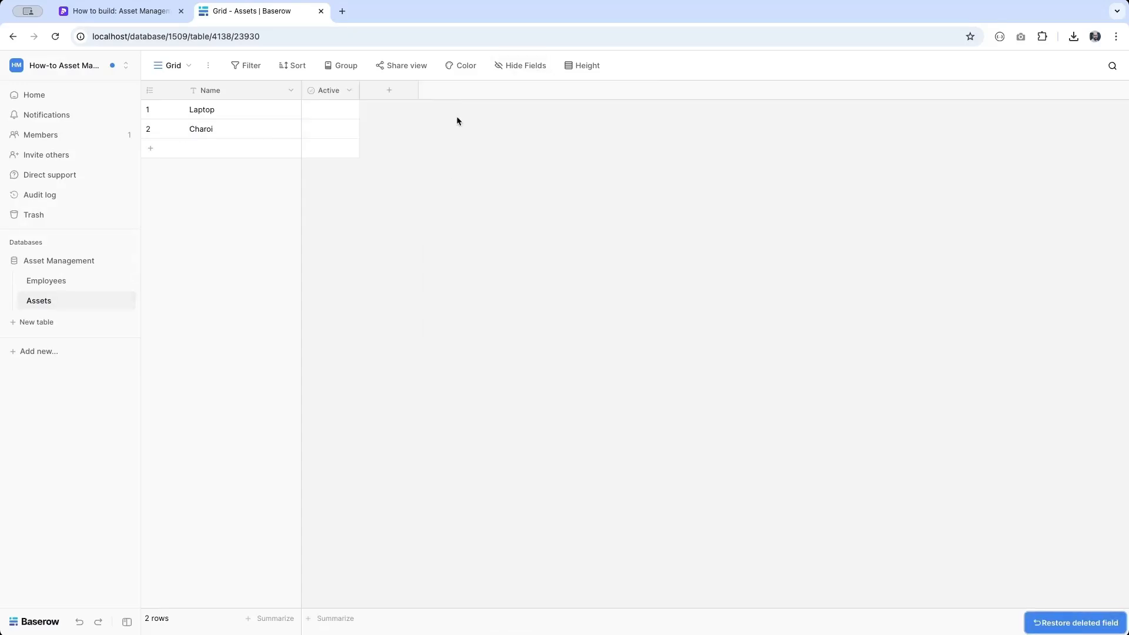
{"action": "left_click", "coordinate": [349, 90]}
{"action": "left_click", "coordinate": [311, 325]}
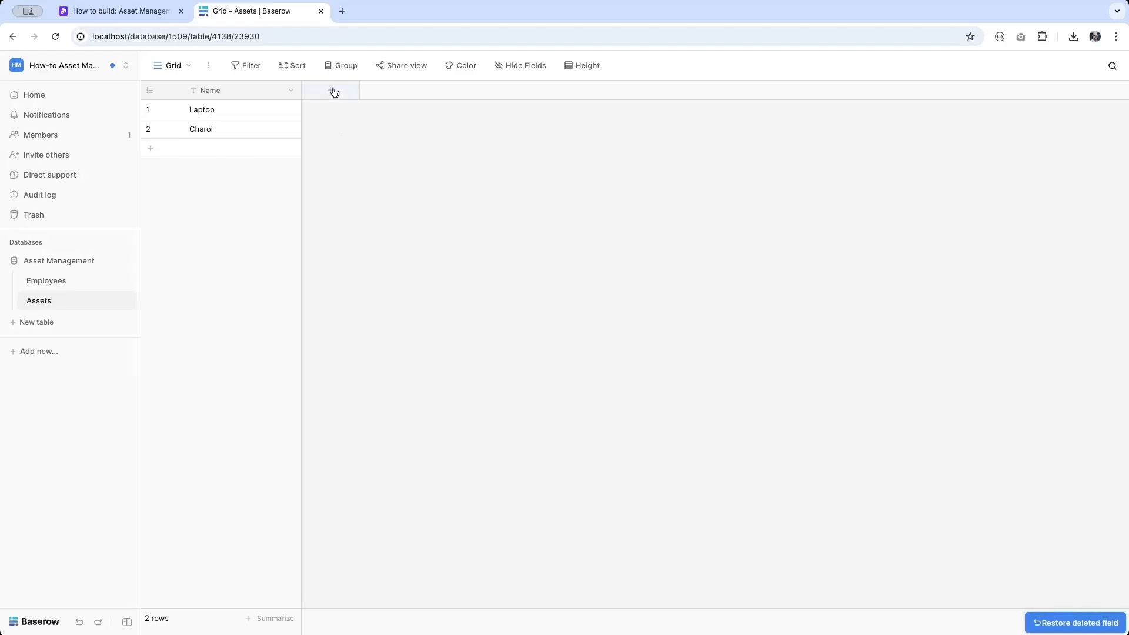
Step: Add a single line text field named Serial number to the Assets table
{"action": "left_click", "coordinate": [334, 92]}
{"action": "left_click", "coordinate": [340, 180]}
{"action": "left_click", "coordinate": [379, 133]}
{"action": "key", "text": "ctrl+a"}
{"action": "type", "text": "Serial "}
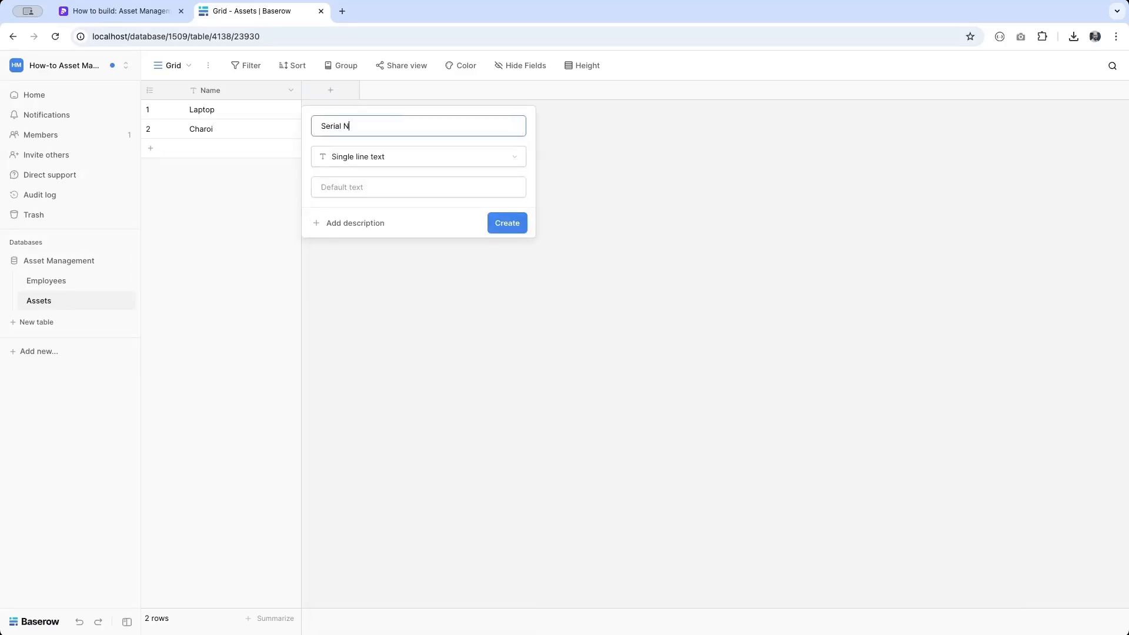
{"action": "type", "text": "number"}
{"action": "key", "text": "Return"}
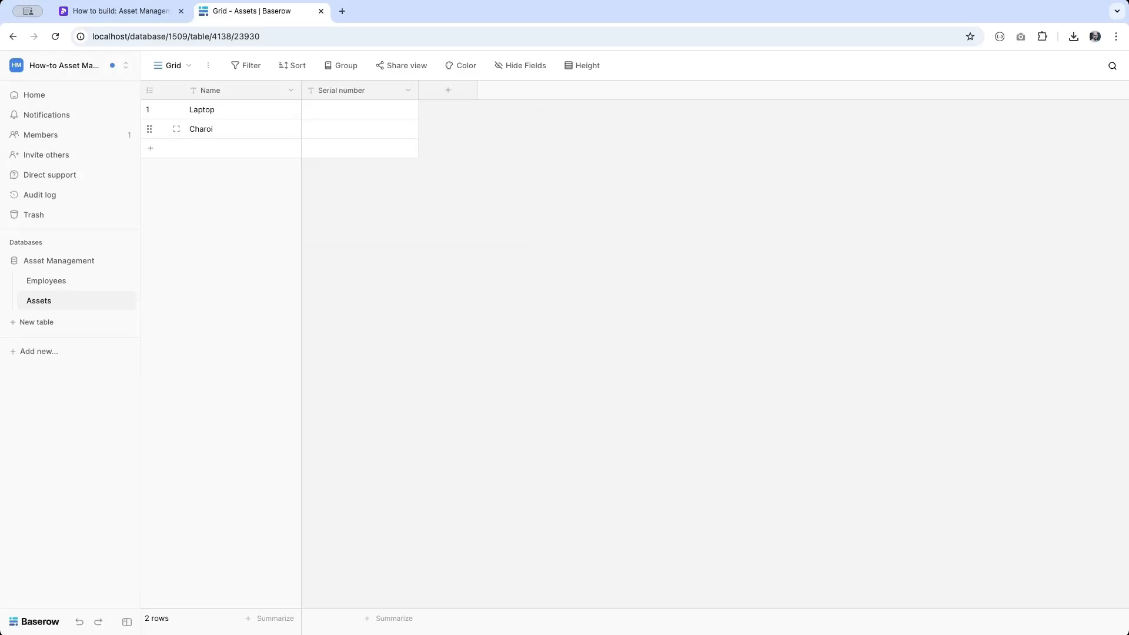
Step: Set up a new single select field in the Assets table with the options IT device and Furniture
{"action": "left_click", "coordinate": [446, 89]}
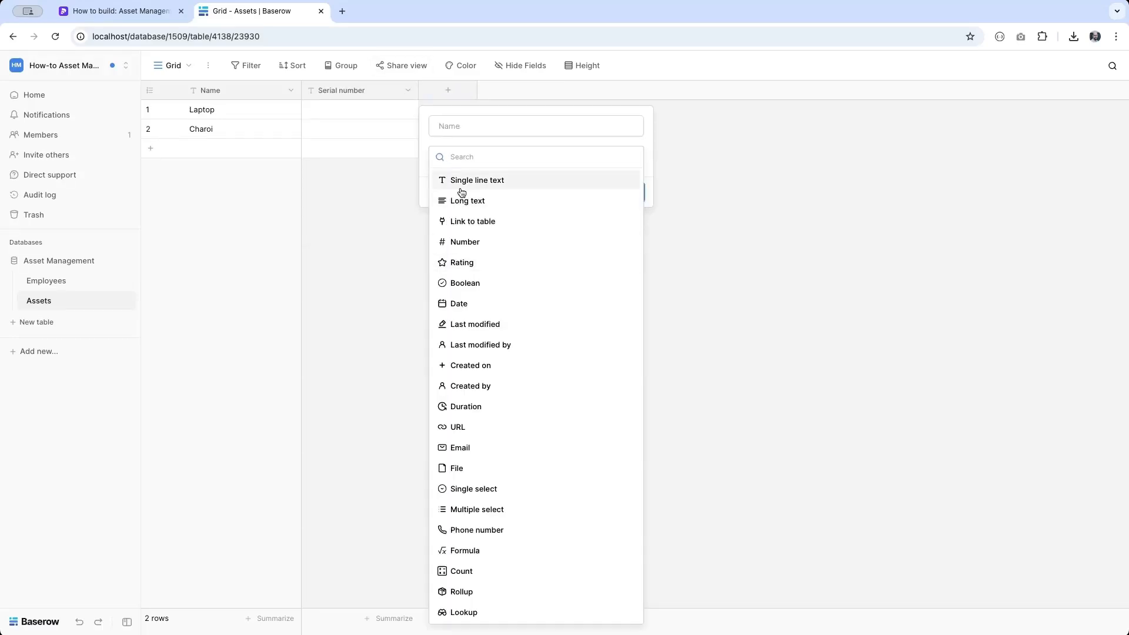
{"action": "type", "text": "singl"}
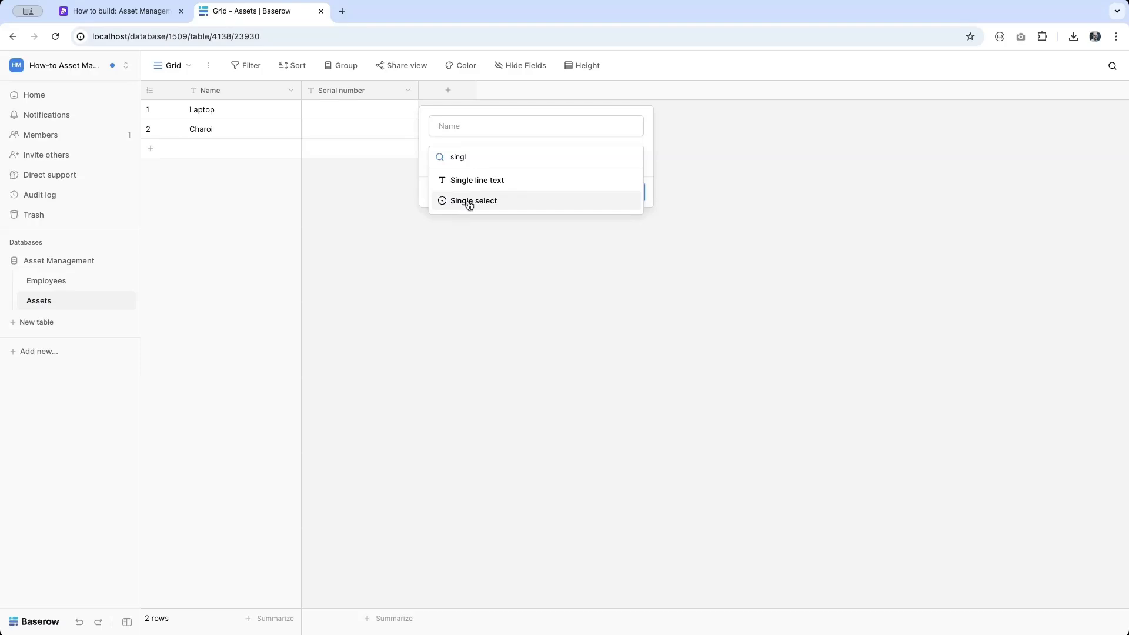
{"action": "left_click", "coordinate": [468, 203]}
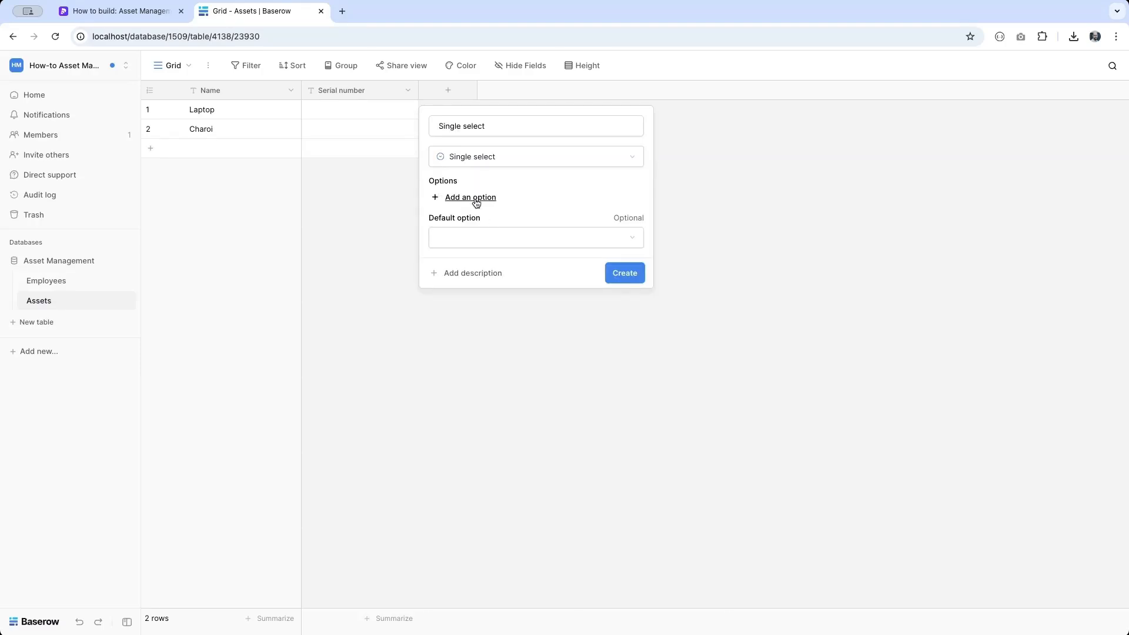
{"action": "left_click", "coordinate": [476, 202]}
{"action": "type", "text": "IT device"}
{"action": "left_click", "coordinate": [474, 232]}
{"action": "type", "text": "Furniture"}
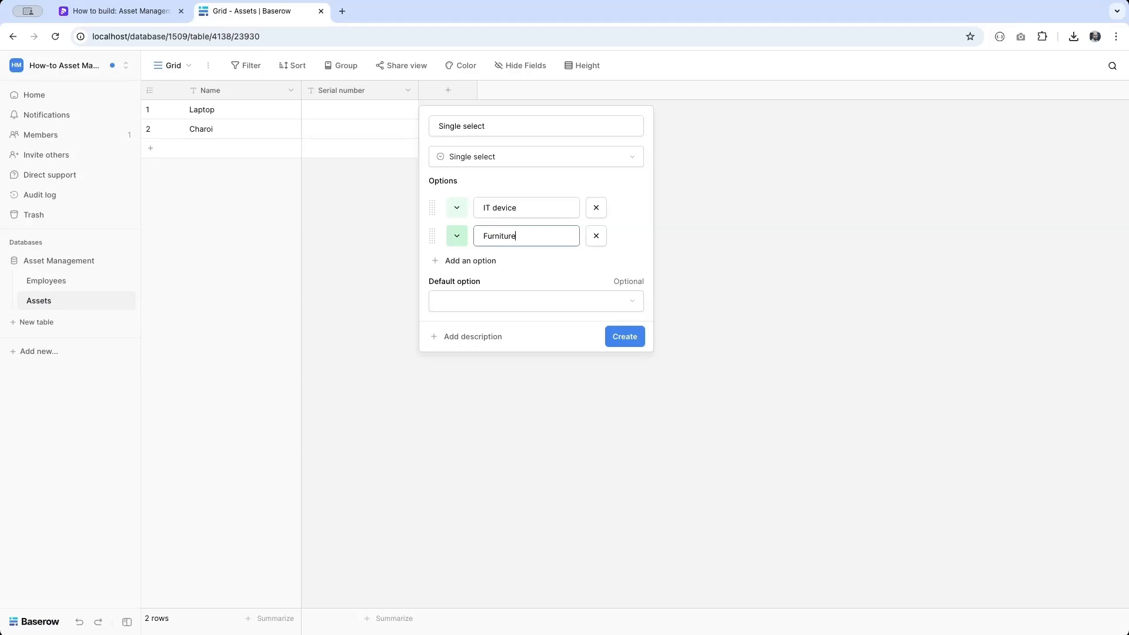
Step: Color the Furniture option pale yellow and the IT device option cyan
{"action": "left_click", "coordinate": [457, 235]}
{"action": "left_click", "coordinate": [458, 231]}
{"action": "left_click", "coordinate": [456, 209]}
{"action": "left_click", "coordinate": [508, 262]}
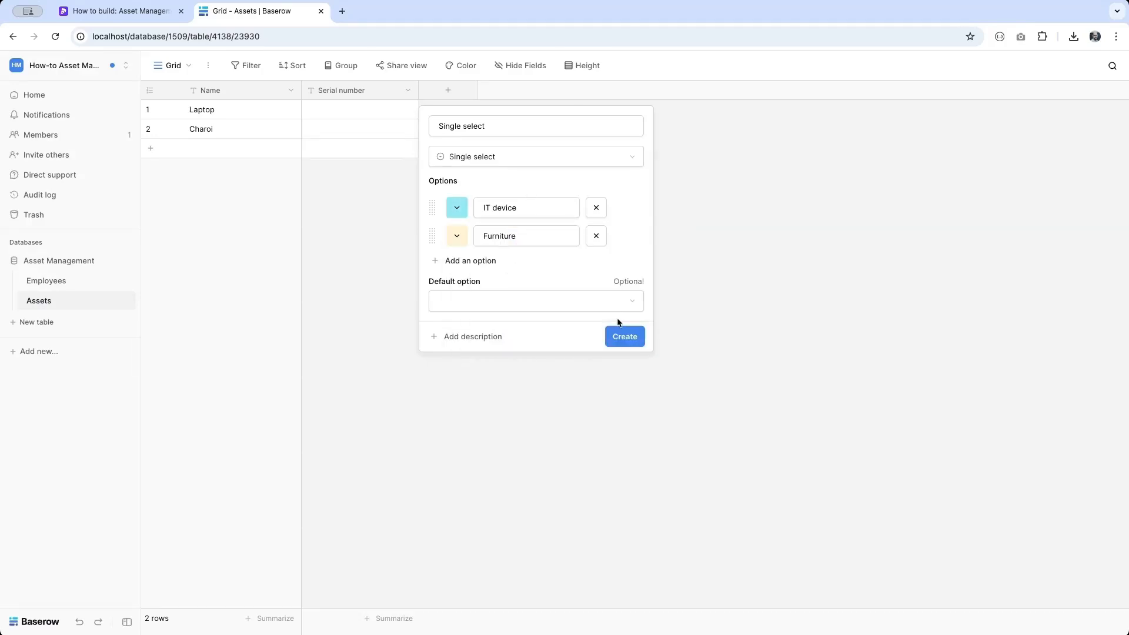
Step: Name the single select field Category and create it
{"action": "left_click", "coordinate": [502, 124]}
{"action": "key", "text": "ctrl+a"}
{"action": "type", "text": "Category"}
{"action": "key", "text": "Return"}
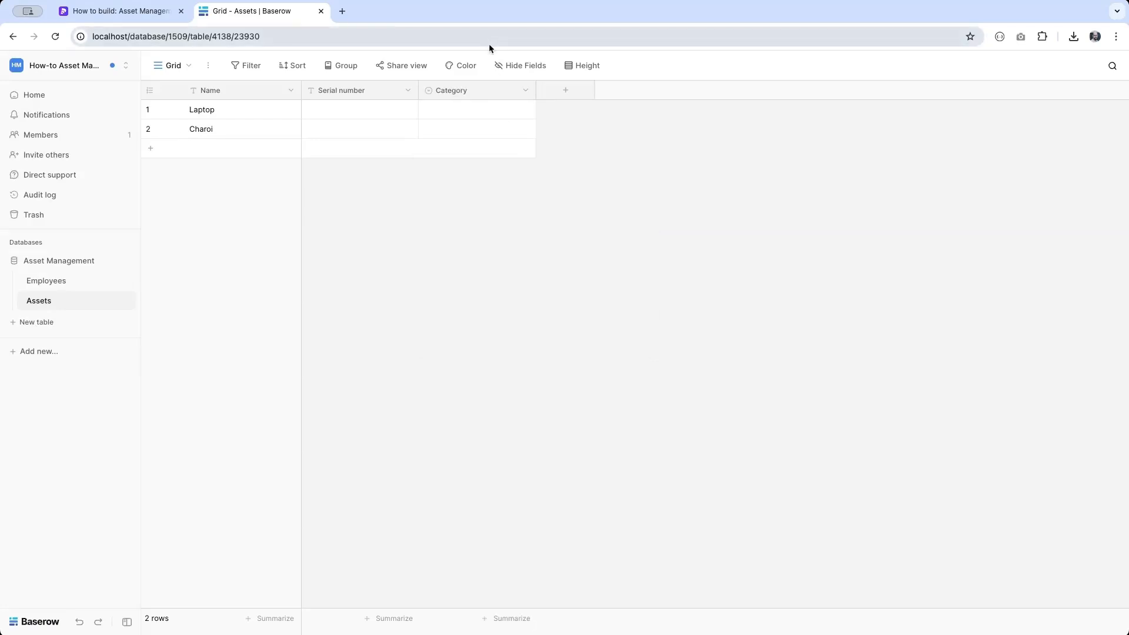
Step: Add a number field named Purchase cost with the prefix $ to the Assets table
{"action": "left_click", "coordinate": [561, 94]}
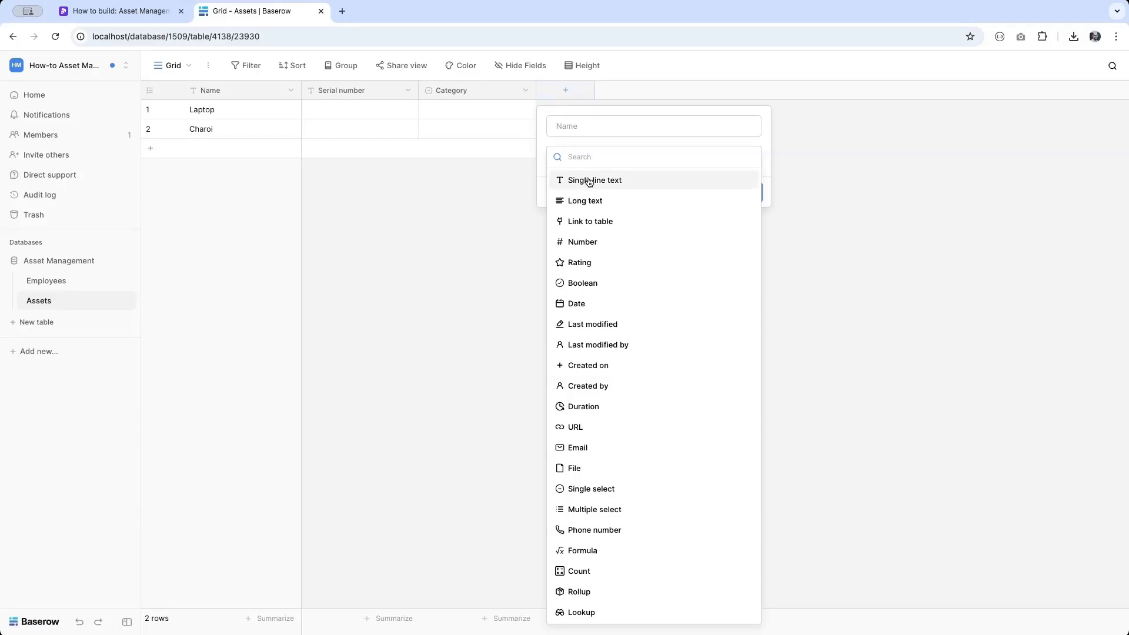
{"action": "left_click", "coordinate": [579, 242]}
{"action": "double_click", "coordinate": [598, 129]}
{"action": "type", "text": "Purchase cost"}
{"action": "left_click", "coordinate": [589, 252]}
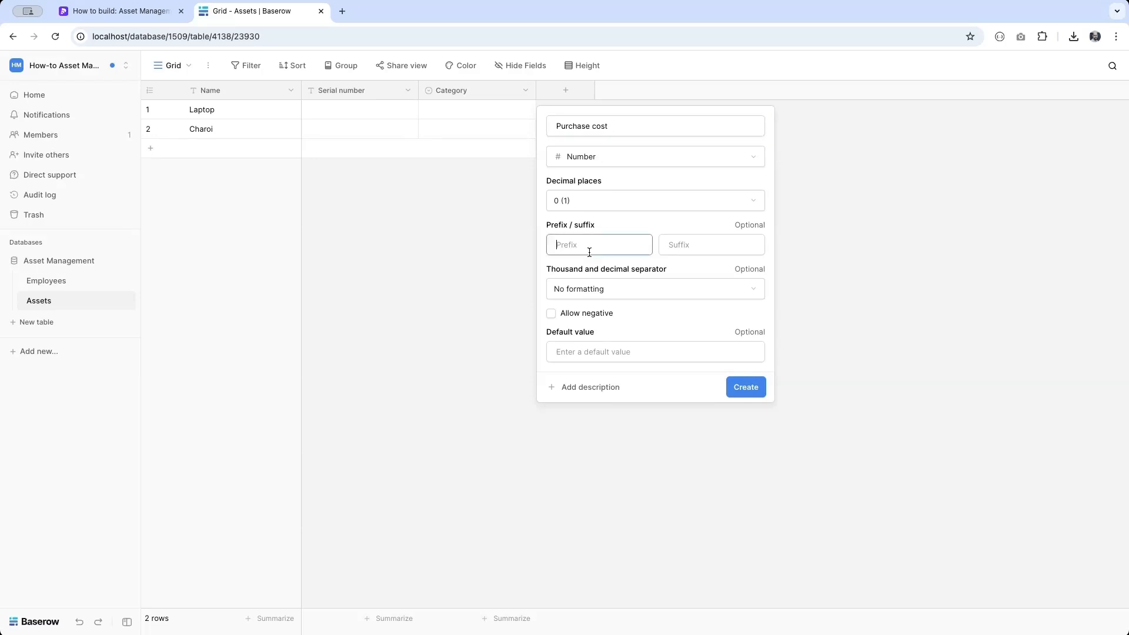
{"action": "type", "text": "$"}
{"action": "left_click", "coordinate": [744, 397]}
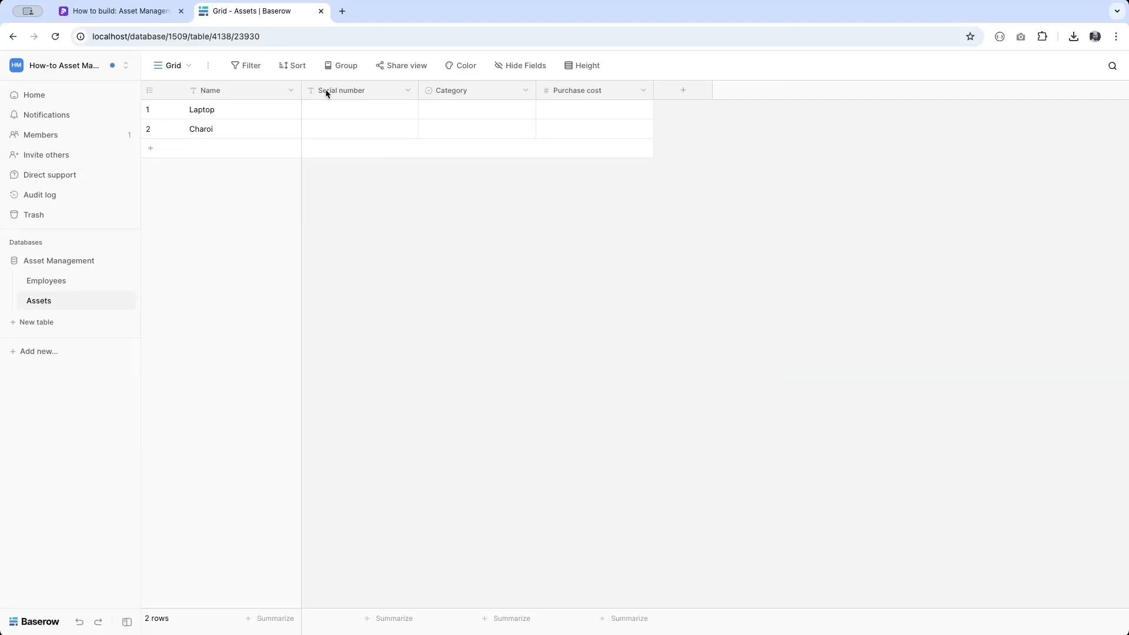
Step: Enter the serial numbers 123 for the Laptop row and xyz for the second asset row
{"action": "left_click", "coordinate": [320, 106]}
{"action": "type", "text": "123"}
{"action": "key", "text": "Return"}
{"action": "type", "text": "xyz"}
Step: Set the Category to IT device for the Laptop row and Furniture for the second asset row
{"action": "left_click", "coordinate": [474, 112]}
{"action": "left_click", "coordinate": [474, 115]}
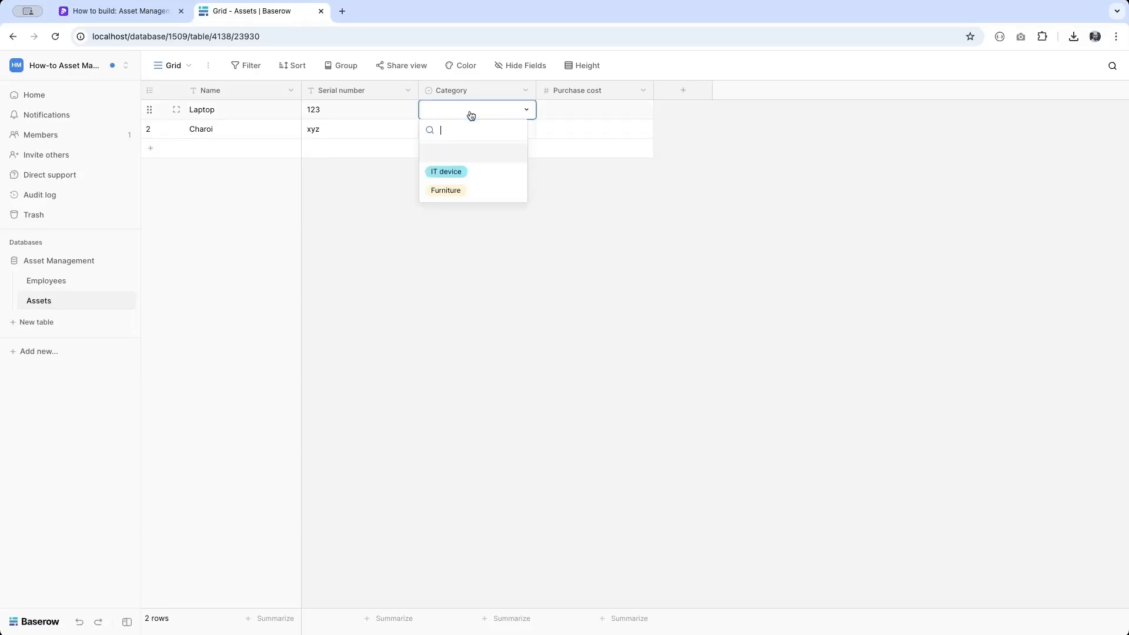
{"action": "left_click", "coordinate": [452, 171]}
{"action": "left_click", "coordinate": [445, 147]}
{"action": "left_click", "coordinate": [440, 135]}
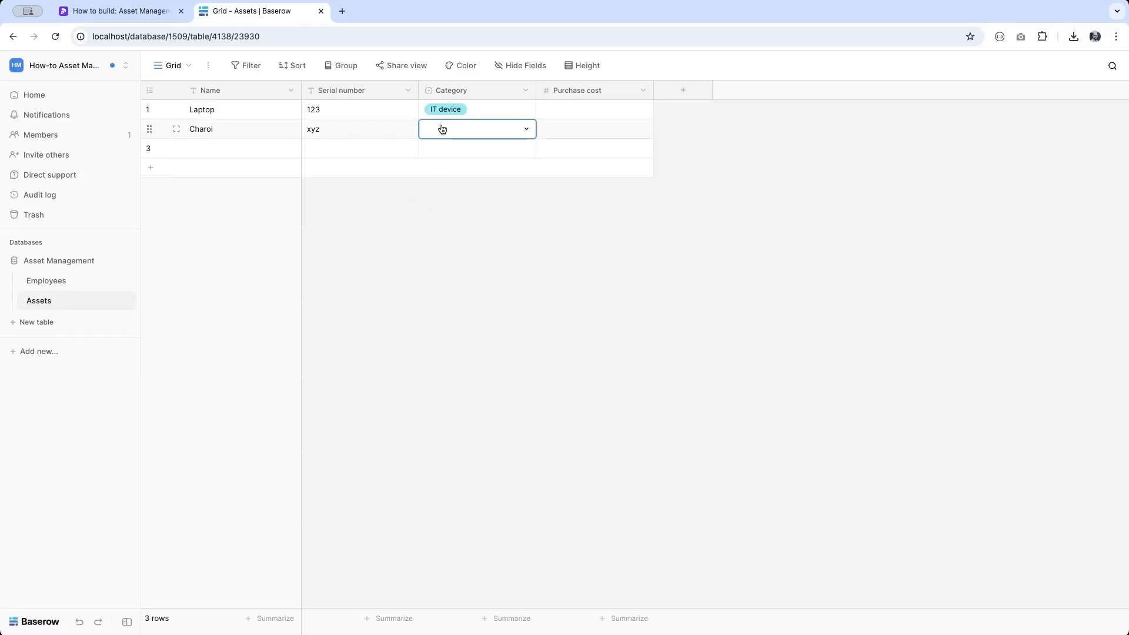
{"action": "left_click", "coordinate": [442, 129]}
{"action": "left_click", "coordinate": [443, 211]}
Step: Enter purchase costs of 500 for the Laptop row and 200 for the second asset row
{"action": "left_click", "coordinate": [580, 114]}
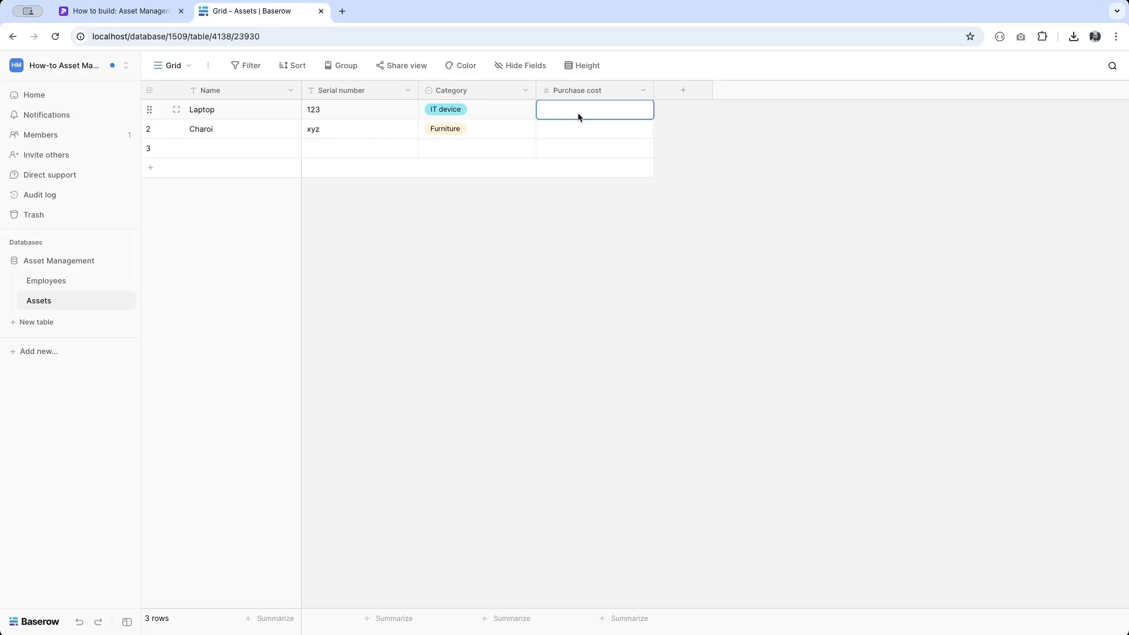
{"action": "type", "text": "500"}
{"action": "key", "text": "Return"}
{"action": "type", "text": "200"}
{"action": "key", "text": "Return"}
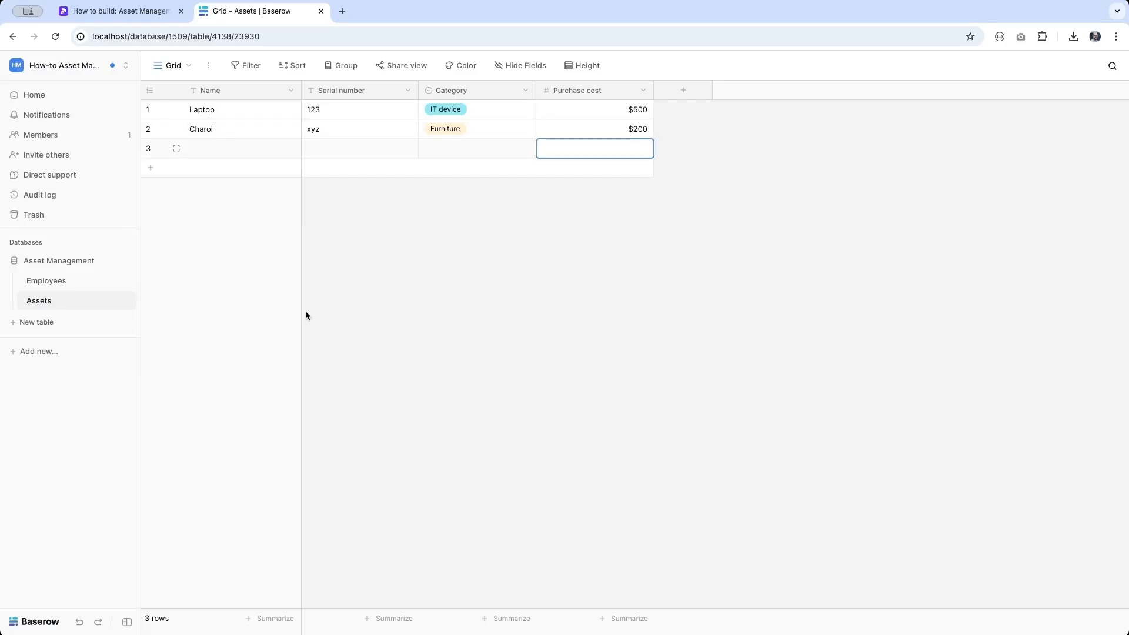
Step: Create a new blank table named Assignments in the Asset Management database
{"action": "left_click", "coordinate": [40, 322]}
{"action": "type", "text": "Assignemn"}
{"action": "type", "text": "nts"}
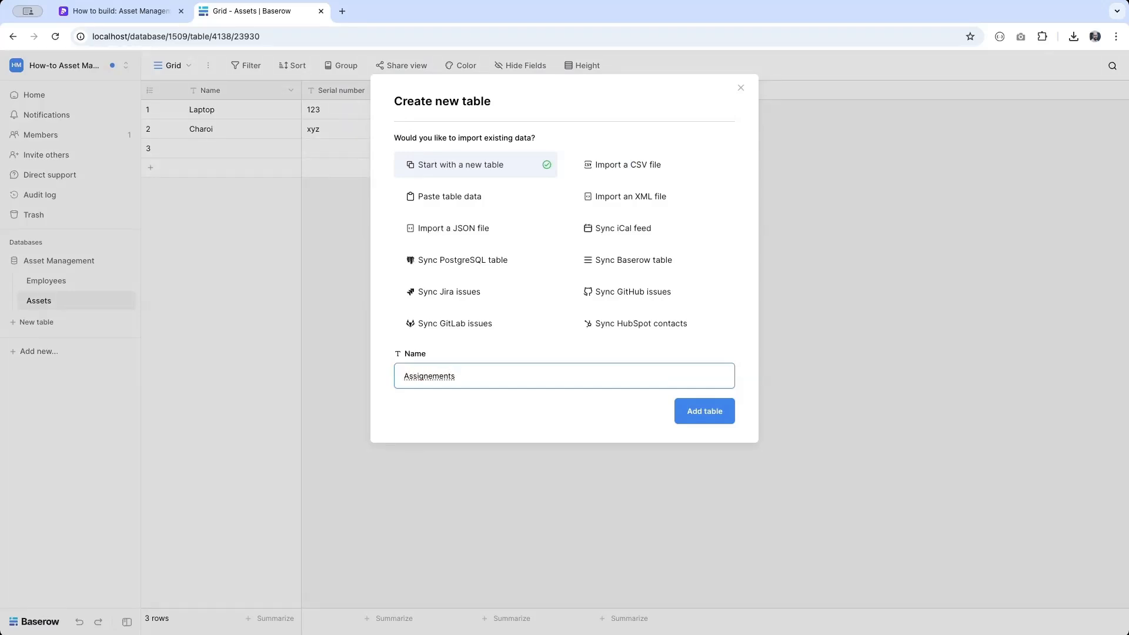
{"action": "key", "text": "BackSpace"}
{"action": "type", "text": "ments"}
{"action": "left_click", "coordinate": [708, 414]}
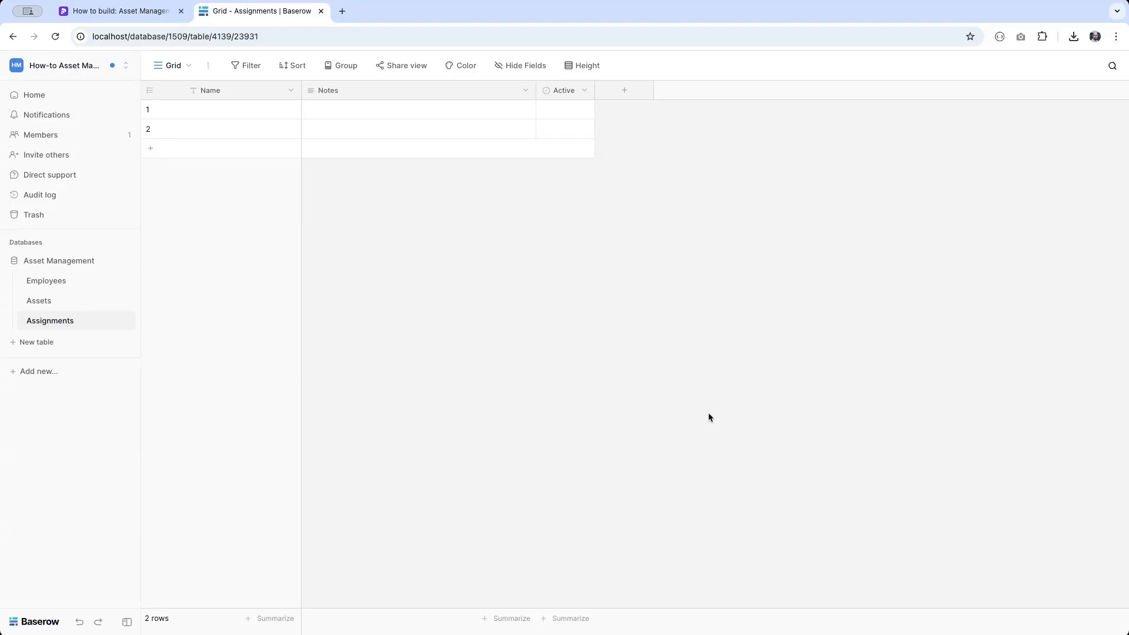
Step: Rename the primary Name field of the Assignments table to ID
{"action": "left_click", "coordinate": [288, 90]}
{"action": "left_click", "coordinate": [230, 131]}
{"action": "double_click", "coordinate": [233, 166]}
{"action": "type", "text": "ID"}
{"action": "left_click", "coordinate": [404, 258]}
Step: Enter AS001 as the ID of the first assignment row
{"action": "left_click", "coordinate": [215, 112]}
{"action": "type", "text": "AS001"}
{"action": "key", "text": "Return"}
{"action": "key", "text": "Up"}
{"action": "key", "text": "Right"}
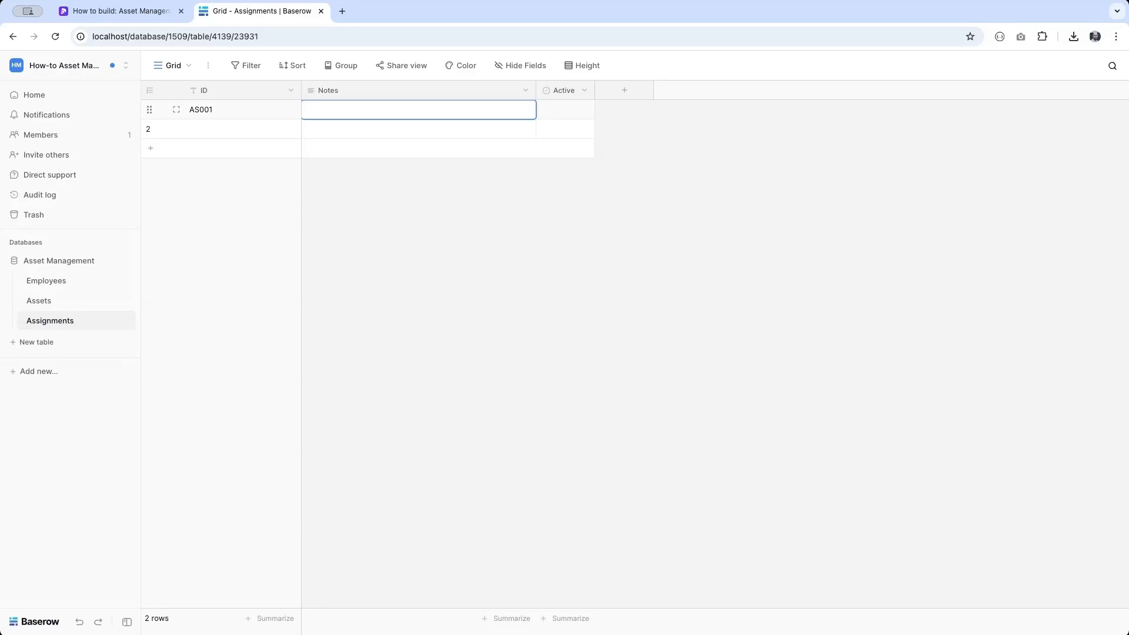
Step: Change the Notes field of the Assignments table to the Link to table type and rename it Asset
{"action": "left_click", "coordinate": [525, 92]}
{"action": "left_click", "coordinate": [464, 133]}
{"action": "left_click", "coordinate": [524, 191]}
{"action": "type", "text": "link"}
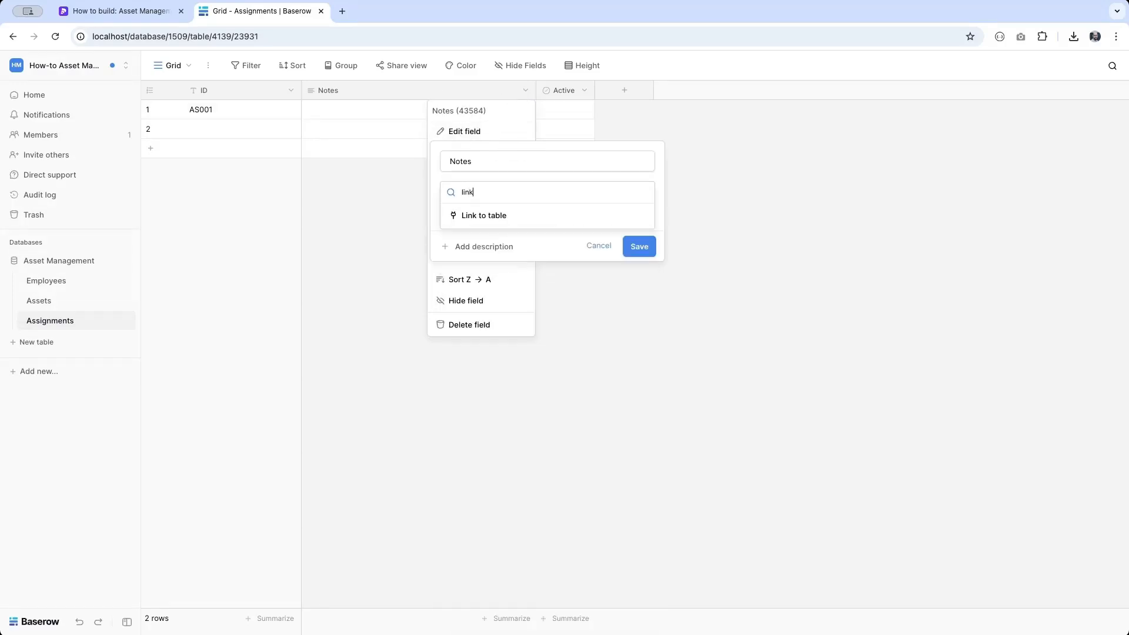
{"action": "left_click", "coordinate": [504, 217]}
{"action": "double_click", "coordinate": [475, 159]}
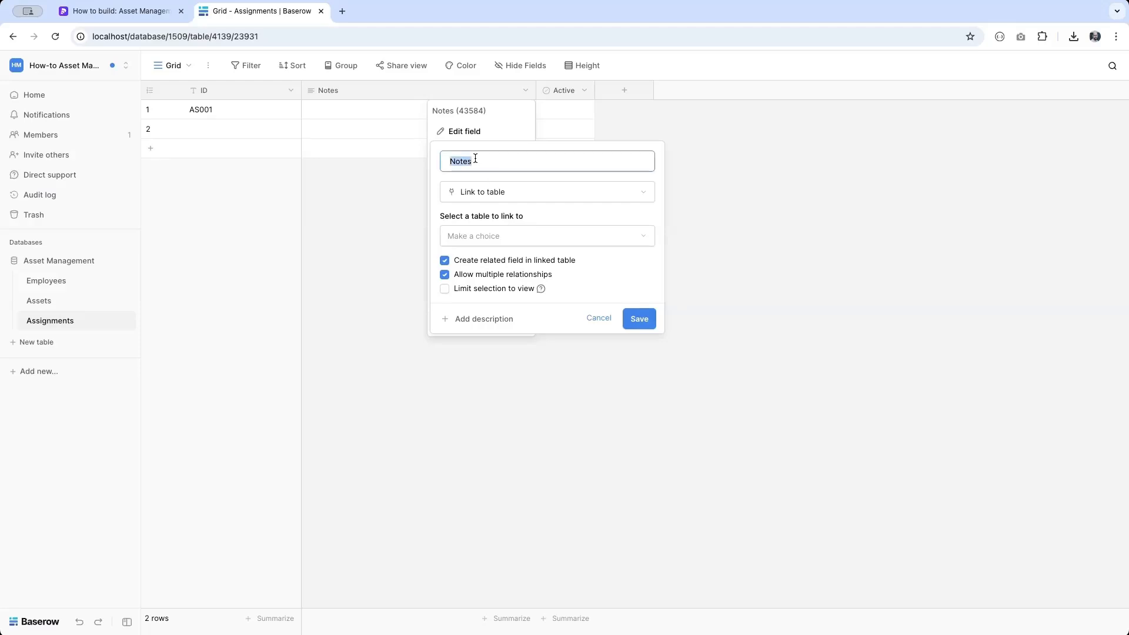
{"action": "type", "text": "Asset"}
Step: Link the Asset field to the Assets table without multiple relationships and save the field
{"action": "left_click", "coordinate": [516, 237]}
{"action": "left_click", "coordinate": [490, 282]}
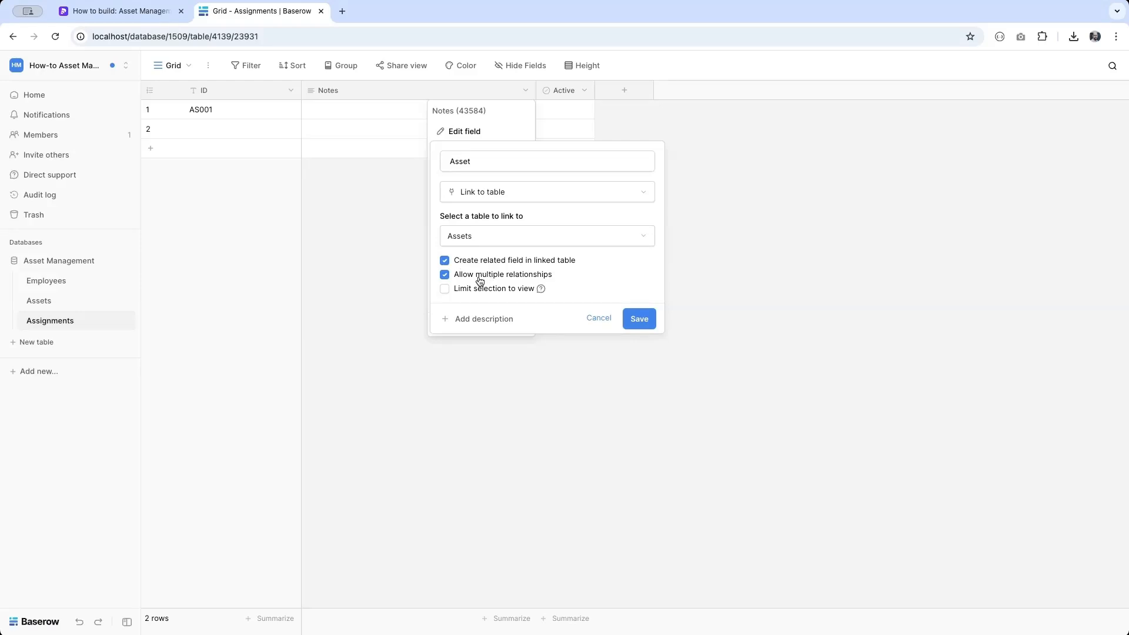
{"action": "left_click", "coordinate": [480, 281]}
{"action": "left_click", "coordinate": [637, 319]}
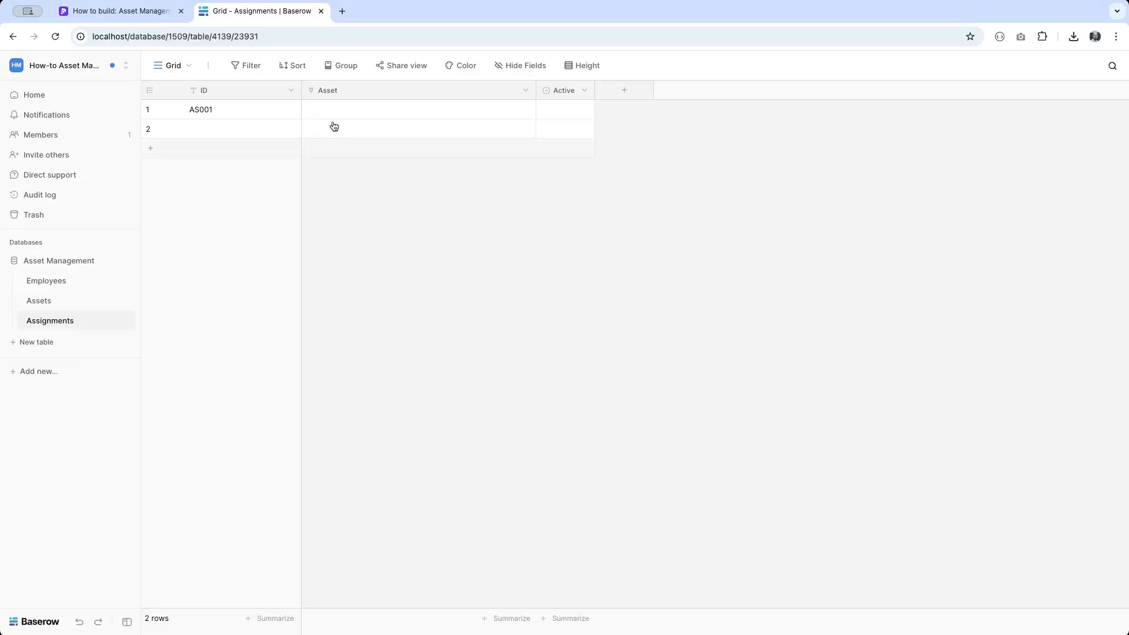
Step: Link the Laptop asset to the AS001 assignment row
{"action": "left_click", "coordinate": [320, 113]}
{"action": "left_click", "coordinate": [310, 110]}
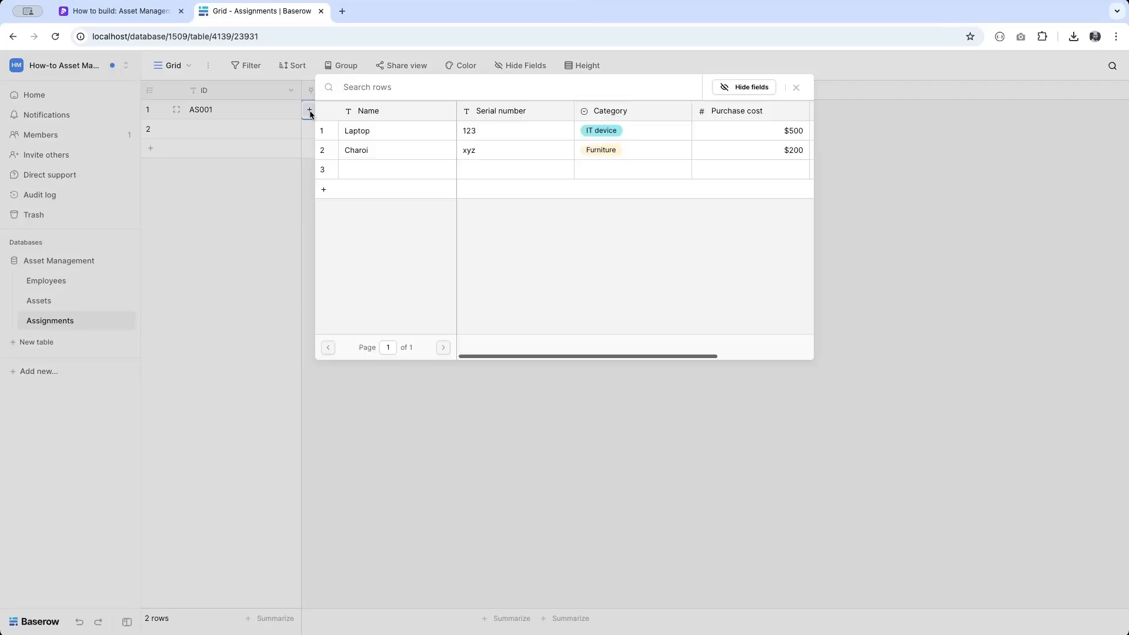
{"action": "left_click", "coordinate": [394, 136]}
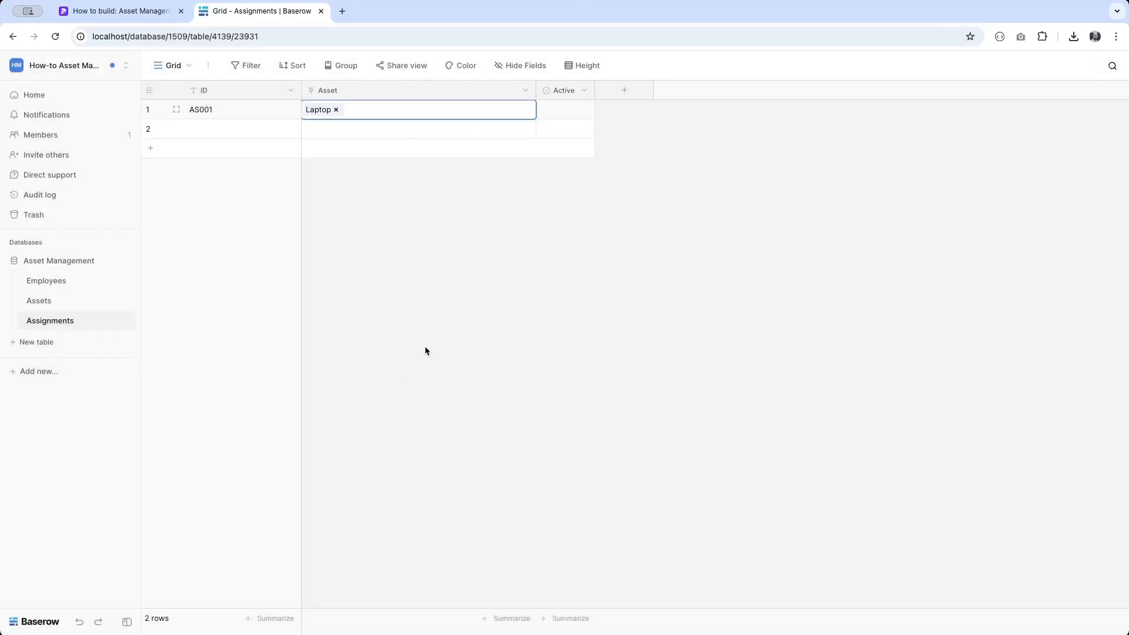
Step: Rename the Active field of the Assignments table to Employee and change its type to Link to table
{"action": "left_click", "coordinate": [581, 93]}
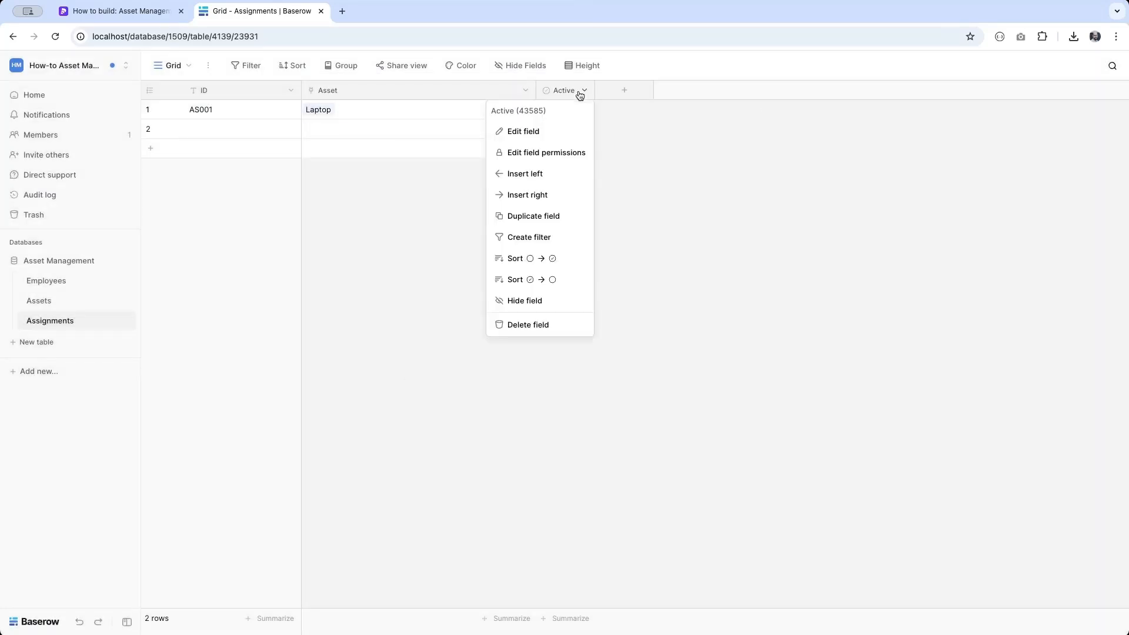
{"action": "left_click", "coordinate": [555, 135]}
{"action": "type", "text": "E"}
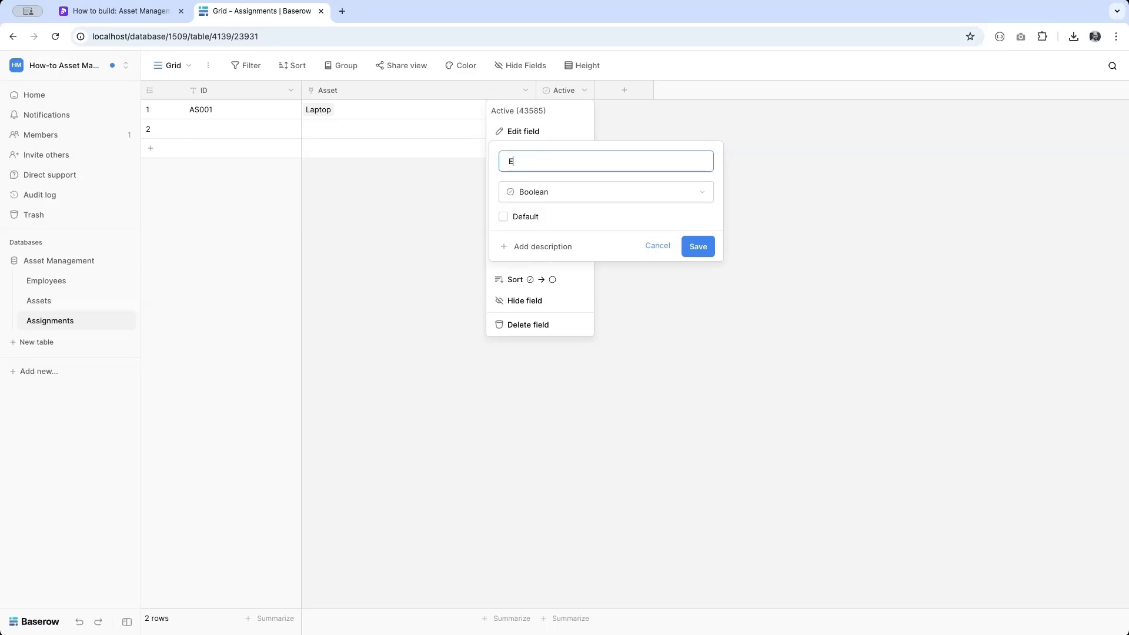
{"action": "type", "text": "mployee"}
{"action": "left_click", "coordinate": [557, 192]}
{"action": "left_click", "coordinate": [544, 256]}
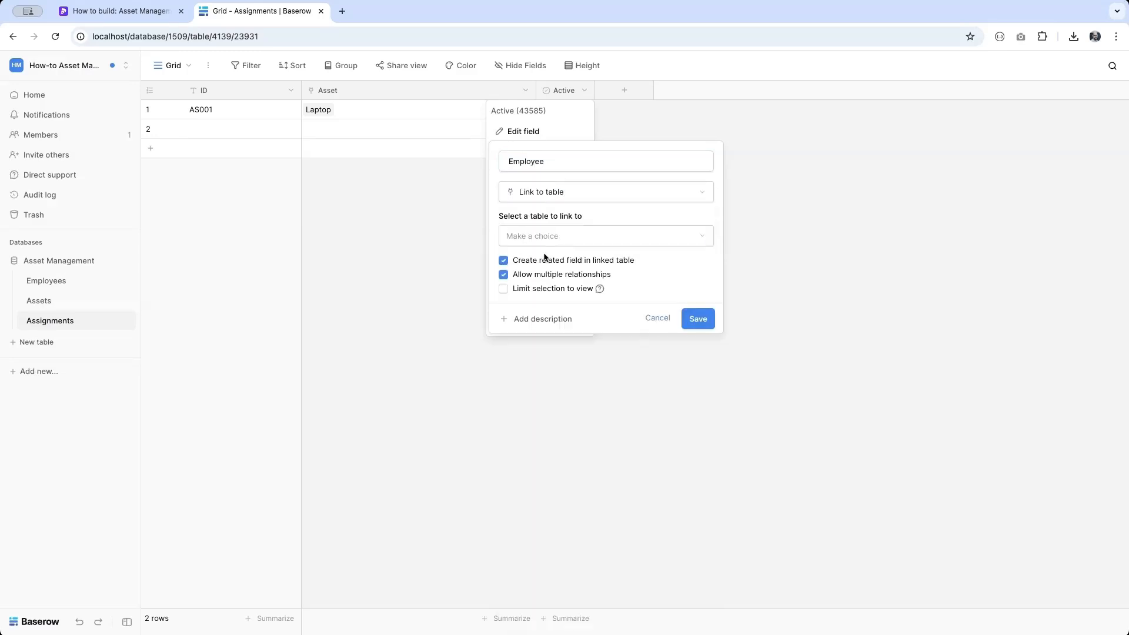
Step: Link the Employee field to the Employees table without multiple relationships and save the field
{"action": "left_click", "coordinate": [549, 237]}
{"action": "left_click", "coordinate": [546, 258]}
{"action": "left_click", "coordinate": [573, 280]}
{"action": "left_click", "coordinate": [698, 318]}
Step: Link the first employee in the list to the AS001 assignment row
{"action": "left_click", "coordinate": [561, 113]}
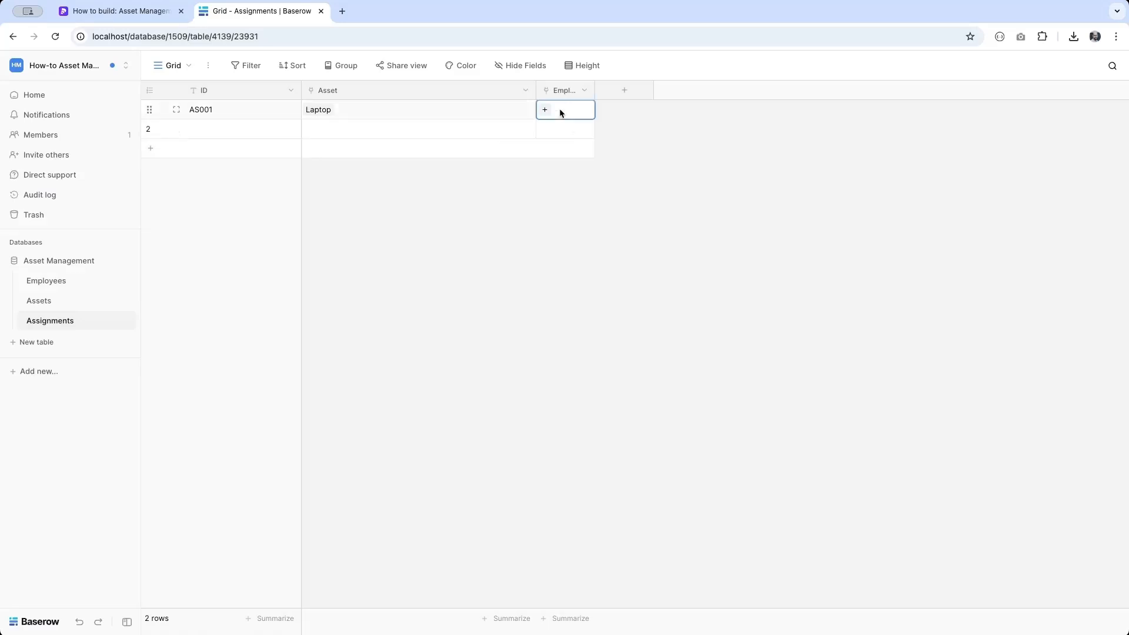
{"action": "left_click", "coordinate": [545, 110]}
{"action": "left_click", "coordinate": [385, 133]}
{"action": "left_click", "coordinate": [562, 415]}
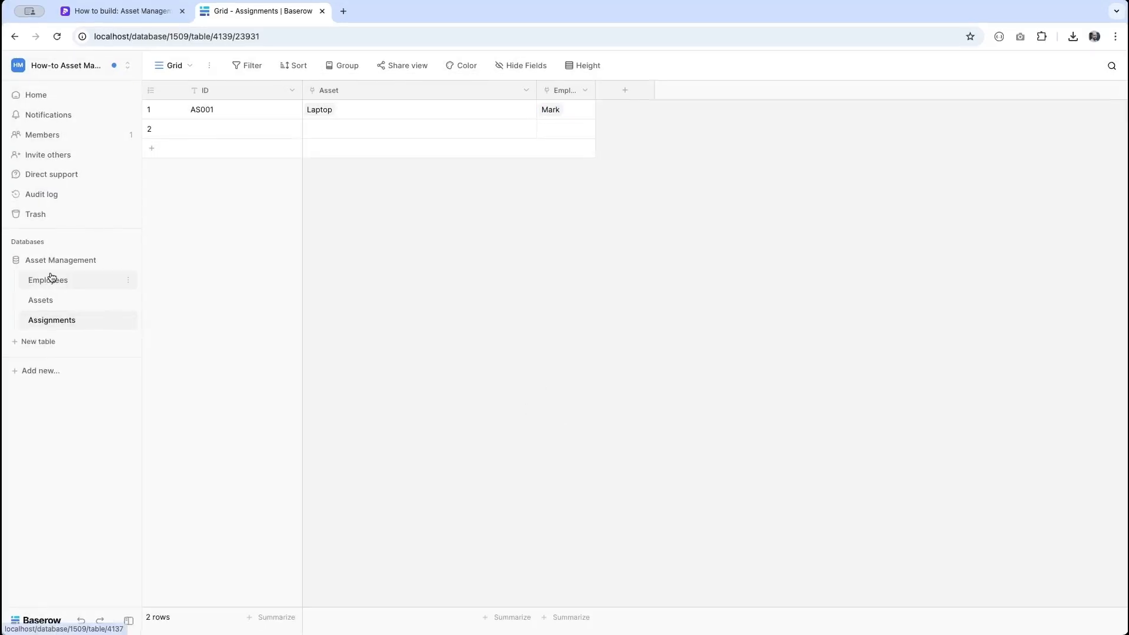
Step: Check the related Assignments field in the Employees and Assets tables and return to the Assignments table
{"action": "left_click", "coordinate": [52, 284]}
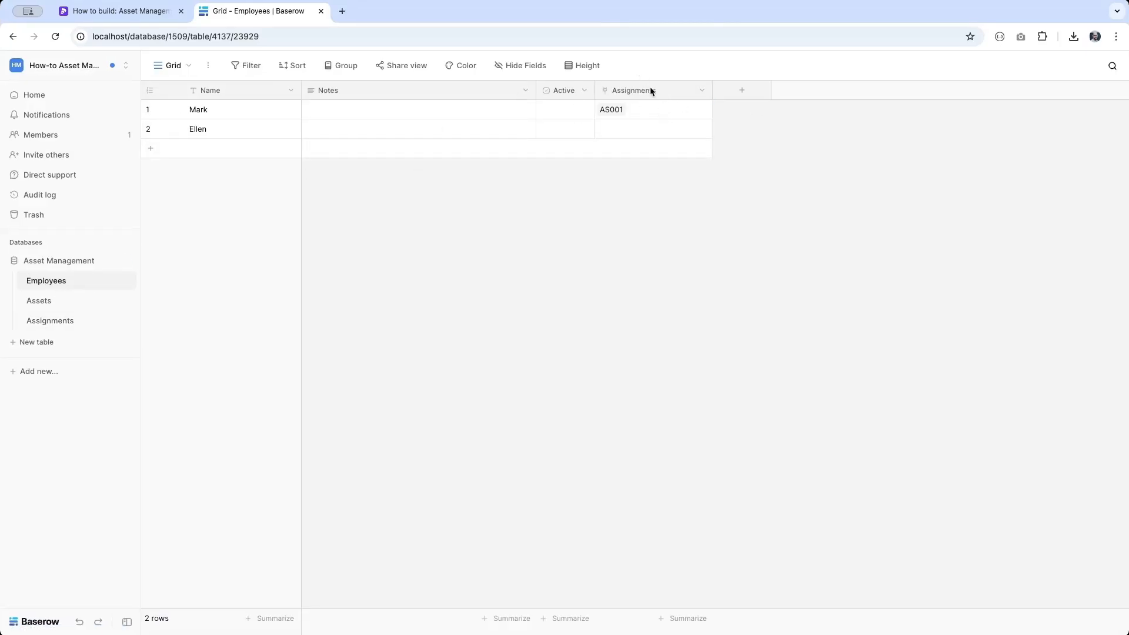
{"action": "left_click", "coordinate": [42, 301]}
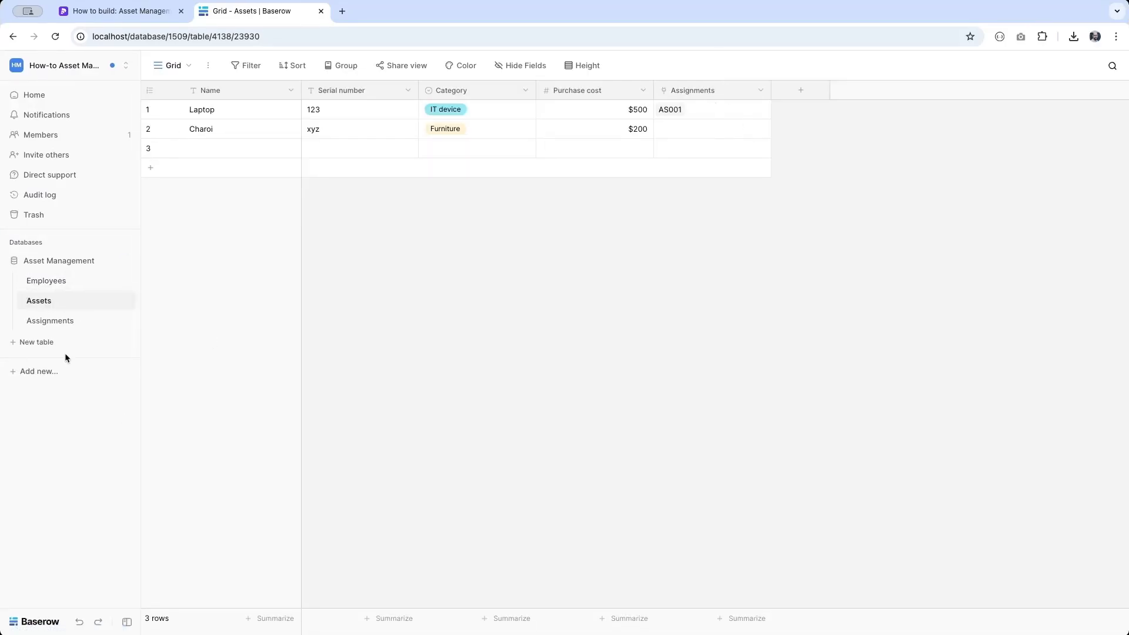
{"action": "left_click", "coordinate": [46, 323]}
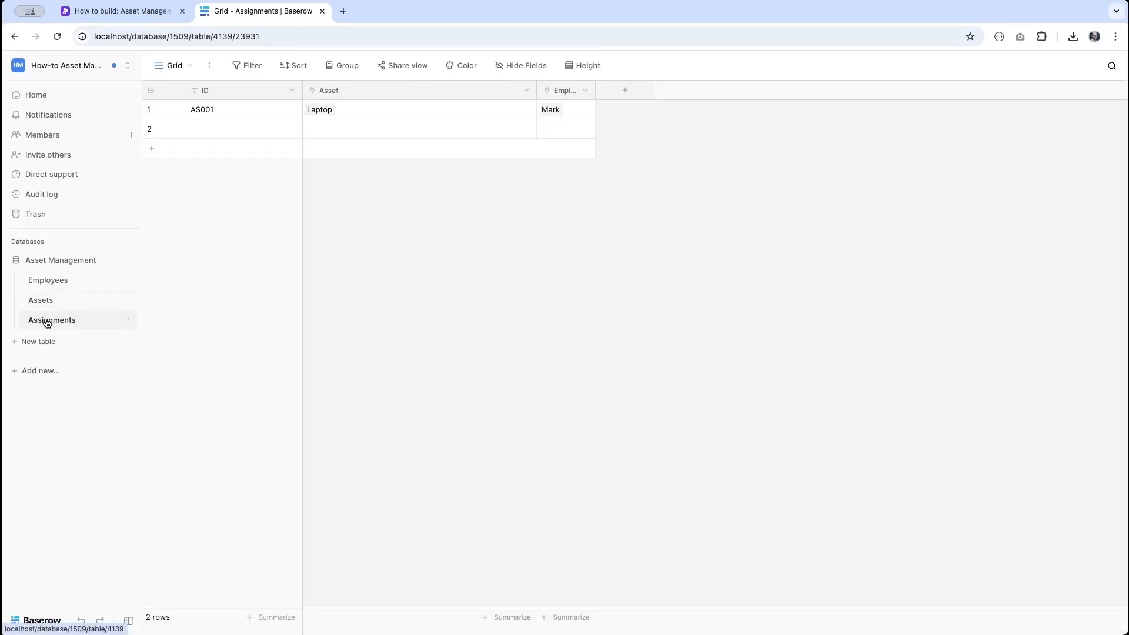
Step: Add a Date field named Start with the ISO date format to the Assignments table
{"action": "left_click", "coordinate": [628, 93]}
{"action": "left_click", "coordinate": [668, 302]}
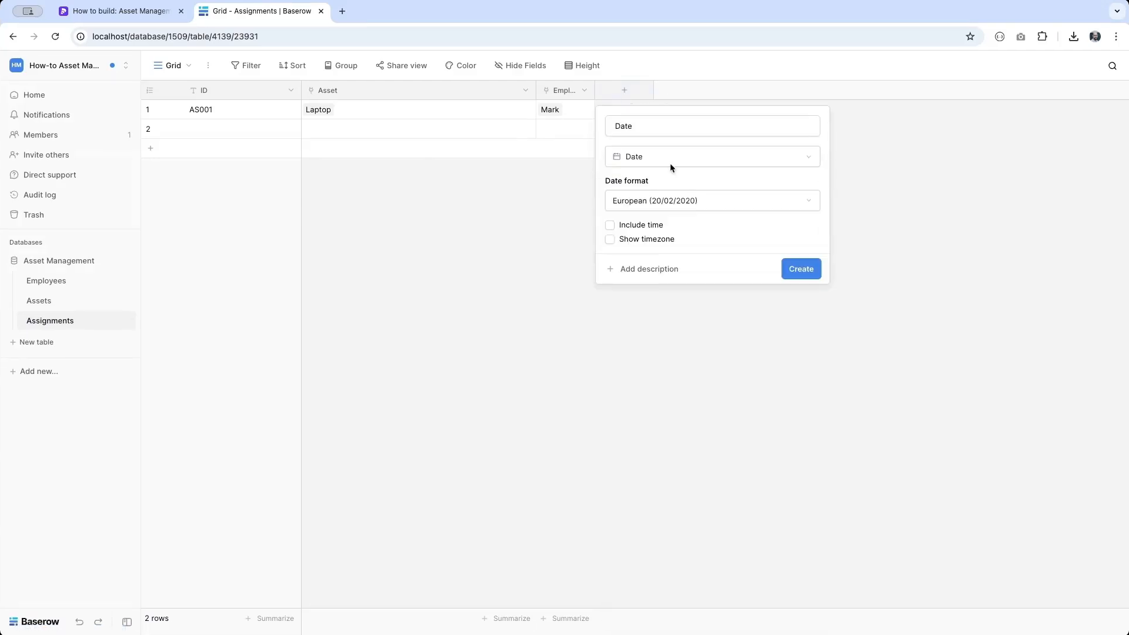
{"action": "double_click", "coordinate": [645, 124]}
{"action": "type", "text": "Start"}
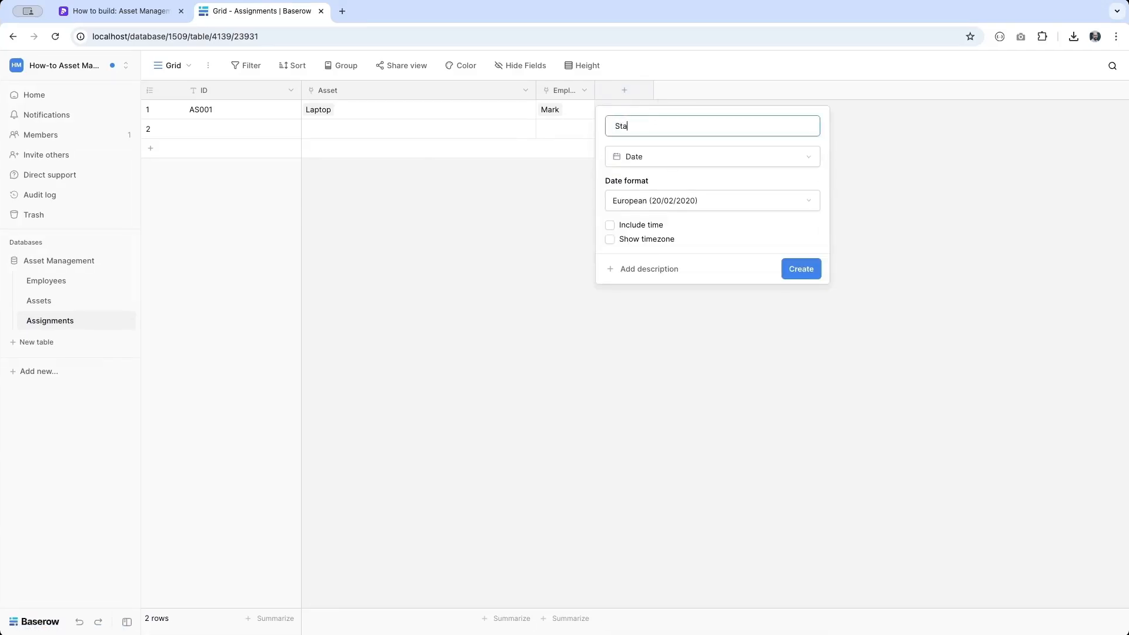
{"action": "left_click", "coordinate": [650, 200]}
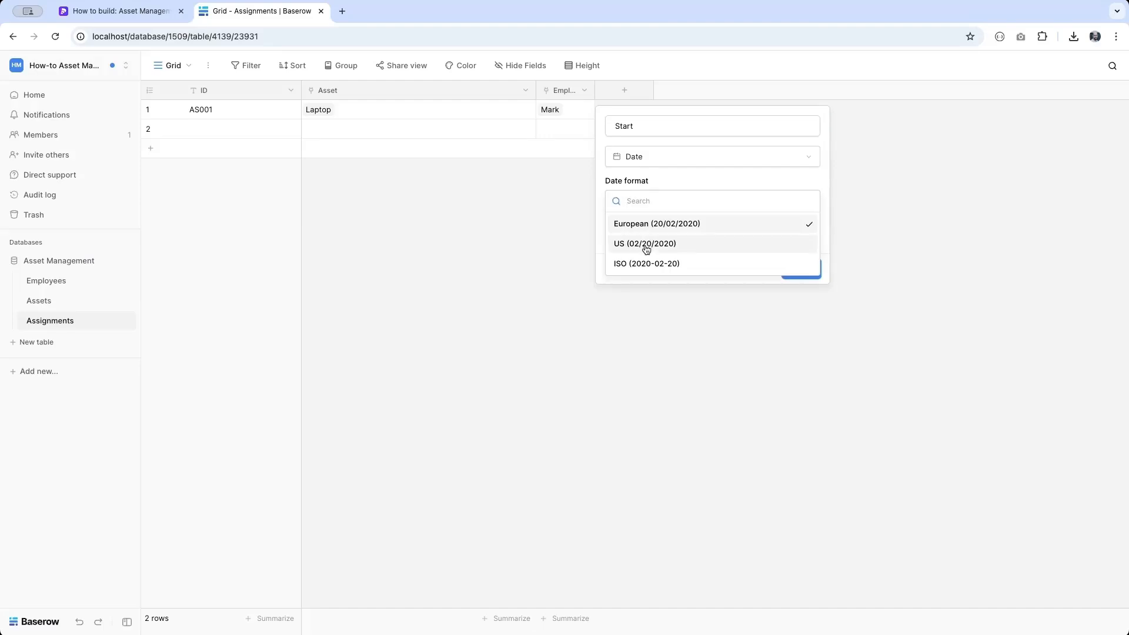
{"action": "left_click", "coordinate": [642, 263]}
{"action": "left_click", "coordinate": [802, 270]}
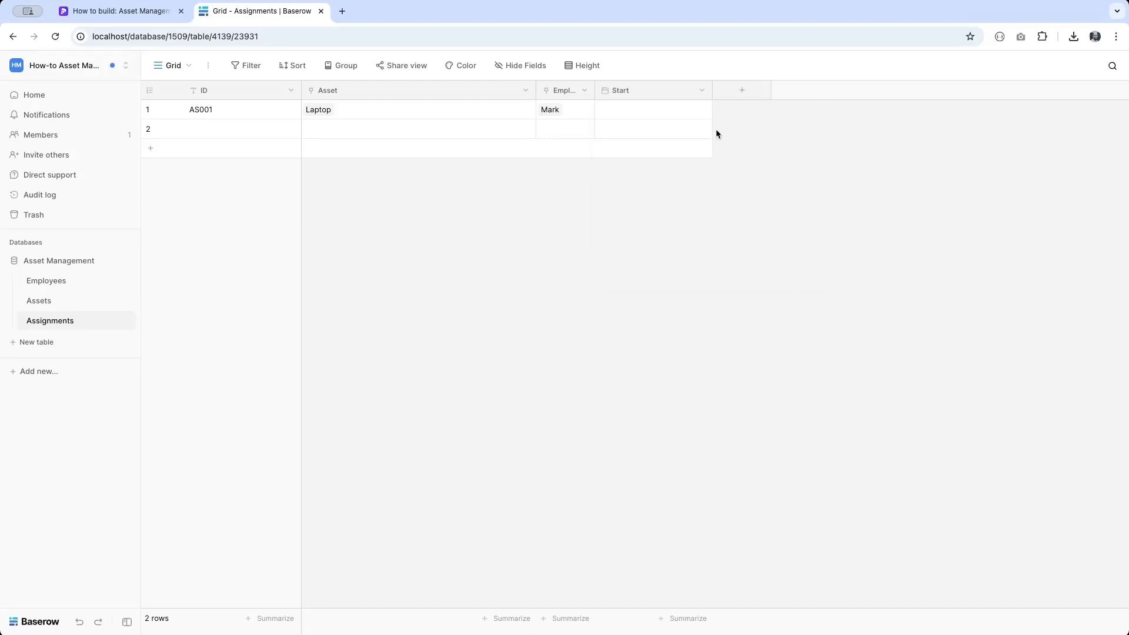
Step: Add a Date field named End with the ISO date format to the Assignments table
{"action": "left_click", "coordinate": [759, 90]}
{"action": "type", "text": "date"}
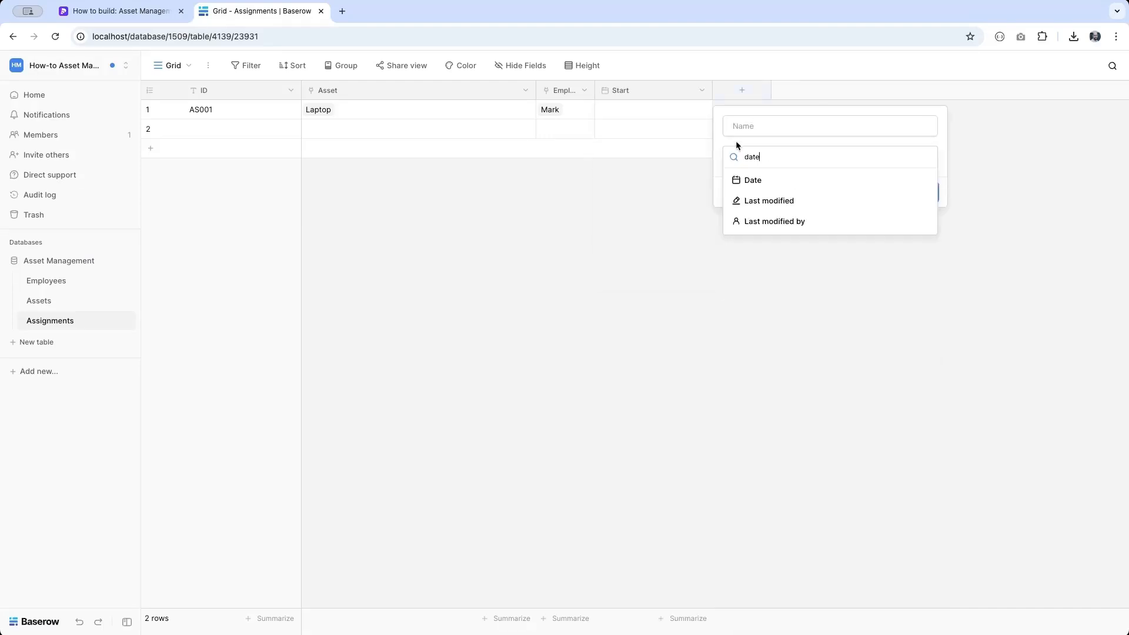
{"action": "left_click", "coordinate": [752, 179]}
{"action": "left_click", "coordinate": [768, 126]}
{"action": "key", "text": "ctrl+a"}
{"action": "type", "text": "End"}
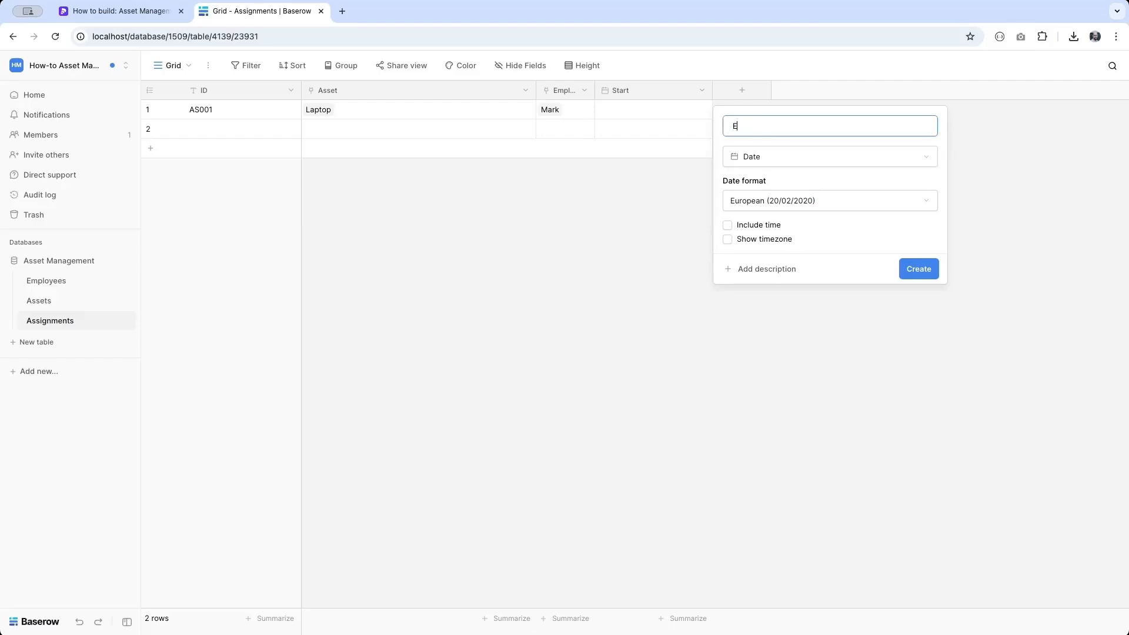
{"action": "left_click", "coordinate": [790, 200]}
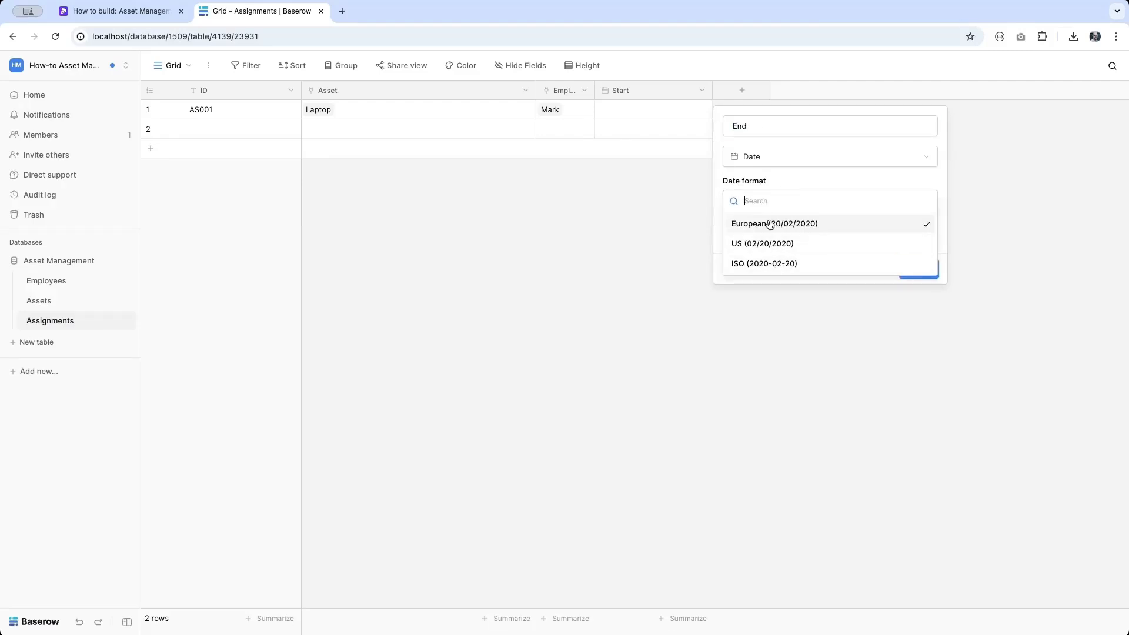
{"action": "left_click", "coordinate": [761, 263]}
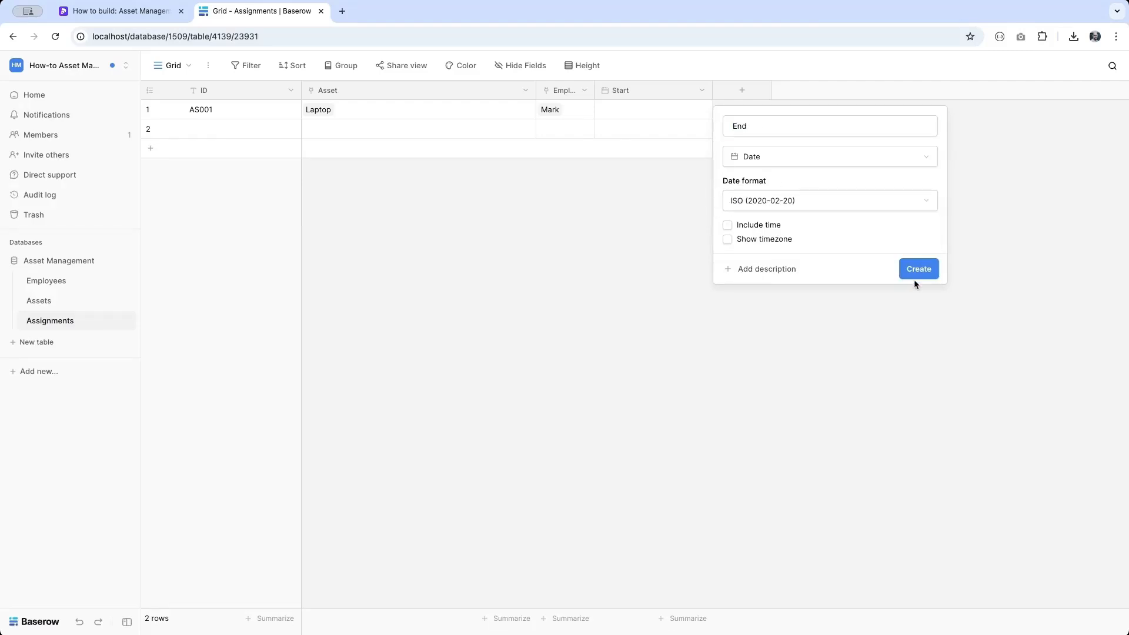
{"action": "left_click", "coordinate": [920, 270]}
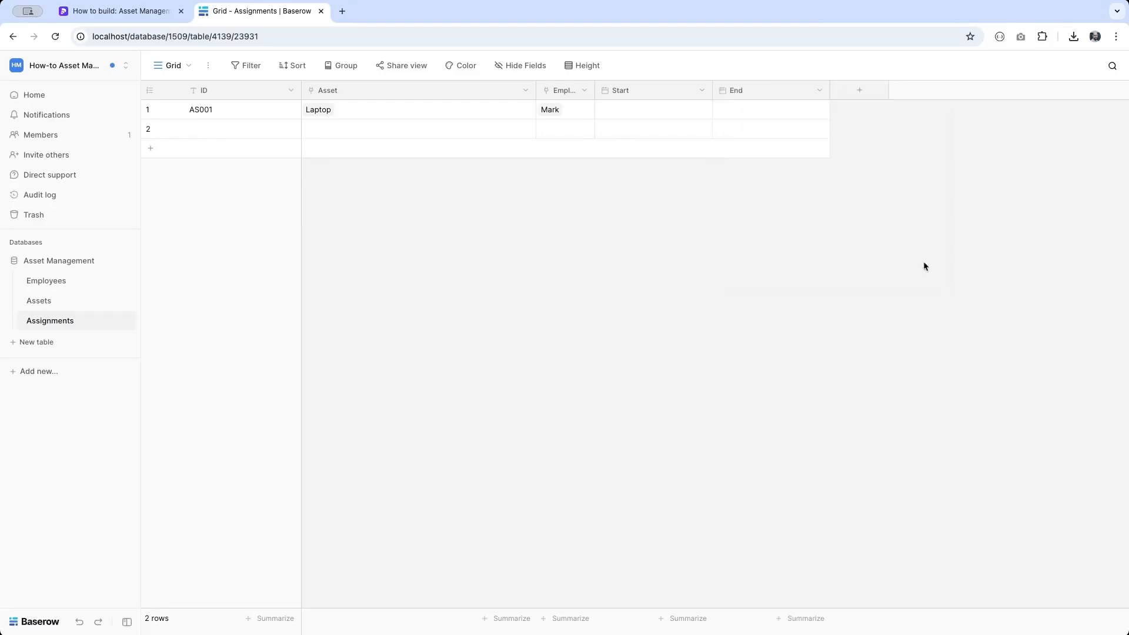
Step: Enter AS002 as the second assignment's ID and copy the Laptop asset from the AS001 row into it
{"action": "left_click", "coordinate": [262, 133]}
{"action": "type", "text": "AS002"}
{"action": "key", "text": "Tab"}
{"action": "key", "text": "Up"}
{"action": "key", "text": "ctrl+c"}
{"action": "key", "text": "Down"}
{"action": "key", "text": "ctrl+v"}
Step: Link the second employee in the list to the AS002 assignment row
{"action": "key", "text": "Tab"}
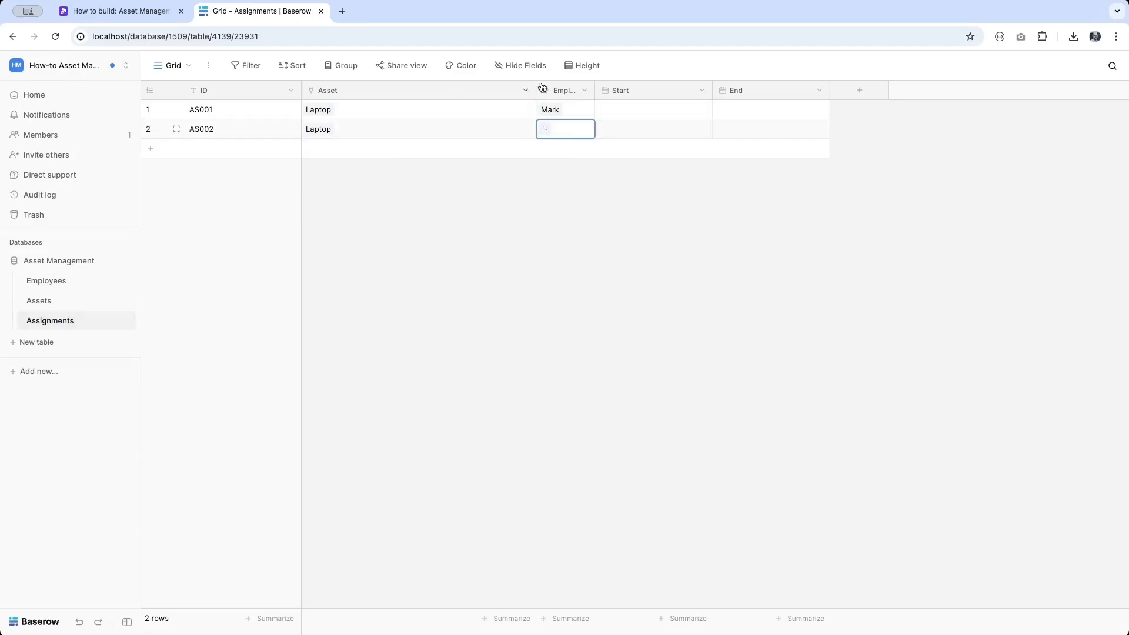
{"action": "left_click", "coordinate": [545, 129]}
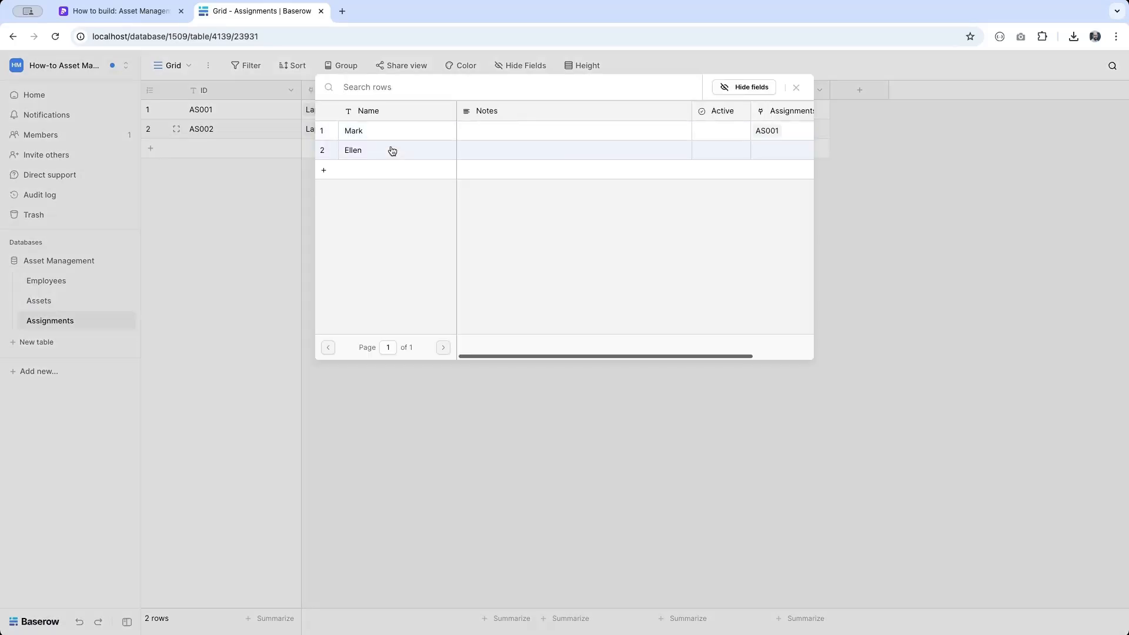
{"action": "left_click", "coordinate": [392, 151]}
Step: Set the start date of the AS001 assignment to 2025-02-03
{"action": "left_click", "coordinate": [634, 104]}
{"action": "left_click", "coordinate": [635, 109]}
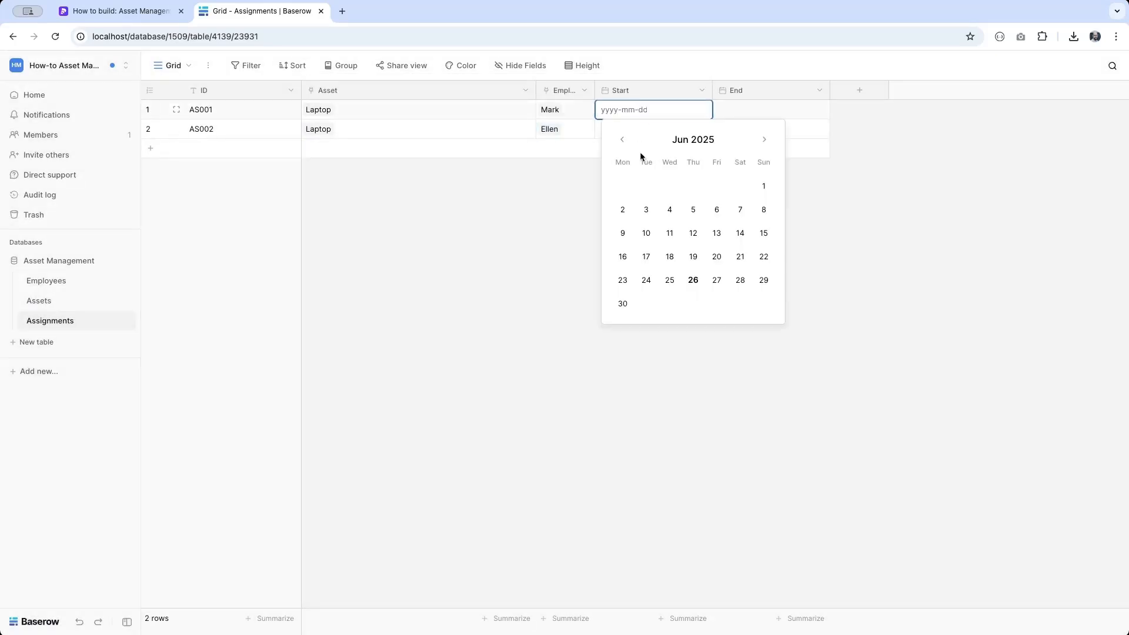
{"action": "left_click", "coordinate": [623, 139]}
{"action": "left_click", "coordinate": [622, 139]}
{"action": "left_click", "coordinate": [622, 140]}
{"action": "left_click", "coordinate": [622, 139]}
{"action": "left_click", "coordinate": [622, 213]}
{"action": "left_click", "coordinate": [919, 335]}
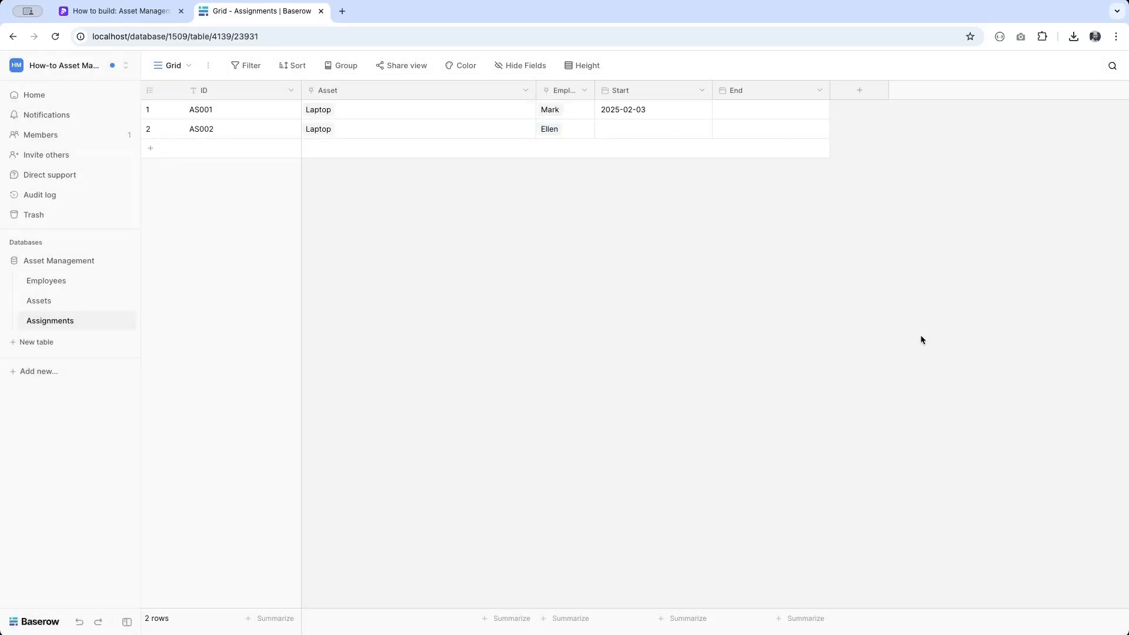
Step: Set the AS001 assignment's end date to 2025-06-26 and the AS002 assignment's start date to 2025-06-27
{"action": "double_click", "coordinate": [732, 109]}
{"action": "left_click", "coordinate": [818, 280]}
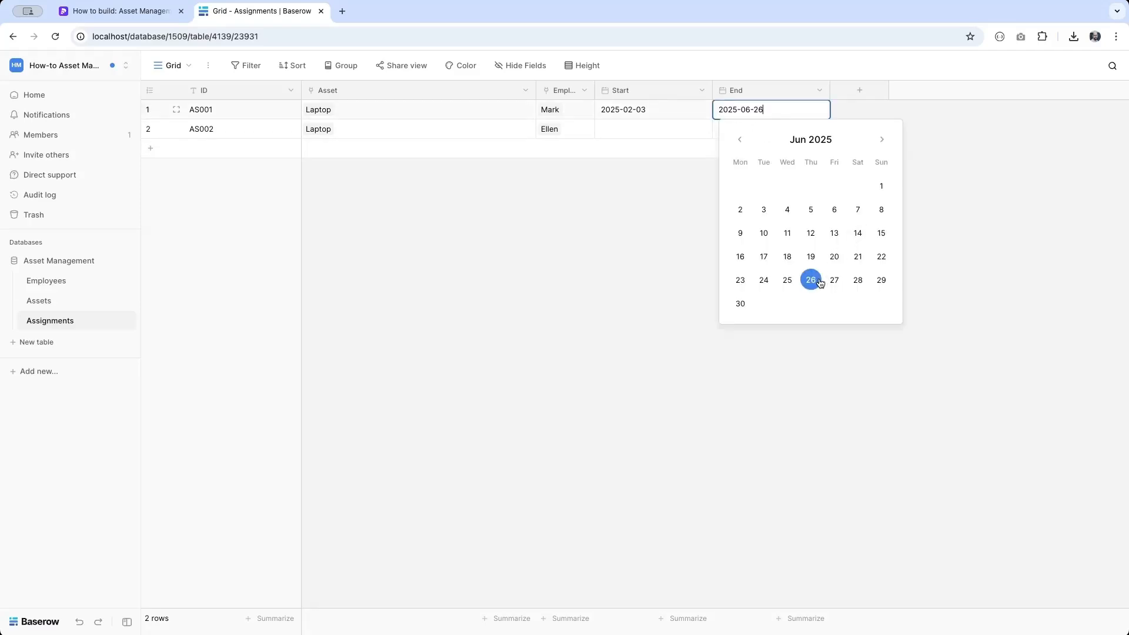
{"action": "left_click", "coordinate": [657, 206]}
{"action": "double_click", "coordinate": [633, 126]}
{"action": "left_click", "coordinate": [712, 302]}
{"action": "left_click", "coordinate": [552, 265]}
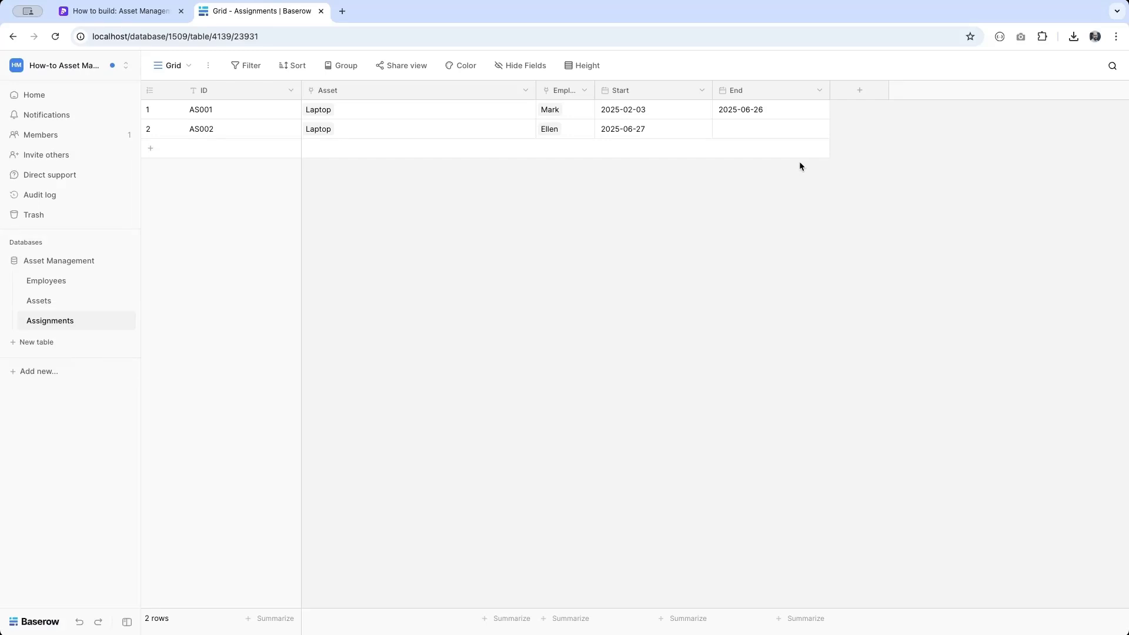
Step: Create a new table named Issues in the Asset Management database
{"action": "left_click", "coordinate": [34, 342]}
{"action": "type", "text": "Issues"}
{"action": "left_click", "coordinate": [715, 419]}
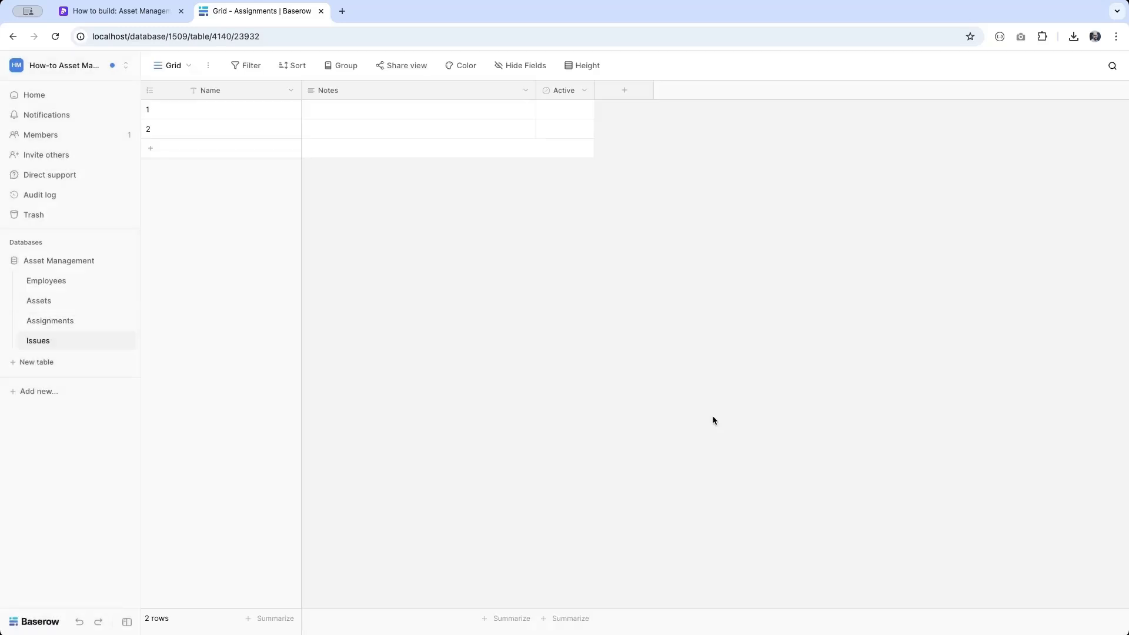
Step: Rename the Name field of the Issues table to ID
{"action": "left_click", "coordinate": [292, 88]}
{"action": "left_click", "coordinate": [259, 131]}
{"action": "triple_click", "coordinate": [265, 165]}
{"action": "type", "text": "ID"}
{"action": "key", "text": "Return"}
Step: Enter I001 as the ID of the first row in the Issues table
{"action": "left_click", "coordinate": [216, 113]}
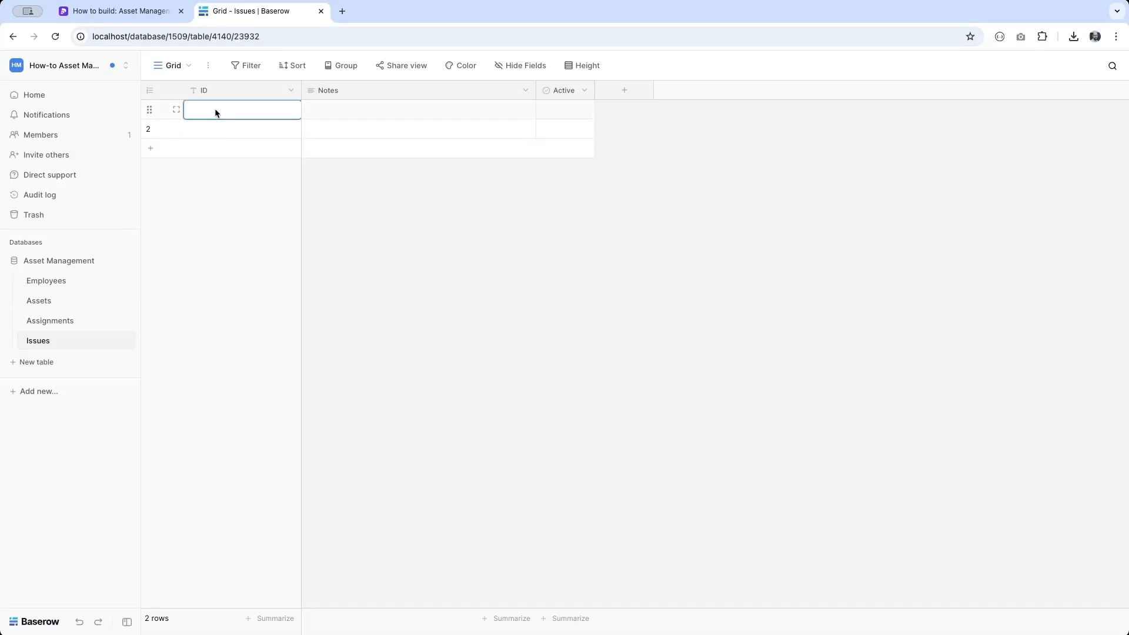
{"action": "type", "text": "I001"}
{"action": "key", "text": "Return"}
{"action": "key", "text": "Up"}
{"action": "key", "text": "Right"}
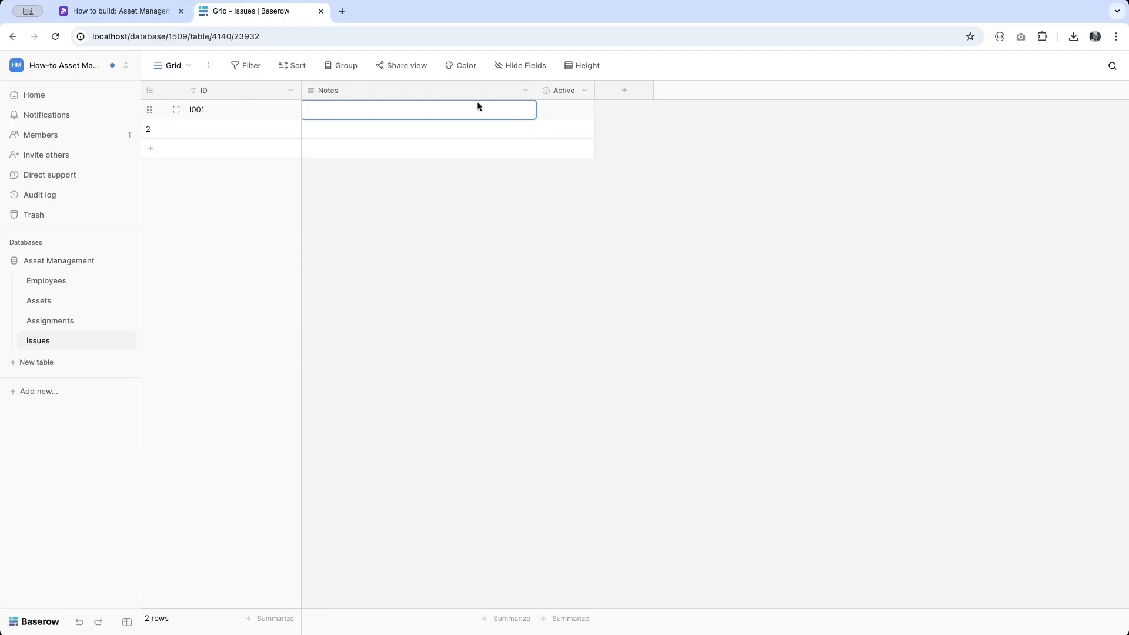
Step: Rename the Notes field of the Issues table to Asset and change its type to Link to table
{"action": "left_click", "coordinate": [526, 90]}
{"action": "left_click", "coordinate": [497, 134]}
{"action": "double_click", "coordinate": [487, 162]}
{"action": "type", "text": "Asset"}
{"action": "left_click", "coordinate": [521, 203]}
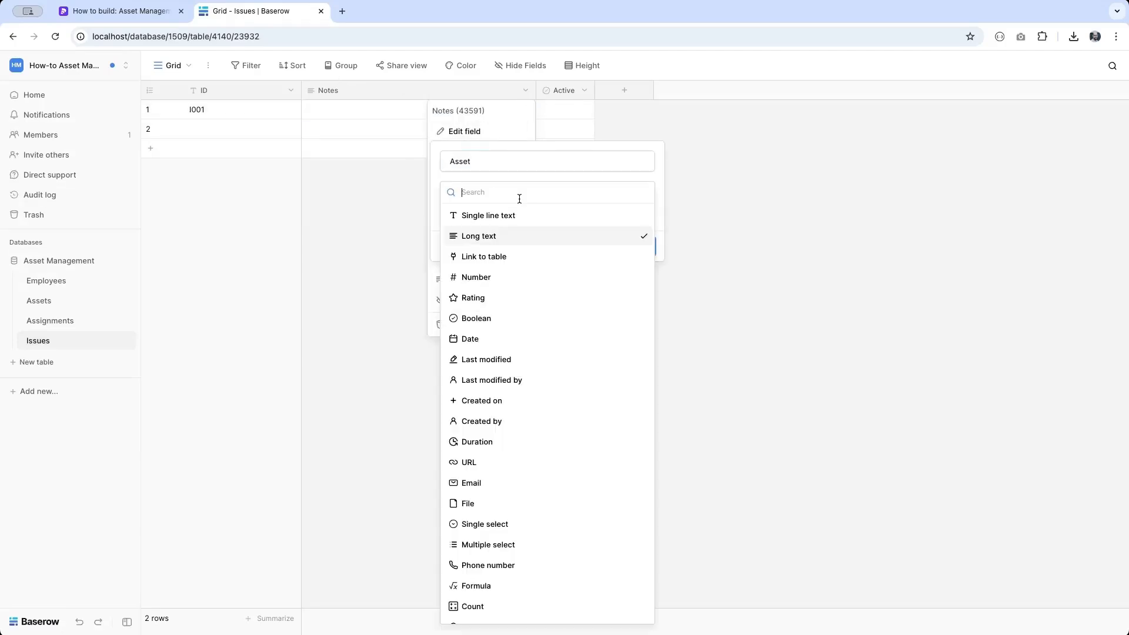
{"action": "type", "text": "link"}
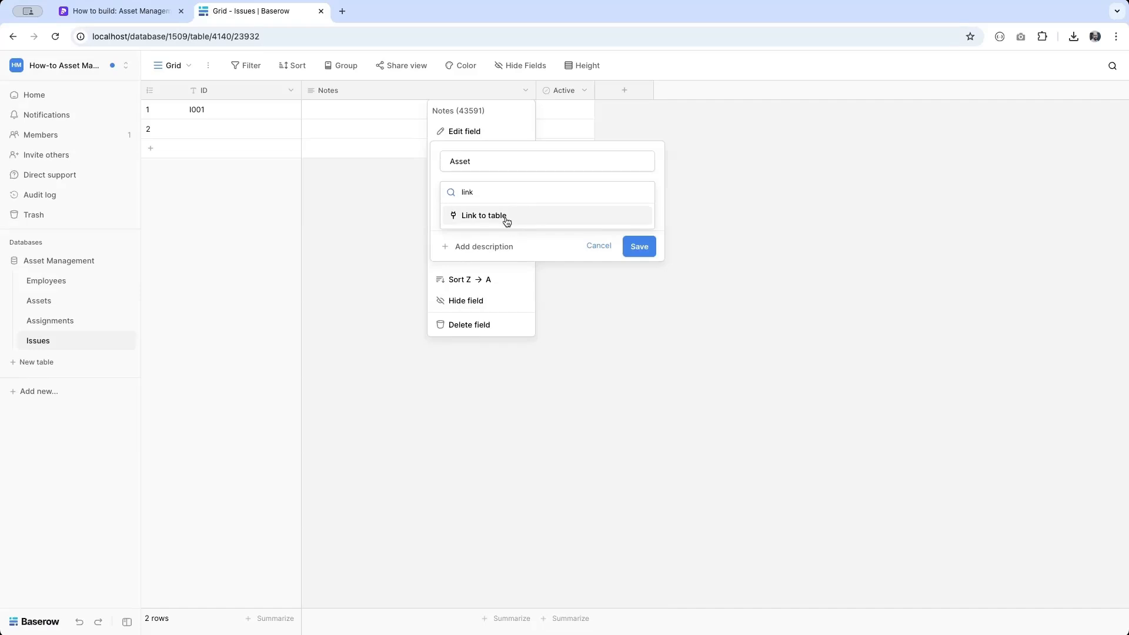
{"action": "left_click", "coordinate": [507, 217]}
Step: Disallow multiple relationships for the Asset field, link it to the Assets table and save it
{"action": "left_click", "coordinate": [496, 278]}
{"action": "left_click", "coordinate": [638, 323]}
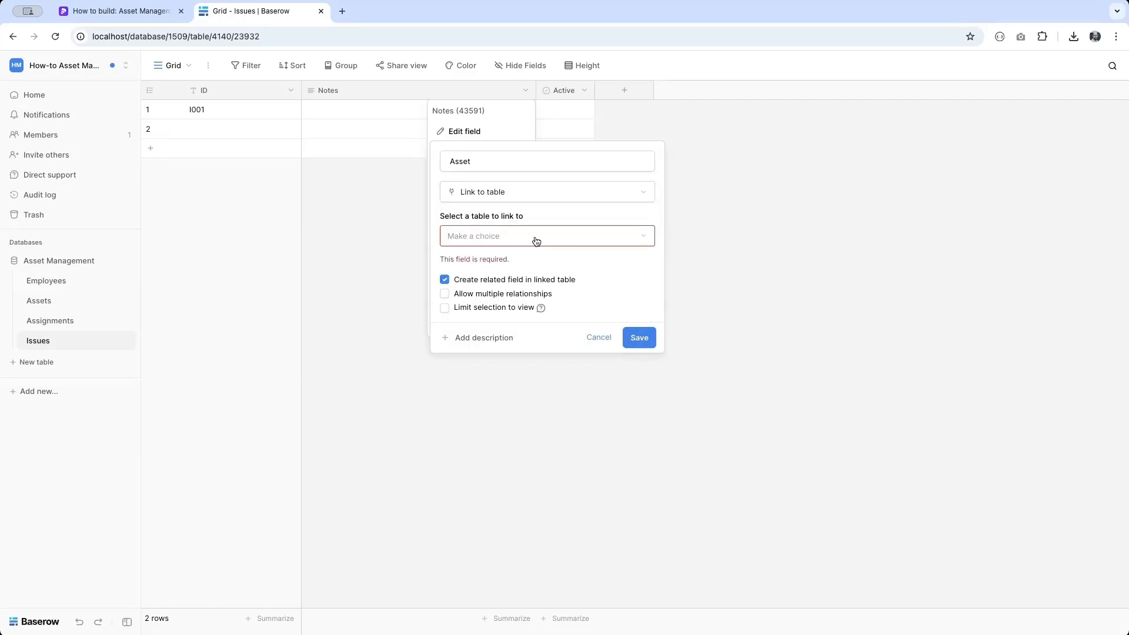
{"action": "left_click", "coordinate": [538, 241]}
{"action": "left_click", "coordinate": [481, 278]}
{"action": "left_click", "coordinate": [639, 322]}
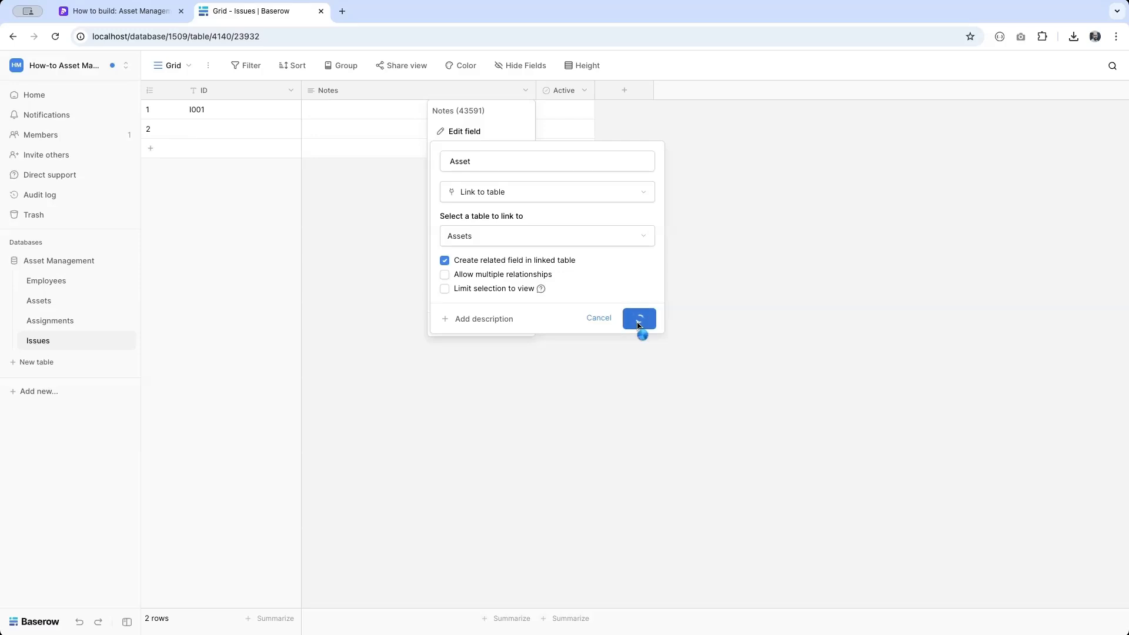
Step: Rename the Active field of the Issues table to Reported by and change its type to Link to table
{"action": "left_click", "coordinate": [589, 97]}
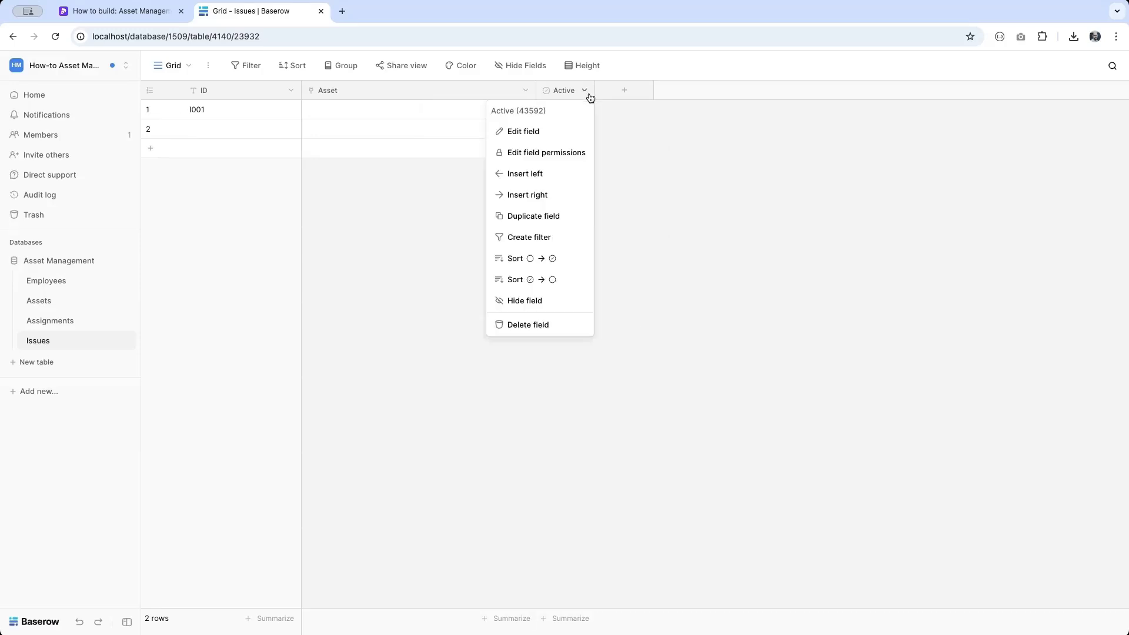
{"action": "left_click", "coordinate": [543, 133]}
{"action": "double_click", "coordinate": [540, 164]}
{"action": "type", "text": "Reported by"}
{"action": "left_click", "coordinate": [542, 192]}
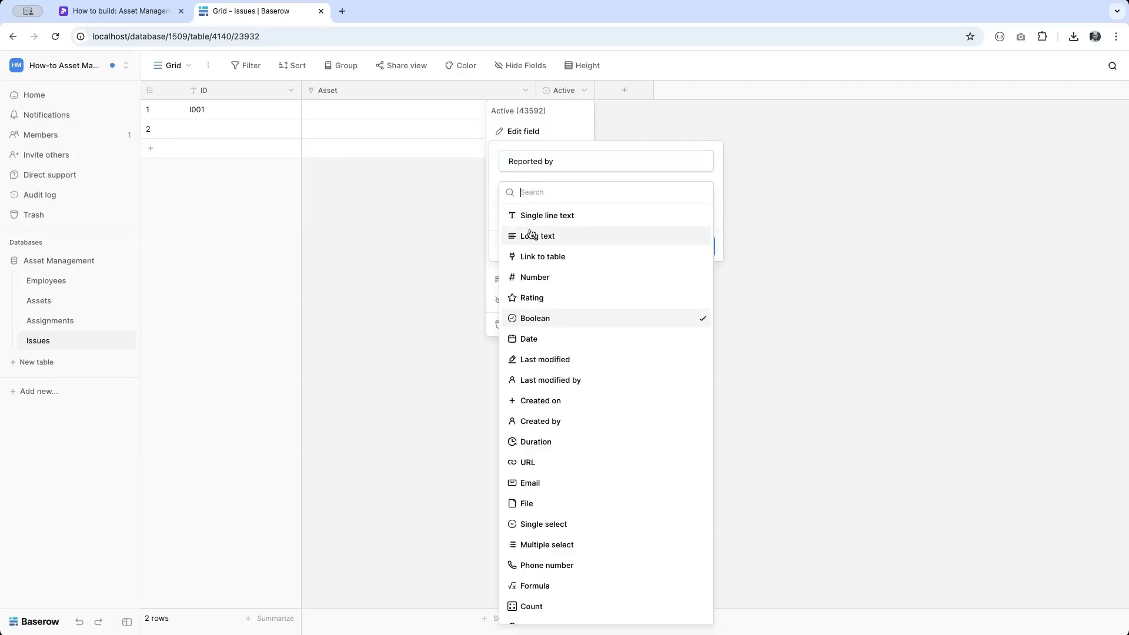
{"action": "left_click", "coordinate": [540, 255]}
Step: Link the Reported by field to the Employees table without multiple relationships and save it
{"action": "left_click", "coordinate": [609, 239]}
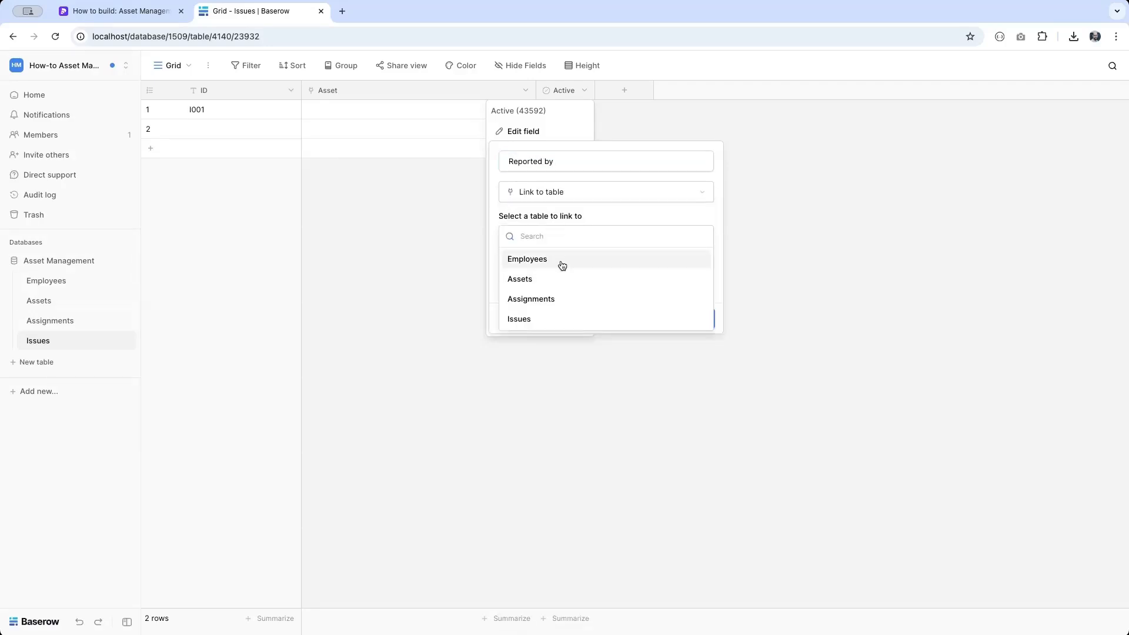
{"action": "left_click", "coordinate": [559, 260]}
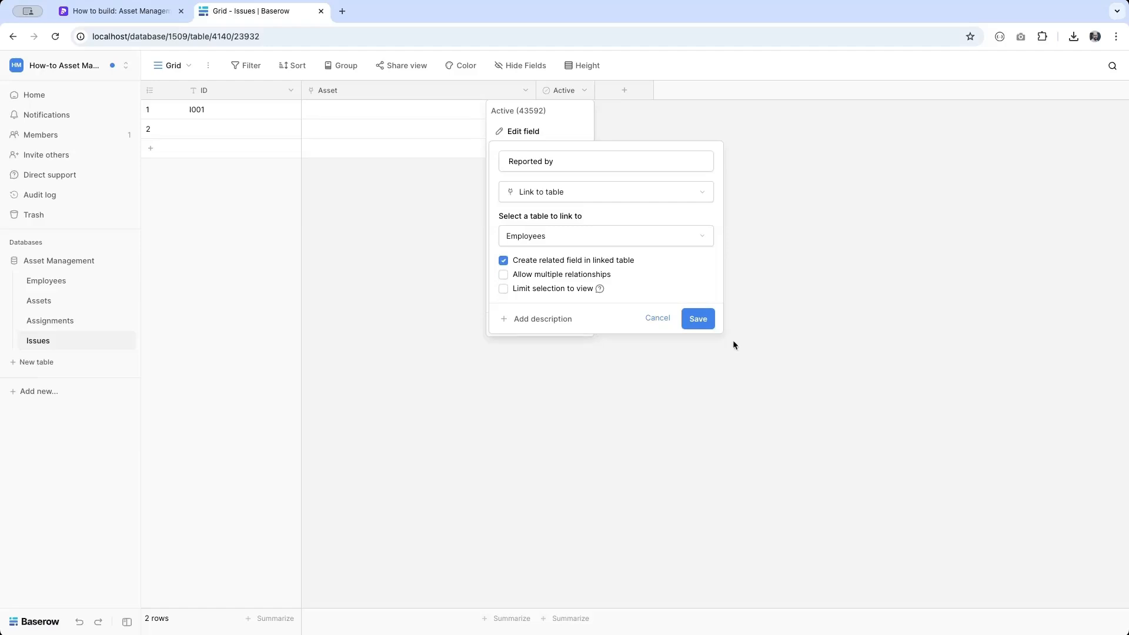
{"action": "left_click", "coordinate": [699, 322]}
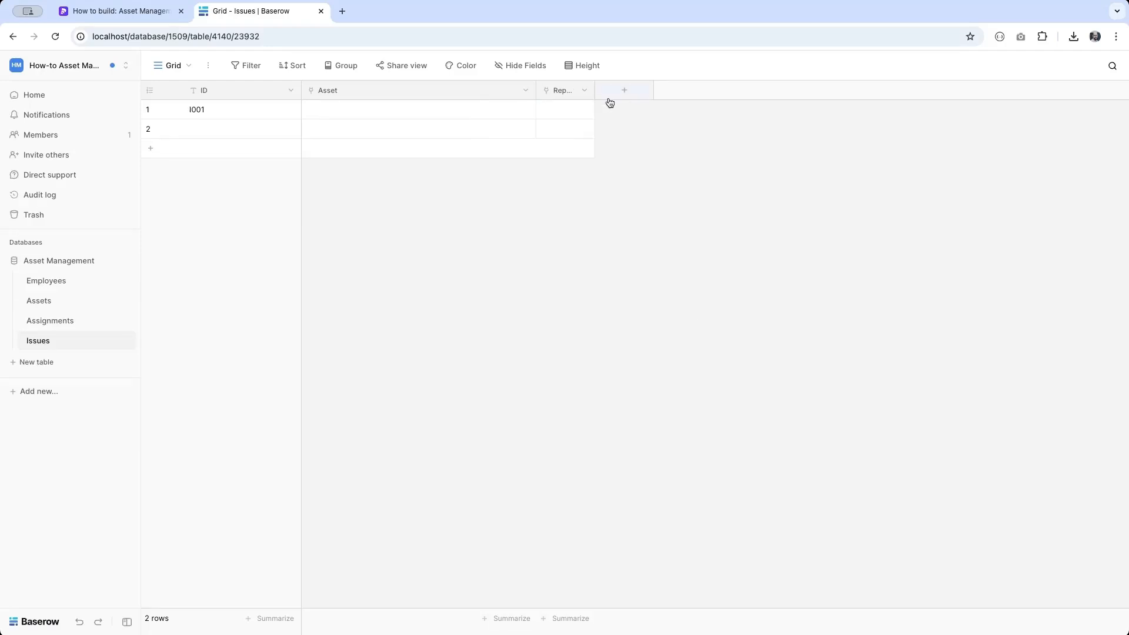
Step: Widen the Reported by column and add an Assigned to field linked to the Employees table without multiple relationships
{"action": "left_click_drag", "start_coordinate": [594, 90], "coordinate": [635, 91]}
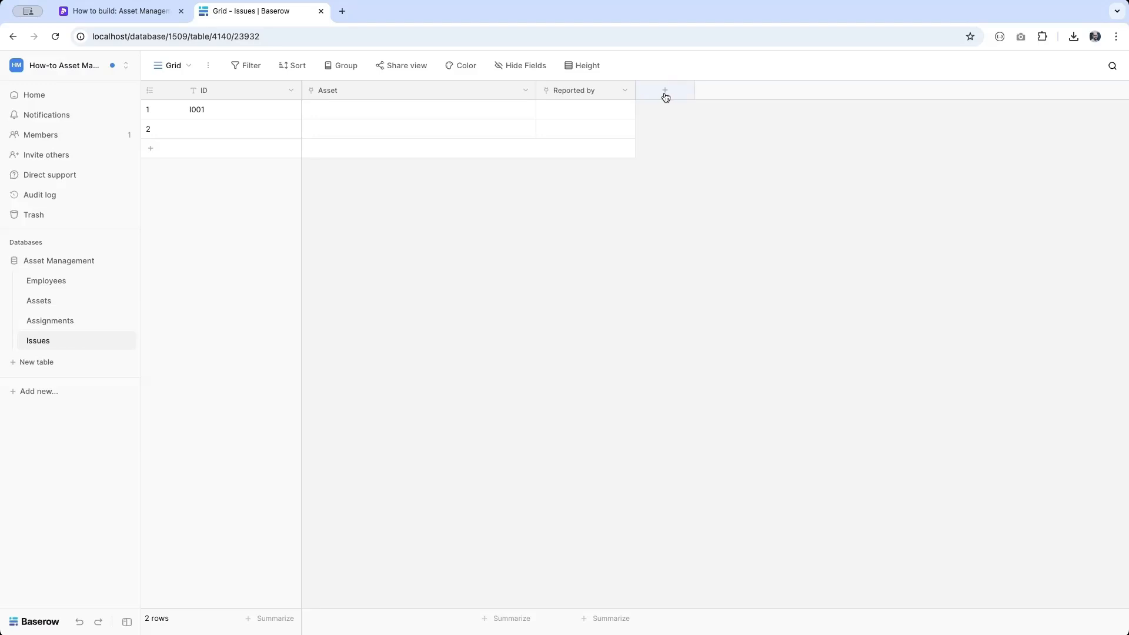
{"action": "left_click", "coordinate": [668, 95]}
{"action": "left_click", "coordinate": [713, 221]}
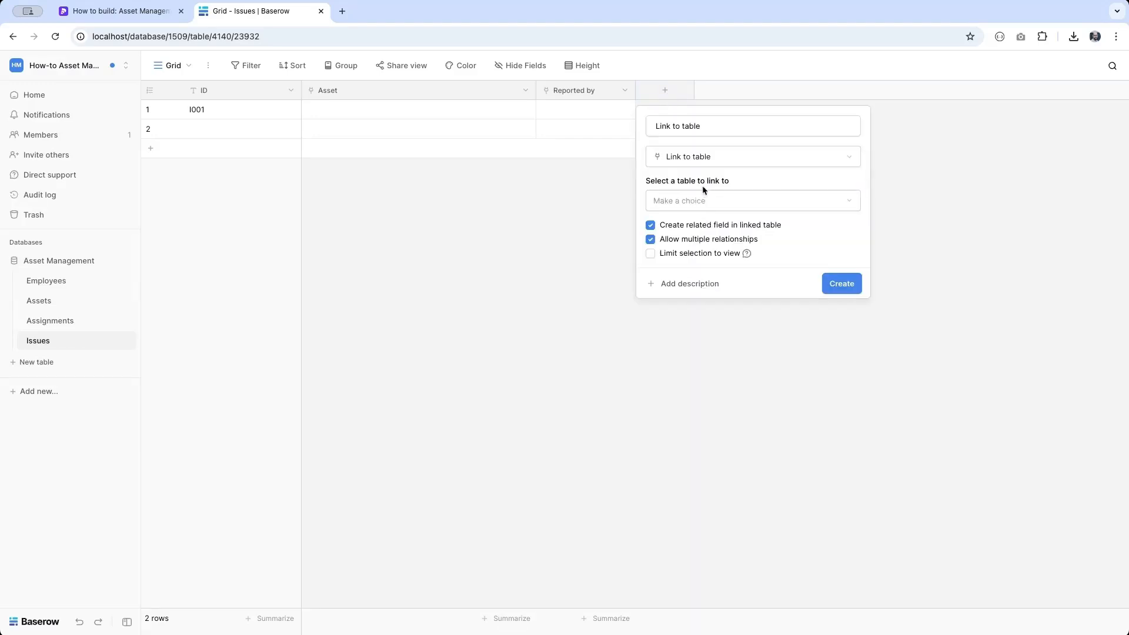
{"action": "left_click", "coordinate": [695, 201]}
{"action": "left_click", "coordinate": [683, 224]}
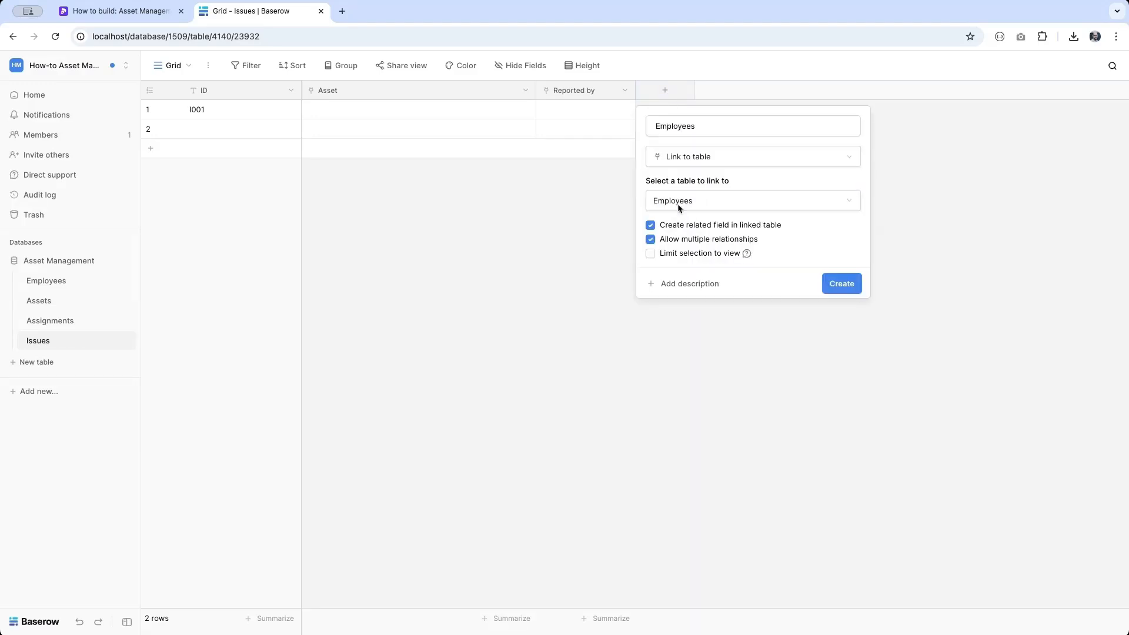
{"action": "left_click", "coordinate": [694, 242]}
{"action": "double_click", "coordinate": [707, 133]}
{"action": "type", "text": "Assigned to"}
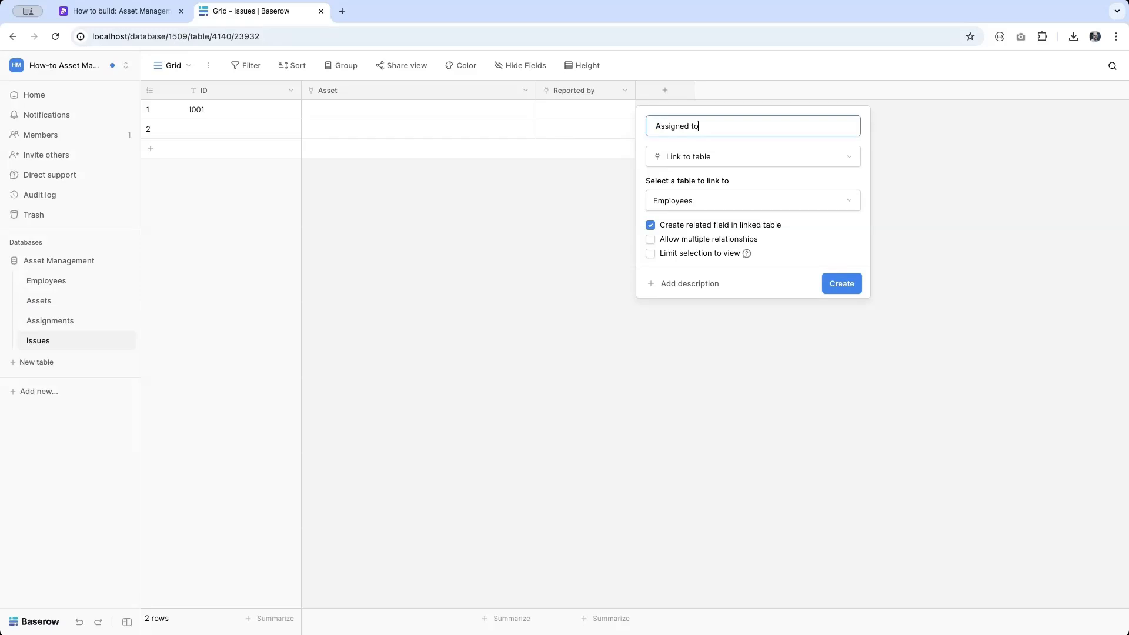
{"action": "left_click", "coordinate": [843, 285]}
Step: For issue I001, link the Laptop asset and set the first employee as Reported by
{"action": "left_click", "coordinate": [325, 110]}
{"action": "left_click", "coordinate": [306, 109]}
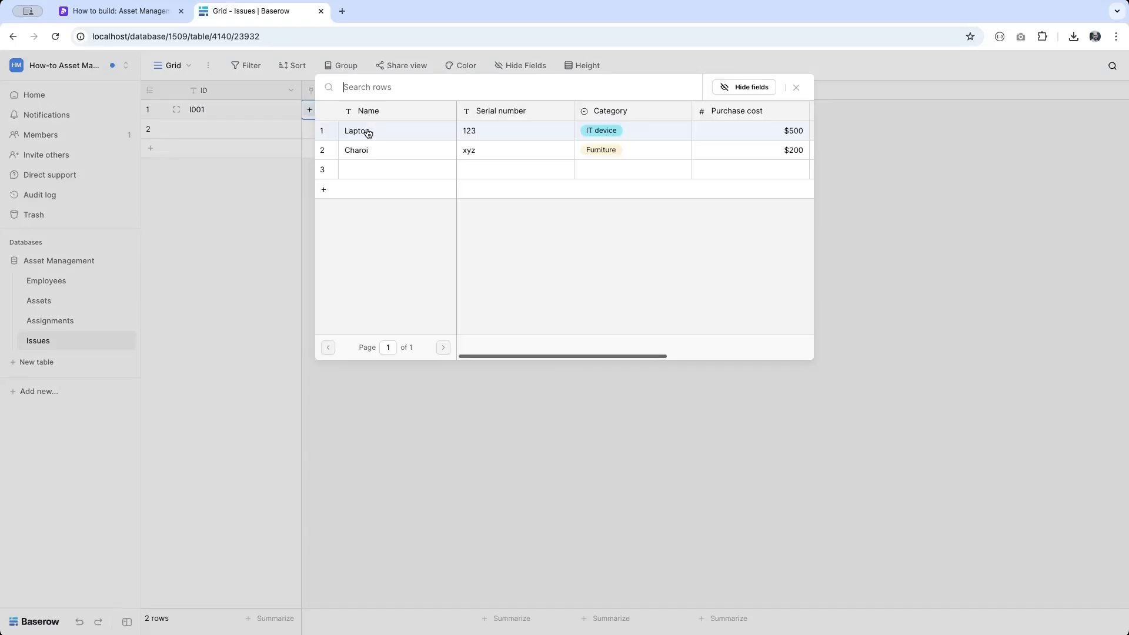
{"action": "left_click", "coordinate": [360, 131]}
{"action": "left_click", "coordinate": [549, 111]}
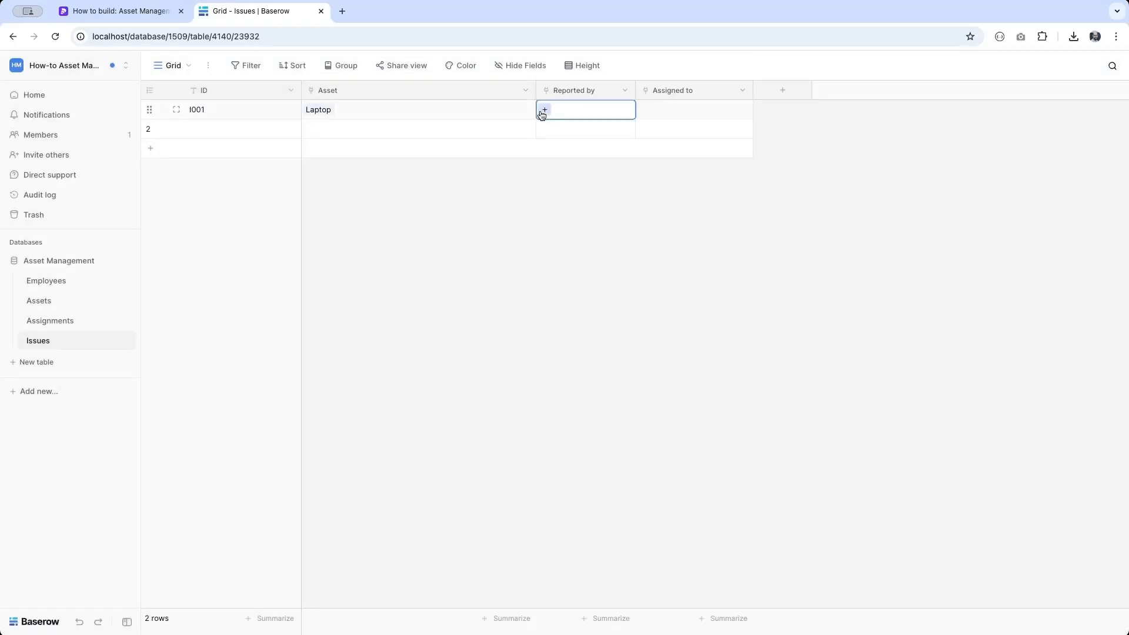
{"action": "left_click", "coordinate": [541, 111]}
{"action": "left_click", "coordinate": [403, 133]}
{"action": "left_click", "coordinate": [677, 119]}
{"action": "left_click", "coordinate": [644, 110]}
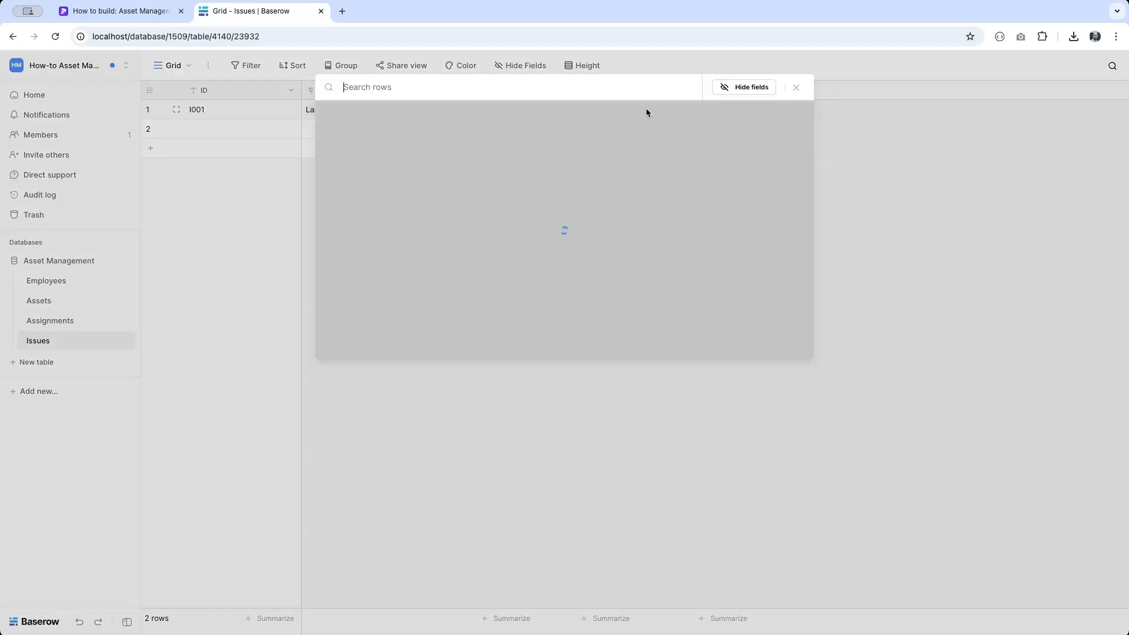
{"action": "left_click", "coordinate": [305, 467]}
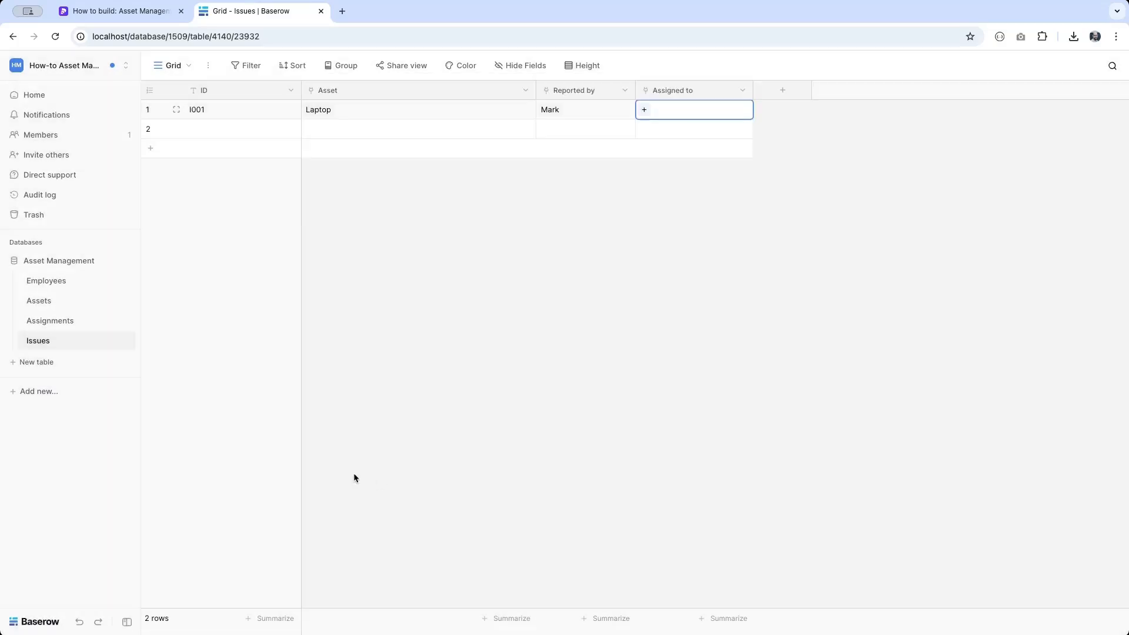
Step: Name the blank third row of the Employees table Tech guy
{"action": "left_click", "coordinate": [21, 290]}
{"action": "left_click", "coordinate": [227, 153]}
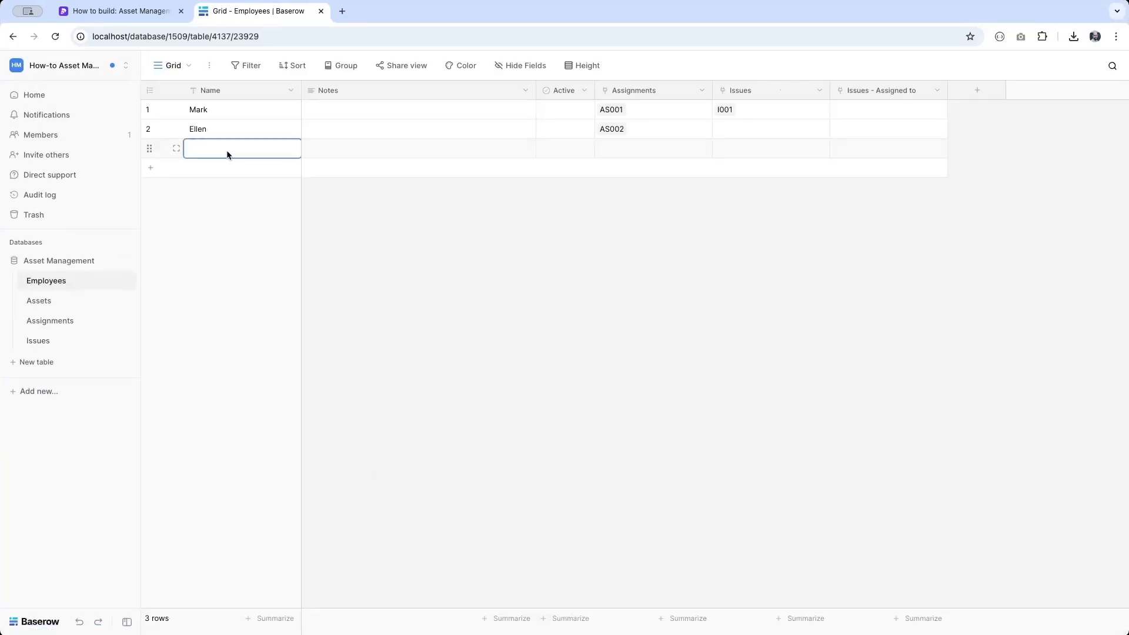
{"action": "type", "text": "Tech guy"}
Step: Set Assigned to for issue I001 in the Issues table to Tech guy
{"action": "left_click", "coordinate": [54, 342]}
{"action": "left_click", "coordinate": [671, 109]}
{"action": "left_click", "coordinate": [644, 109]}
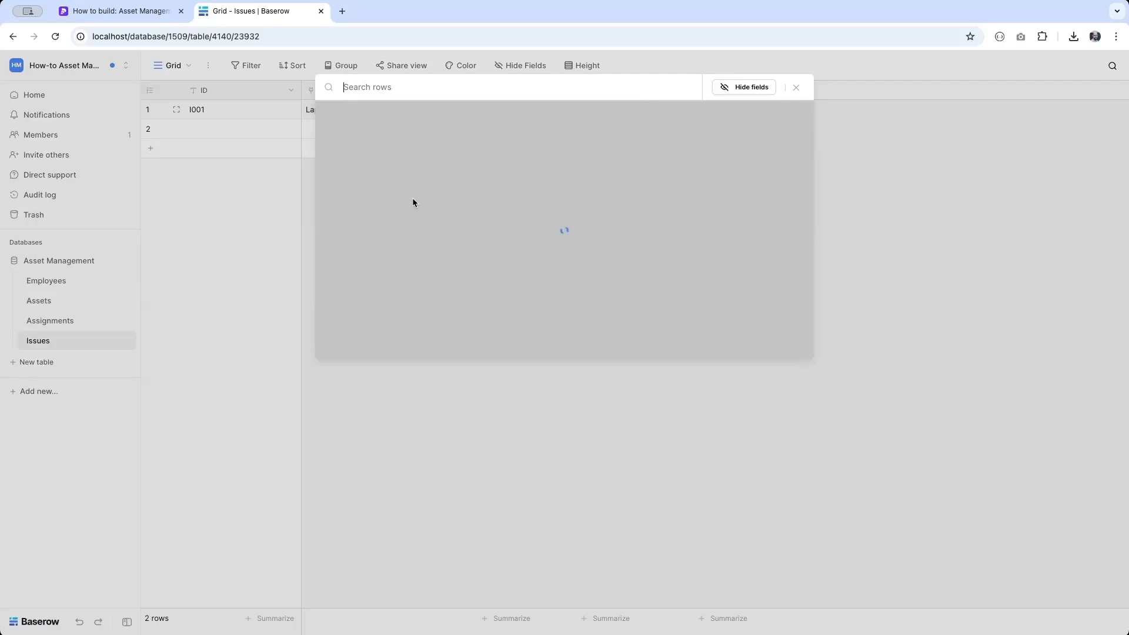
{"action": "left_click", "coordinate": [380, 168]}
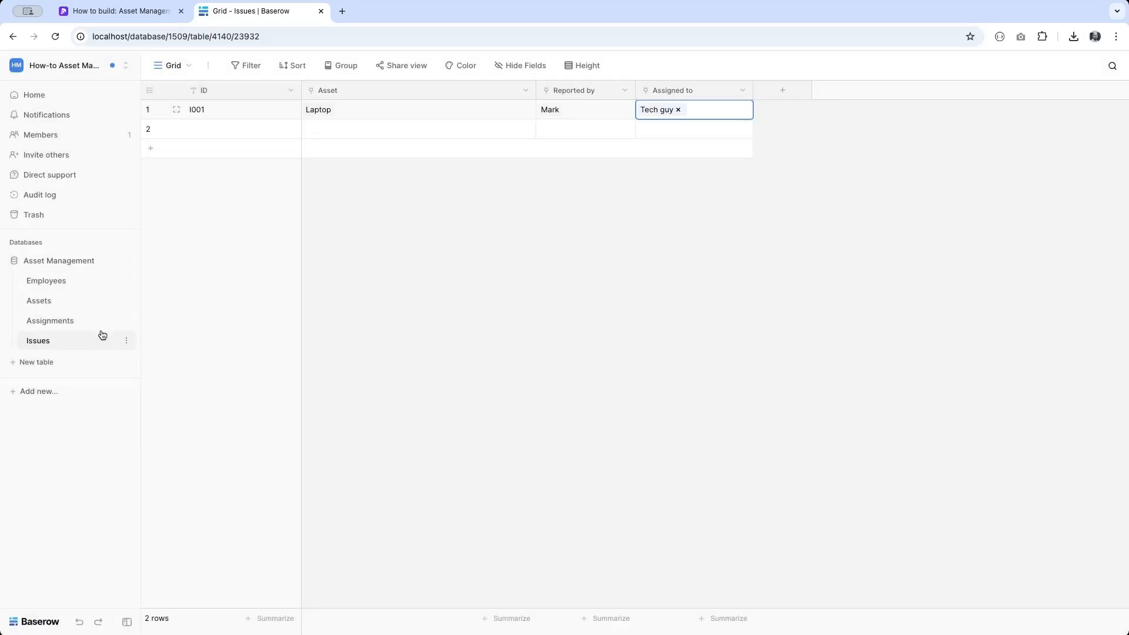
Step: Check the issue link in the Assets table, and delete the Notes and Active fields from the Employees table
{"action": "left_click", "coordinate": [44, 303]}
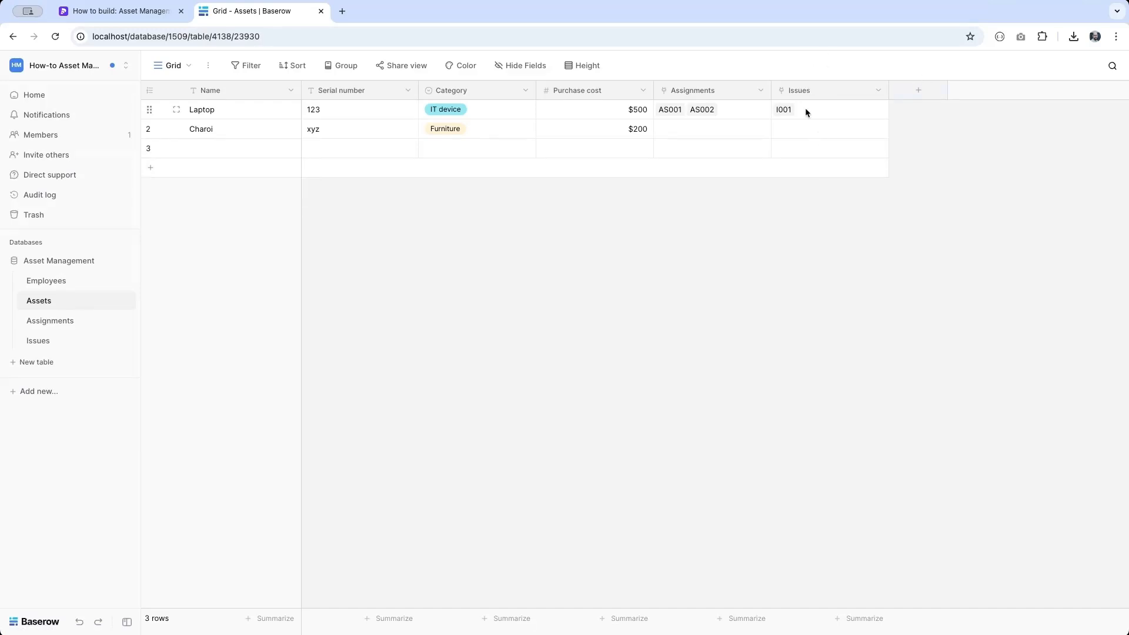
{"action": "left_click", "coordinate": [51, 287]}
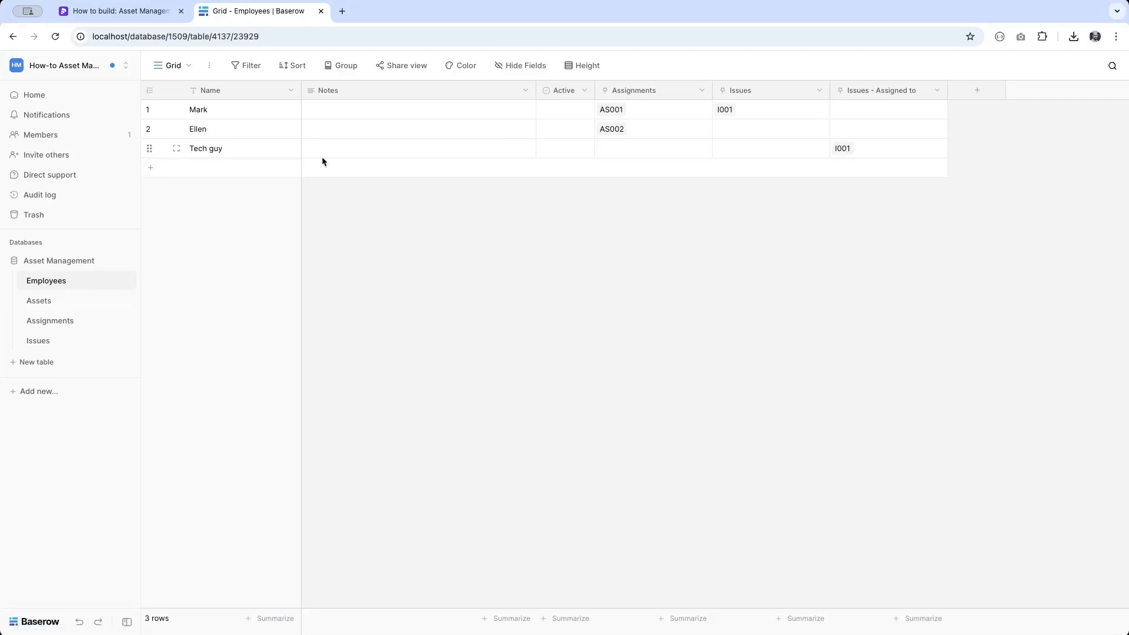
{"action": "left_click", "coordinate": [527, 92]}
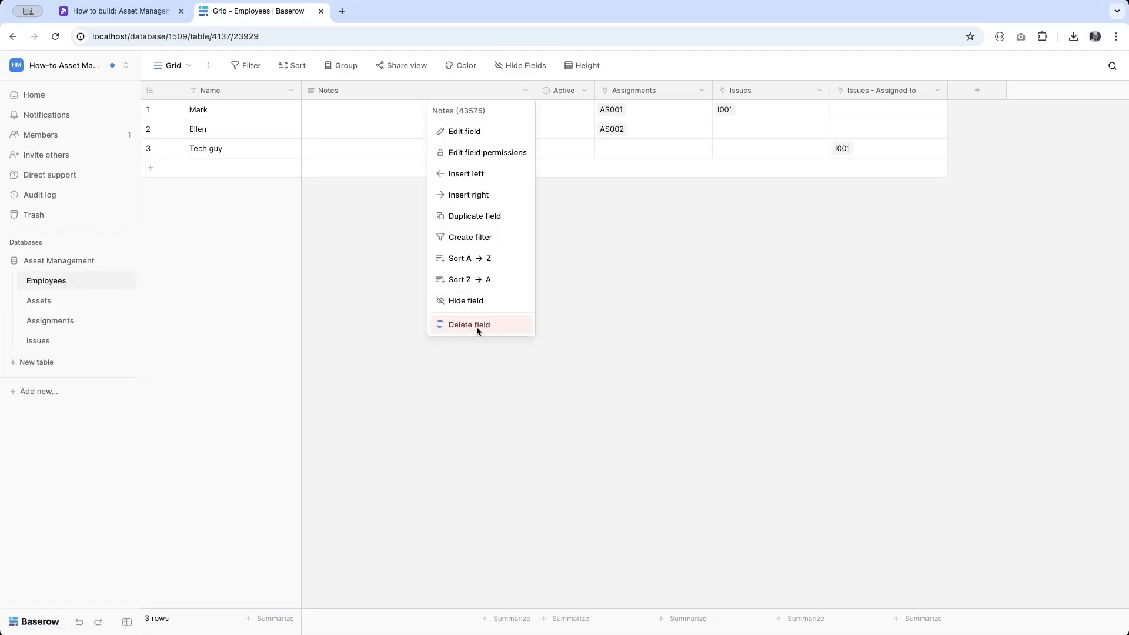
{"action": "left_click", "coordinate": [476, 325]}
{"action": "left_click", "coordinate": [349, 90]}
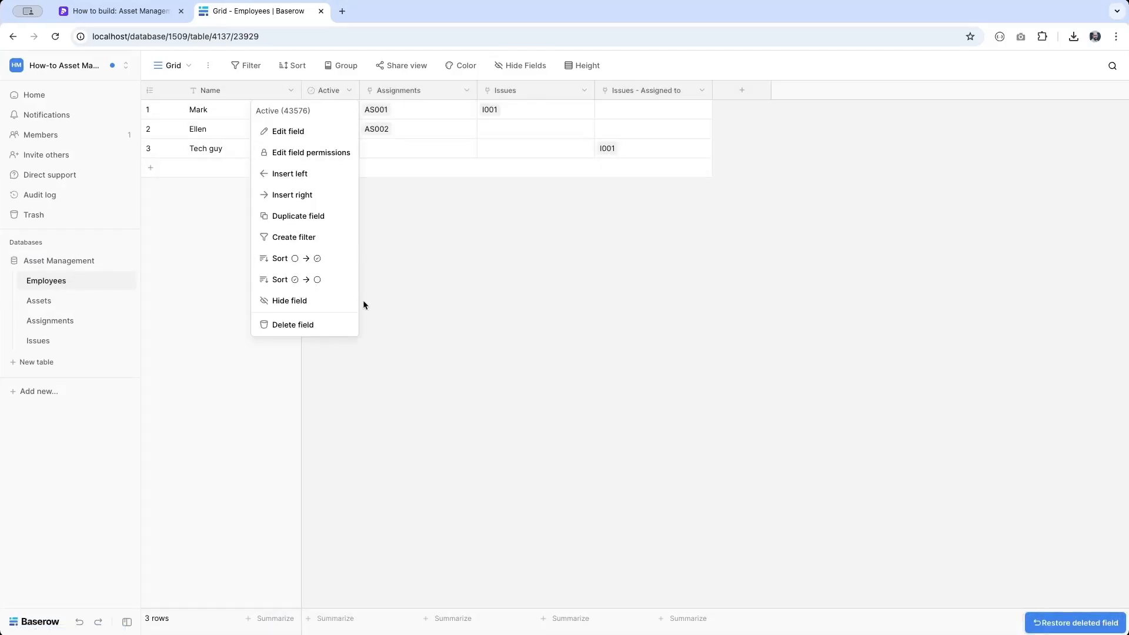
{"action": "left_click", "coordinate": [299, 327]}
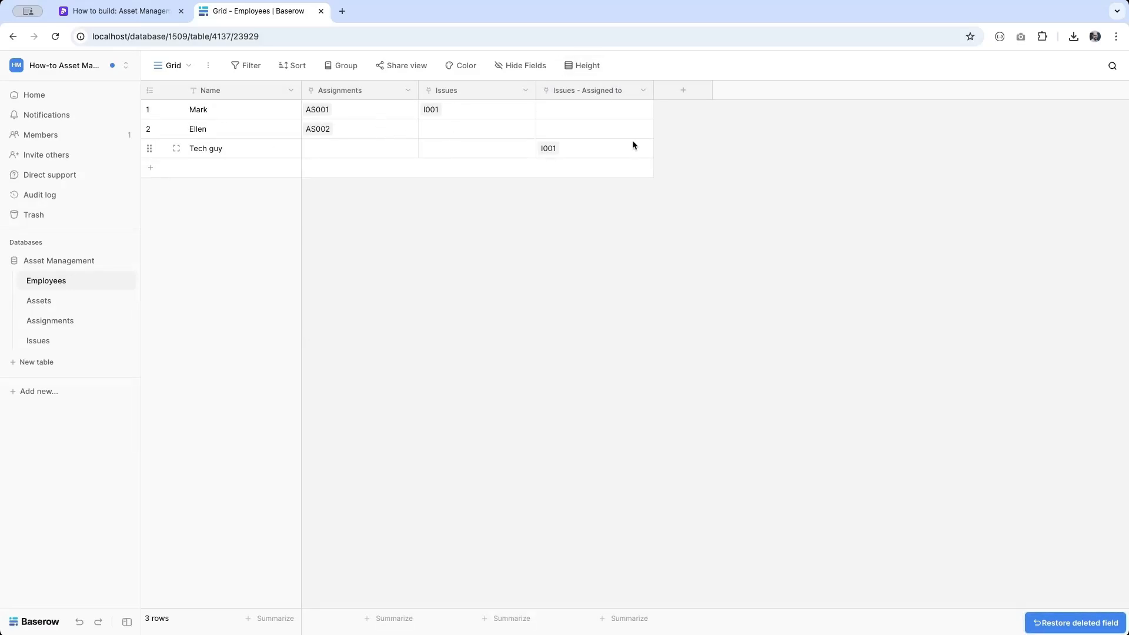
Step: Rename the Issues field of the Employees table to Reported issues and save it
{"action": "left_click", "coordinate": [526, 91]}
{"action": "left_click", "coordinate": [465, 131]}
{"action": "left_click", "coordinate": [483, 154]}
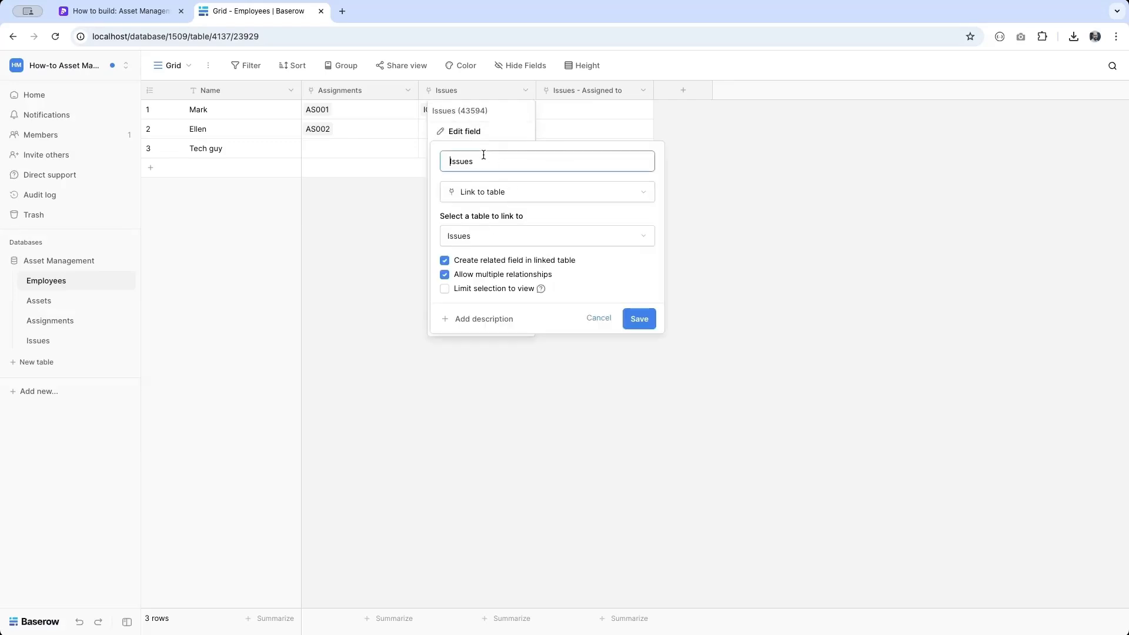
{"action": "double_click", "coordinate": [484, 158]}
{"action": "type", "text": "Reported issues"}
{"action": "left_click", "coordinate": [644, 324]}
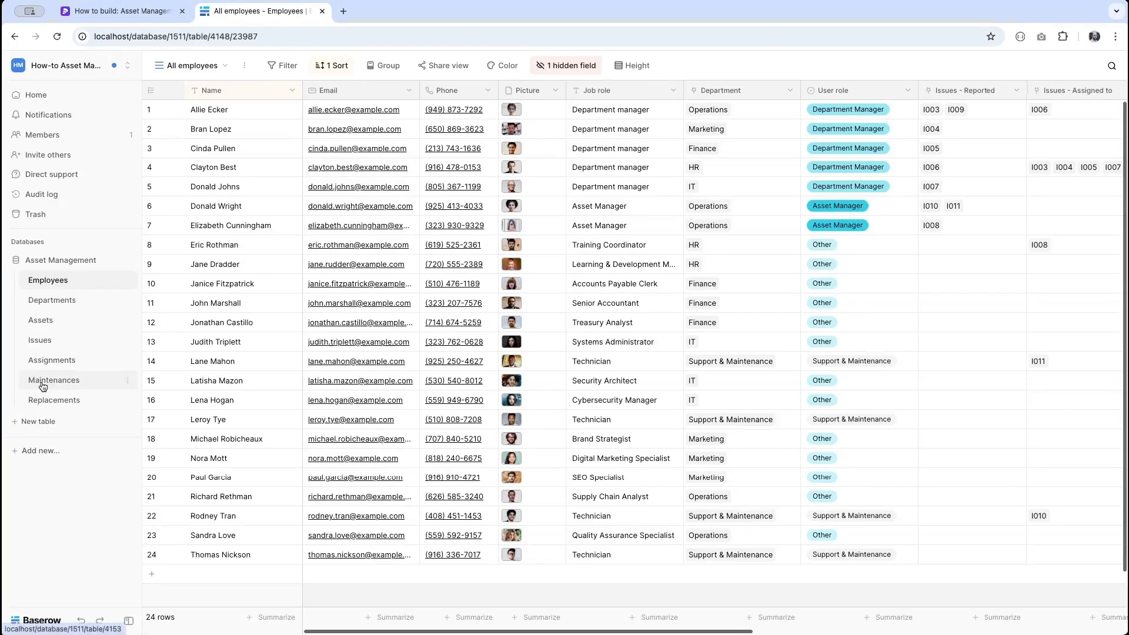
Step: Examine the Maintenances table and the linked-record fields of the Employees table, including the first employee's assignments
{"action": "left_click", "coordinate": [50, 406]}
{"action": "left_click", "coordinate": [42, 379]}
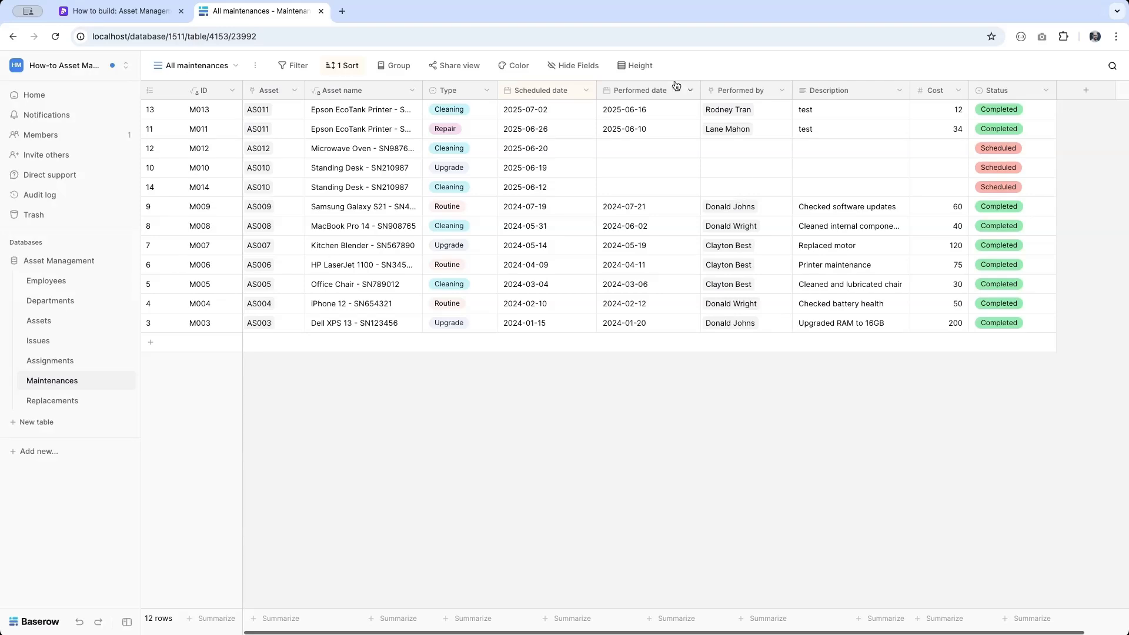
{"action": "left_click", "coordinate": [79, 284]}
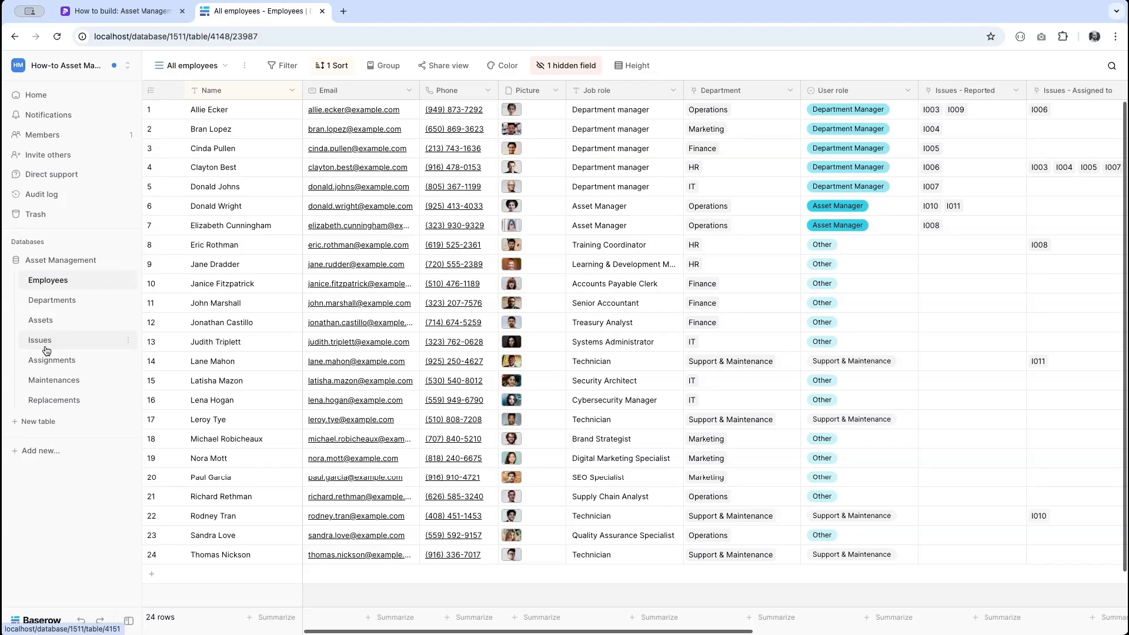
{"action": "scroll", "coordinate": [471, 279], "scroll_direction": "right", "scroll_amount": 10}
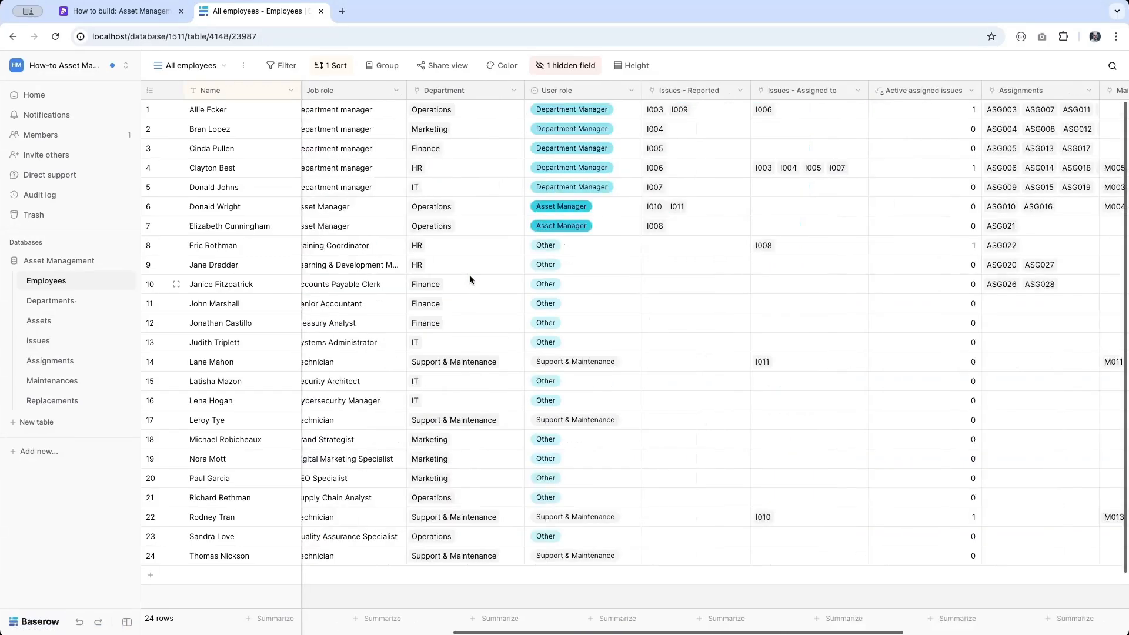
{"action": "scroll", "coordinate": [469, 274], "scroll_direction": "right", "scroll_amount": 2}
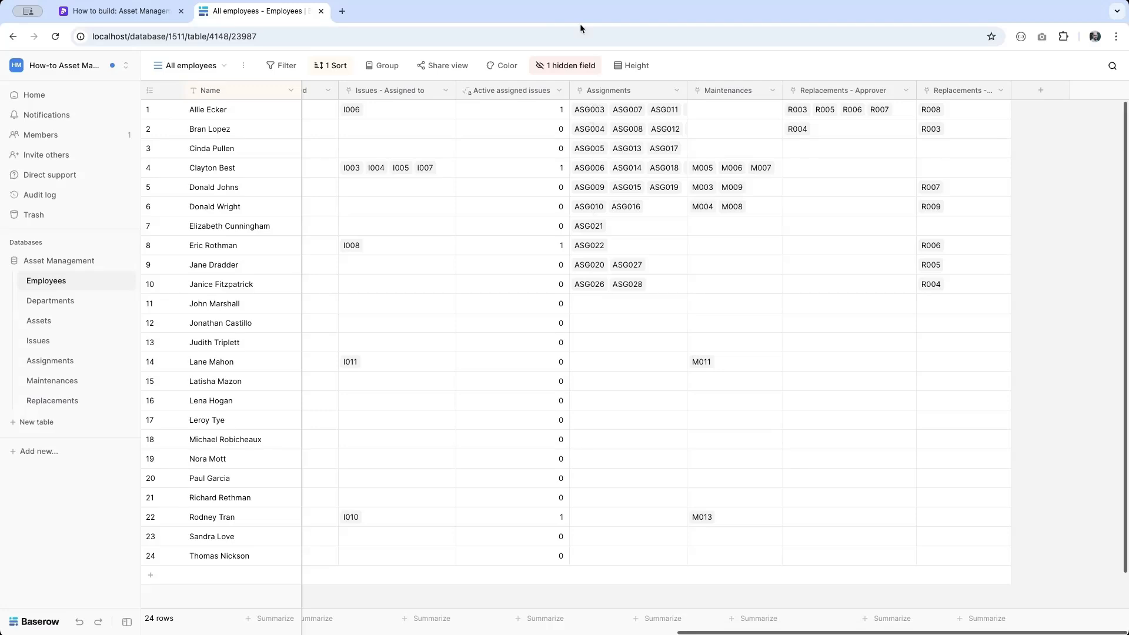
{"action": "left_click", "coordinate": [587, 112]}
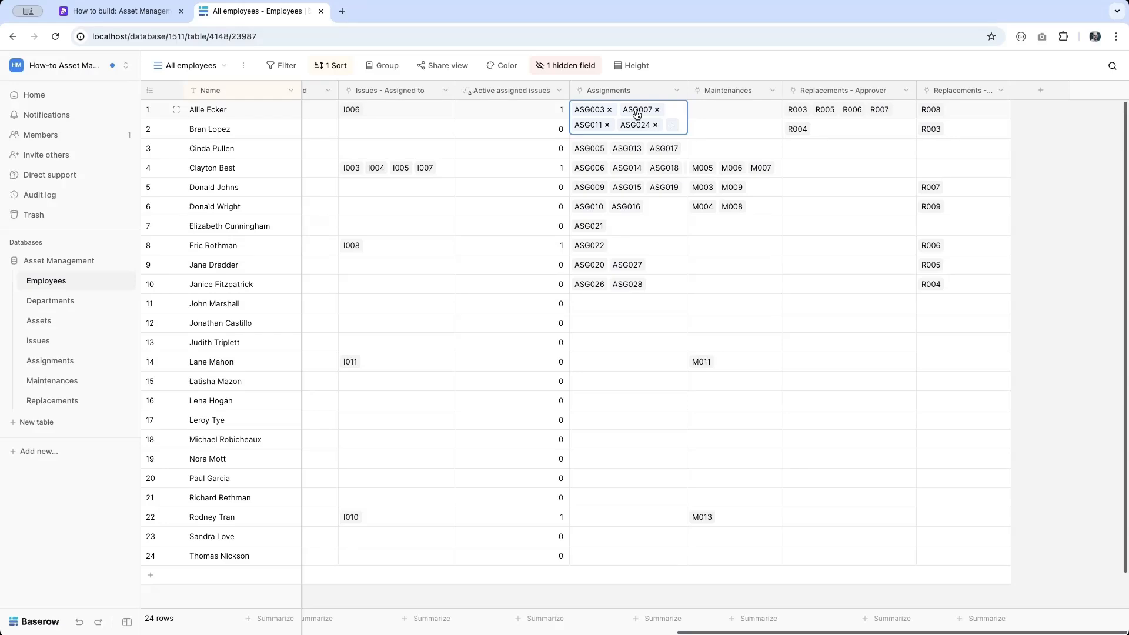
Step: Insert a new Formula field named Assigned assets directly after the Assignments field in the Employees table
{"action": "left_click", "coordinate": [676, 90]}
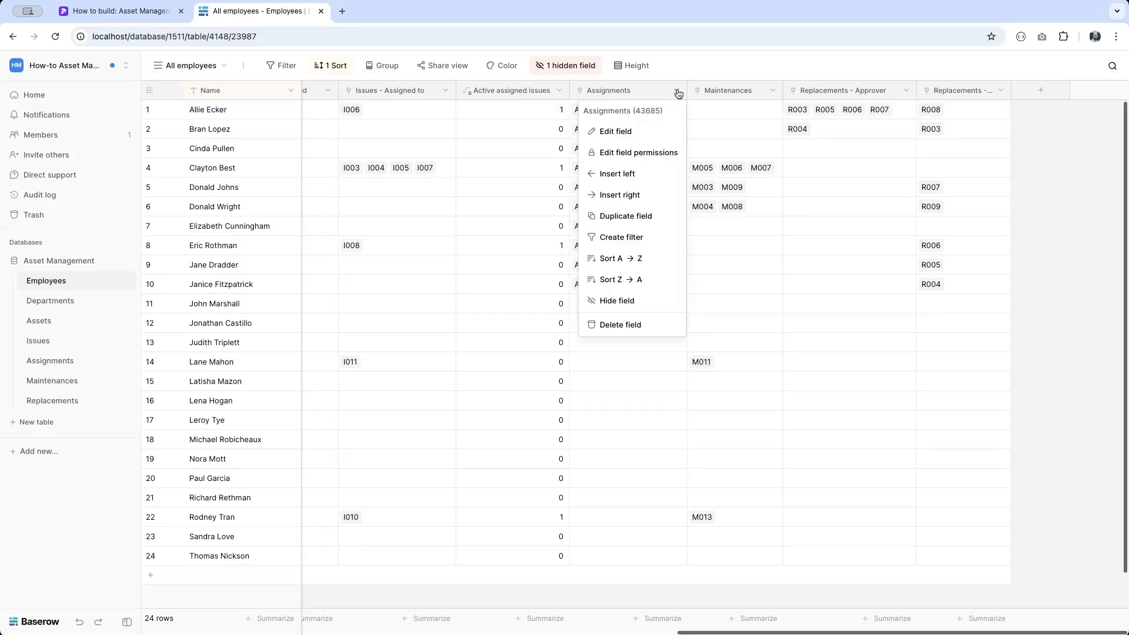
{"action": "left_click", "coordinate": [650, 194]}
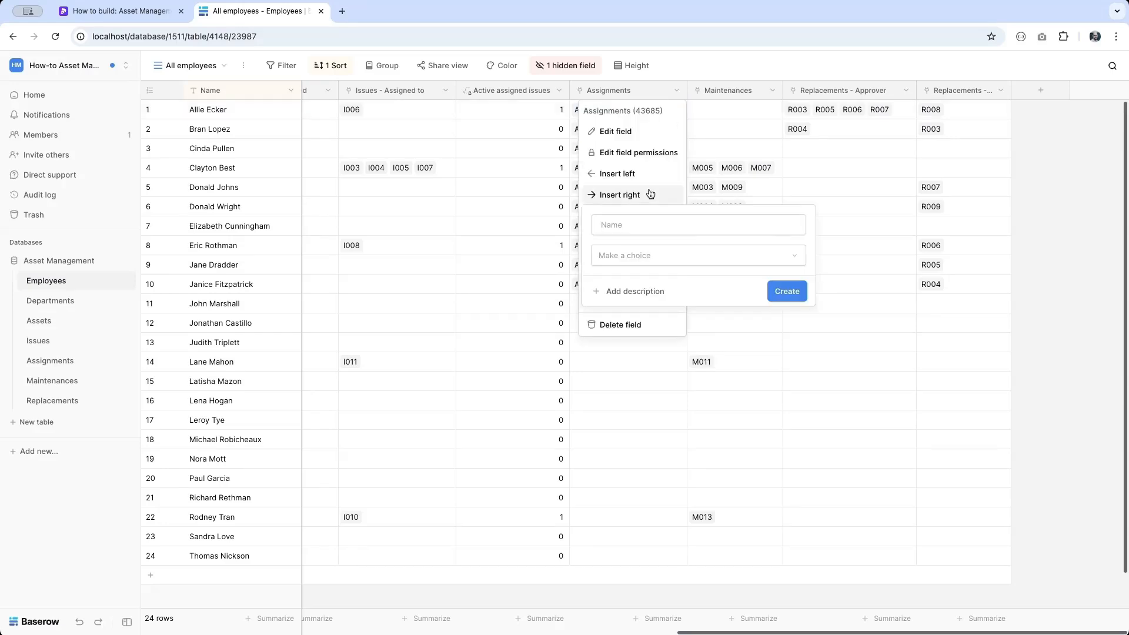
{"action": "left_click", "coordinate": [645, 257]}
{"action": "type", "text": "for"}
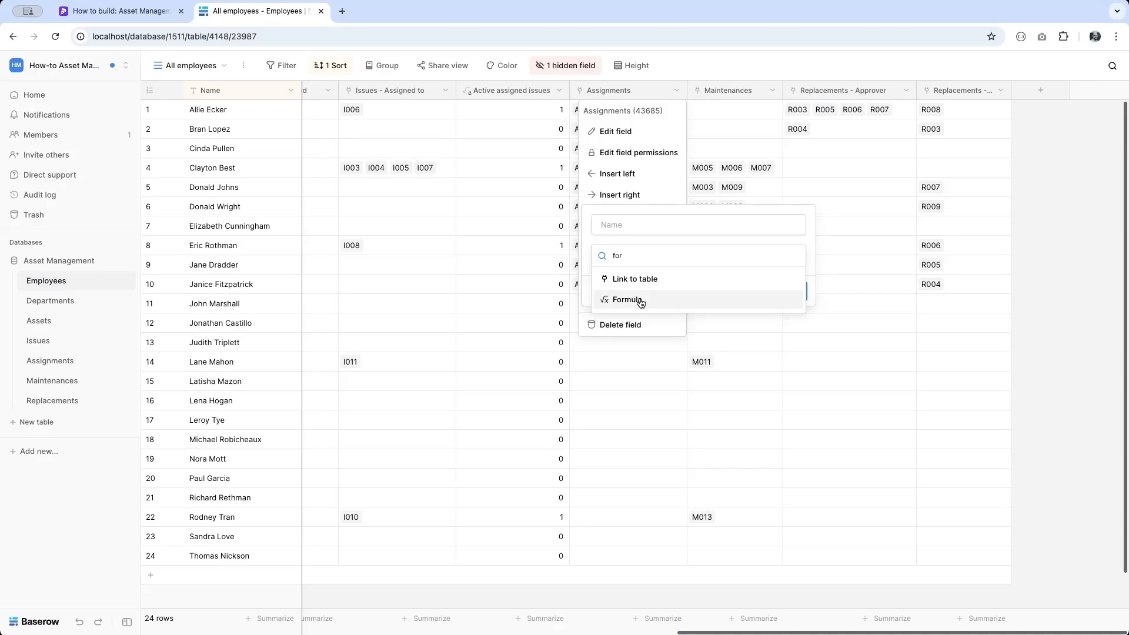
{"action": "left_click", "coordinate": [640, 301]}
{"action": "double_click", "coordinate": [618, 224]}
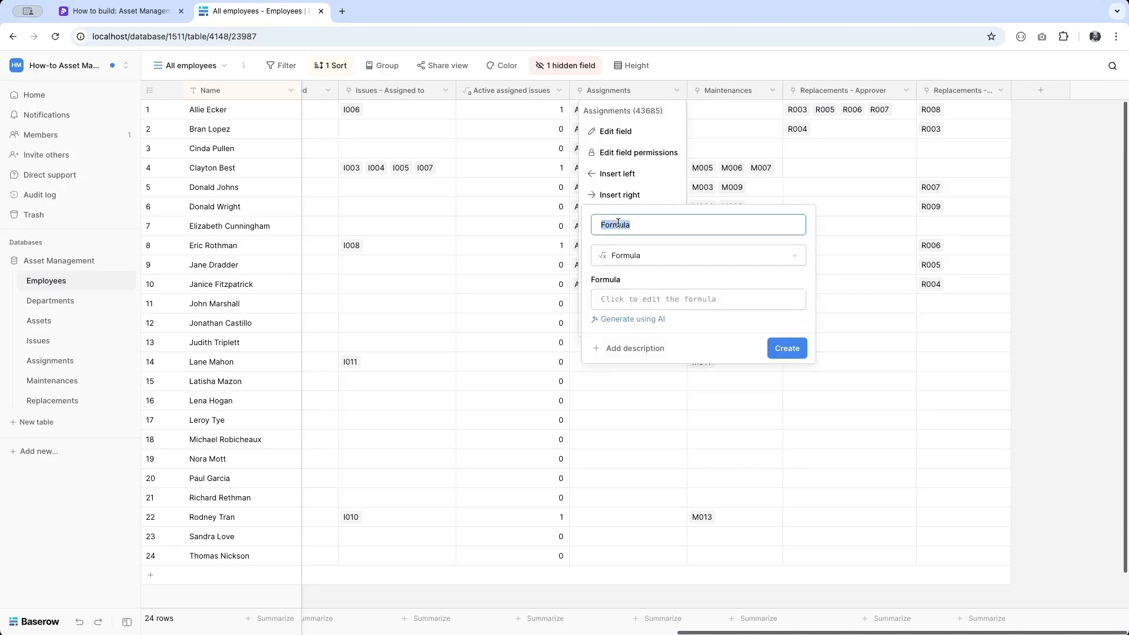
{"action": "type", "text": "Assigned assets"}
Step: Enter the formula lookup('Assignments','Asset name') for the Assigned assets field and create it
{"action": "left_click", "coordinate": [629, 299]}
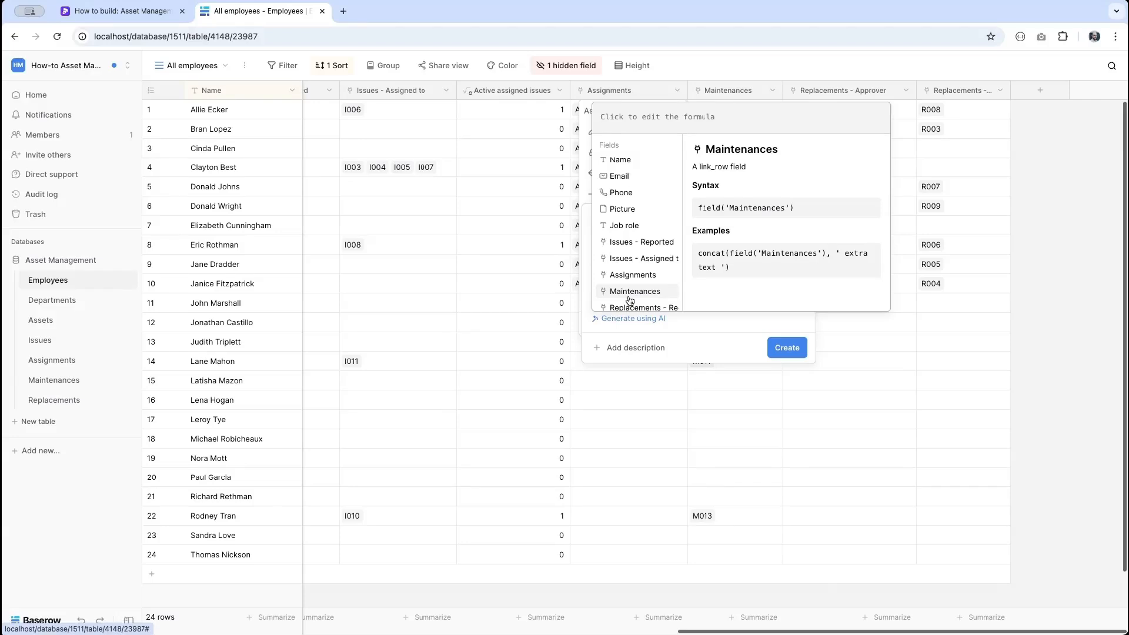
{"action": "type", "text": "look"}
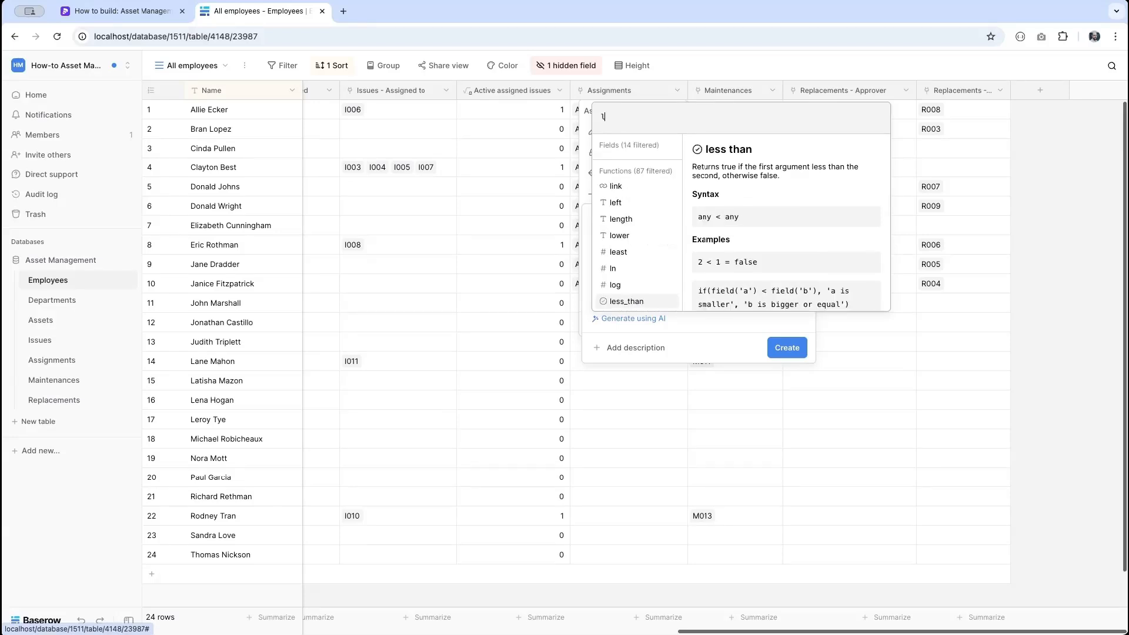
{"action": "type", "text": "up('As"}
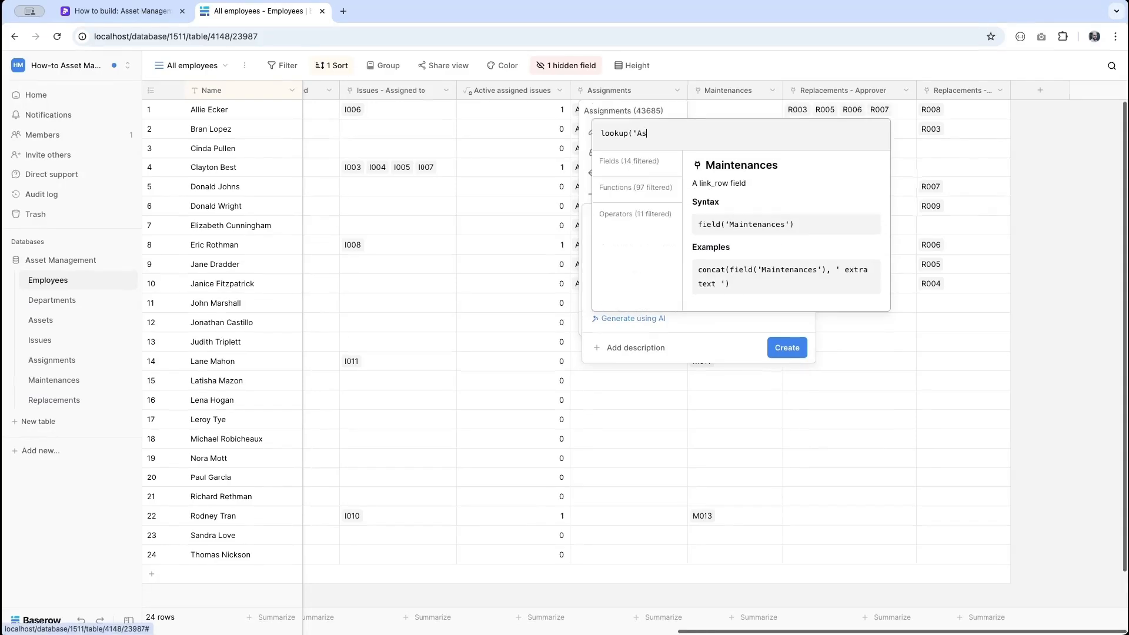
{"action": "type", "text": "signments"}
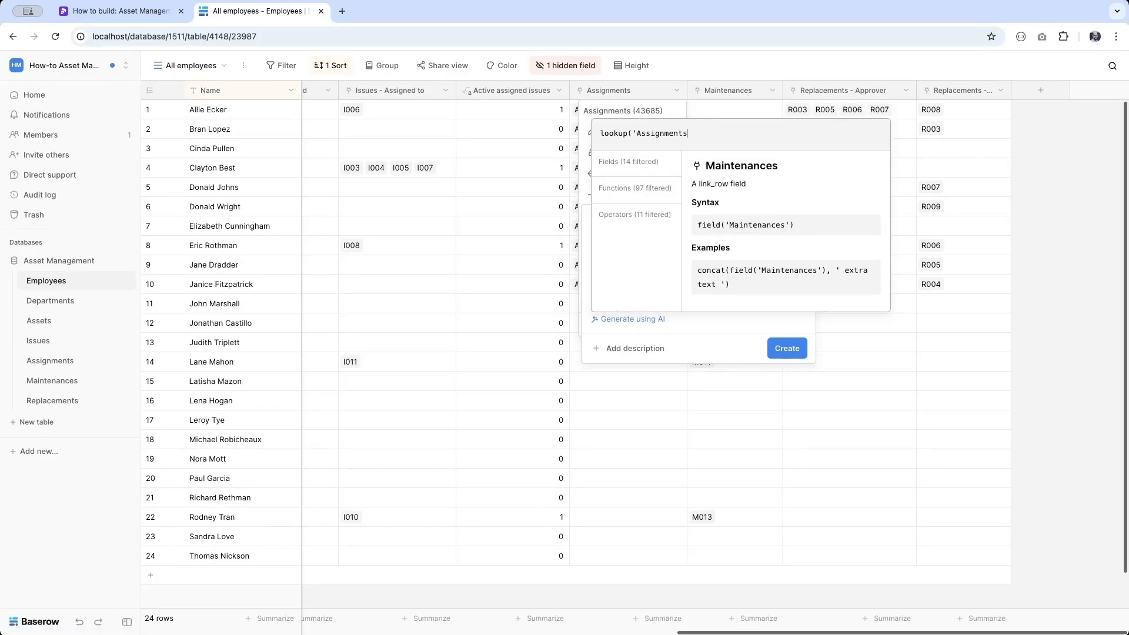
{"action": "type", "text": "'"}
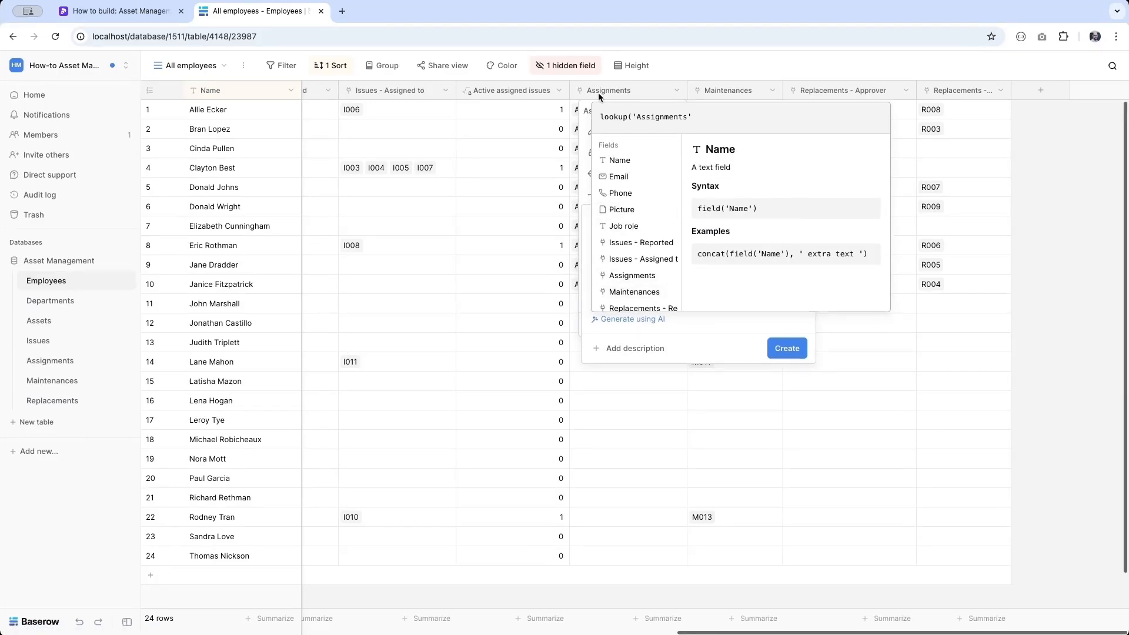
{"action": "type", "text": ",'Asset name')"}
{"action": "key", "text": "Return"}
{"action": "left_click", "coordinate": [790, 365]}
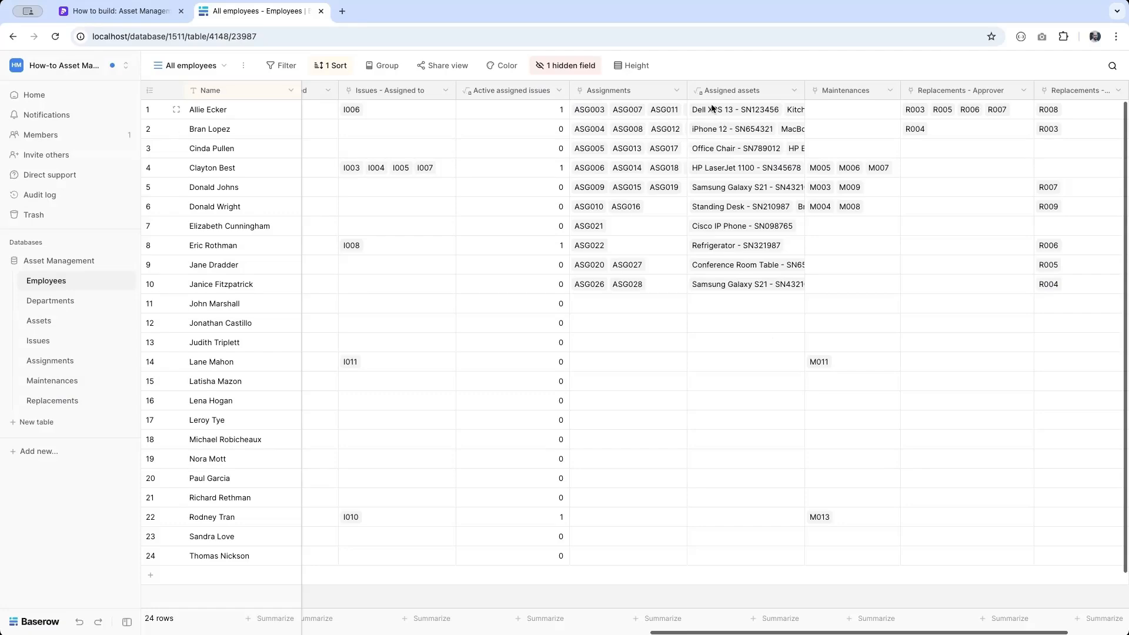
Step: Examine the fields of the Assignments and Assets tables
{"action": "left_click", "coordinate": [50, 360]}
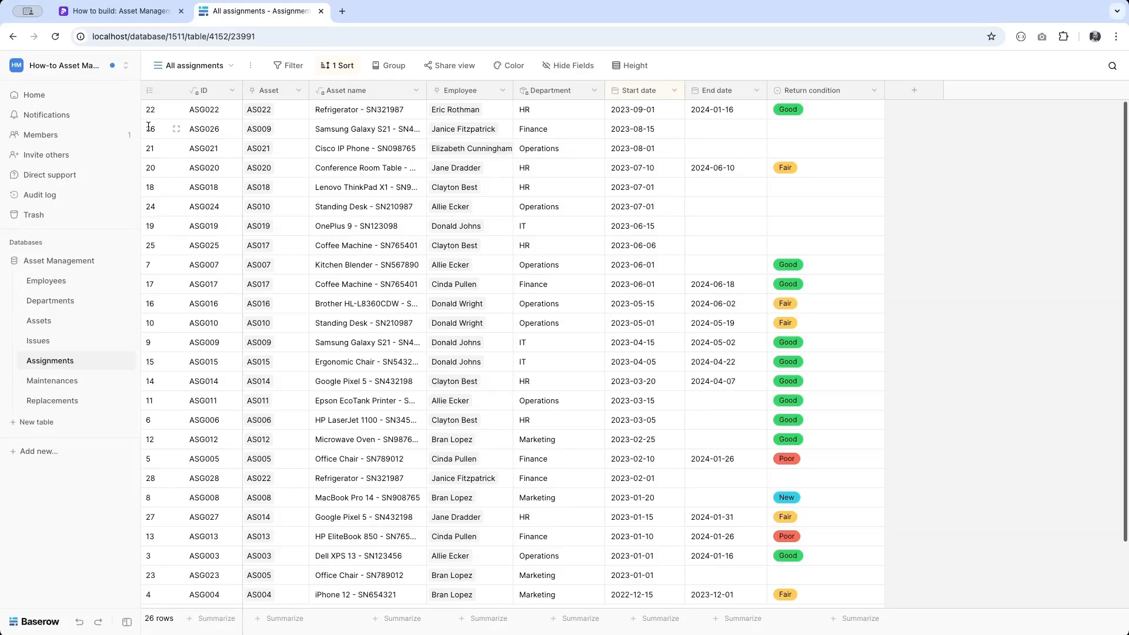
{"action": "left_click", "coordinate": [95, 328]}
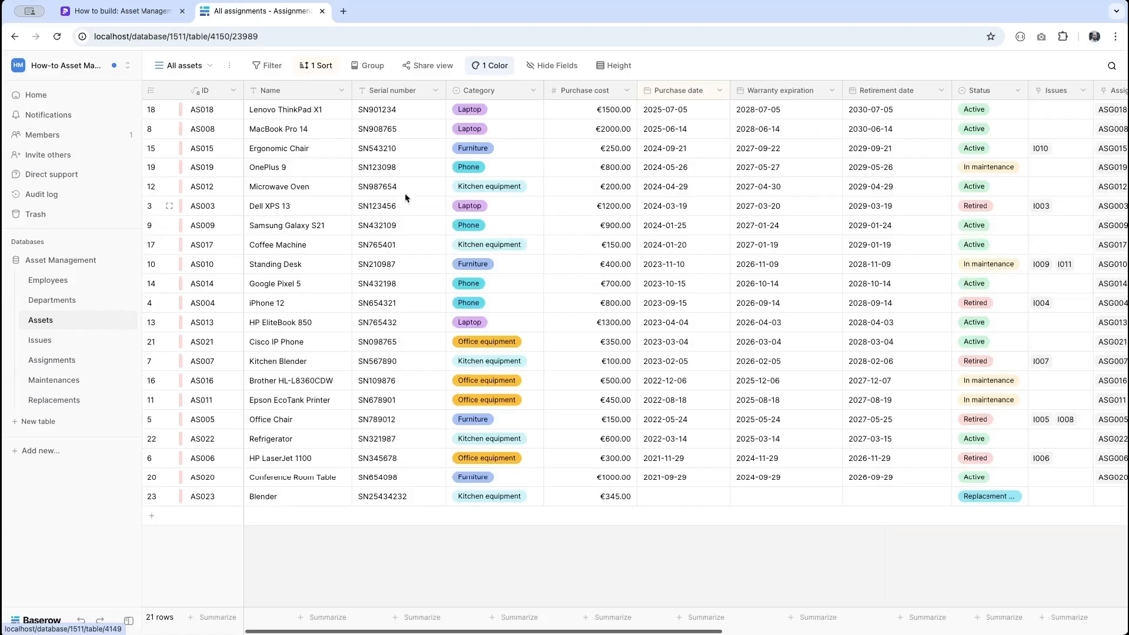
Step: Open the Employees table and widen the Assigned assets column so its values are readable
{"action": "left_click", "coordinate": [46, 281]}
{"action": "scroll", "coordinate": [757, 151], "scroll_direction": "right", "scroll_amount": 12}
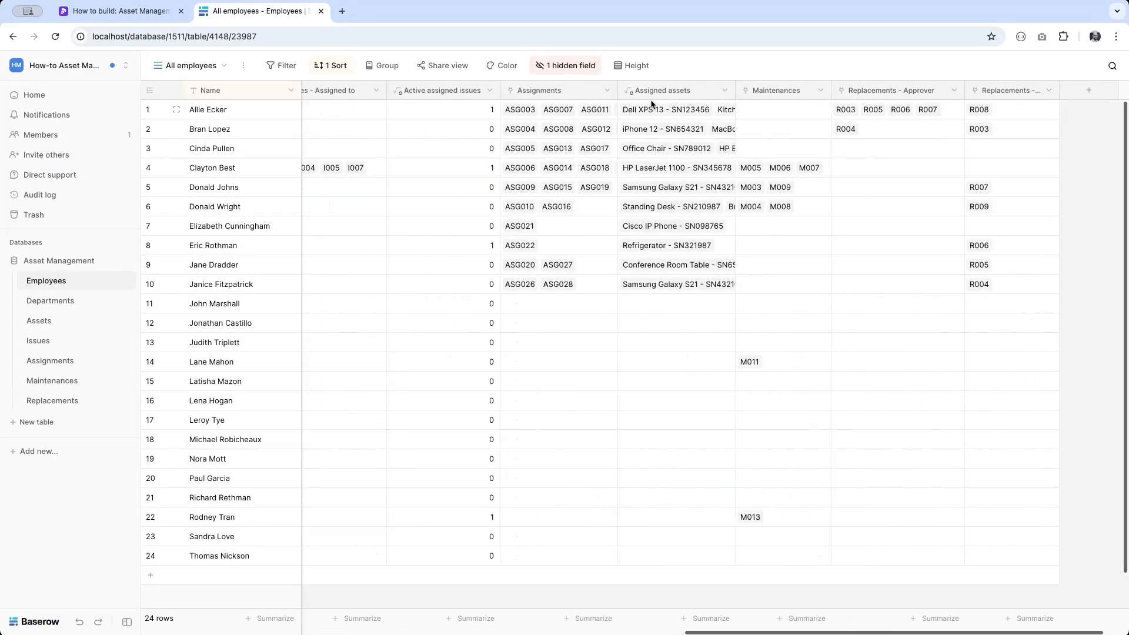
{"action": "left_click_drag", "start_coordinate": [730, 93], "coordinate": [943, 93]}
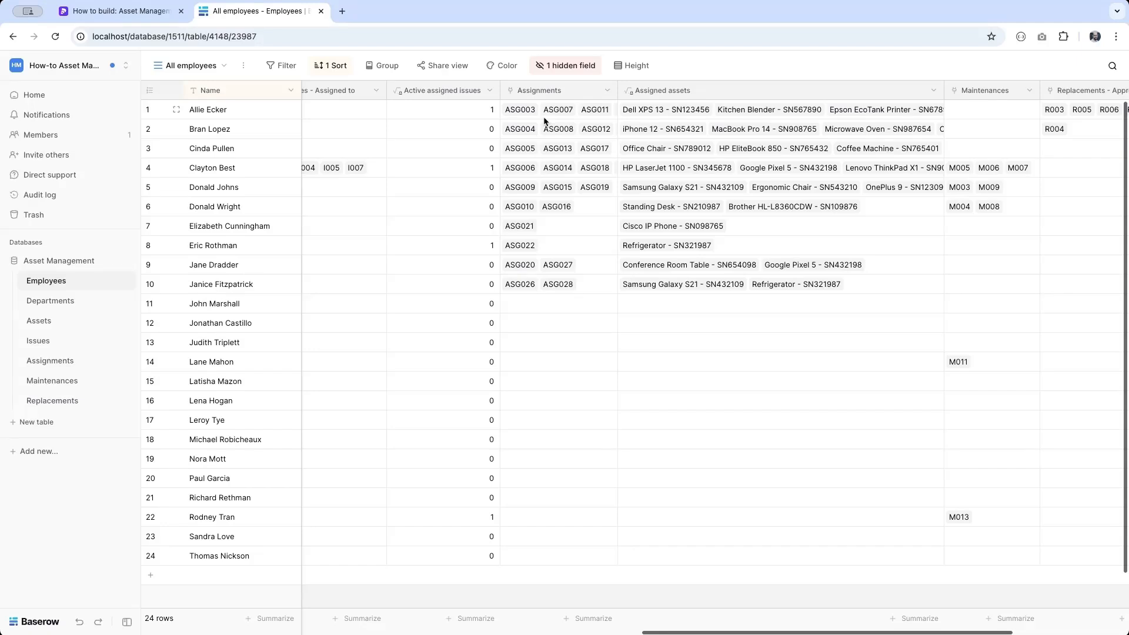
Step: Change the Assigned assets formula to filter(lookup('Assignments','Asset name'),lookup('Assignments','End date') = '') and save the field
{"action": "left_click", "coordinate": [932, 90]}
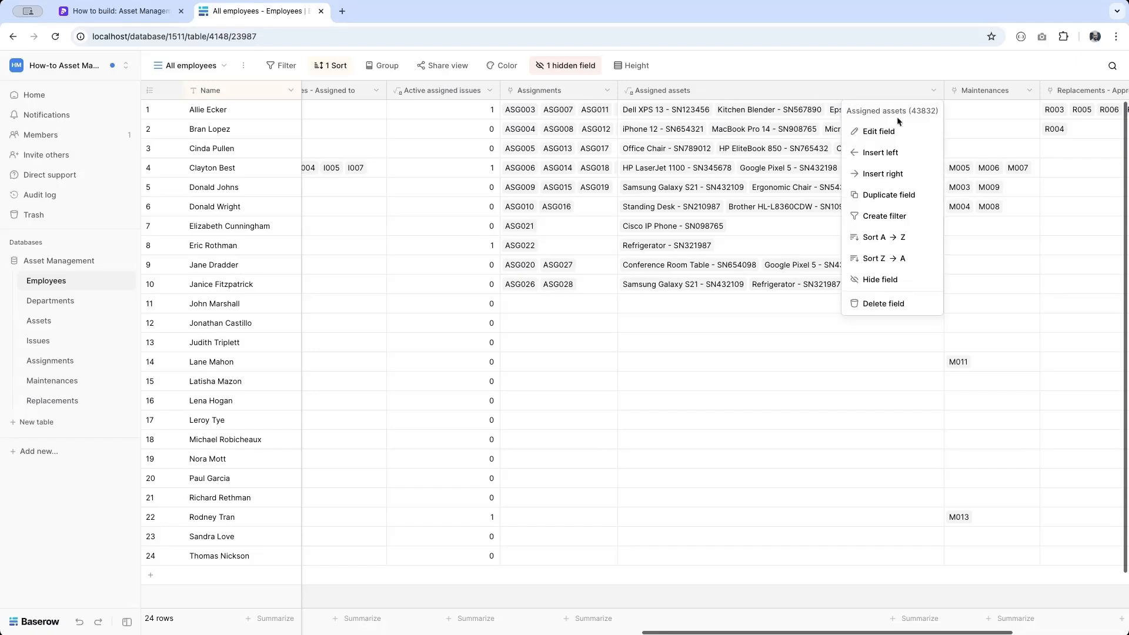
{"action": "left_click", "coordinate": [862, 131]}
{"action": "left_click", "coordinate": [873, 231]}
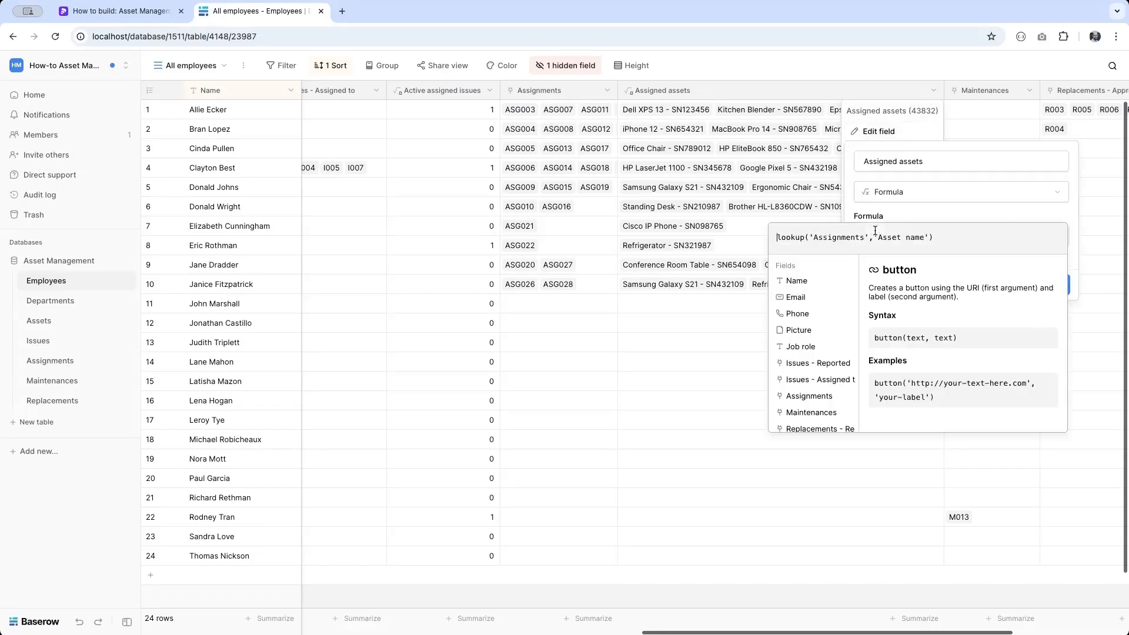
{"action": "key", "text": "Left"}
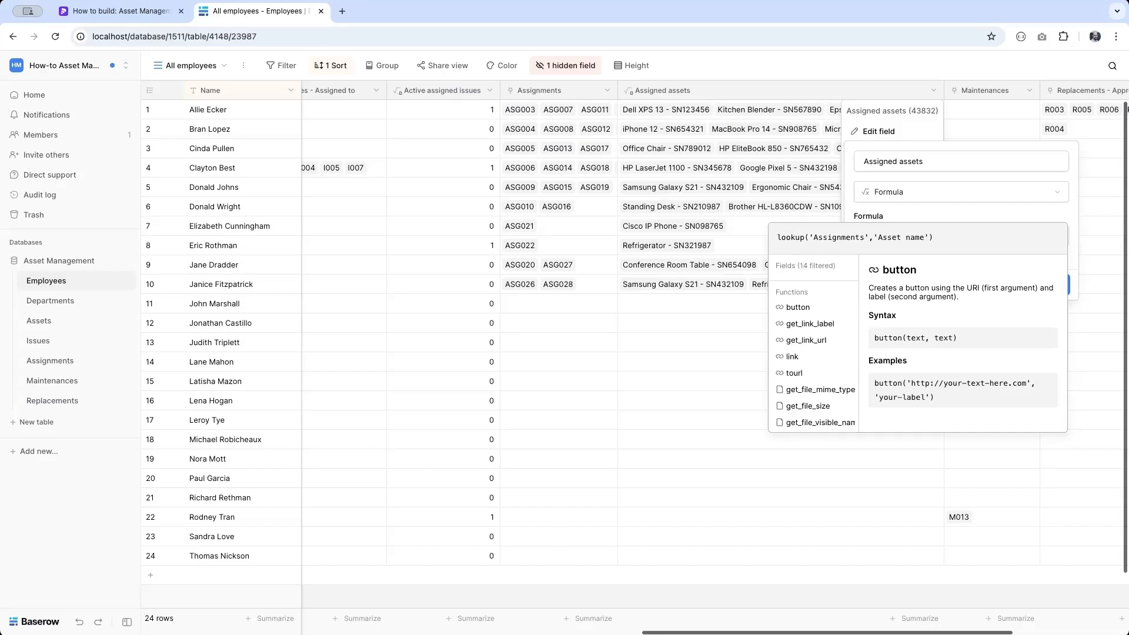
{"action": "type", "text": "filter("}
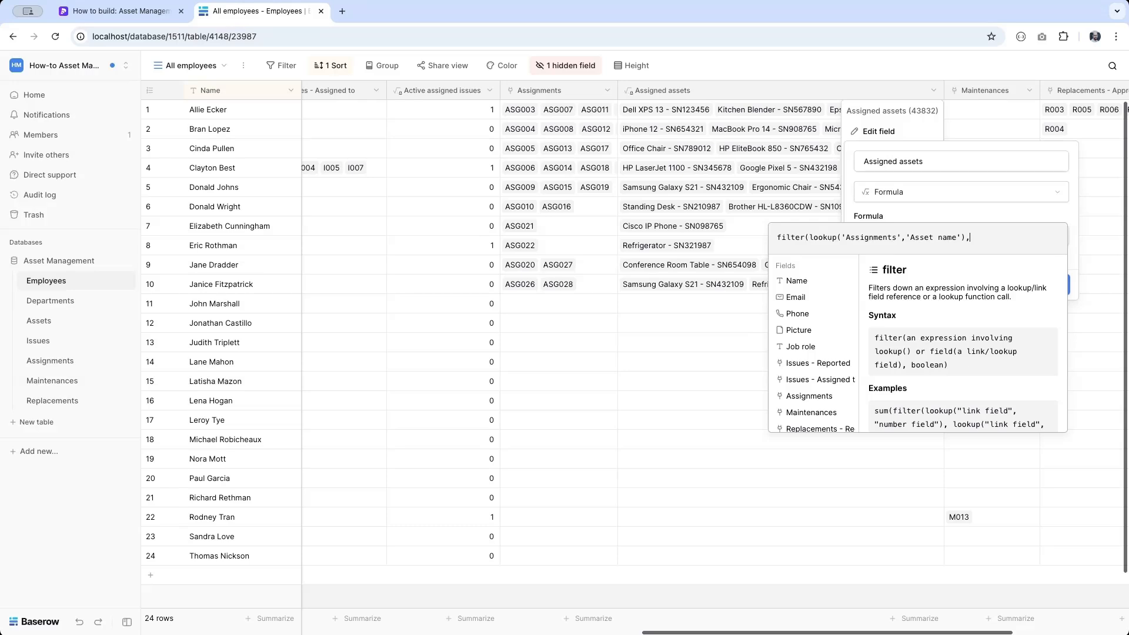
{"action": "type", "text": "lookup('A"}
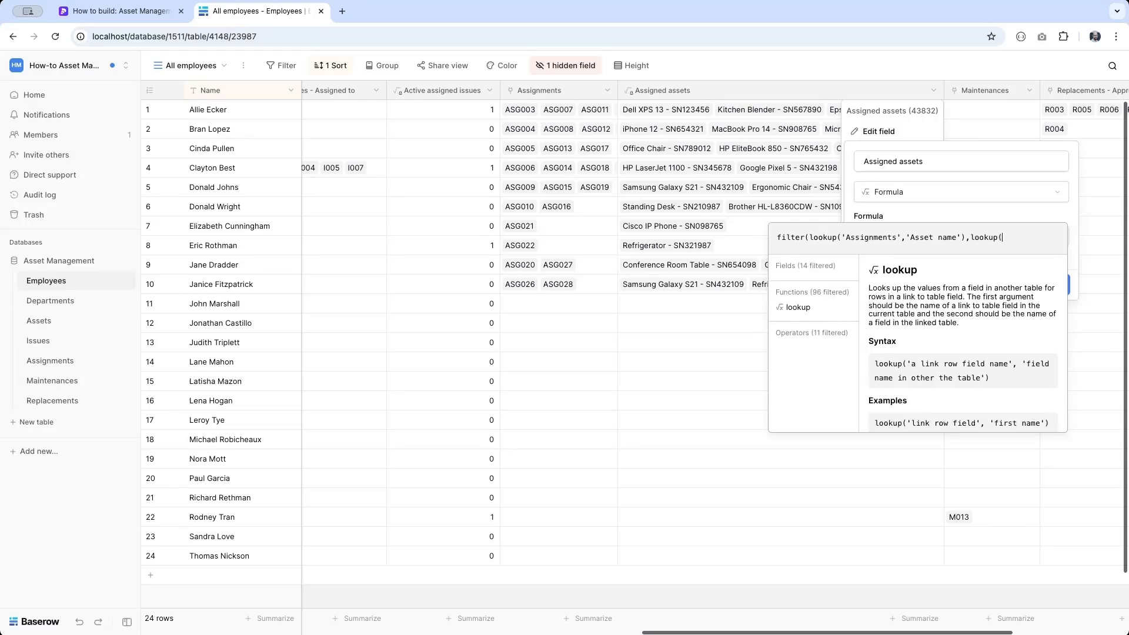
{"action": "type", "text": "ssignments','"}
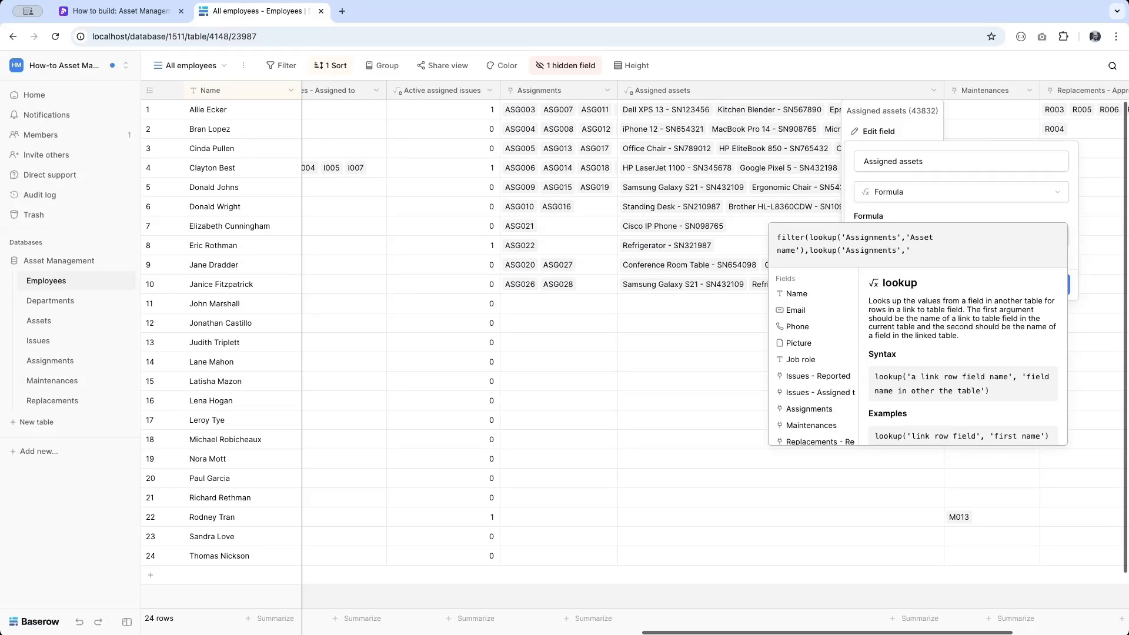
{"action": "type", "text": "End date'"}
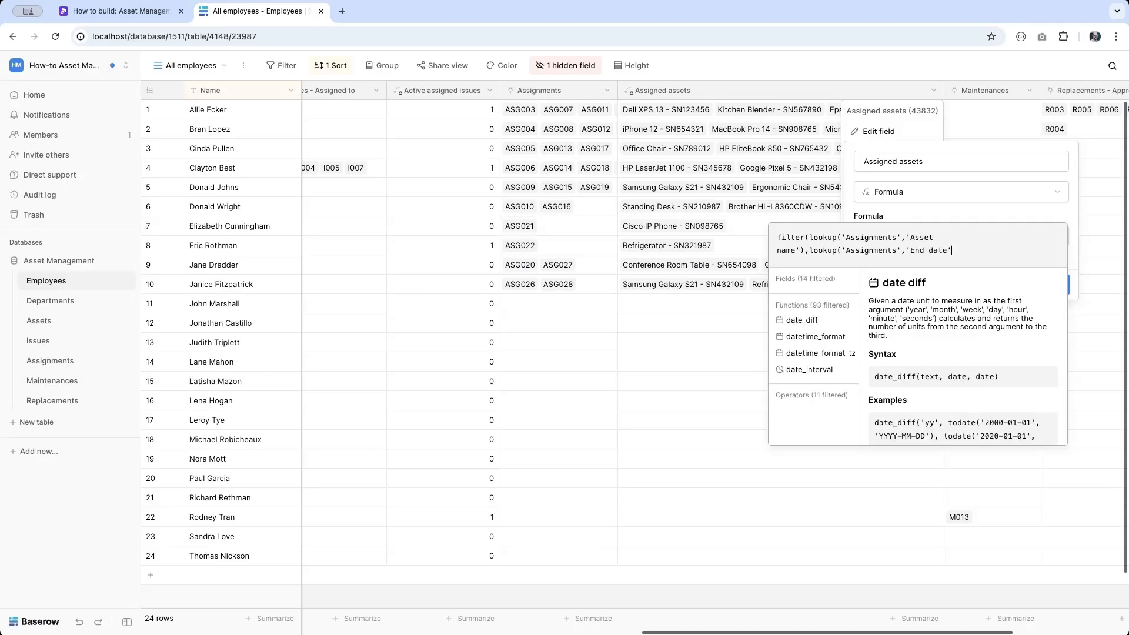
{"action": "type", "text": ") = '')"}
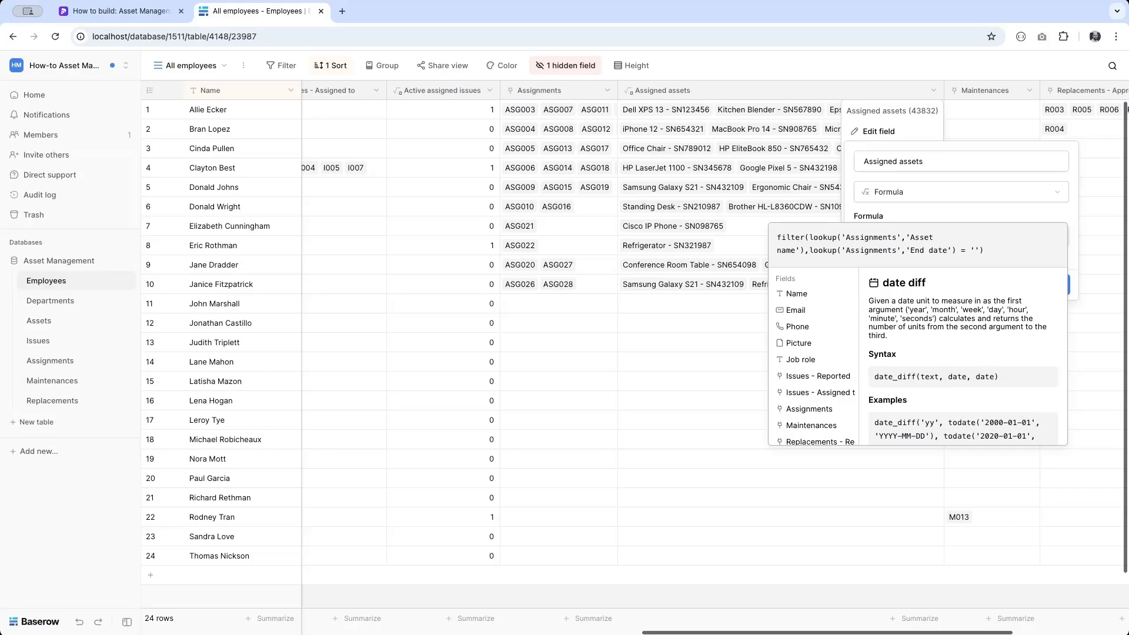
{"action": "left_click", "coordinate": [1054, 300]}
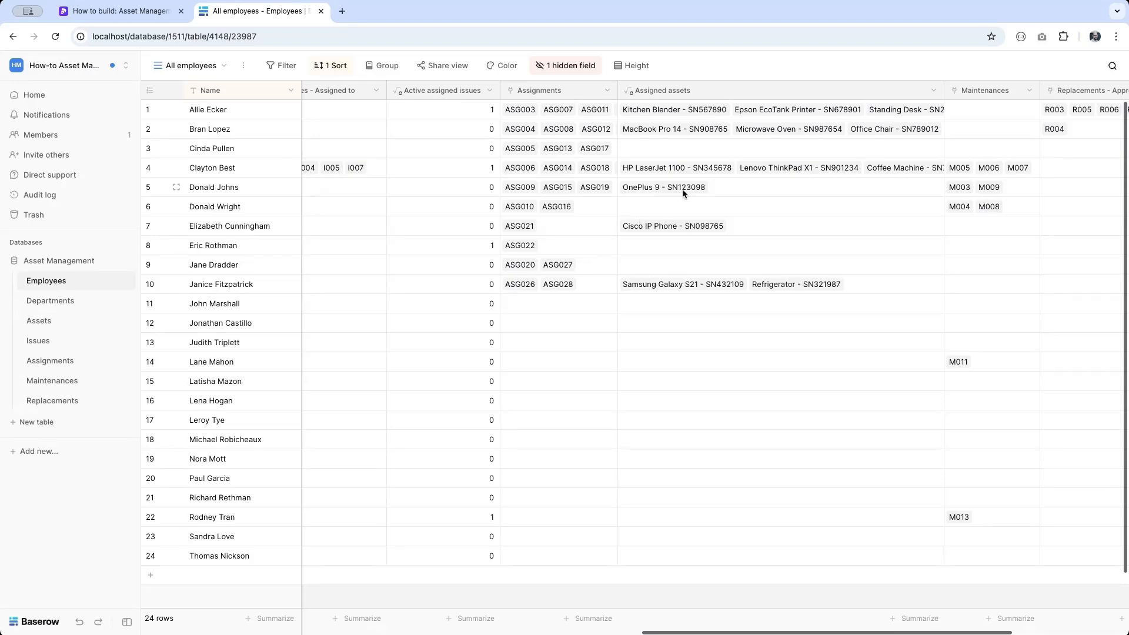
Step: Insert a new Formula field named Count assets directly after the Assigned assets field in the Employees table
{"action": "scroll", "coordinate": [684, 191], "scroll_direction": "right", "scroll_amount": 1}
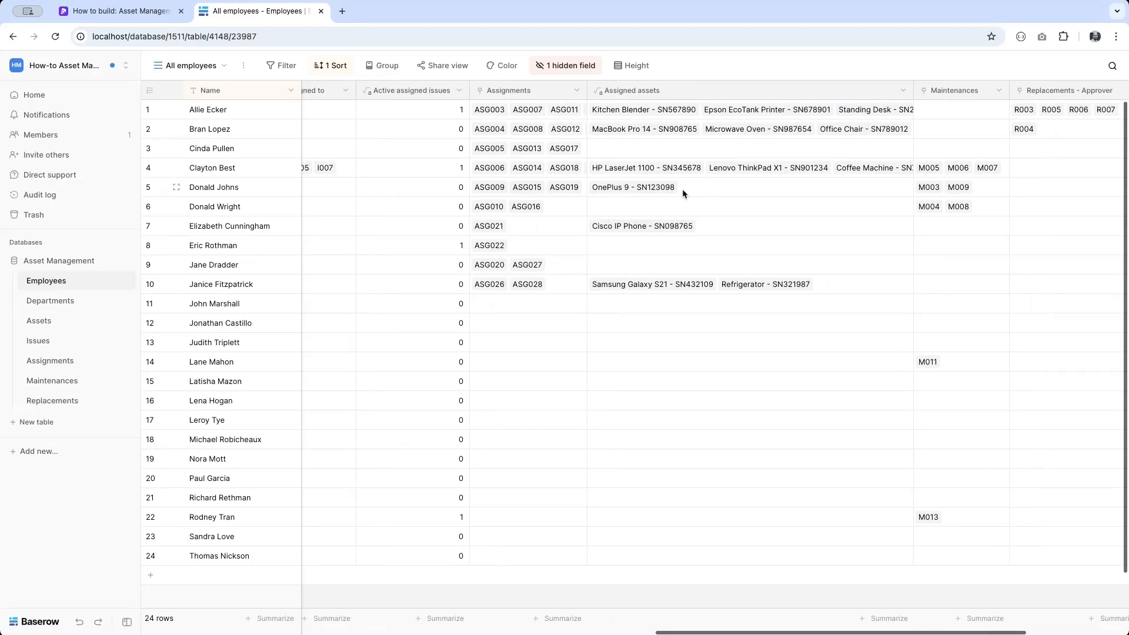
{"action": "left_click", "coordinate": [898, 90]}
{"action": "left_click", "coordinate": [844, 174]}
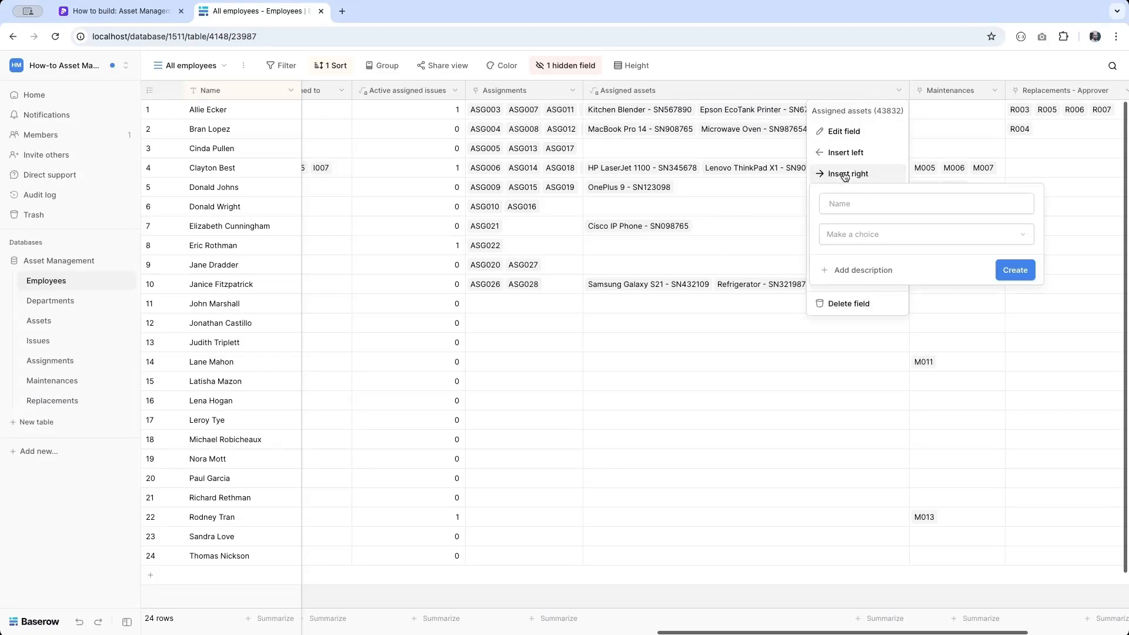
{"action": "left_click", "coordinate": [862, 209]}
{"action": "type", "text": "Count assets"}
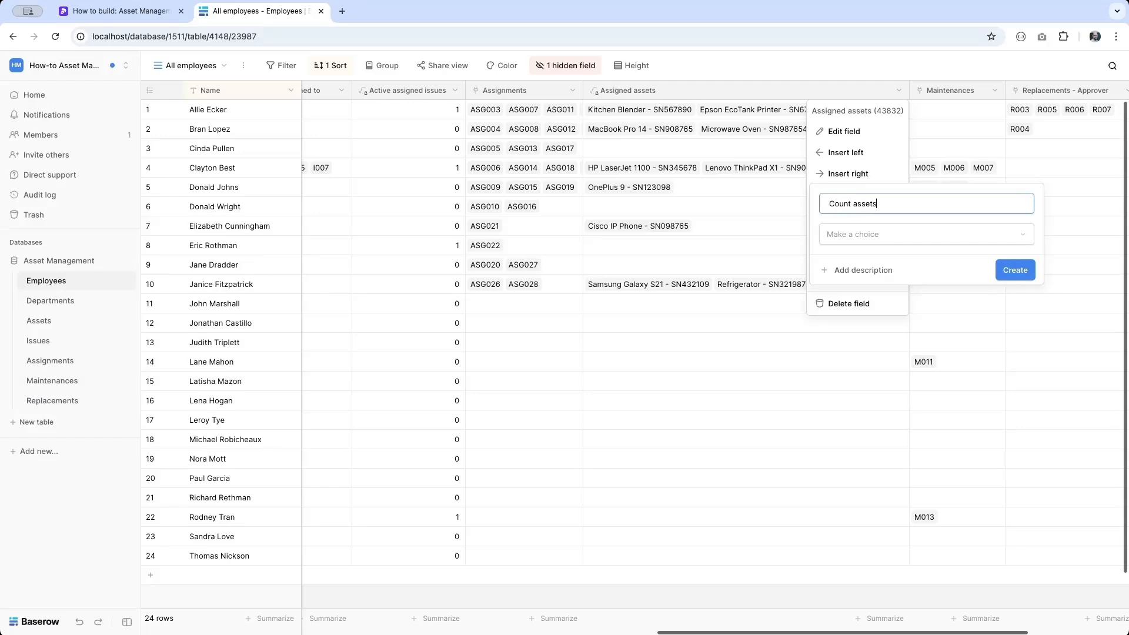
{"action": "left_click", "coordinate": [876, 230]}
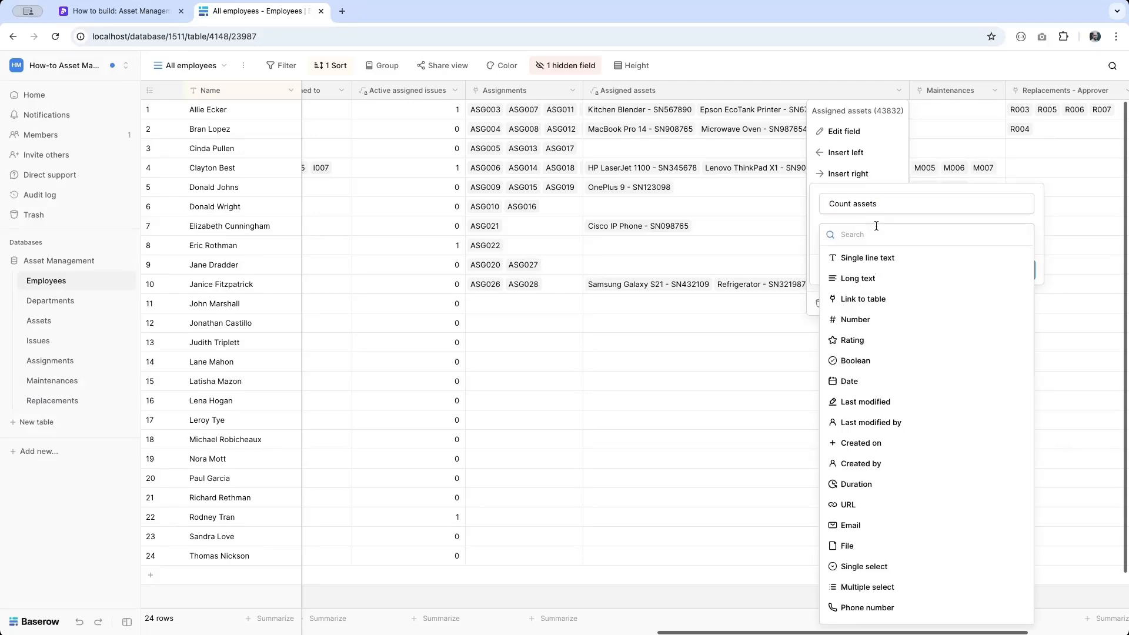
{"action": "type", "text": "for"}
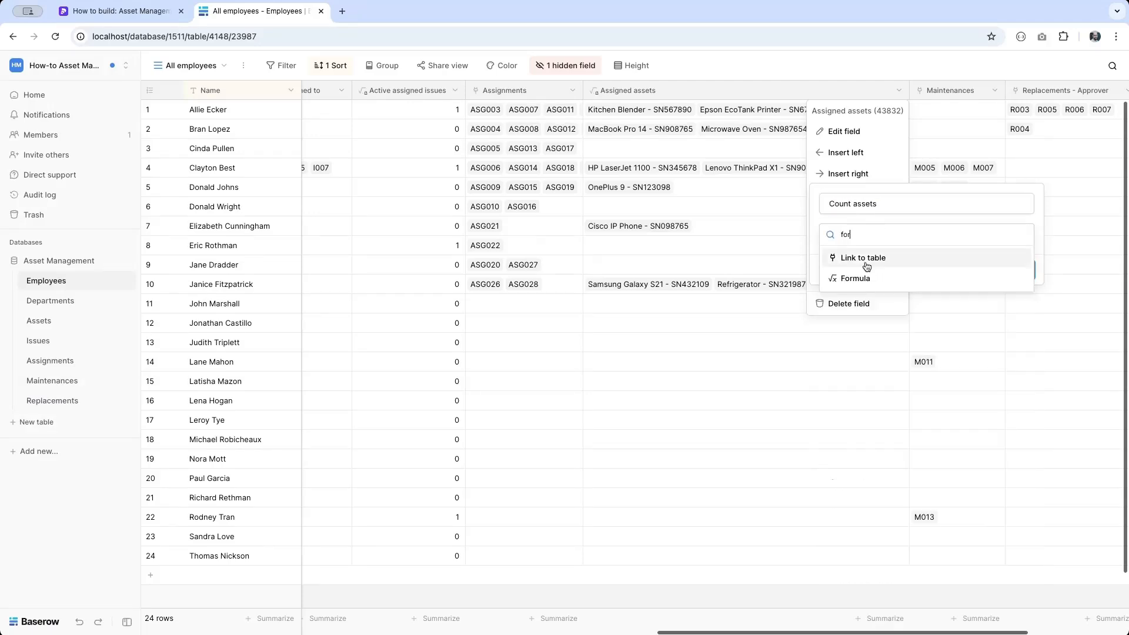
{"action": "left_click", "coordinate": [864, 259]}
{"action": "left_click", "coordinate": [863, 277]}
Step: Enter the formula count(field('Assigned assets')) for the Count assets field and create it
{"action": "type", "text": "count("}
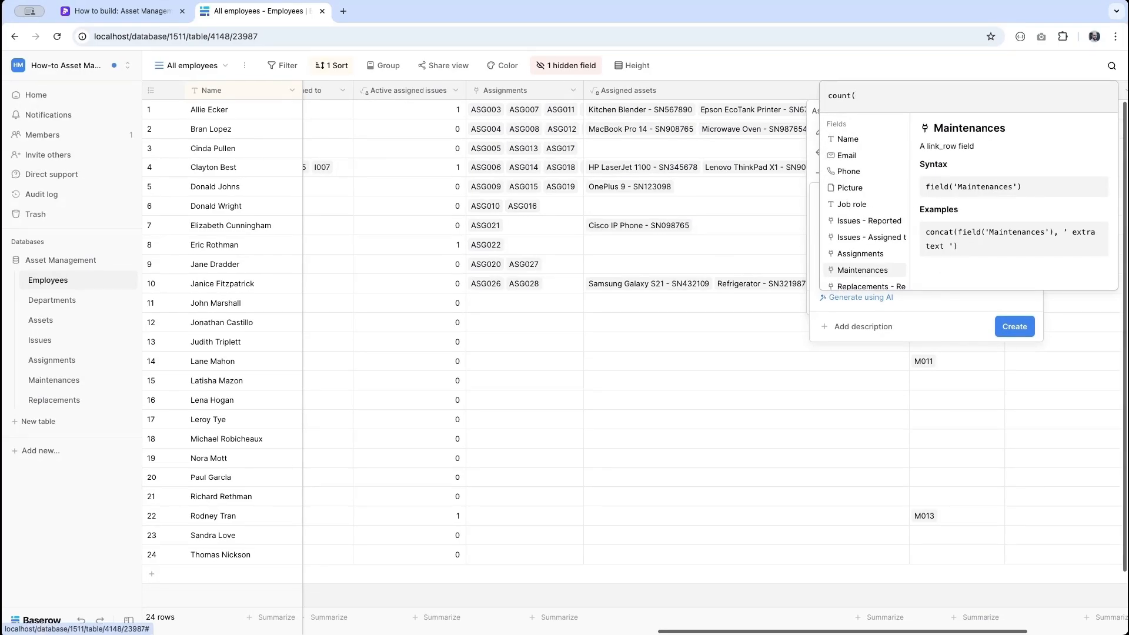
{"action": "scroll", "coordinate": [862, 257], "scroll_direction": "down", "scroll_amount": 3}
{"action": "left_click", "coordinate": [854, 256]}
{"action": "type", "text": ")"}
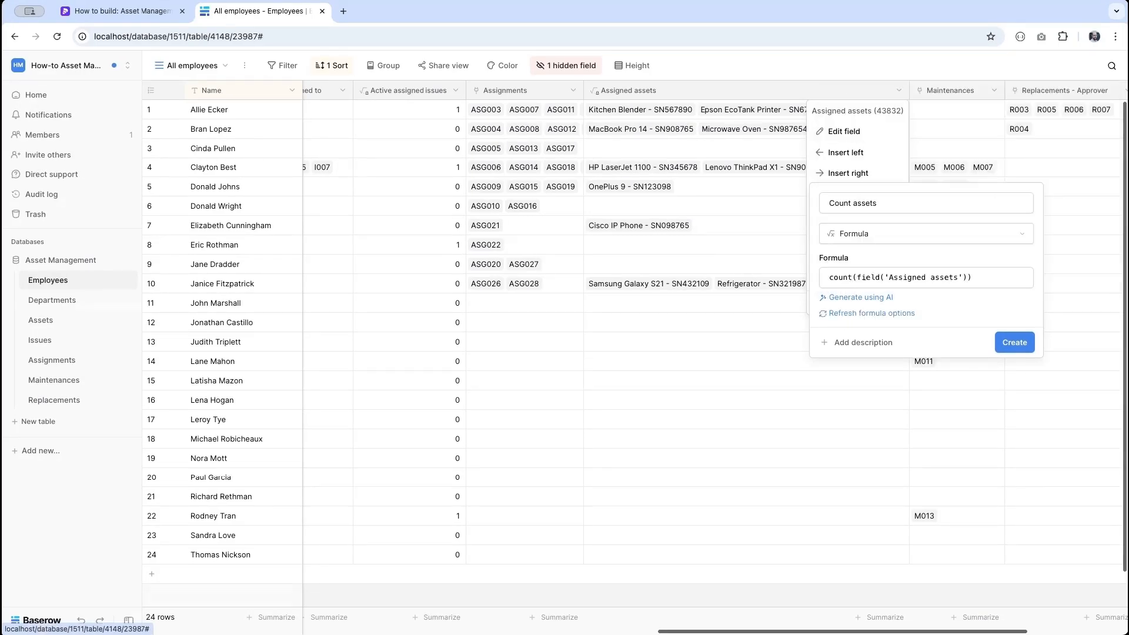
{"action": "left_click", "coordinate": [1023, 341]}
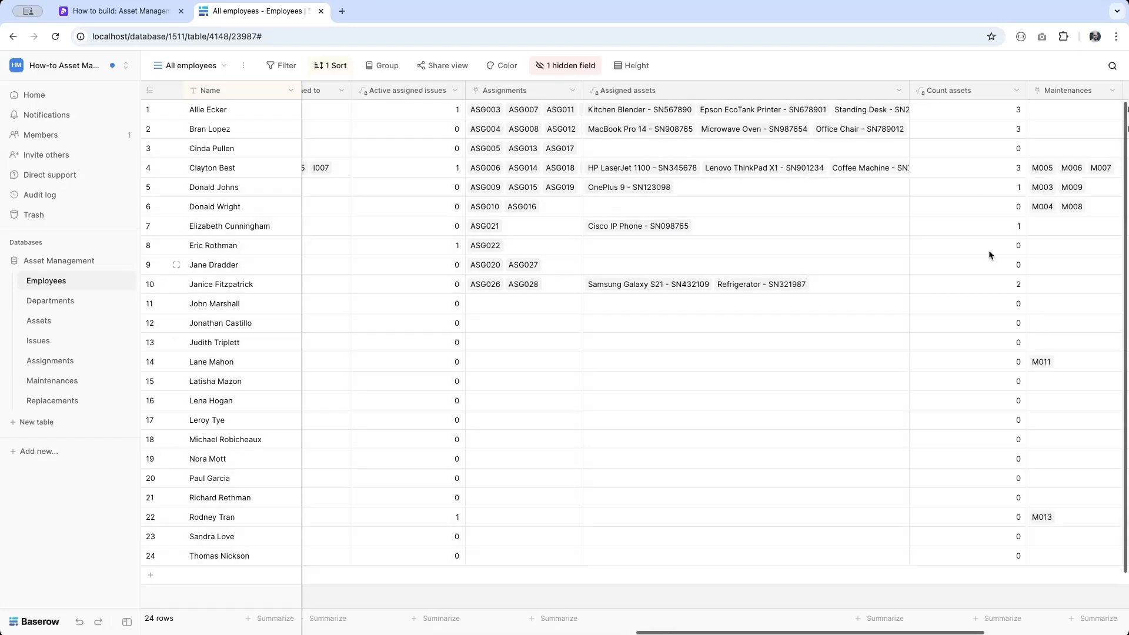
Step: Rename the Assigned assets field of the Employees table to Current assets
{"action": "left_click", "coordinate": [896, 91]}
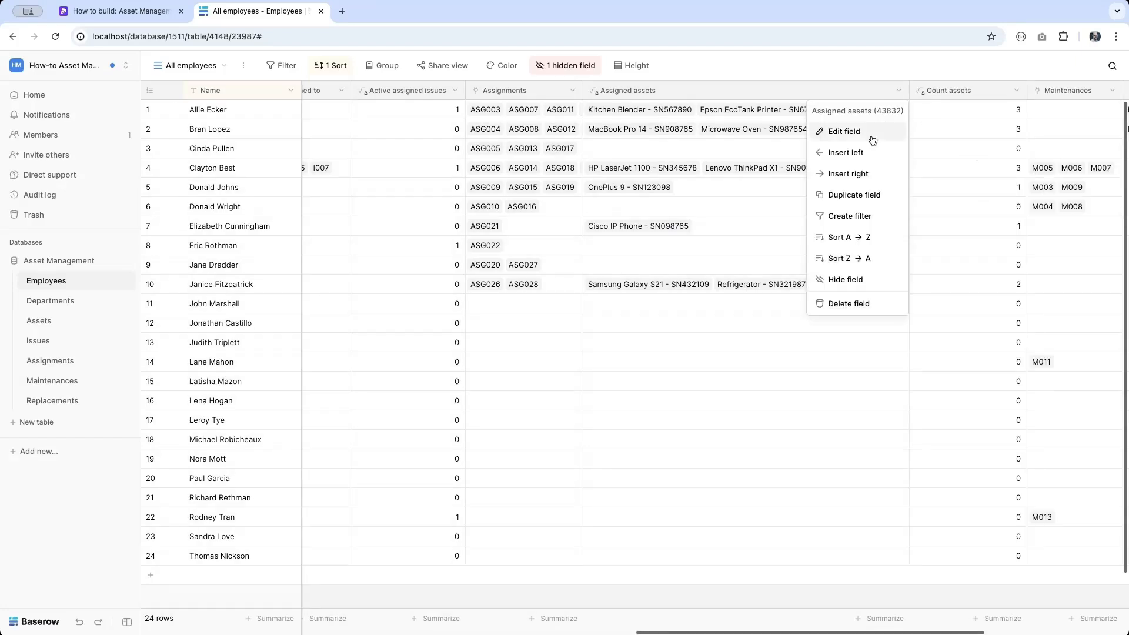
{"action": "left_click", "coordinate": [846, 131]}
{"action": "double_click", "coordinate": [876, 161]}
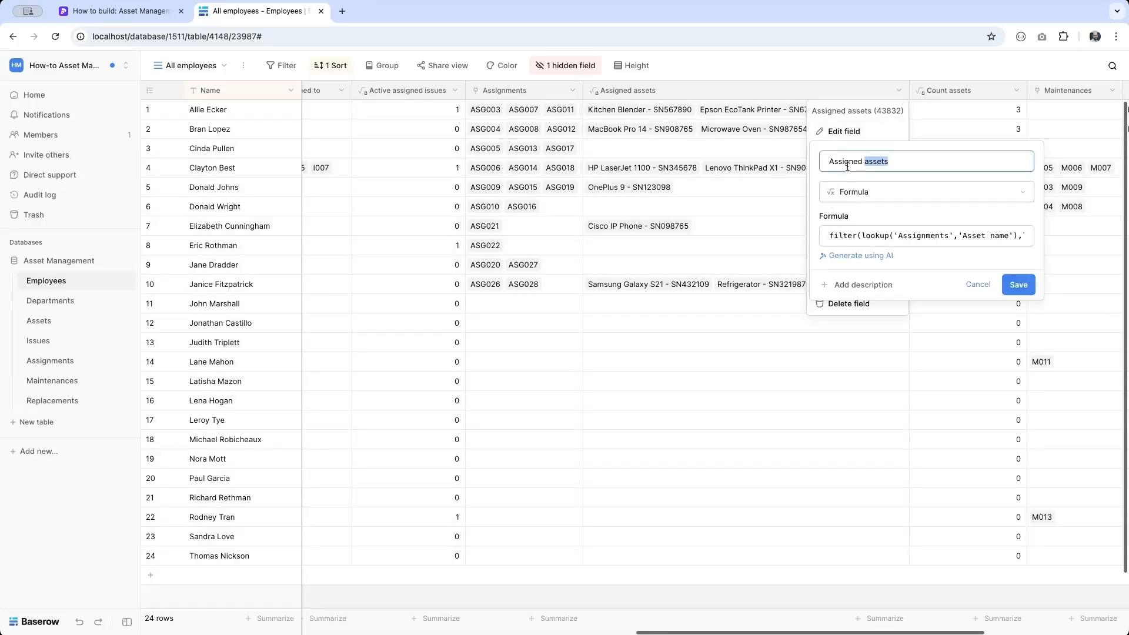
{"action": "double_click", "coordinate": [845, 161]}
{"action": "type", "text": "Curren"}
{"action": "type", "text": "t"}
{"action": "key", "text": "Return"}
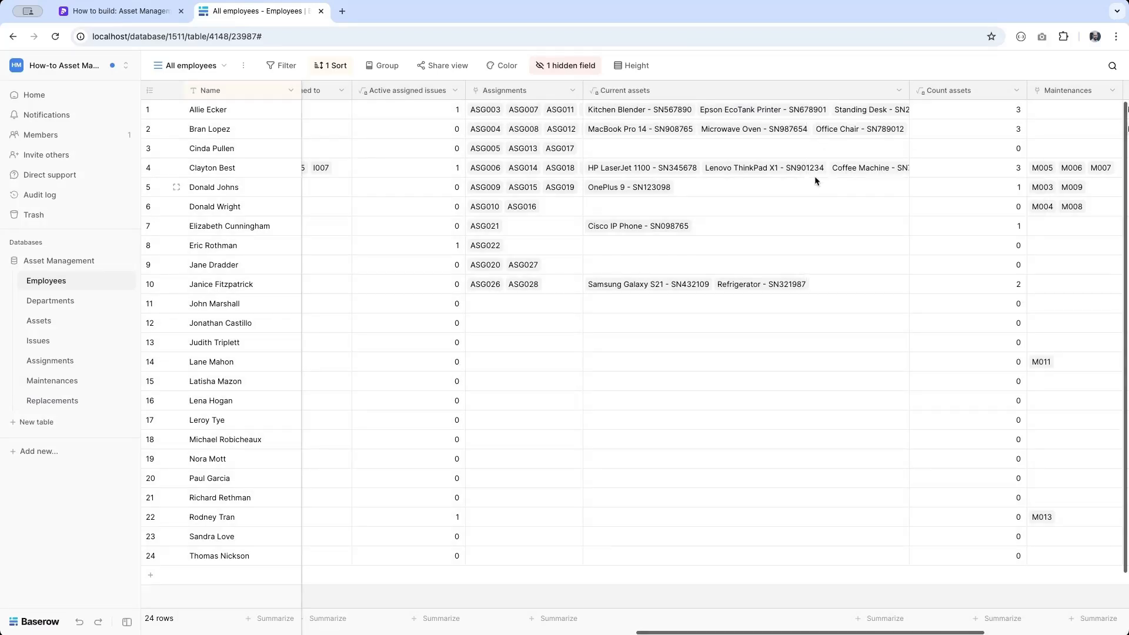
Step: Expand the second employee's row and review its assignments, current assets and asset count
{"action": "left_click", "coordinate": [178, 130]}
{"action": "scroll", "coordinate": [400, 340], "scroll_direction": "down", "scroll_amount": 5}
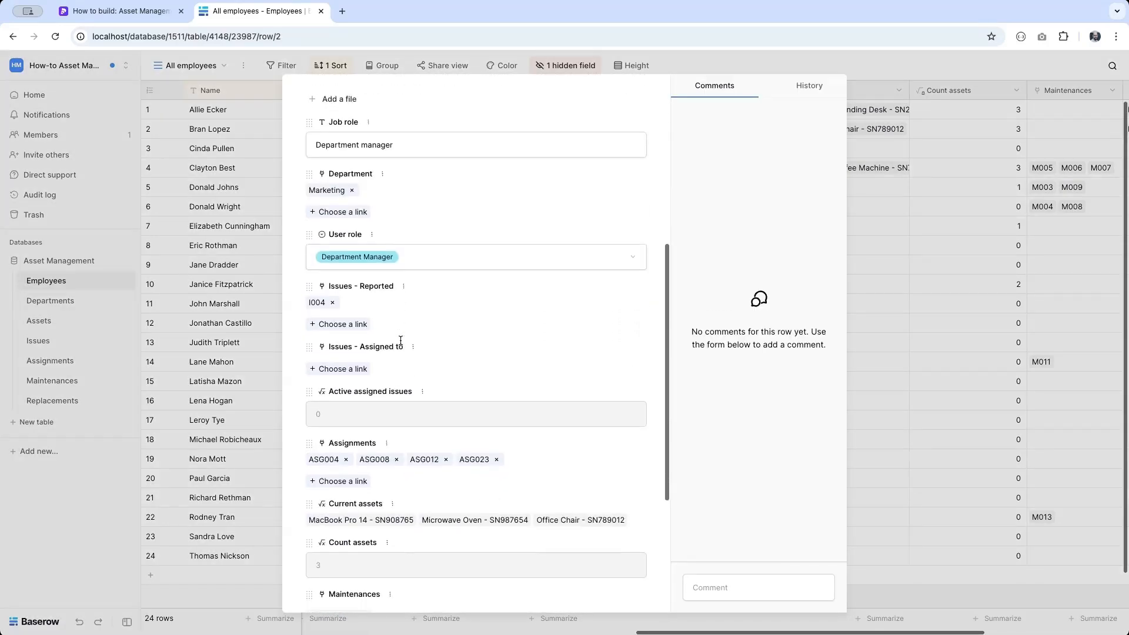
{"action": "scroll", "coordinate": [401, 340], "scroll_direction": "down", "scroll_amount": 3}
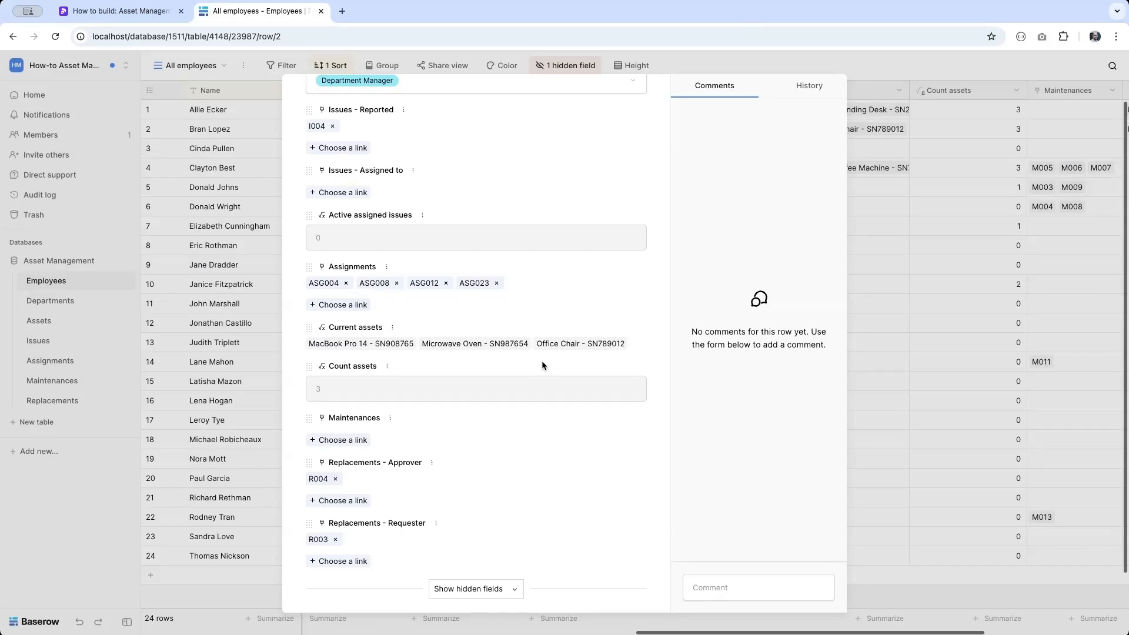
Step: Insert a new Formula field named Current user directly after the Assignments field in the Assets table
{"action": "left_click", "coordinate": [31, 321]}
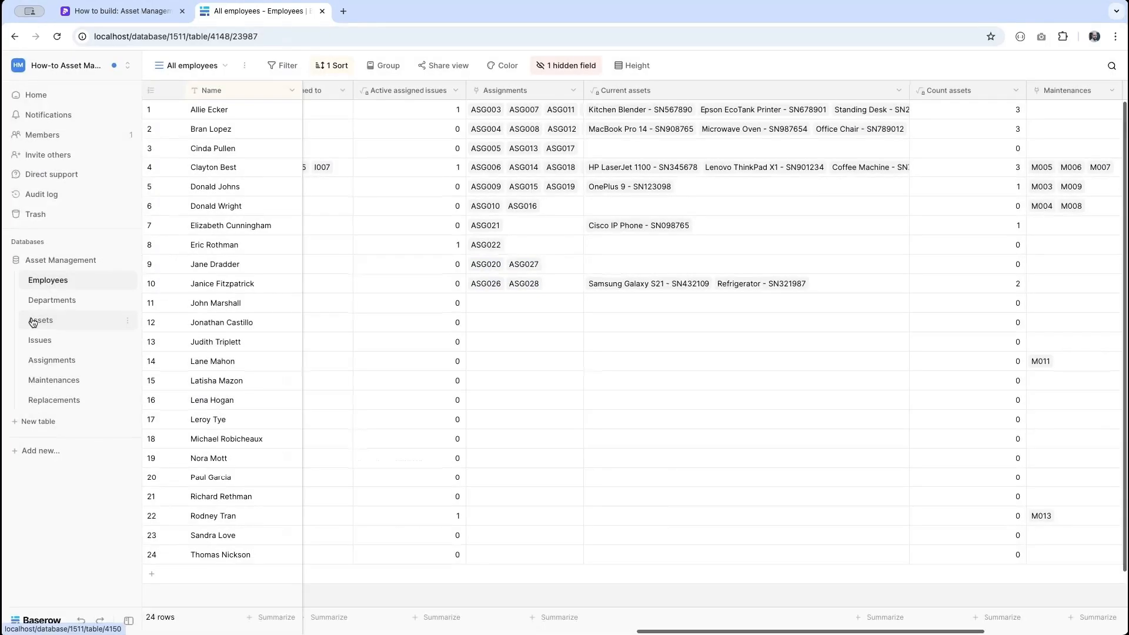
{"action": "scroll", "coordinate": [755, 335], "scroll_direction": "right", "scroll_amount": 10}
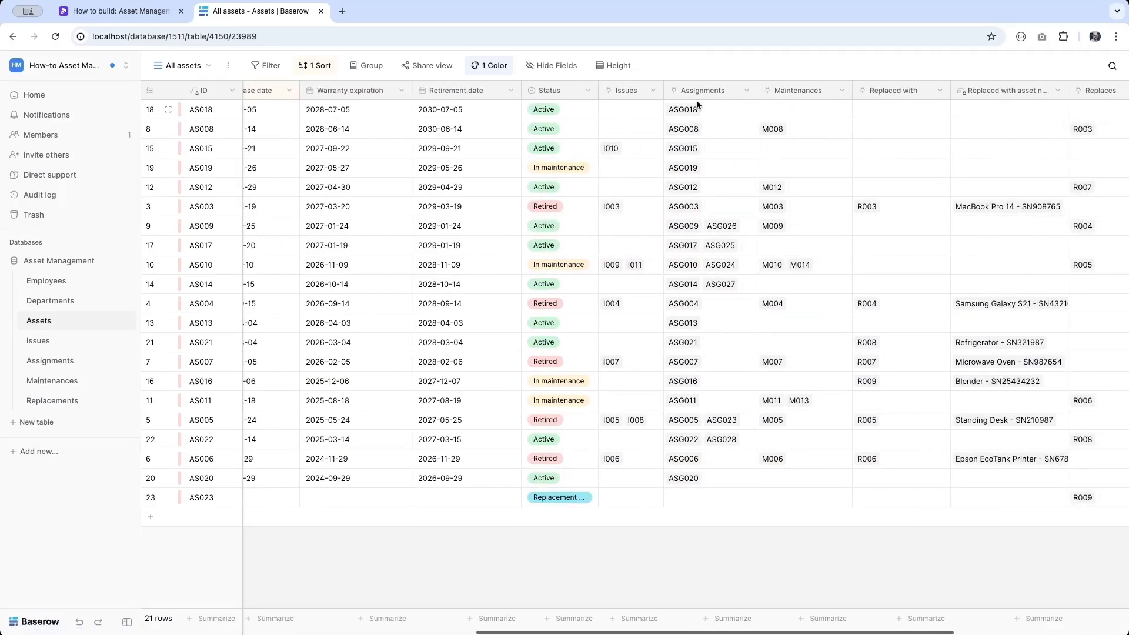
{"action": "left_click", "coordinate": [746, 91]}
{"action": "left_click", "coordinate": [714, 192]}
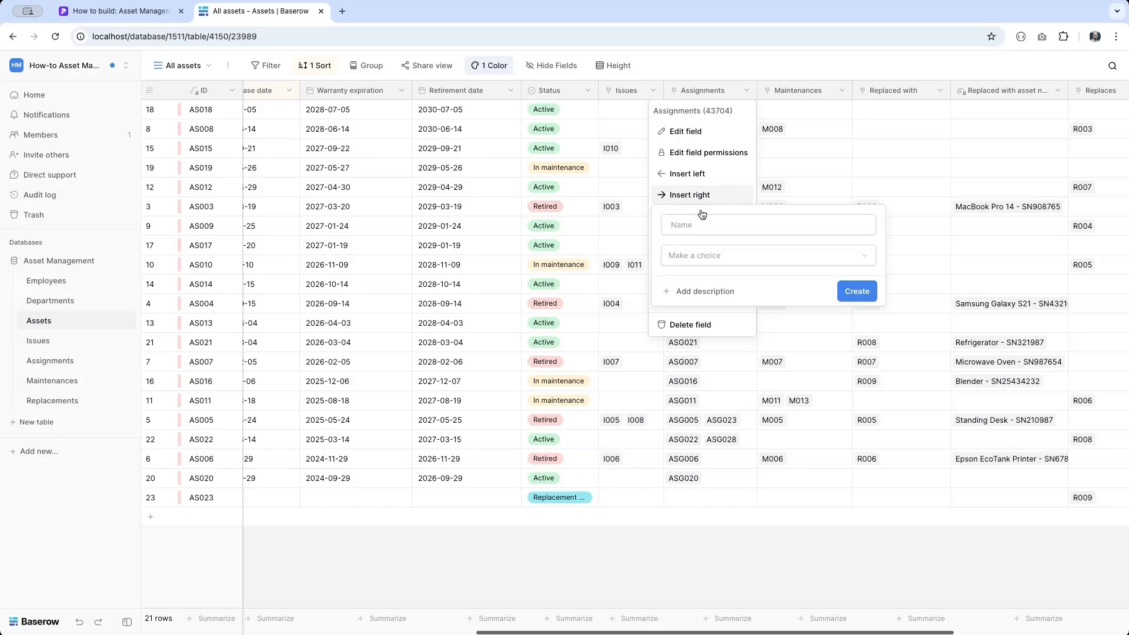
{"action": "type", "text": "Current user"}
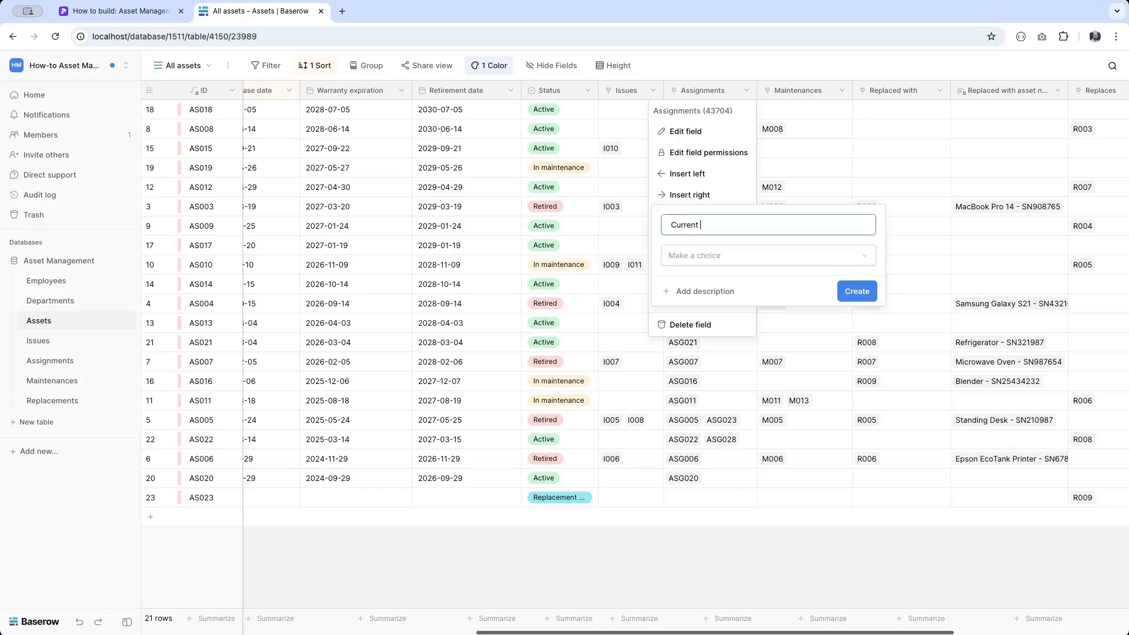
{"action": "left_click", "coordinate": [699, 255]}
{"action": "type", "text": "for"}
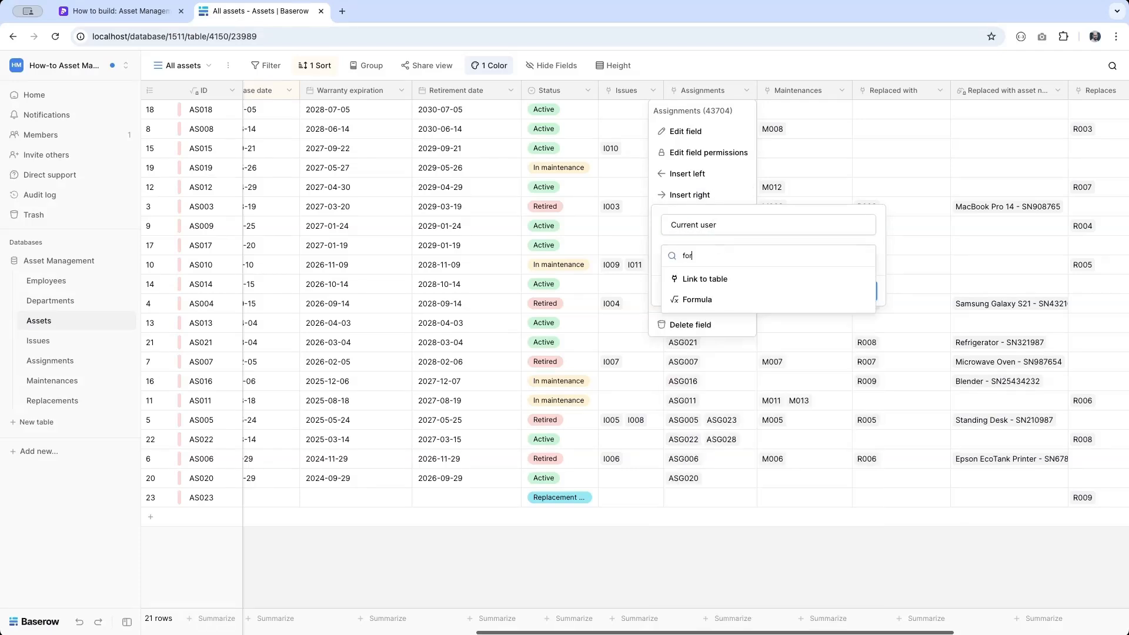
{"action": "left_click", "coordinate": [697, 300]}
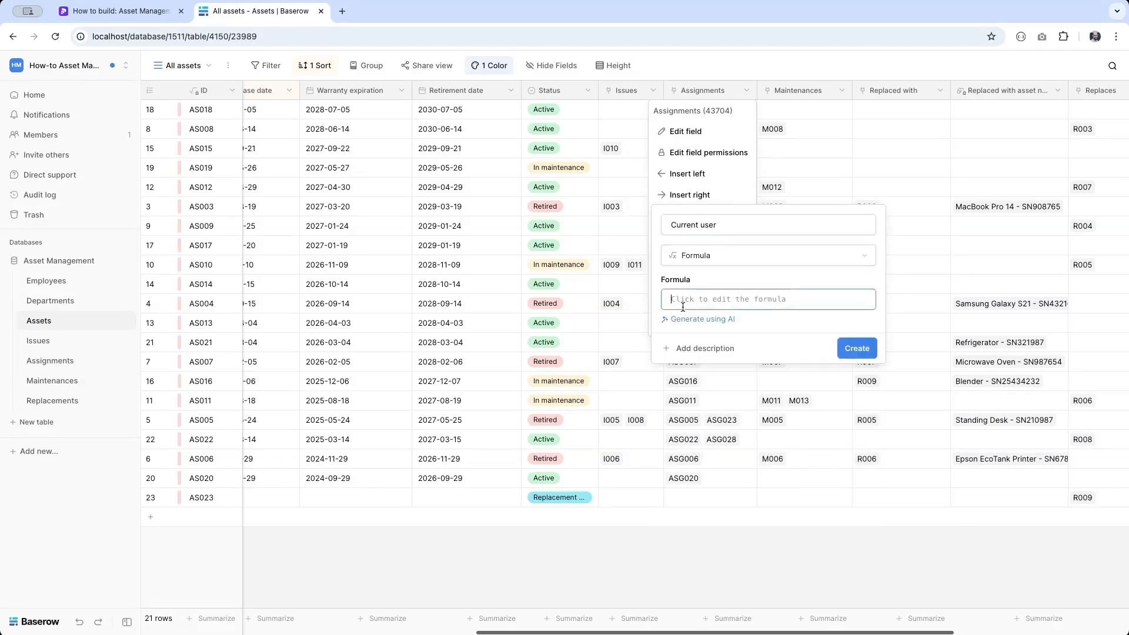
Step: Enter the formula filter(lookup('Assignments','Employee'),lookup('Assignments','End date') = '') for the Current user field and create it
{"action": "left_click", "coordinate": [682, 301]}
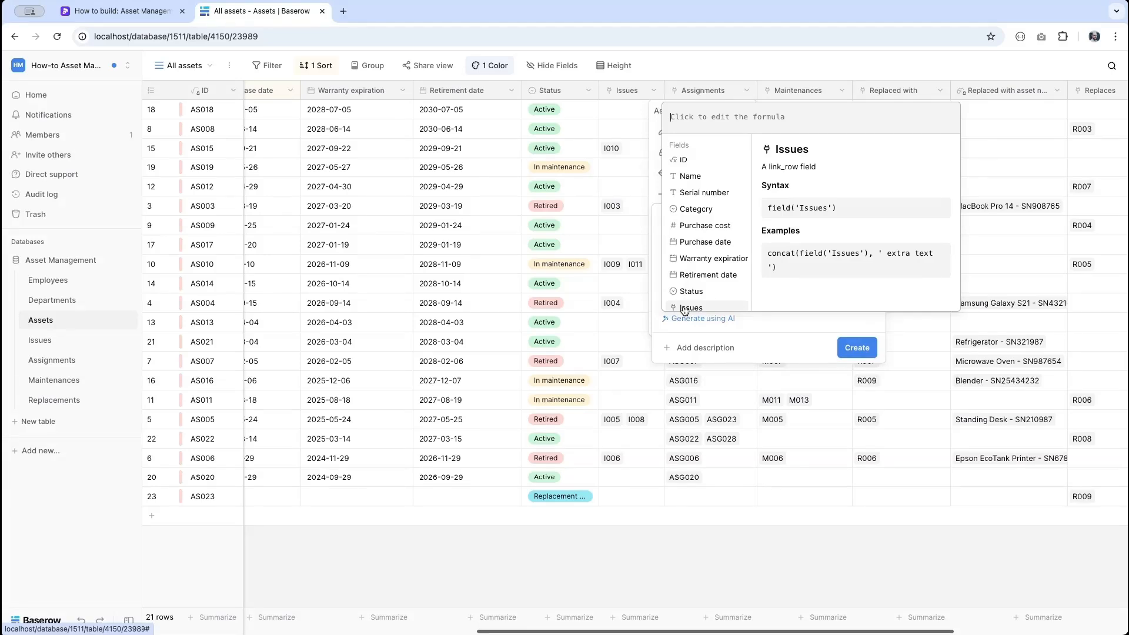
{"action": "type", "text": "filter(lookup"}
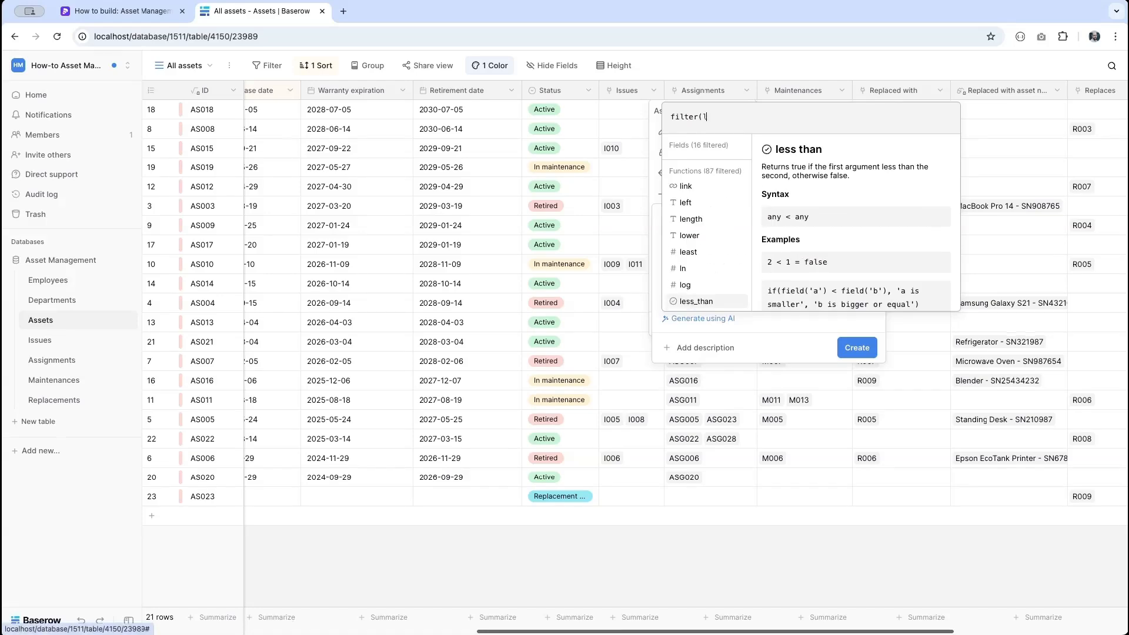
{"action": "type", "text": "('"}
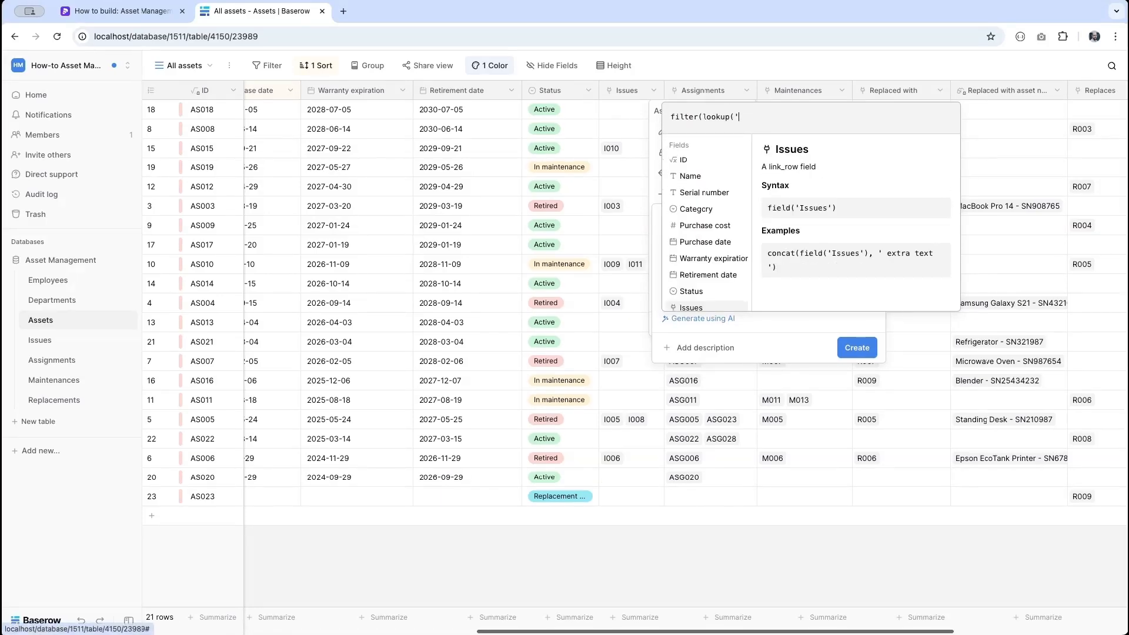
{"action": "type", "text": "Assignments','E"}
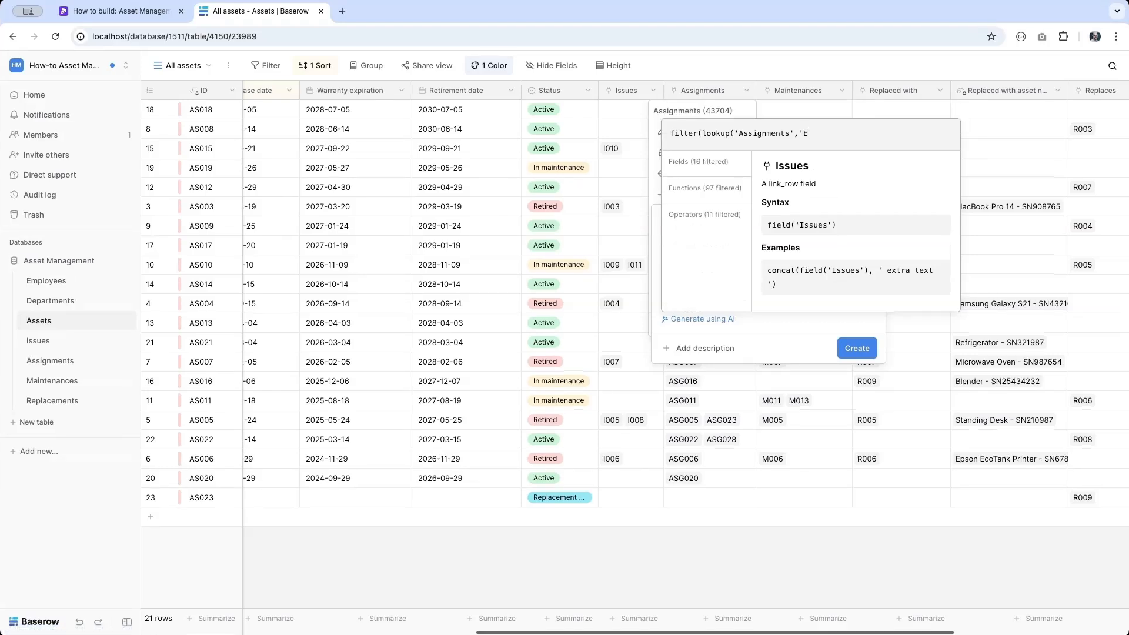
{"action": "type", "text": "mployee'),lookup('"}
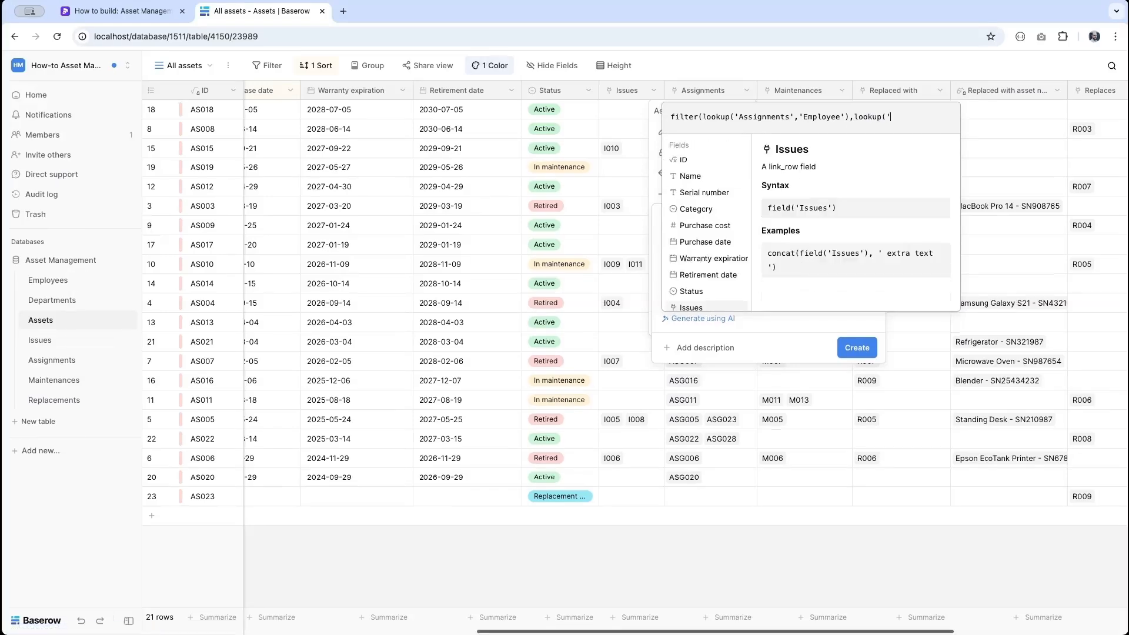
{"action": "type", "text": "Assignm"}
{"action": "type", "text": "ents"}
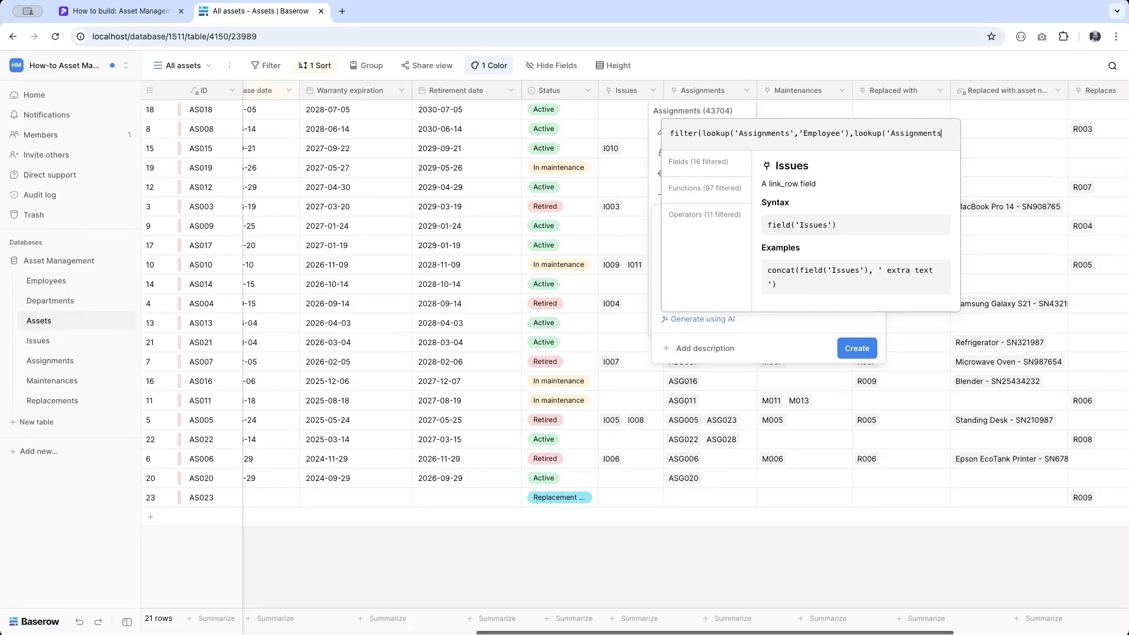
{"action": "type", "text": "', 'End date'"}
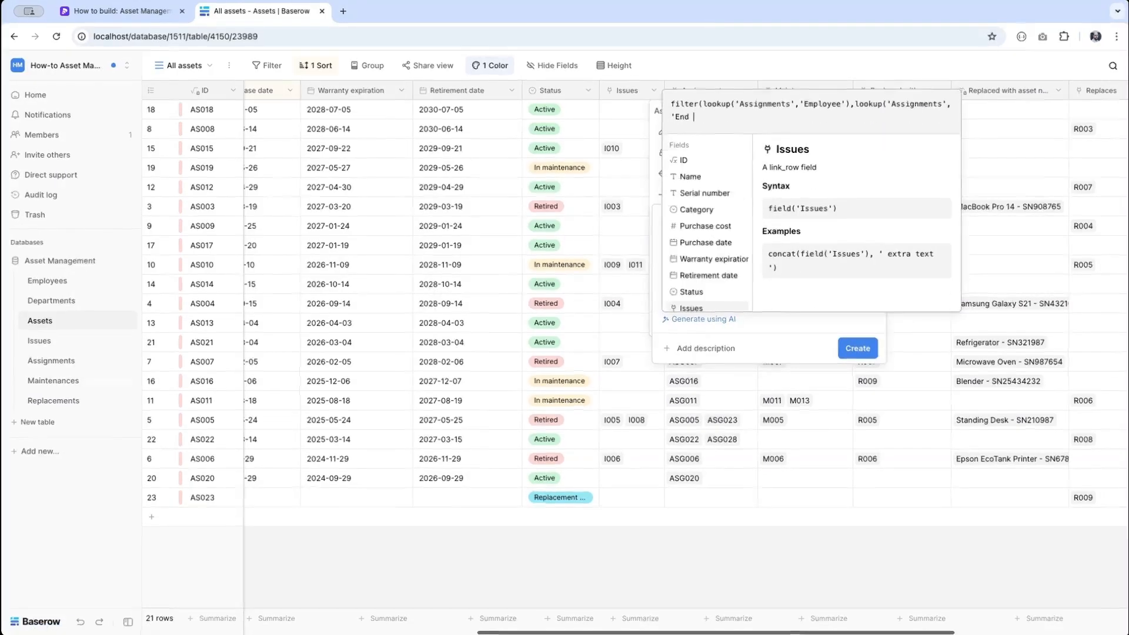
{"action": "type", "text": ") ="}
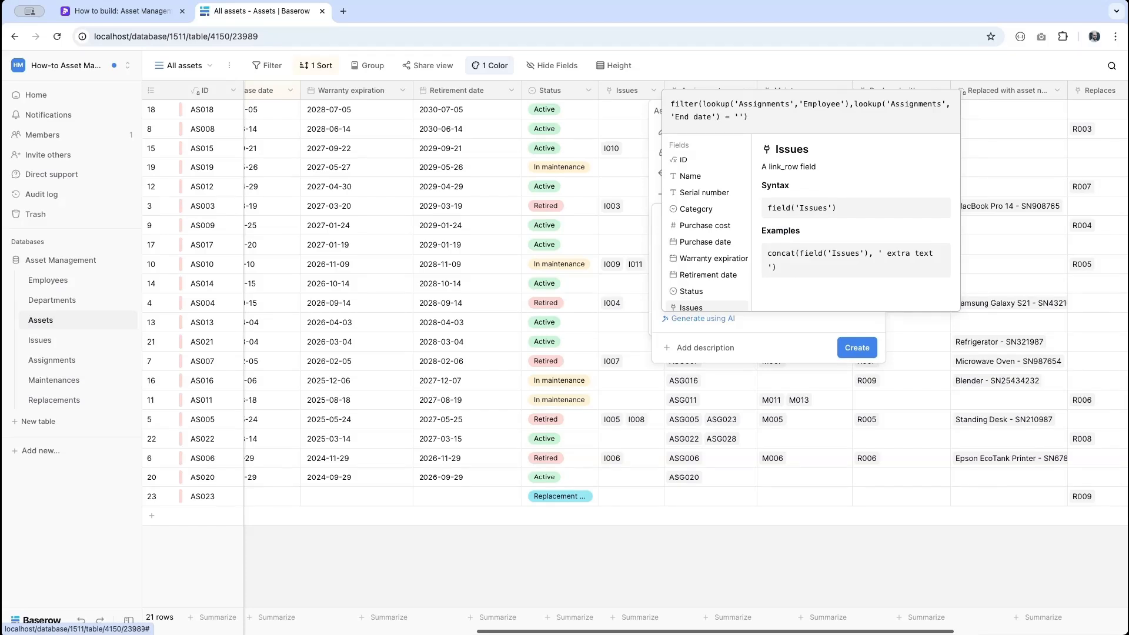
{"action": "left_click", "coordinate": [856, 364]}
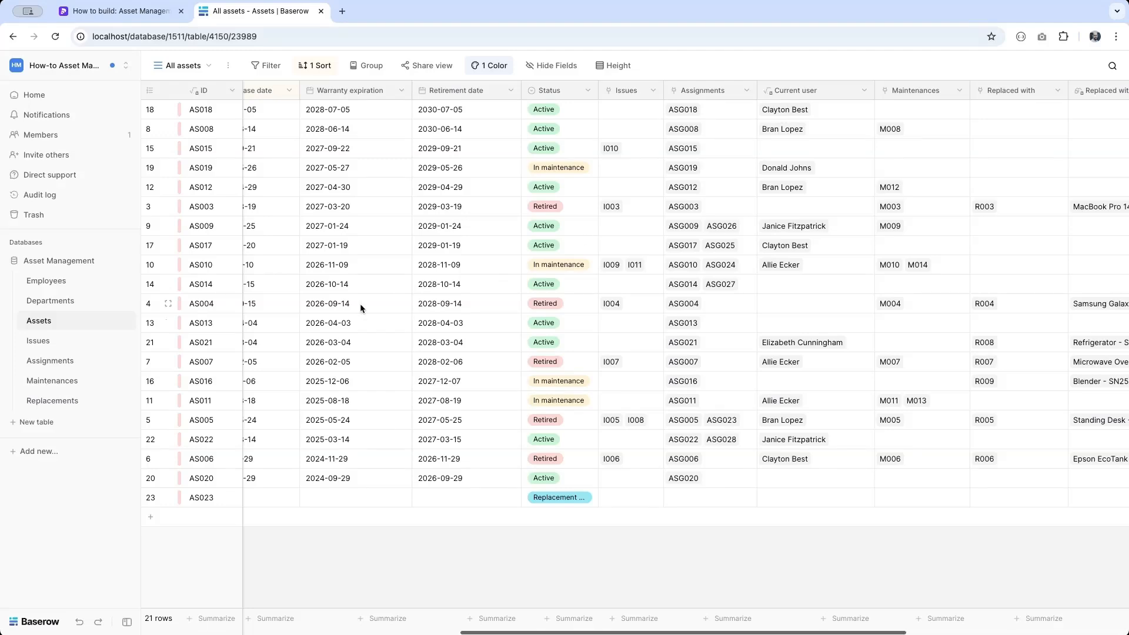
Step: Compare the Current assets field of the Employees table with the Current user field of the Assets table
{"action": "left_click", "coordinate": [44, 285]}
{"action": "scroll", "coordinate": [821, 229], "scroll_direction": "right", "scroll_amount": 10}
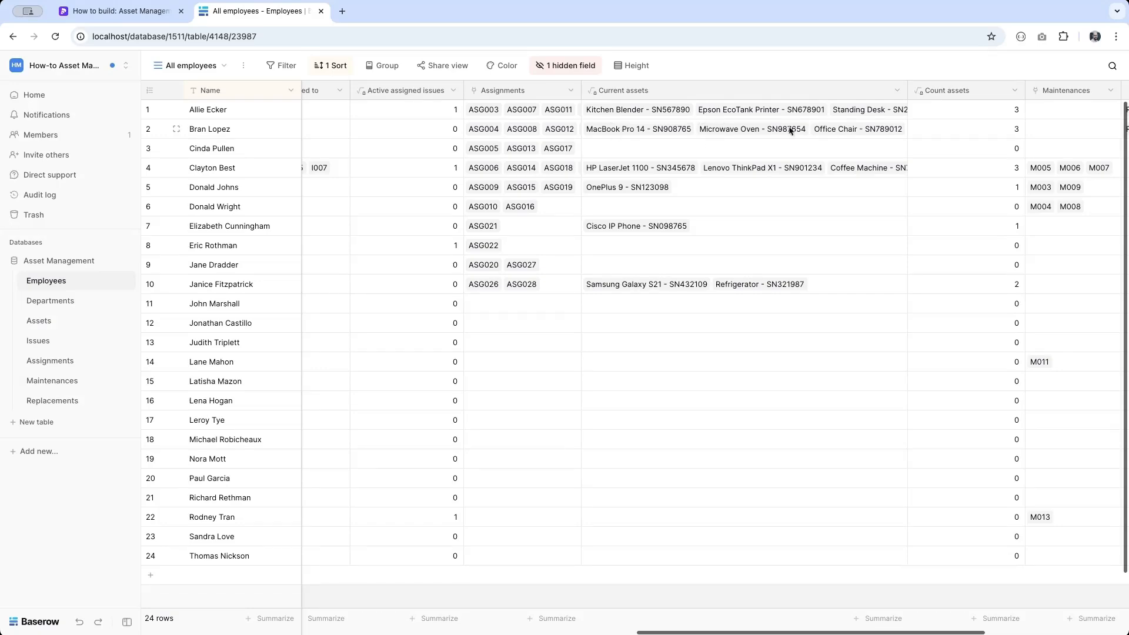
{"action": "left_click", "coordinate": [38, 320]}
{"action": "scroll", "coordinate": [894, 234], "scroll_direction": "right", "scroll_amount": 10}
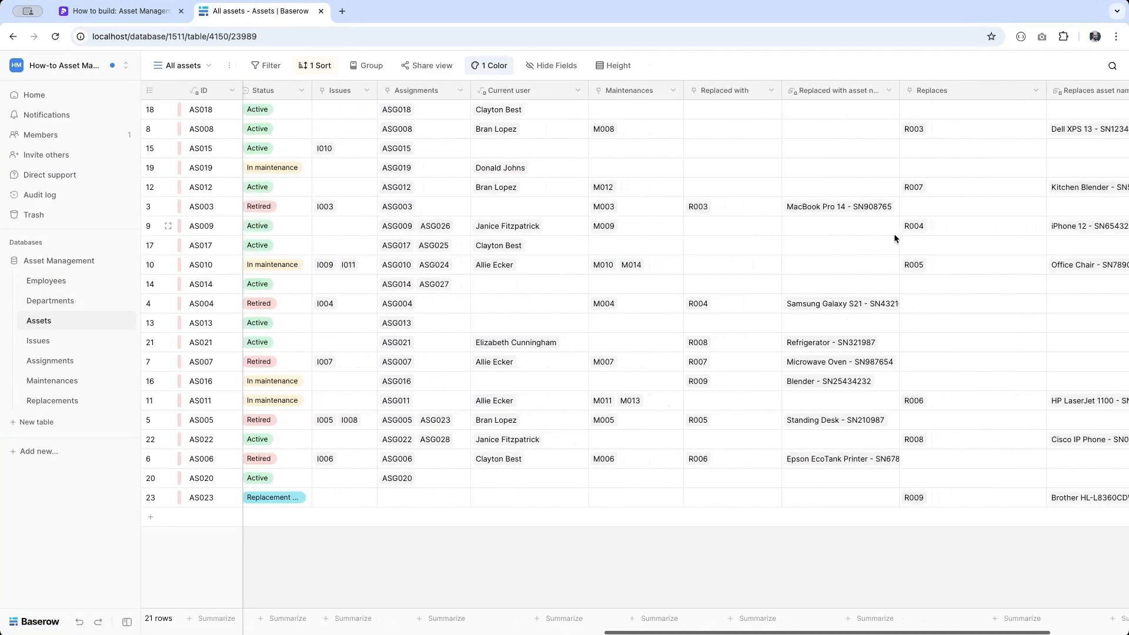
{"action": "scroll", "coordinate": [593, 211], "scroll_direction": "left", "scroll_amount": 5}
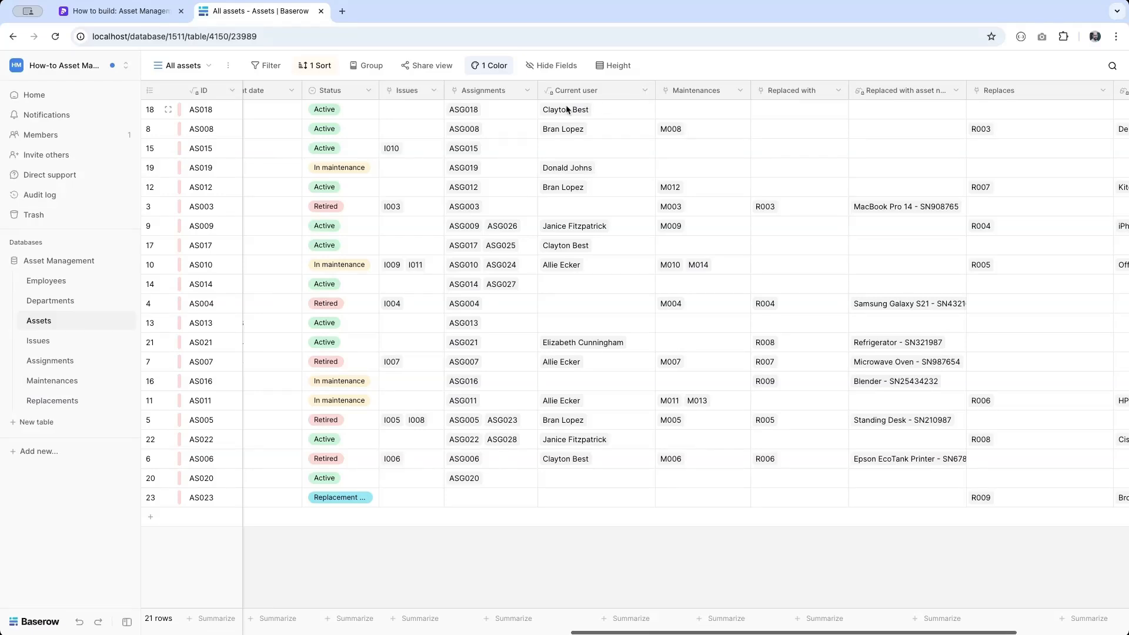
Step: Wrap the Current user field's filter formula in join() with '' as the separator and save the field
{"action": "left_click", "coordinate": [645, 90]}
{"action": "left_click", "coordinate": [604, 131]}
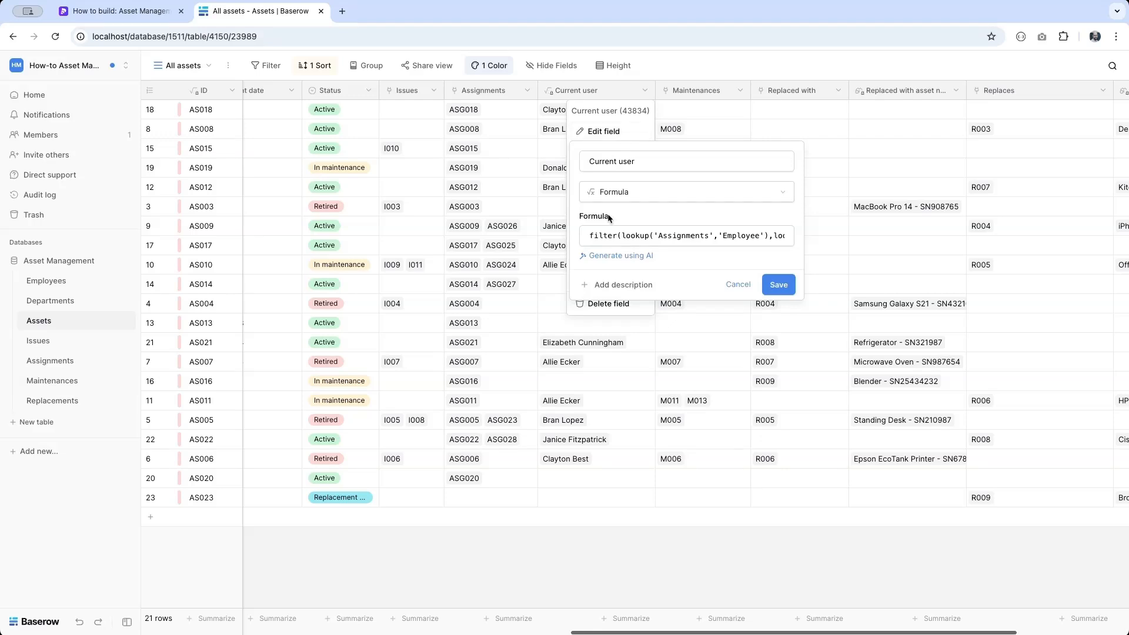
{"action": "left_click", "coordinate": [590, 236]}
{"action": "type", "text": "join("}
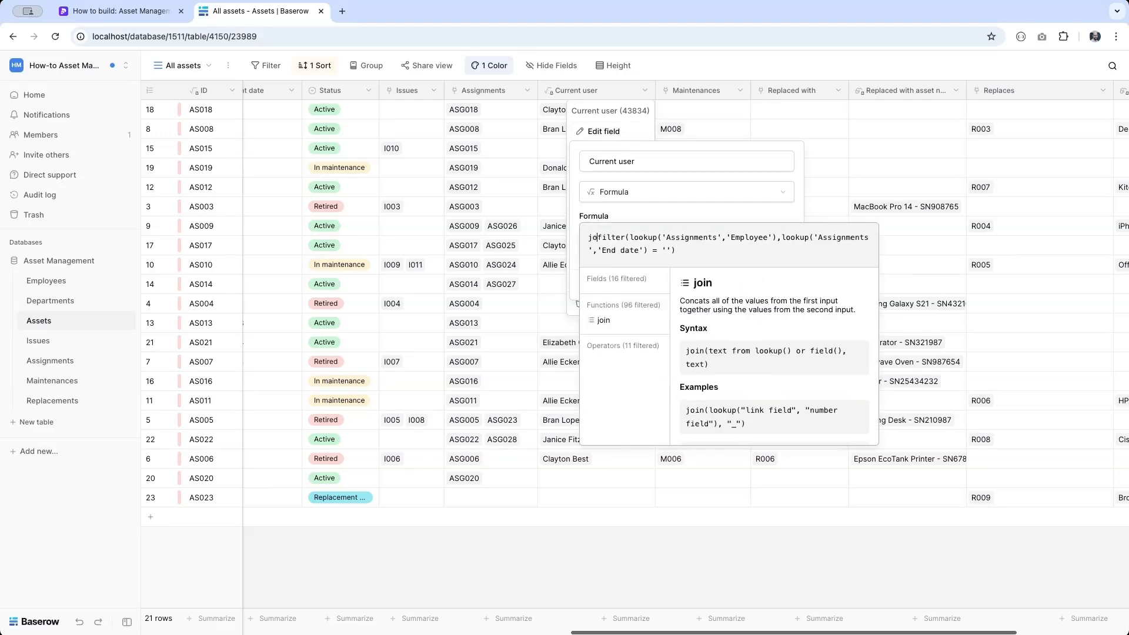
{"action": "type", "text": ",'')"}
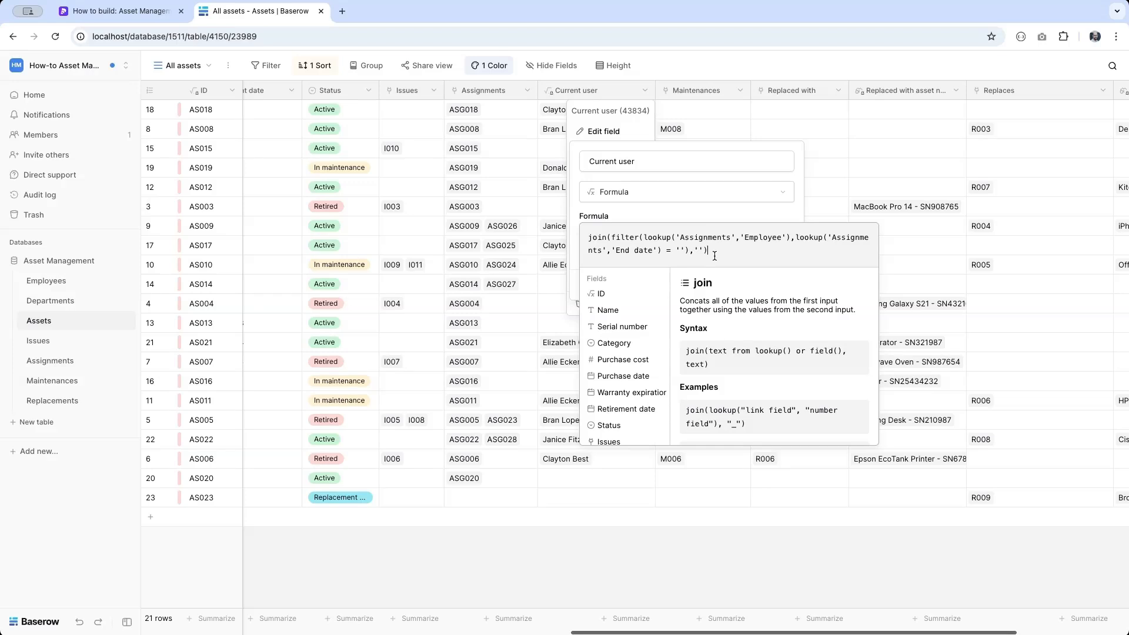
{"action": "left_click", "coordinate": [778, 302]}
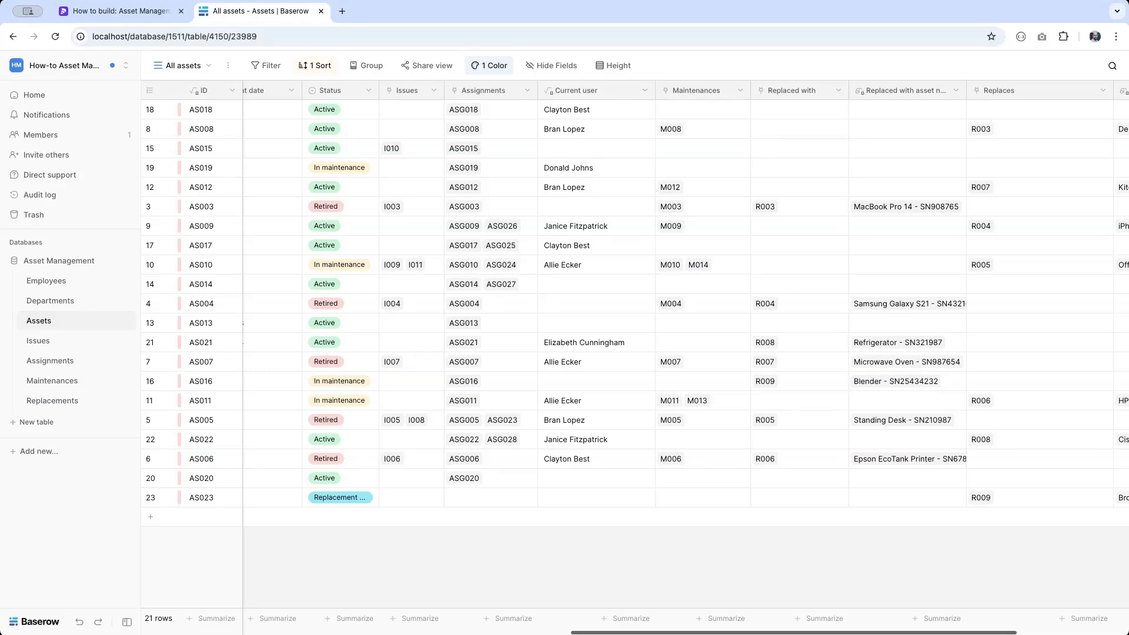
Step: Copy the formula of the Assets table's ID field, replace it with row_id() and save the field
{"action": "scroll", "coordinate": [340, 387], "scroll_direction": "left", "scroll_amount": 10}
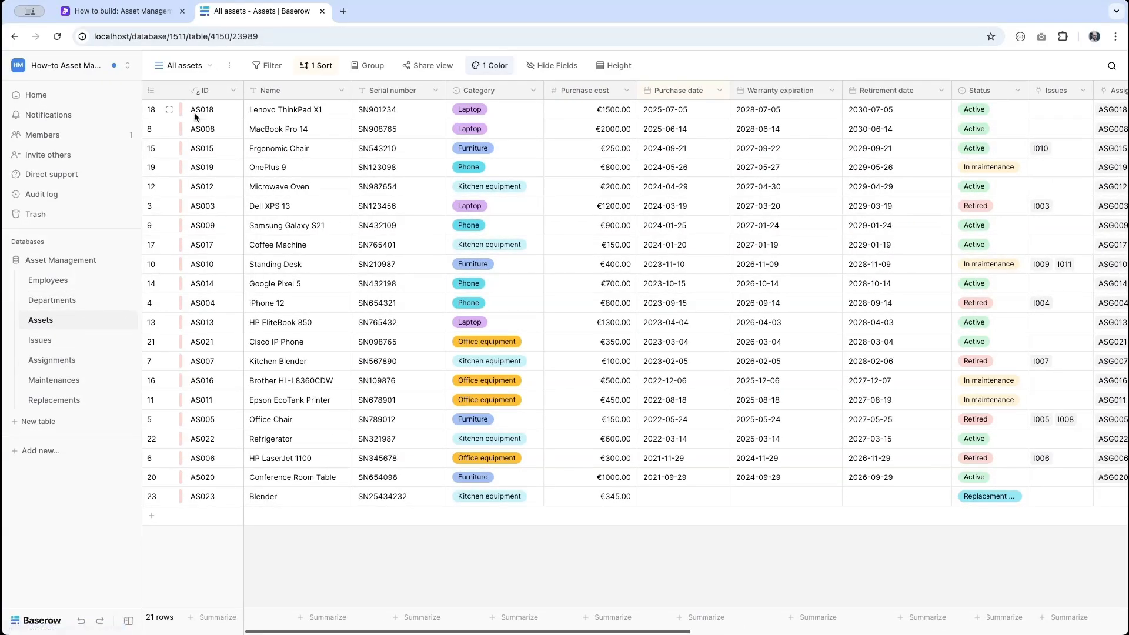
{"action": "left_click", "coordinate": [233, 90]}
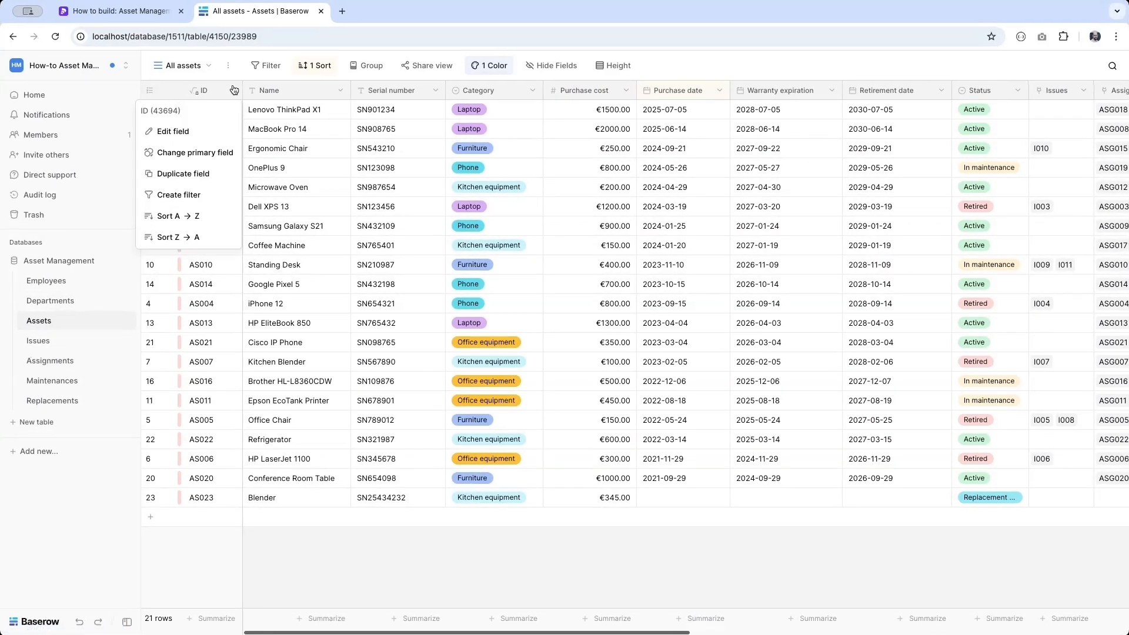
{"action": "left_click", "coordinate": [193, 132]}
{"action": "left_click", "coordinate": [178, 236]}
{"action": "double_click", "coordinate": [227, 236]}
{"action": "key", "text": "ctrl+a"}
{"action": "key", "text": "ctrl+c"}
{"action": "key", "text": "BackSpace"}
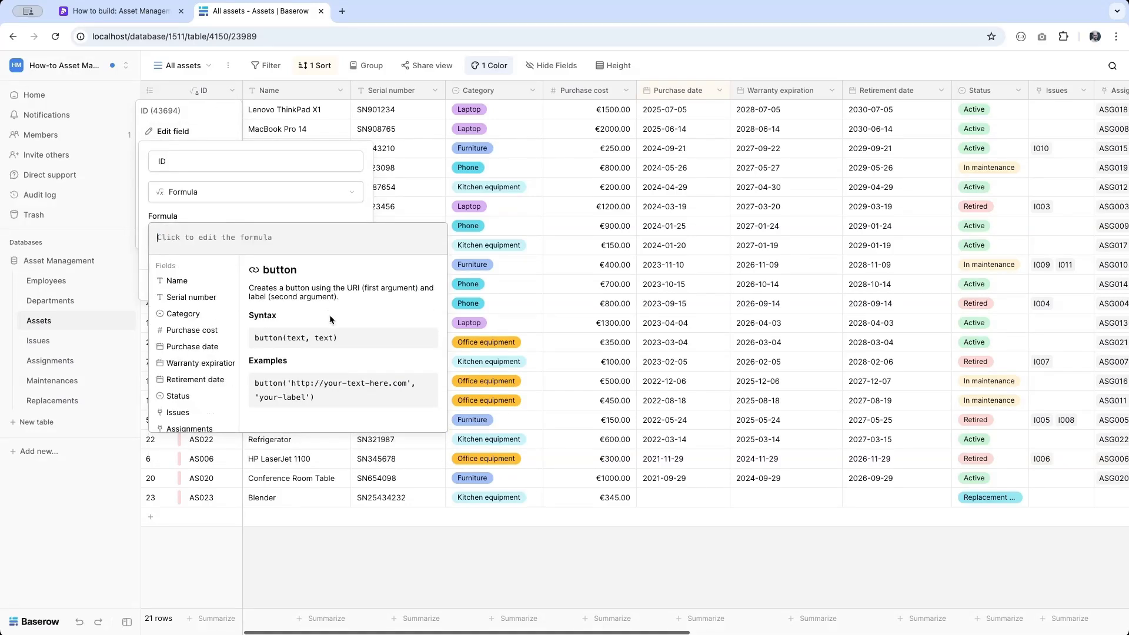
{"action": "type", "text": "row_id()"}
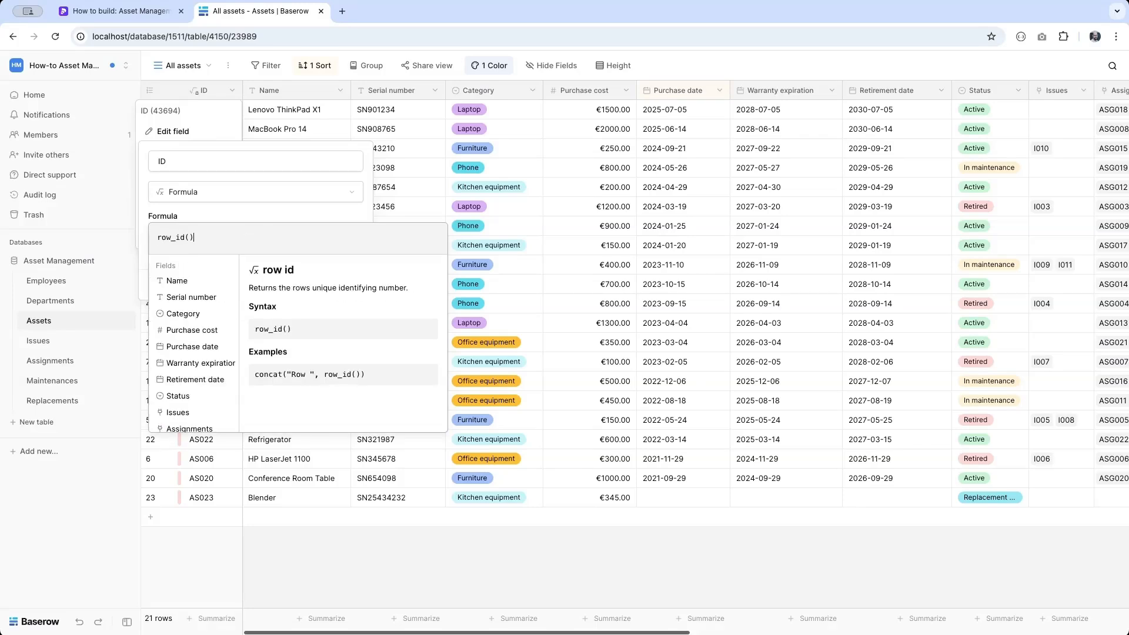
{"action": "left_click", "coordinate": [341, 299]}
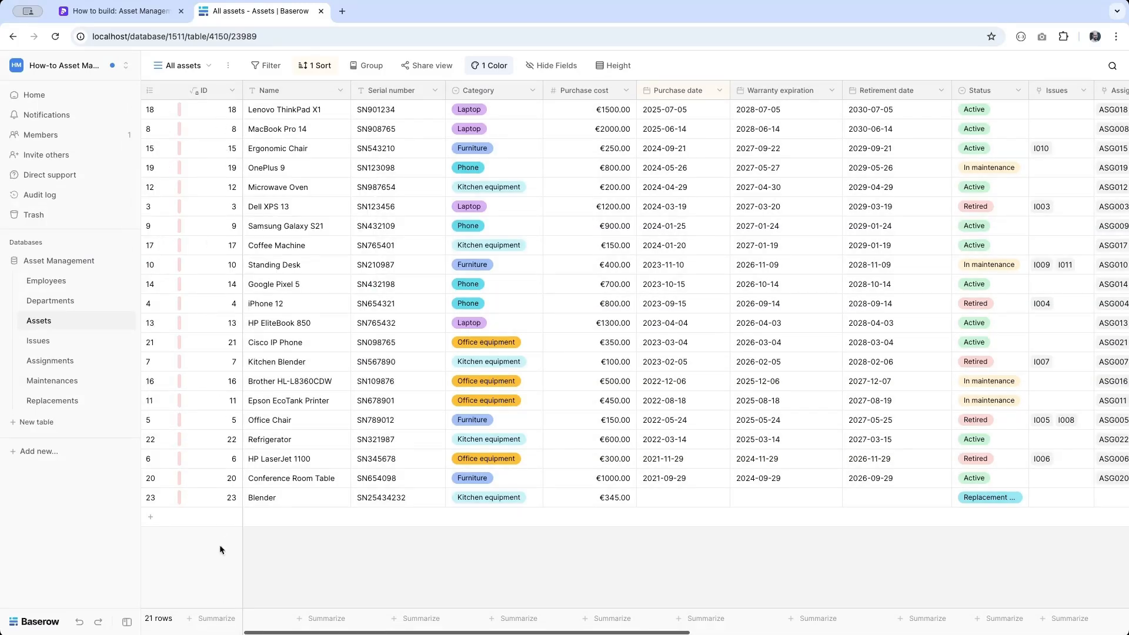
Step: Add a new empty row to the Assets table
{"action": "left_click", "coordinate": [220, 522]}
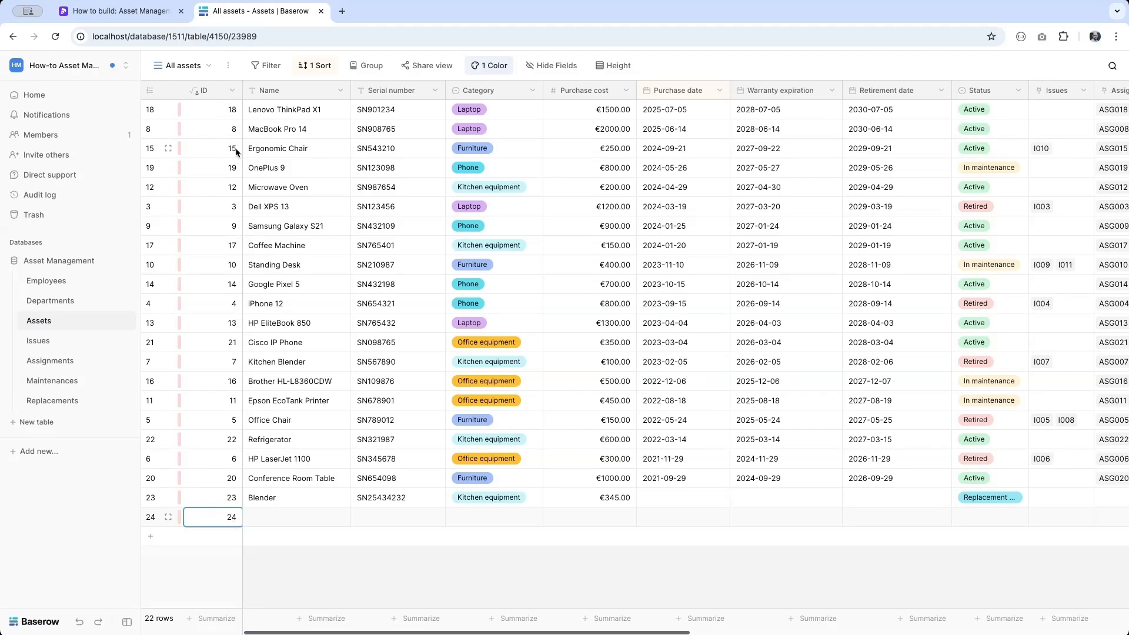
Step: Change the ID field's formula to concat('ASSET',row_id()) and save it
{"action": "left_click", "coordinate": [233, 90]}
{"action": "left_click", "coordinate": [203, 131]}
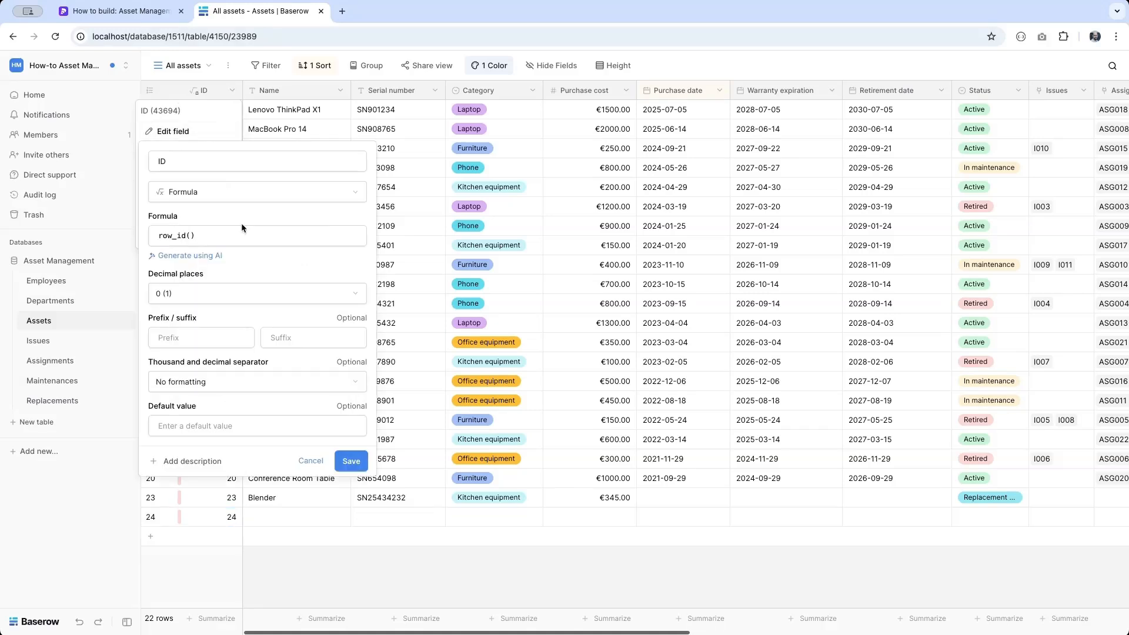
{"action": "left_click", "coordinate": [181, 233]}
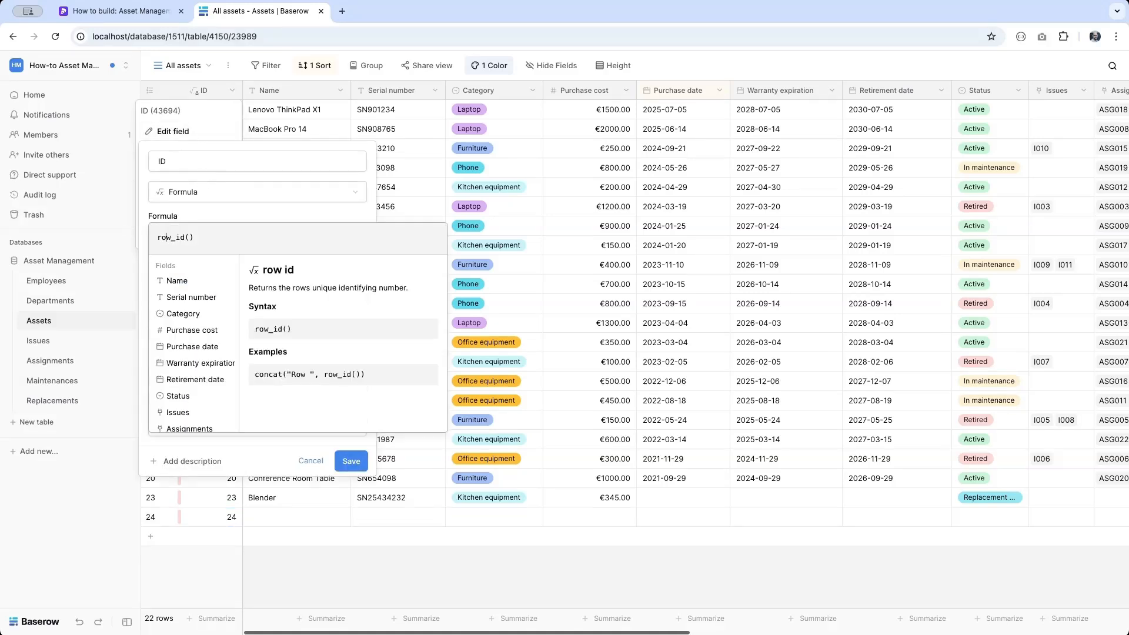
{"action": "type", "text": "concact("}
{"action": "key", "text": "BackSpace"}
{"action": "key", "text": "BackSpace"}
{"action": "key", "text": "BackSpace"}
{"action": "type", "text": "t('ASSEDT"}
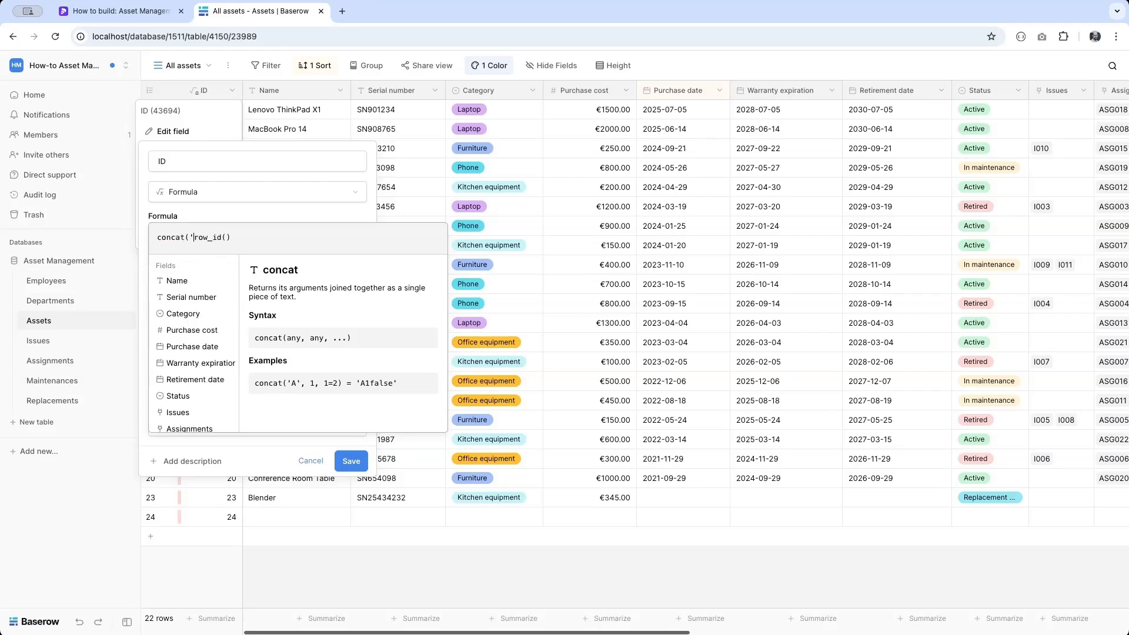
{"action": "key", "text": "BackSpace"}
{"action": "key", "text": "BackSpace"}
{"action": "type", "text": "T',"}
{"action": "left_click", "coordinate": [341, 296]}
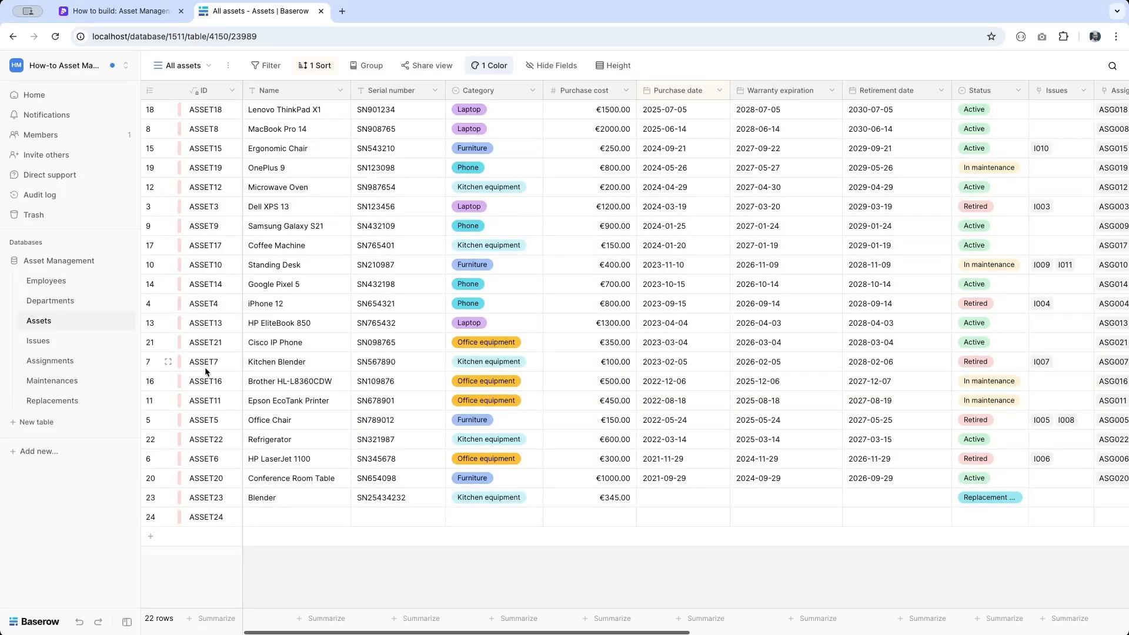
Step: Restore the ID field's copied formula concat('AS',if(row_id() < 10,concat('00',row_id()),if(row_id() < 100,concat('0',row_id()),row_id()))) and save it
{"action": "left_click", "coordinate": [232, 90]}
{"action": "left_click", "coordinate": [176, 131]}
{"action": "left_click", "coordinate": [253, 235]}
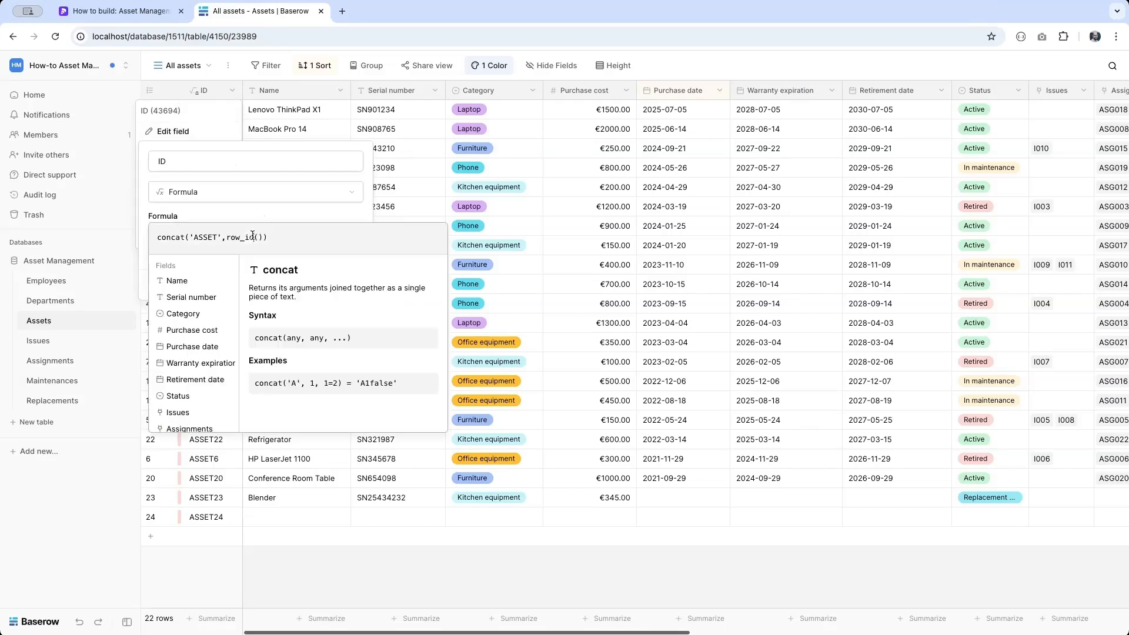
{"action": "key", "text": "ctrl+a"}
{"action": "key", "text": "ctrl+v"}
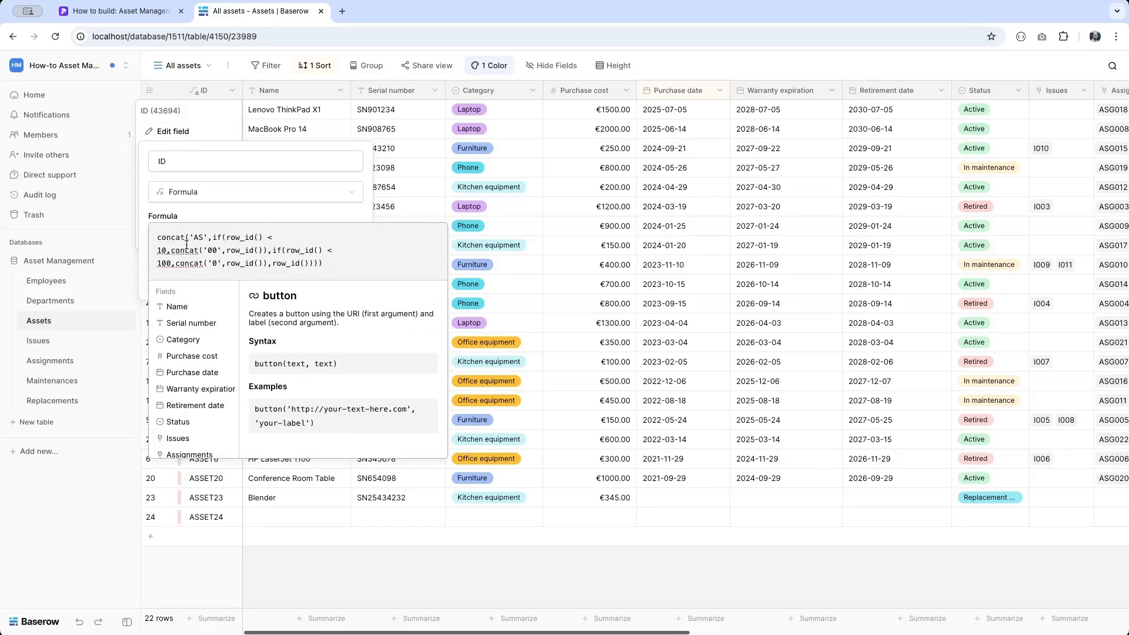
{"action": "double_click", "coordinate": [209, 249]}
{"action": "left_click", "coordinate": [354, 264]}
{"action": "left_click", "coordinate": [387, 302]}
{"action": "left_click", "coordinate": [353, 300]}
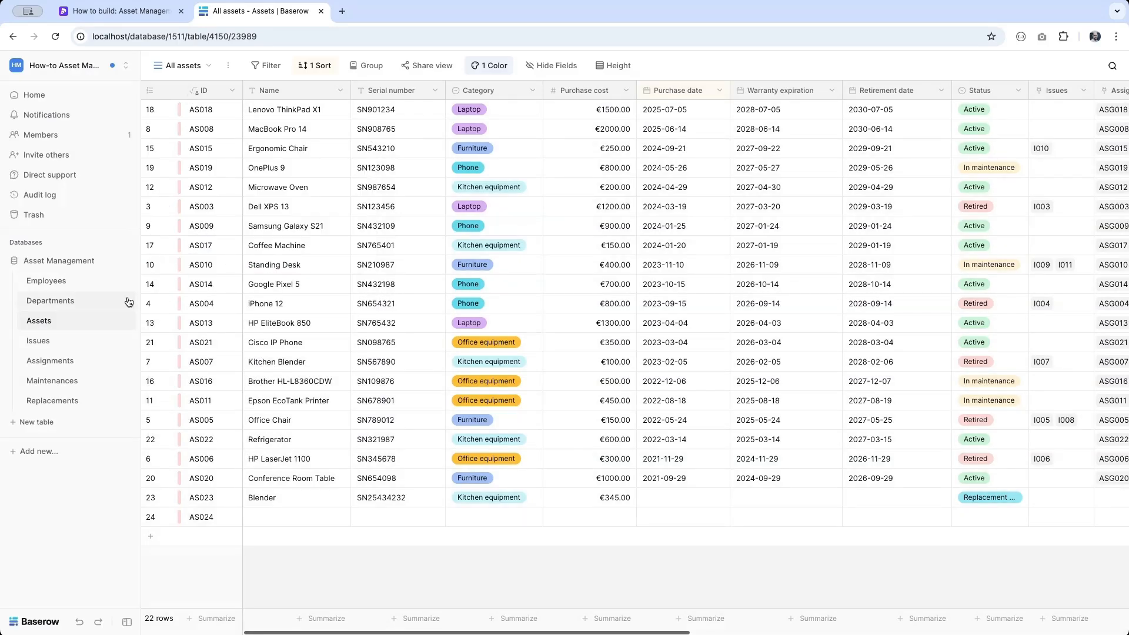
Step: Review the ID fields of the Issues, Assignments, Maintenances and Replacements tables, and return to the Assets table's Current user field
{"action": "left_click", "coordinate": [63, 350]}
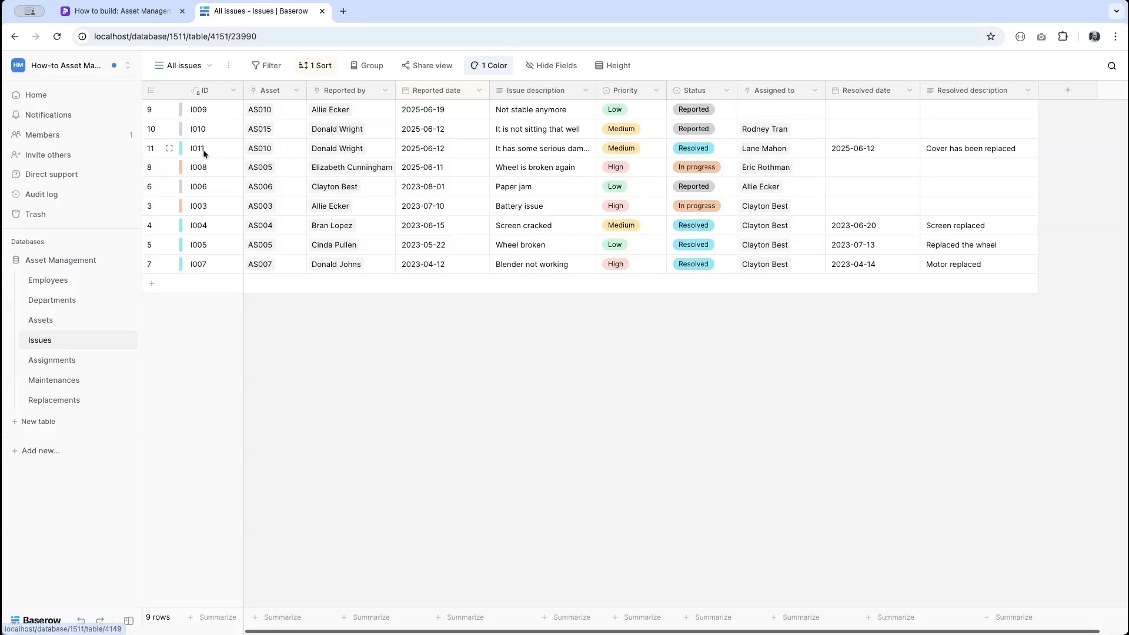
{"action": "left_click", "coordinate": [76, 367]}
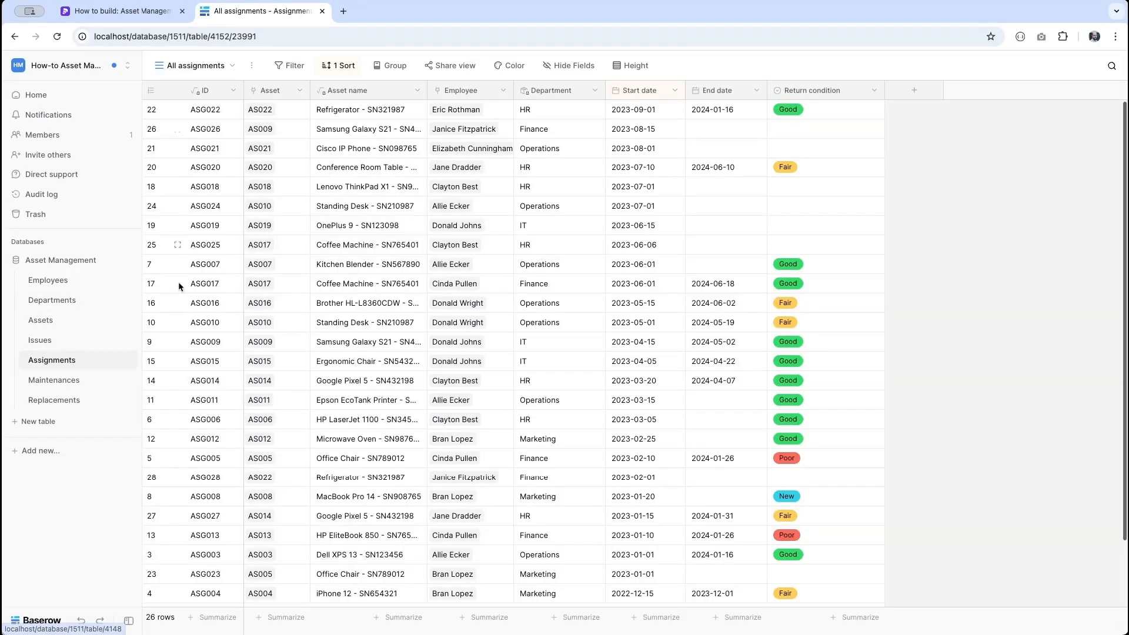
{"action": "left_click", "coordinate": [64, 380]}
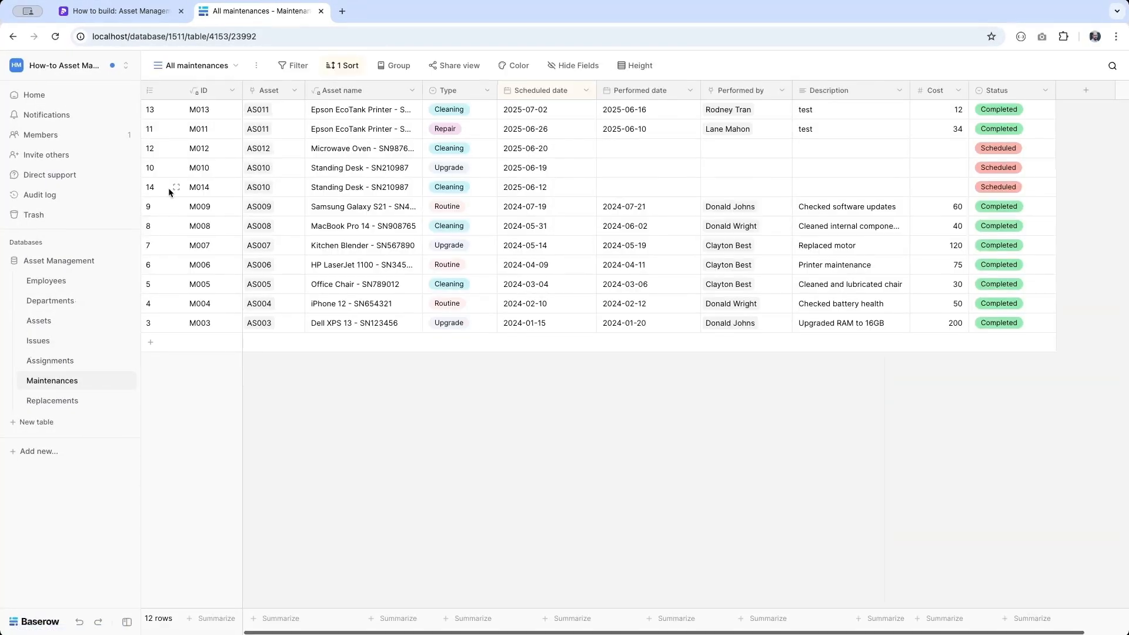
{"action": "left_click", "coordinate": [39, 402]}
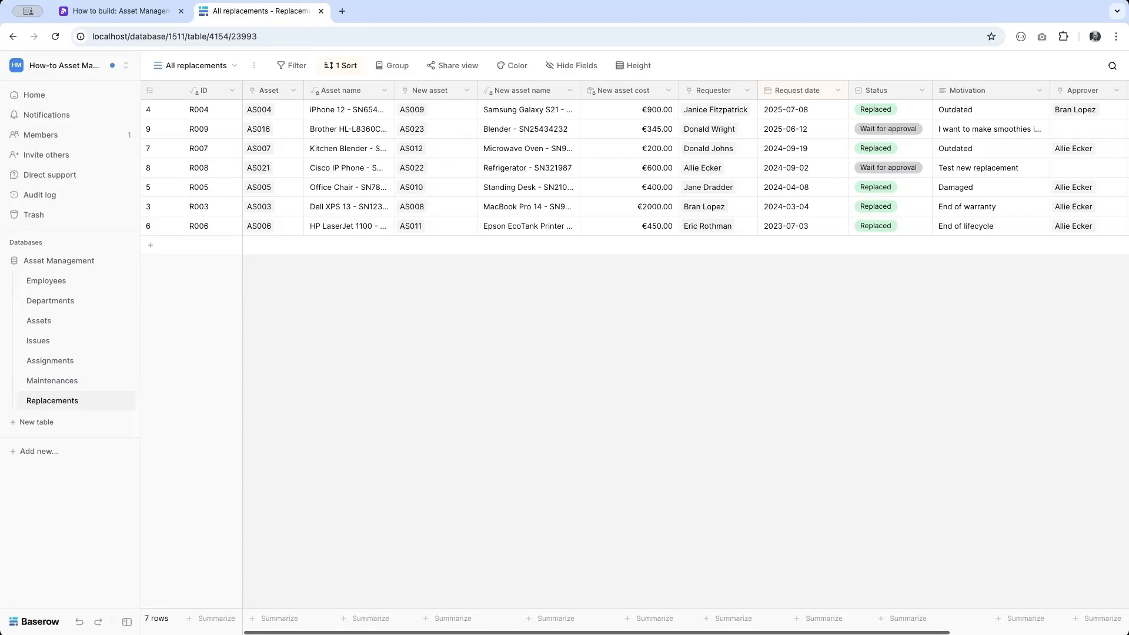
{"action": "left_click", "coordinate": [40, 322]}
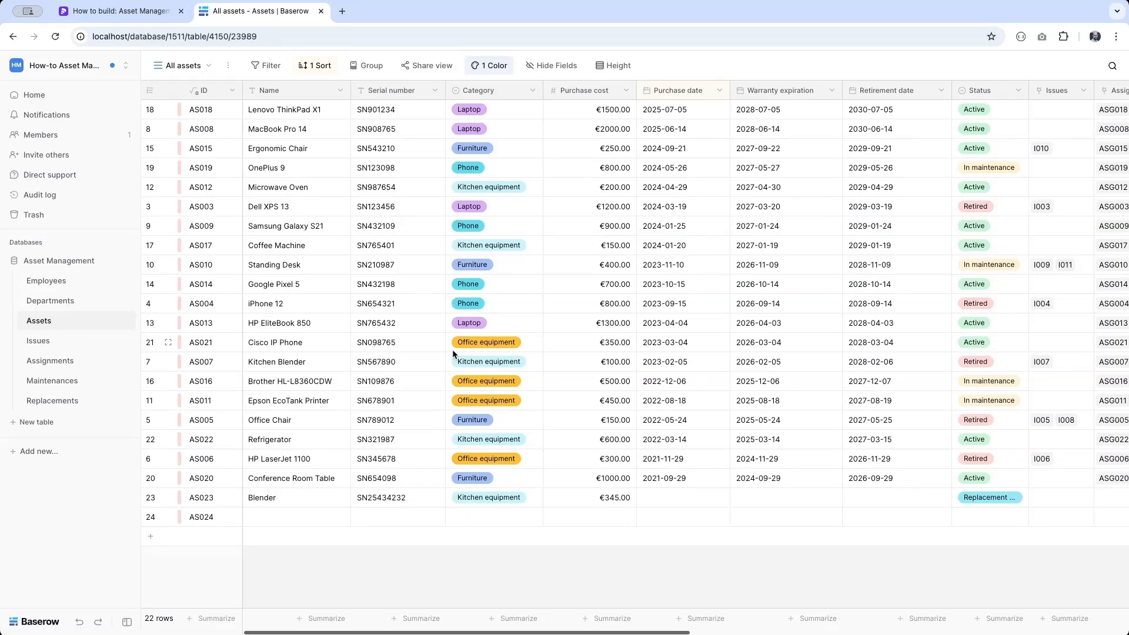
{"action": "scroll", "coordinate": [706, 318], "scroll_direction": "right", "scroll_amount": 10}
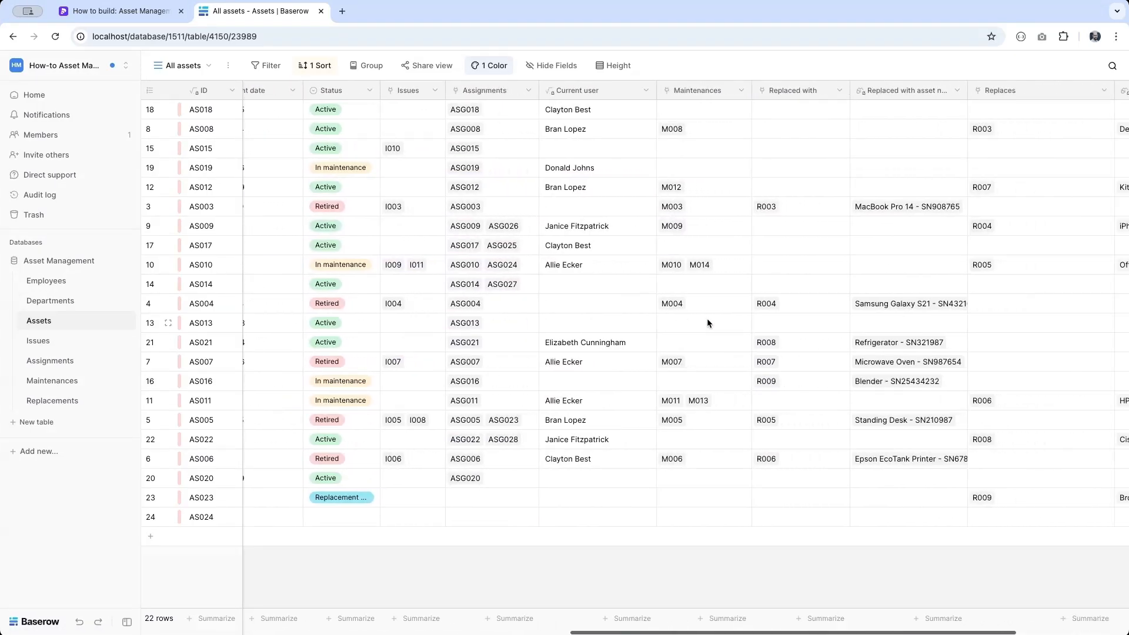
Step: Widen the Issues column in the Assets table to roughly twice its width
{"action": "scroll", "coordinate": [707, 319], "scroll_direction": "right", "scroll_amount": 4}
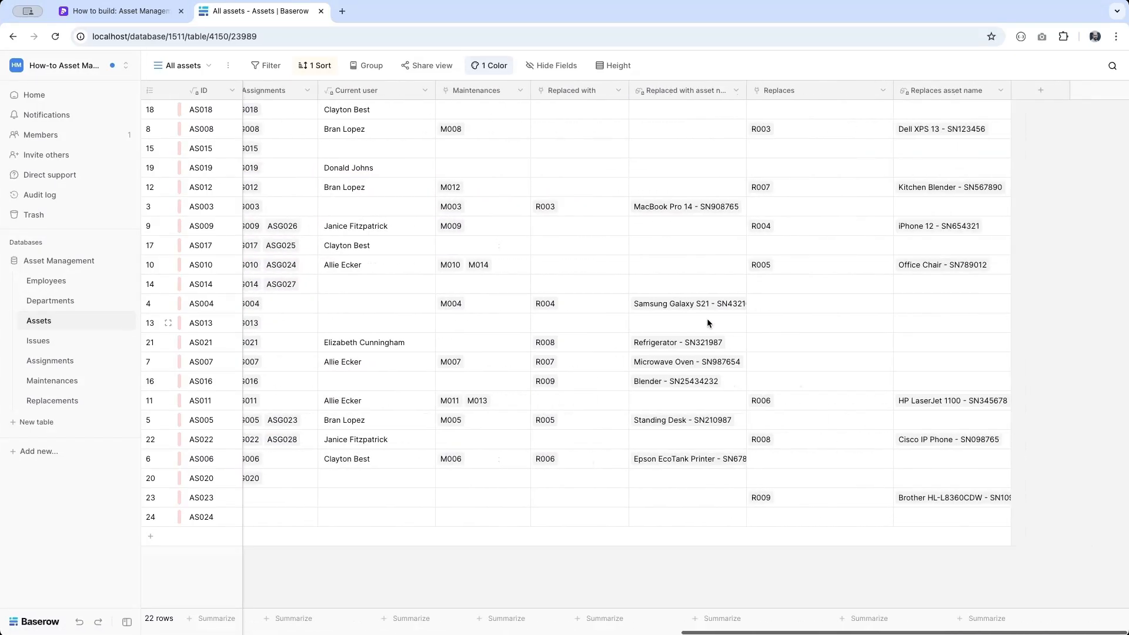
{"action": "scroll", "coordinate": [708, 322], "scroll_direction": "left", "scroll_amount": 4}
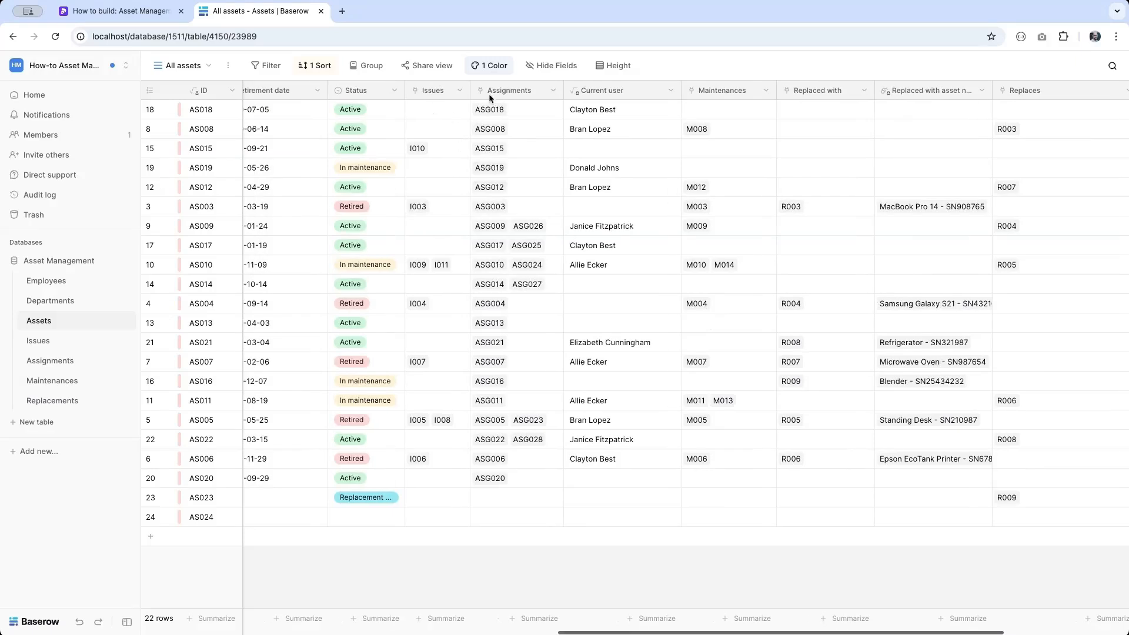
{"action": "left_click_drag", "start_coordinate": [470, 84], "coordinate": [540, 88]}
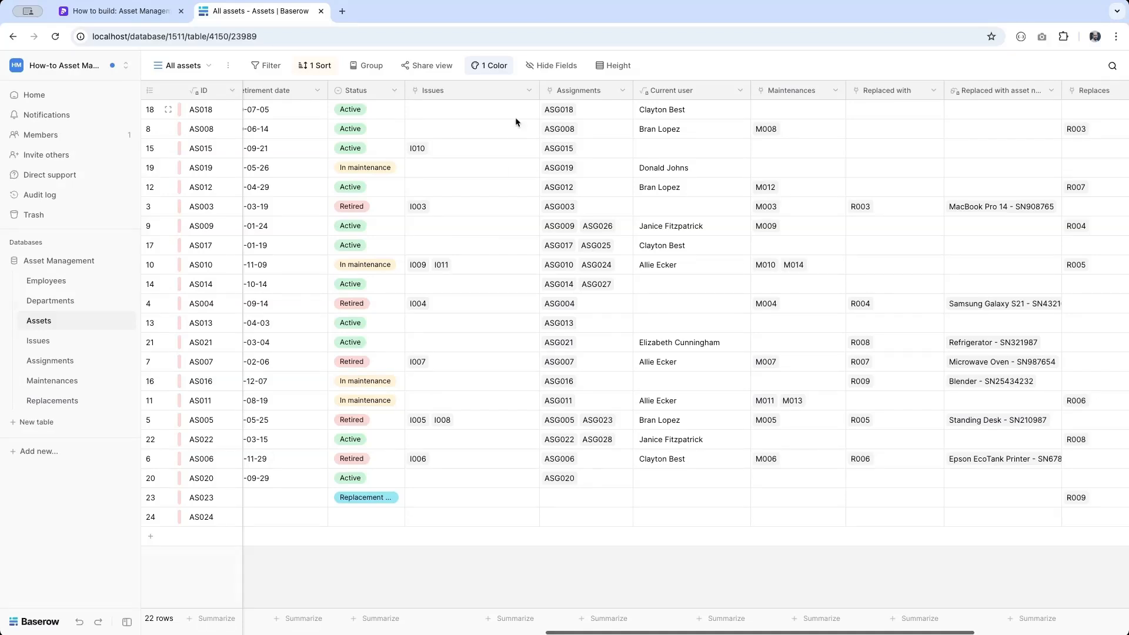
Step: Insert a field named Open issues directly after the Issues field and set its type to Formula
{"action": "left_click", "coordinate": [529, 91]}
{"action": "left_click", "coordinate": [485, 196]}
{"action": "left_click", "coordinate": [488, 224]}
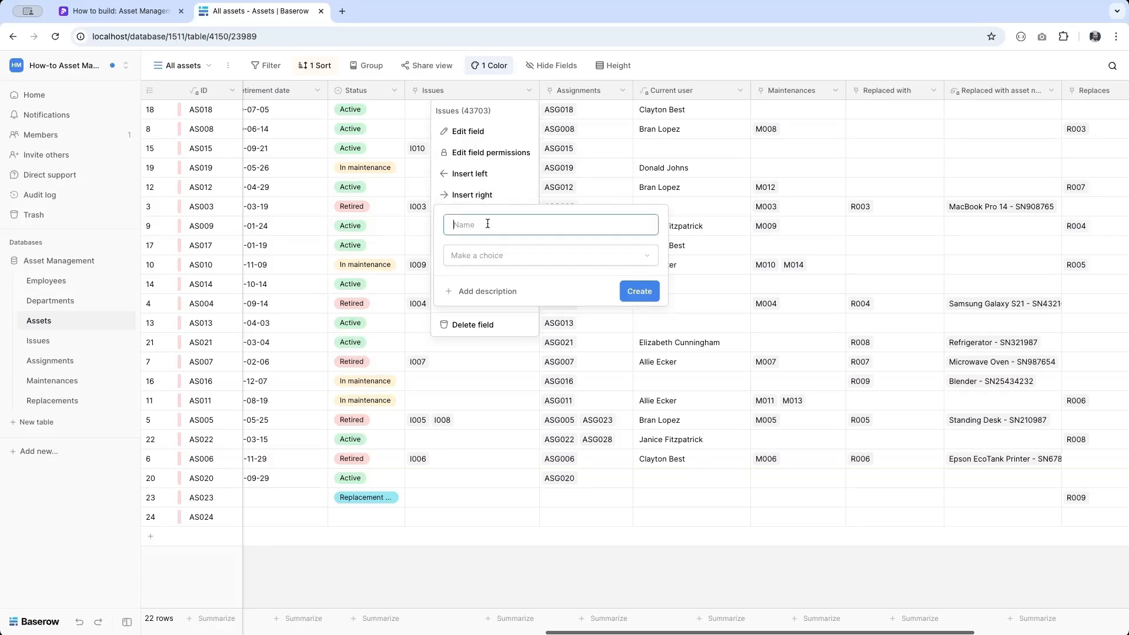
{"action": "type", "text": "Open issues"}
{"action": "left_click", "coordinate": [484, 254]}
{"action": "type", "text": "for"}
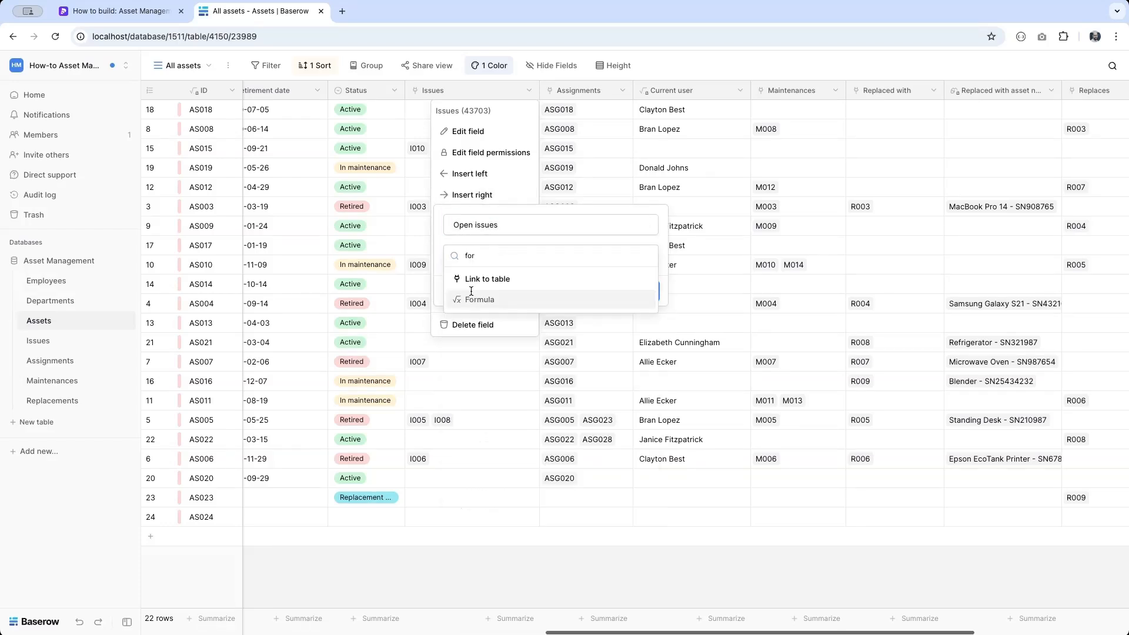
{"action": "left_click", "coordinate": [473, 299]}
Step: Give Open issues the formula filter(lookup('Issues','Status'),lookup('Issues','Status') != 'Resolved') and create the field
{"action": "left_click", "coordinate": [505, 299]}
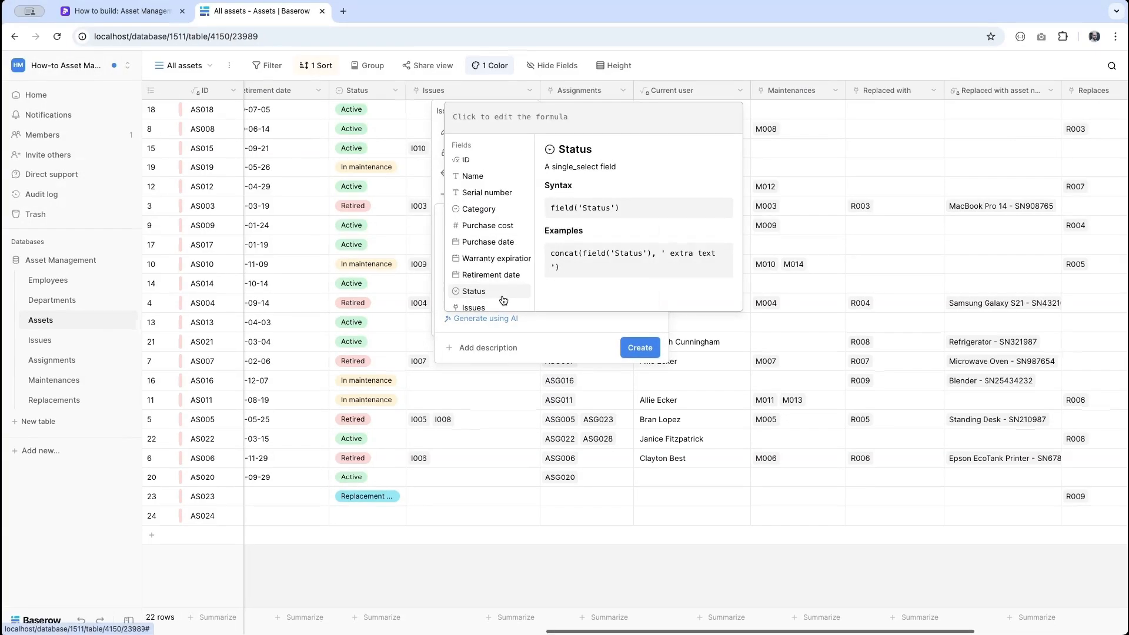
{"action": "type", "text": "filter"}
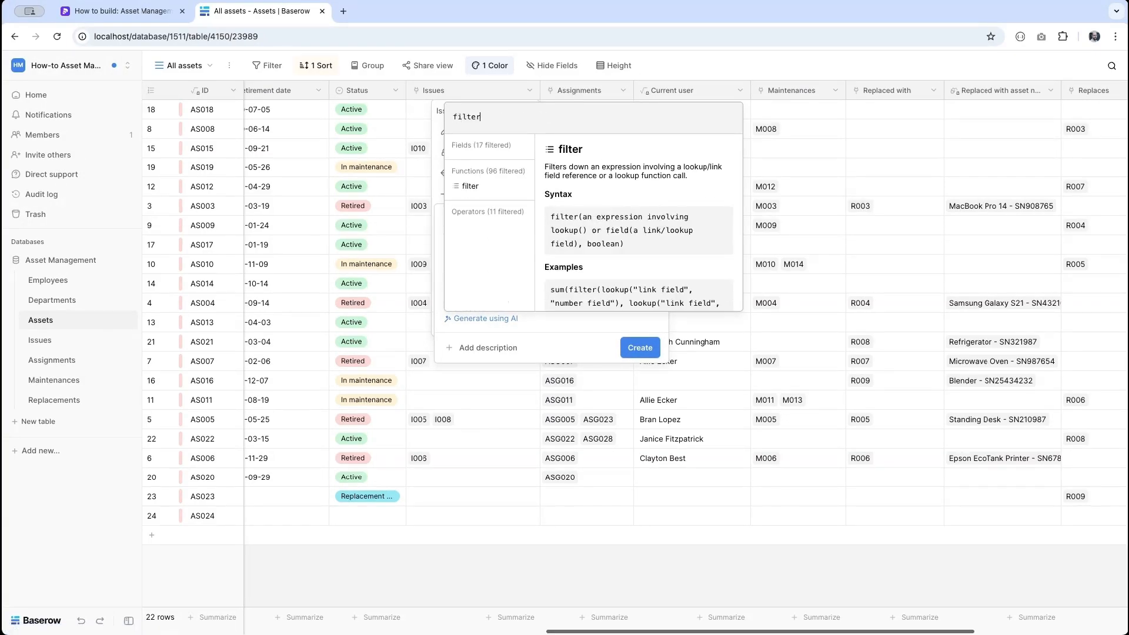
{"action": "type", "text": "(lookup('"}
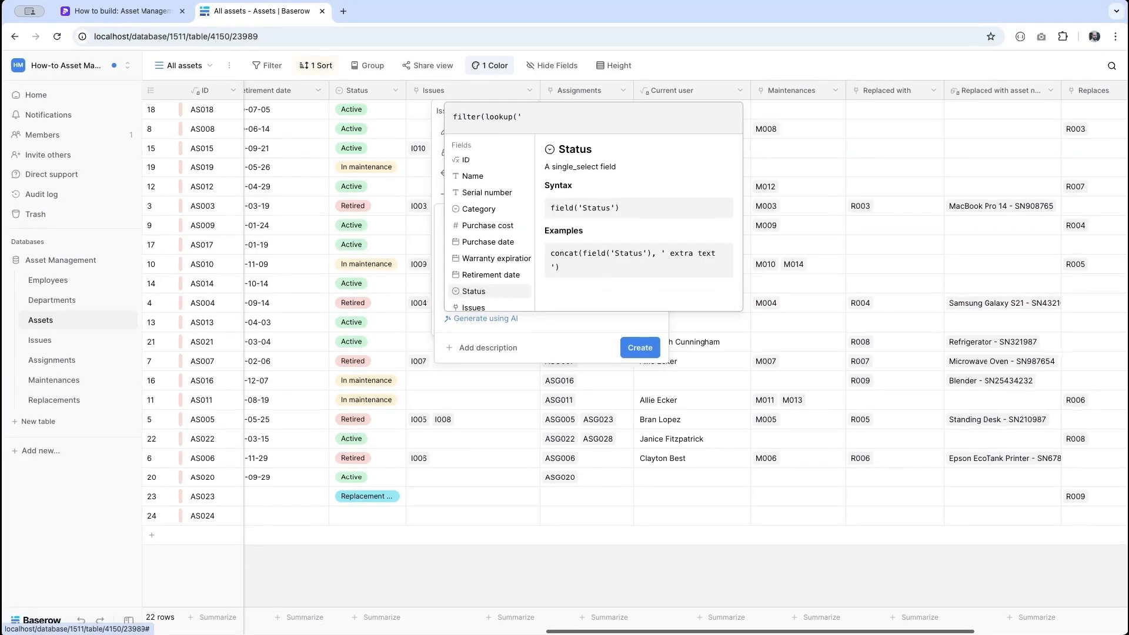
{"action": "type", "text": "Issues','Statu"}
{"action": "type", "text": "s')"}
{"action": "type", "text": "lookup('"}
{"action": "type", "text": "Issues','Status'),lookup('Issues'"}
{"action": "type", "text": ",'Status')"}
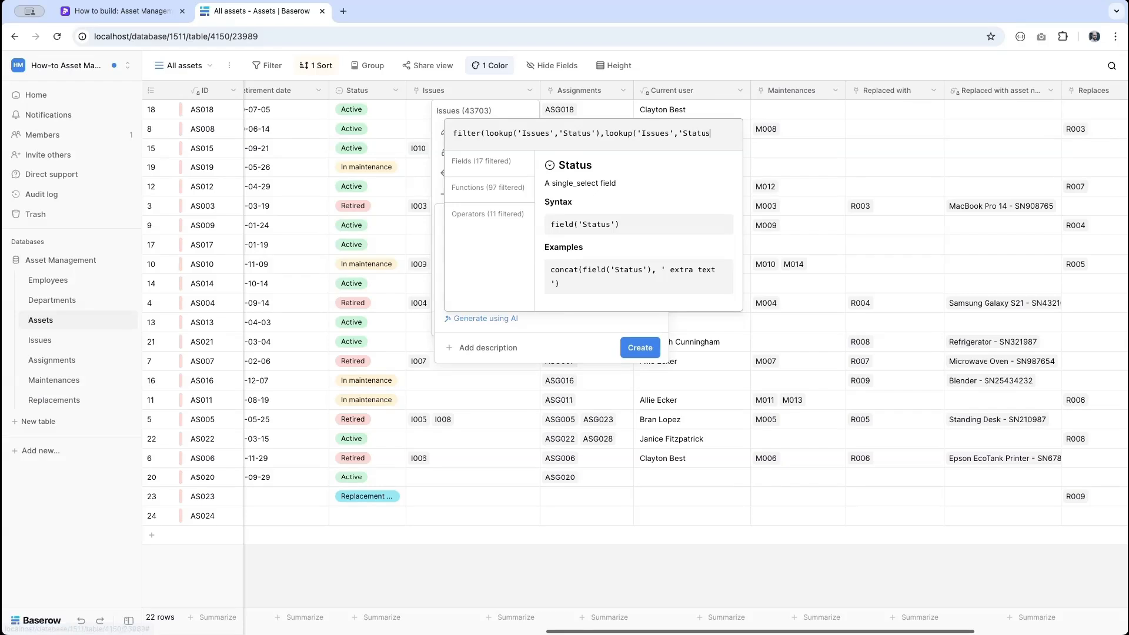
{"action": "key", "text": "BackSpace"}
{"action": "key", "text": "BackSpace"}
{"action": "type", "text": "!="}
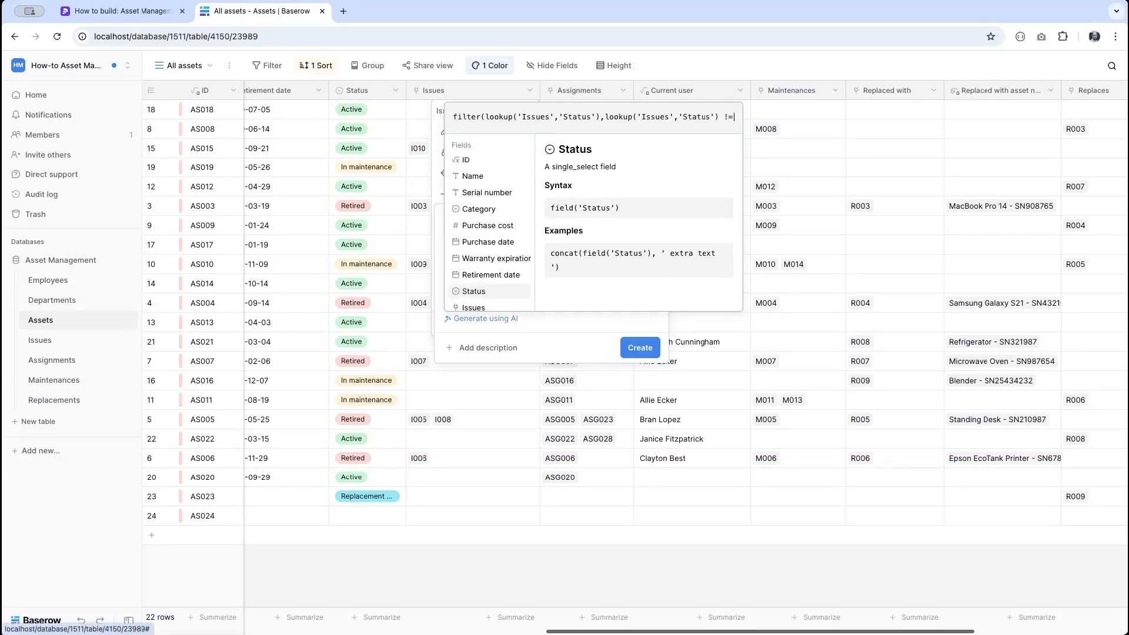
{"action": "type", "text": " 'Resolved')"}
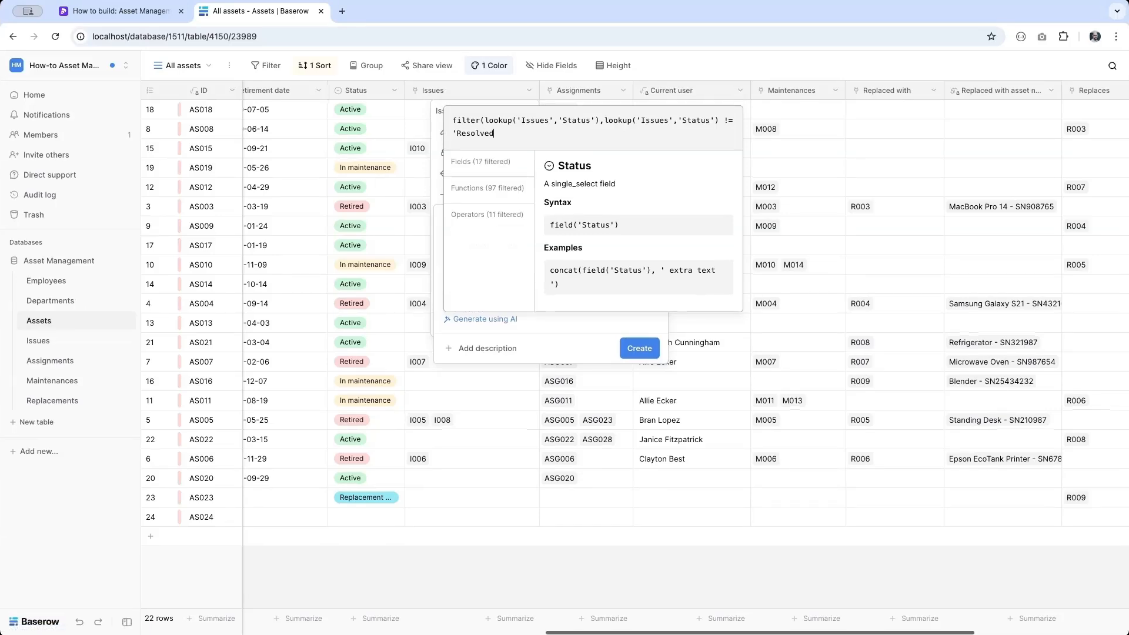
{"action": "left_click", "coordinate": [640, 347]}
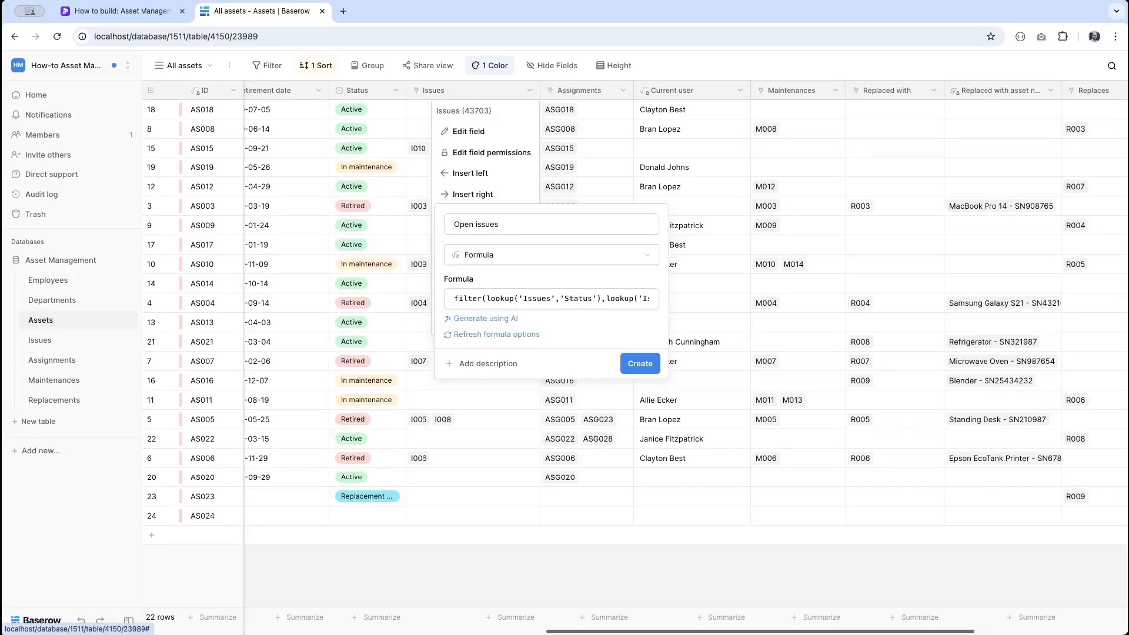
{"action": "left_click", "coordinate": [641, 365]}
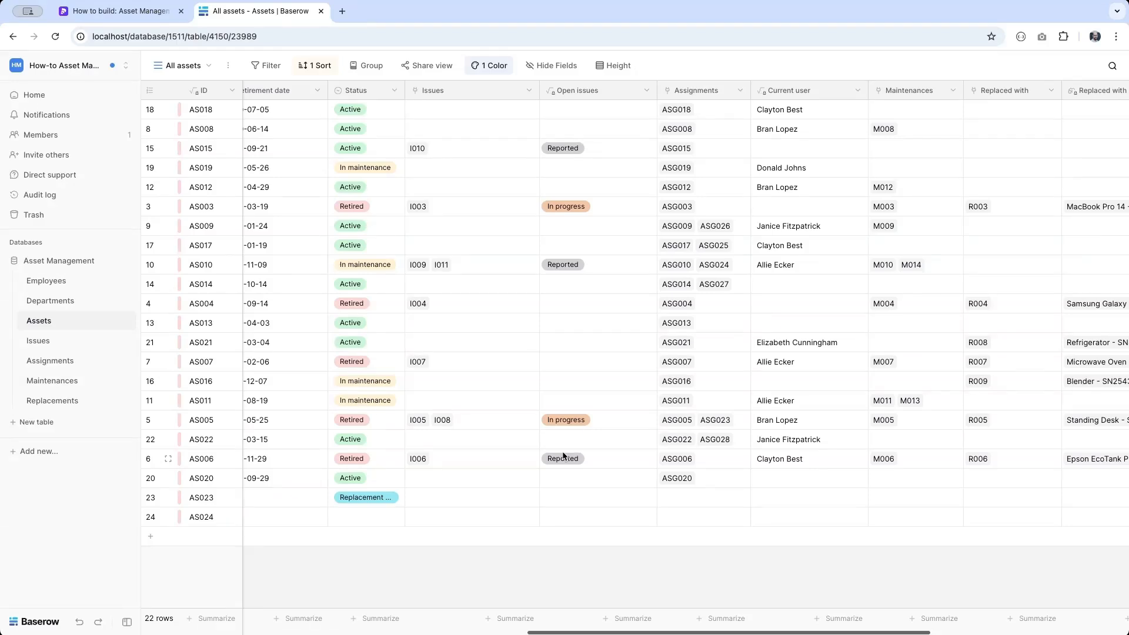
Step: Wrap the Open issues formula in count() so it counts the unresolved issues, and save the field
{"action": "left_click", "coordinate": [648, 91]}
{"action": "left_click", "coordinate": [603, 132]}
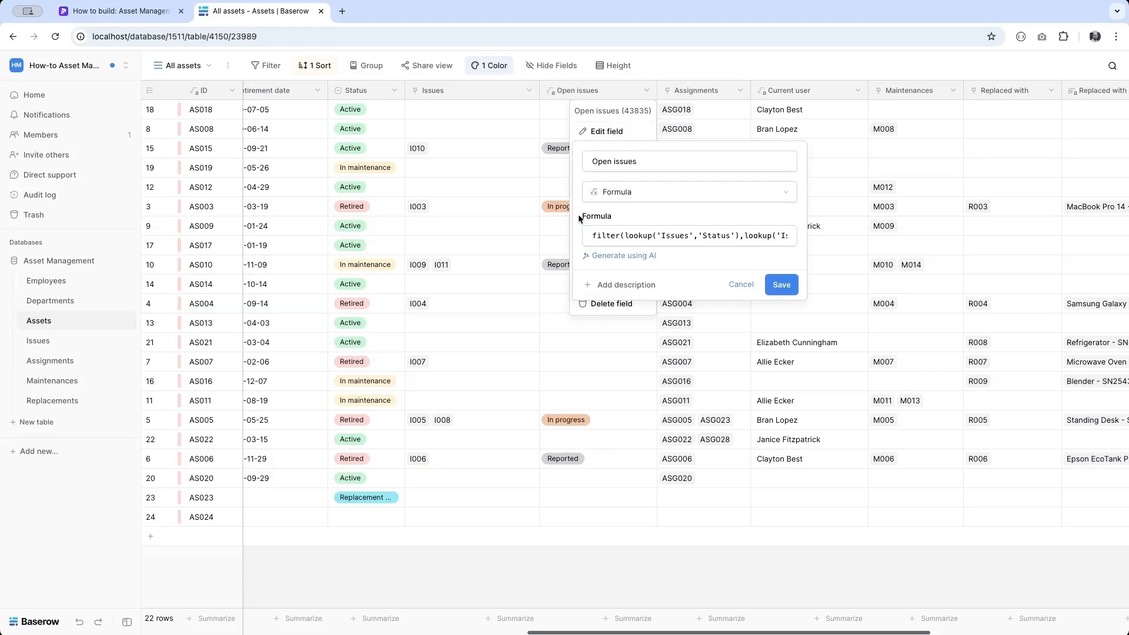
{"action": "left_click", "coordinate": [606, 238]}
{"action": "type", "text": "count("}
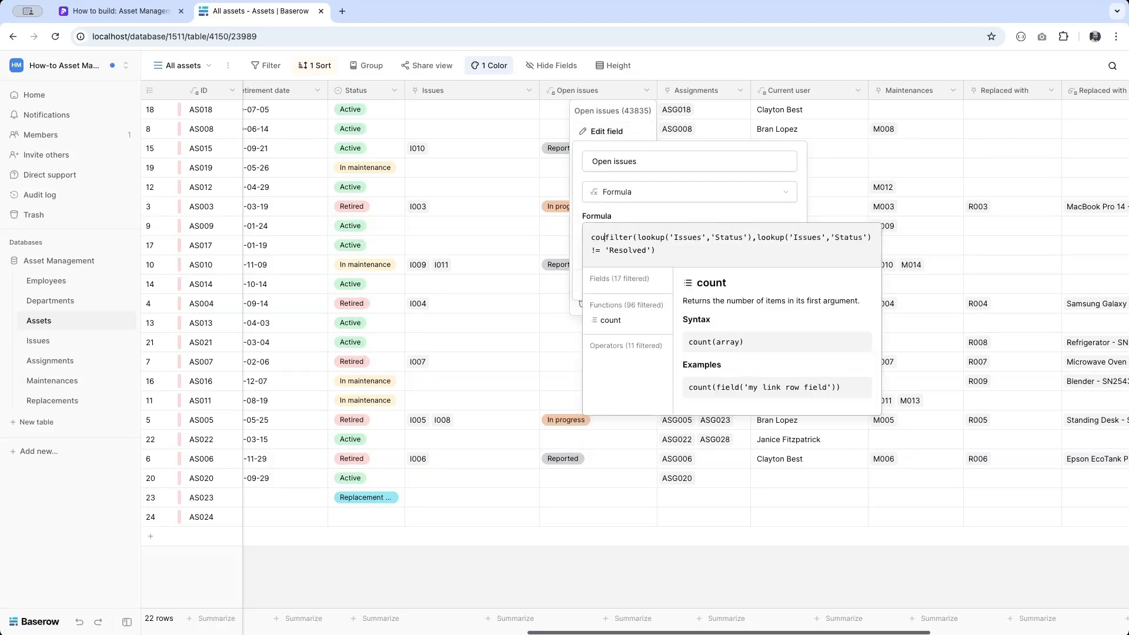
{"action": "left_click", "coordinate": [686, 254]}
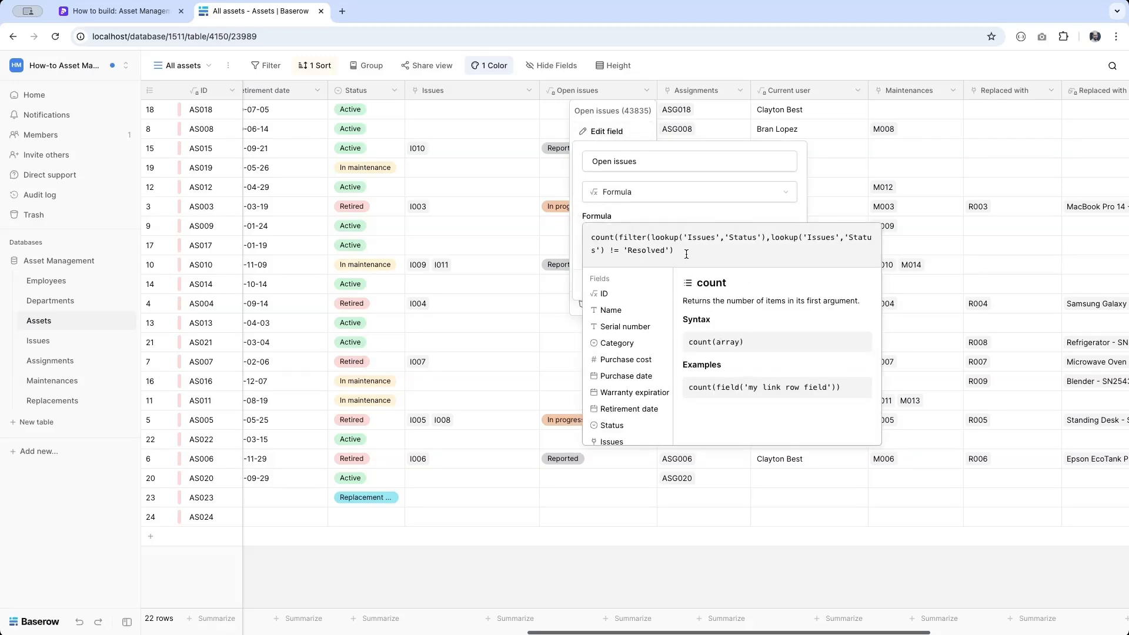
{"action": "type", "text": ")"}
{"action": "left_click", "coordinate": [782, 299]}
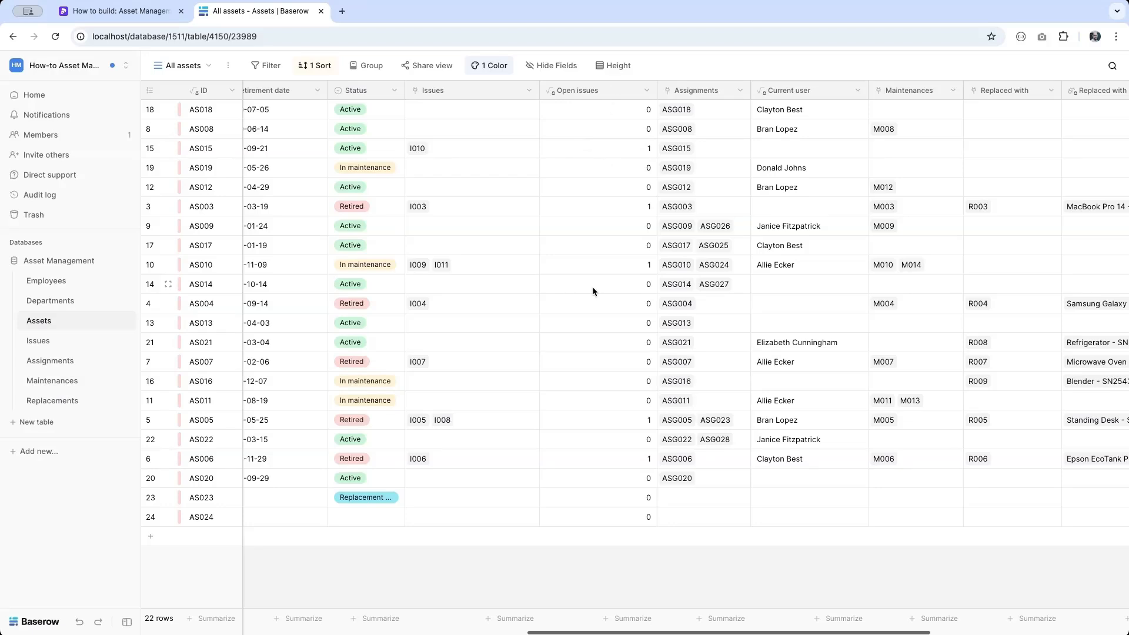
Step: Wrap the Open issues count formula in if(… > 0, '⚠️','') to flag assets with unresolved issues, and save the field
{"action": "left_click", "coordinate": [646, 90]}
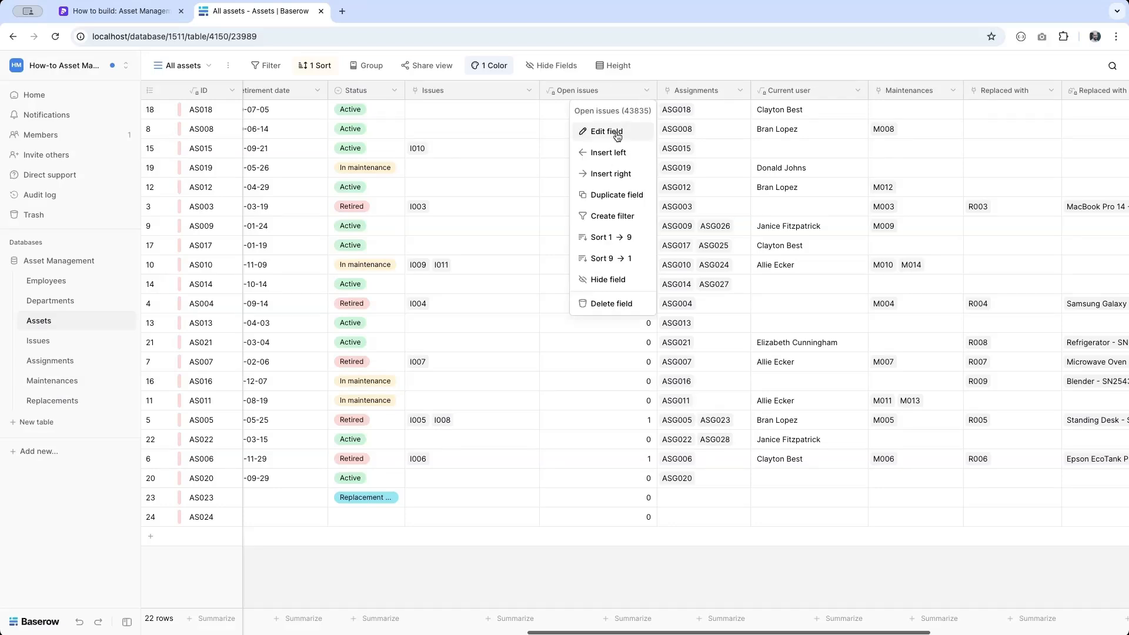
{"action": "left_click", "coordinate": [608, 131]}
{"action": "left_click", "coordinate": [597, 235]}
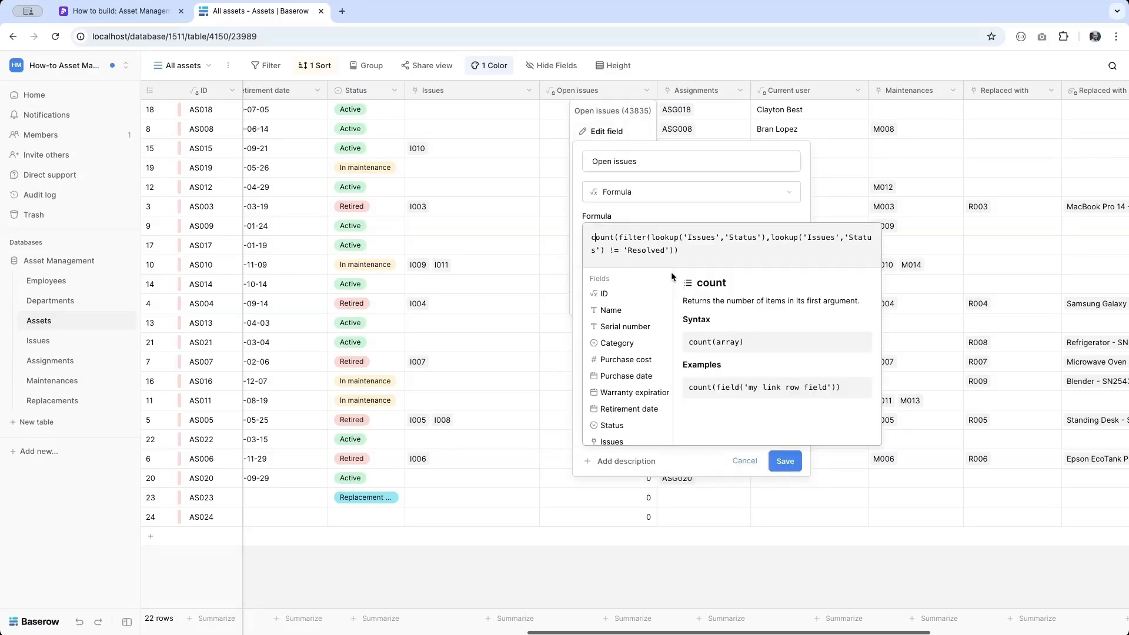
{"action": "type", "text": "if("}
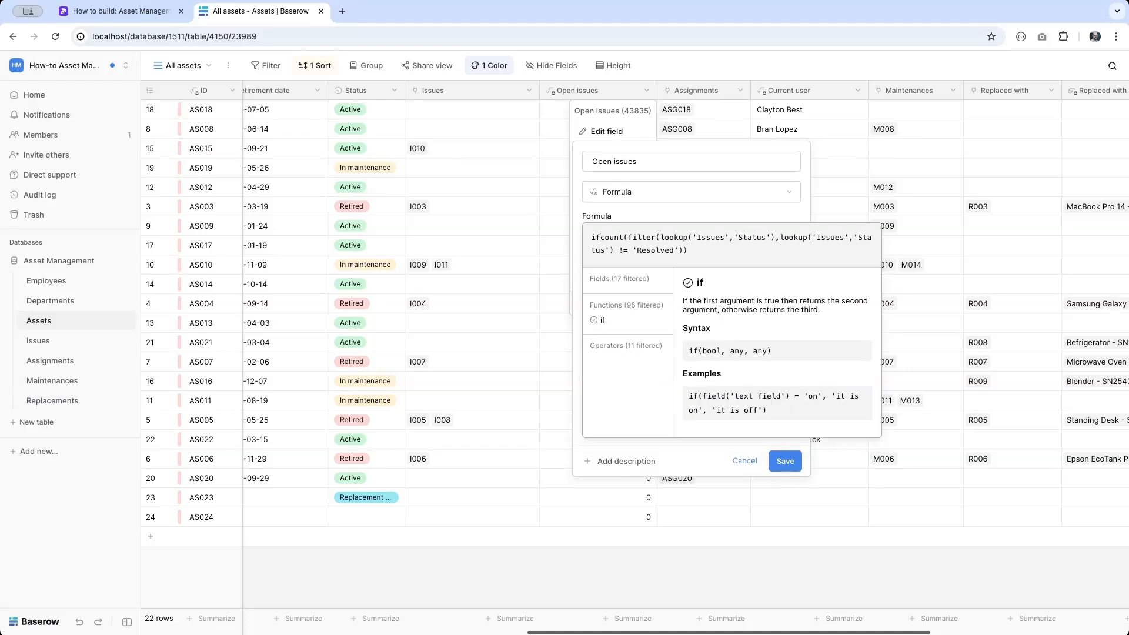
{"action": "left_click", "coordinate": [709, 255]}
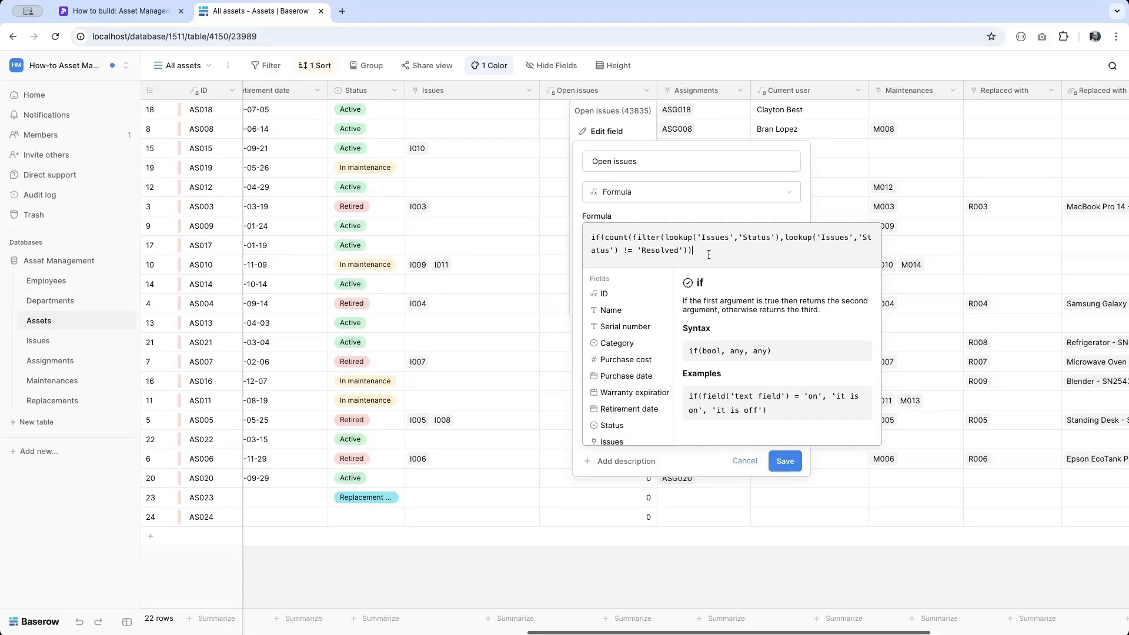
{"action": "type", "text": "> 0, '','"}
{"action": "key", "text": "super+Tab"}
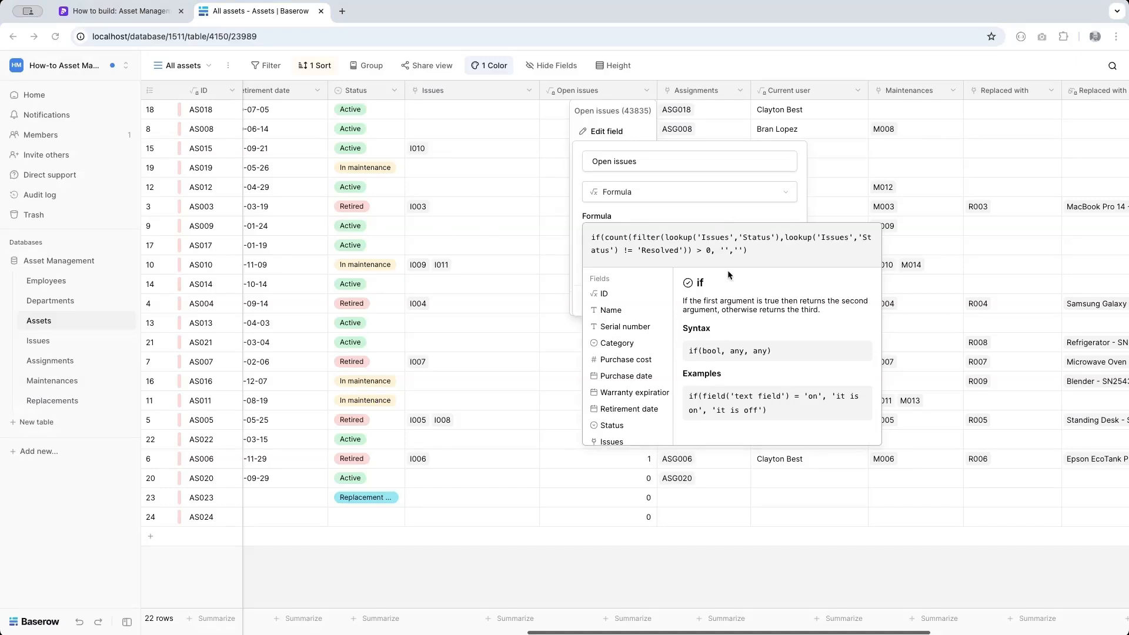
{"action": "left_click", "coordinate": [724, 250]}
{"action": "left_click", "coordinate": [727, 250]}
{"action": "type", "text": "⚠️"}
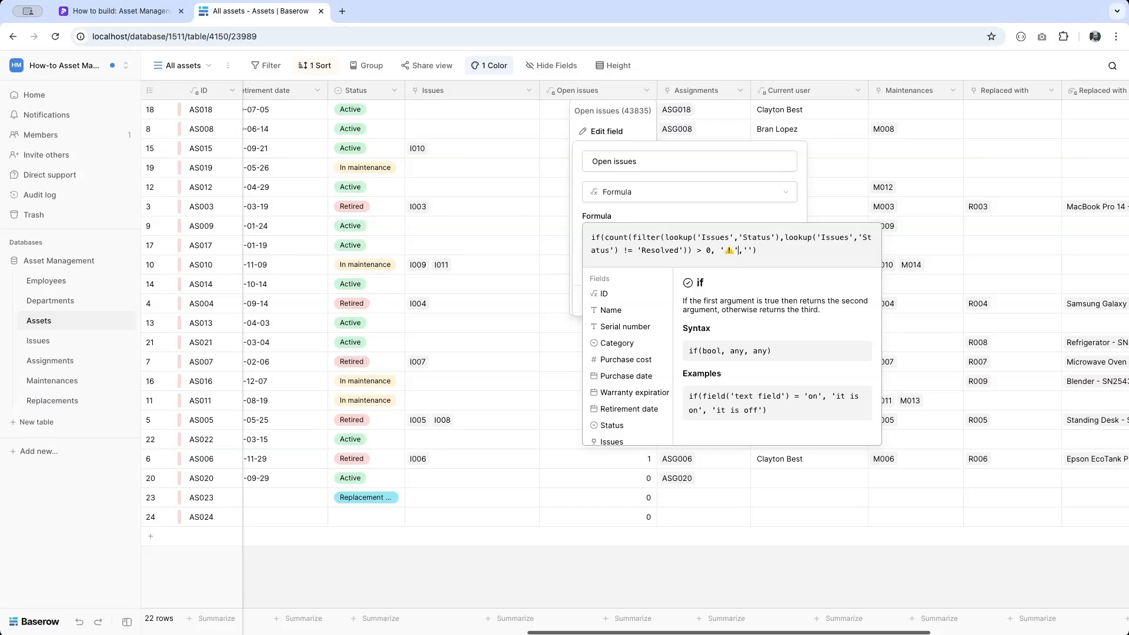
{"action": "key", "text": "Return"}
{"action": "left_click", "coordinate": [782, 300]}
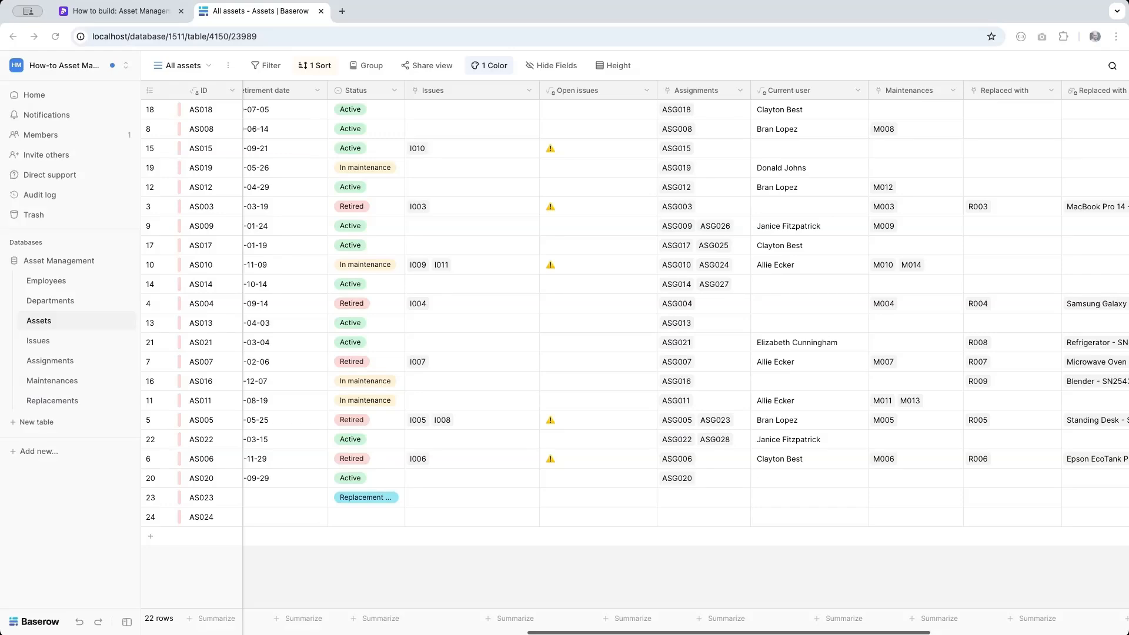
Step: In the Assignments table, set assignment ASG018's end date to 2025-06-26 and its return condition to Fair
{"action": "scroll", "coordinate": [552, 348], "scroll_direction": "right", "scroll_amount": 7}
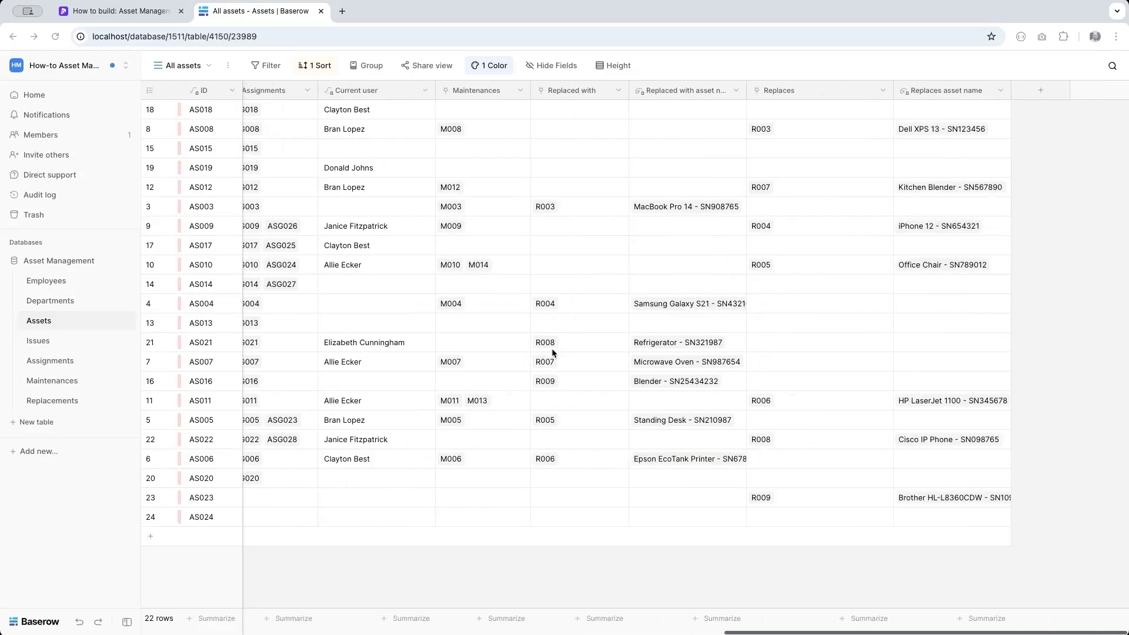
{"action": "scroll", "coordinate": [551, 348], "scroll_direction": "left", "scroll_amount": 6}
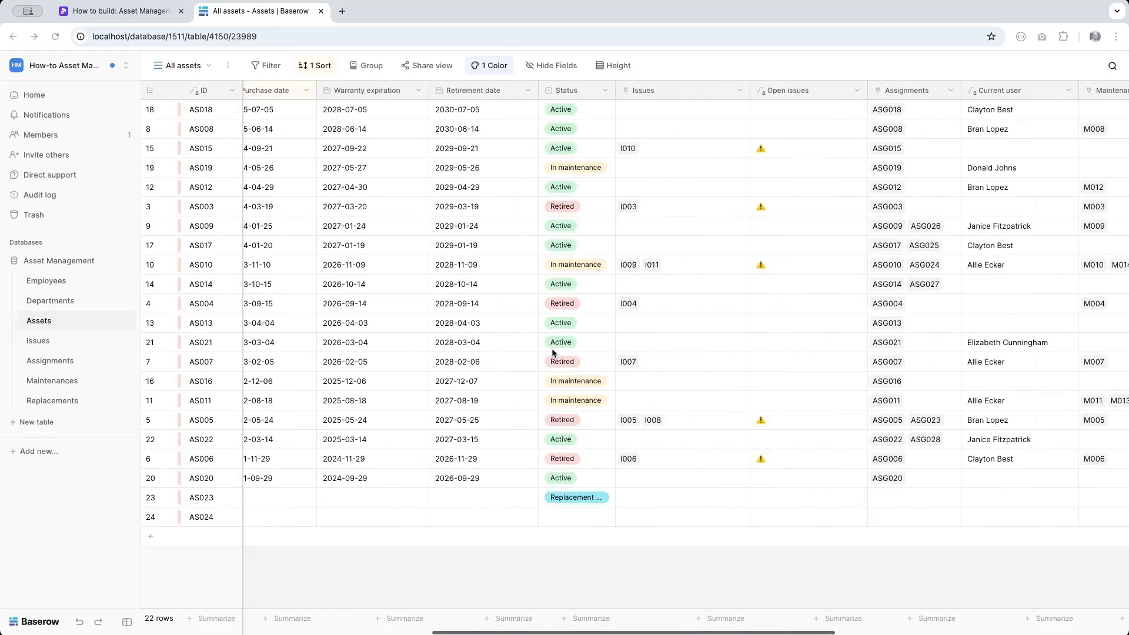
{"action": "left_click", "coordinate": [67, 362]}
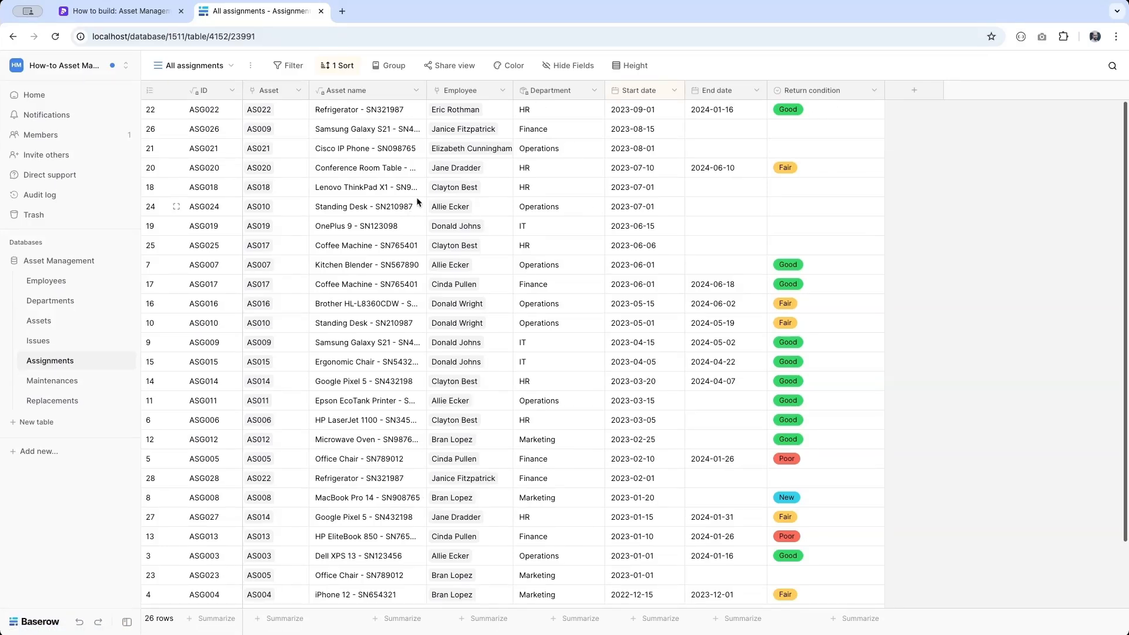
{"action": "double_click", "coordinate": [709, 185]}
{"action": "left_click", "coordinate": [783, 357]}
{"action": "double_click", "coordinate": [816, 187]}
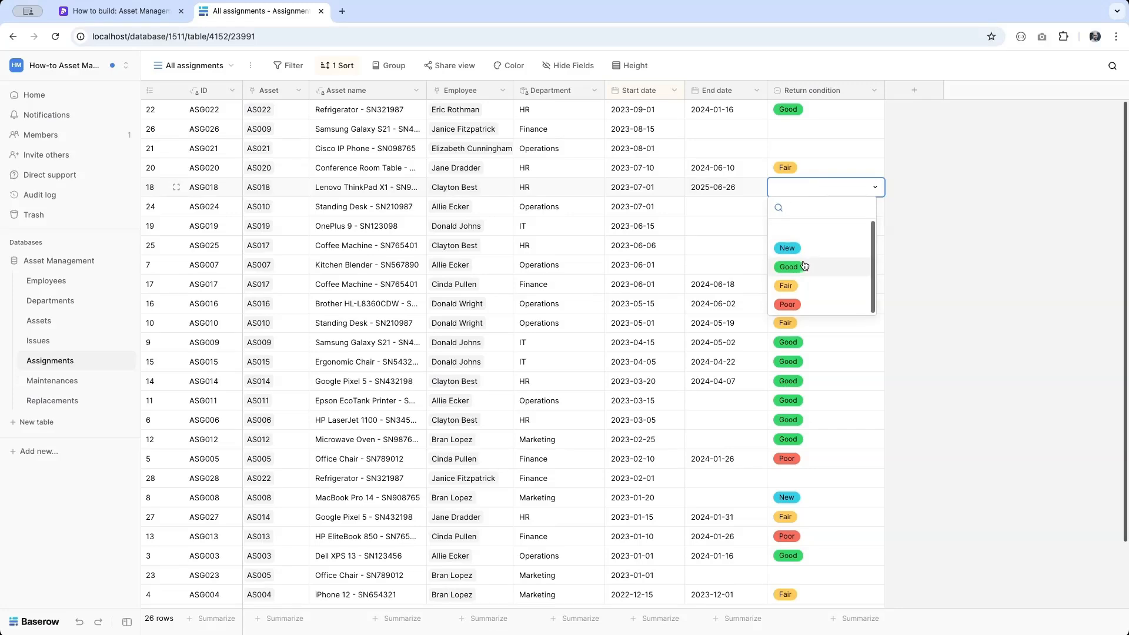
{"action": "left_click", "coordinate": [787, 285]}
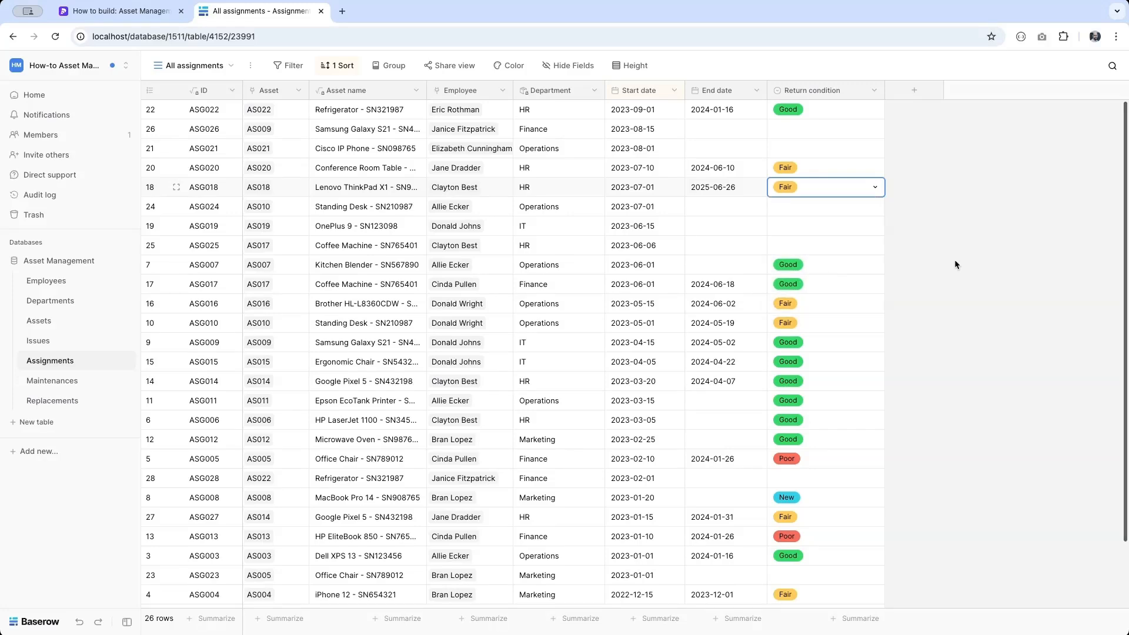
{"action": "left_click", "coordinate": [954, 261]}
Step: In the Assets table, start a new formula field named Current condition directly after Status
{"action": "left_click", "coordinate": [37, 322]}
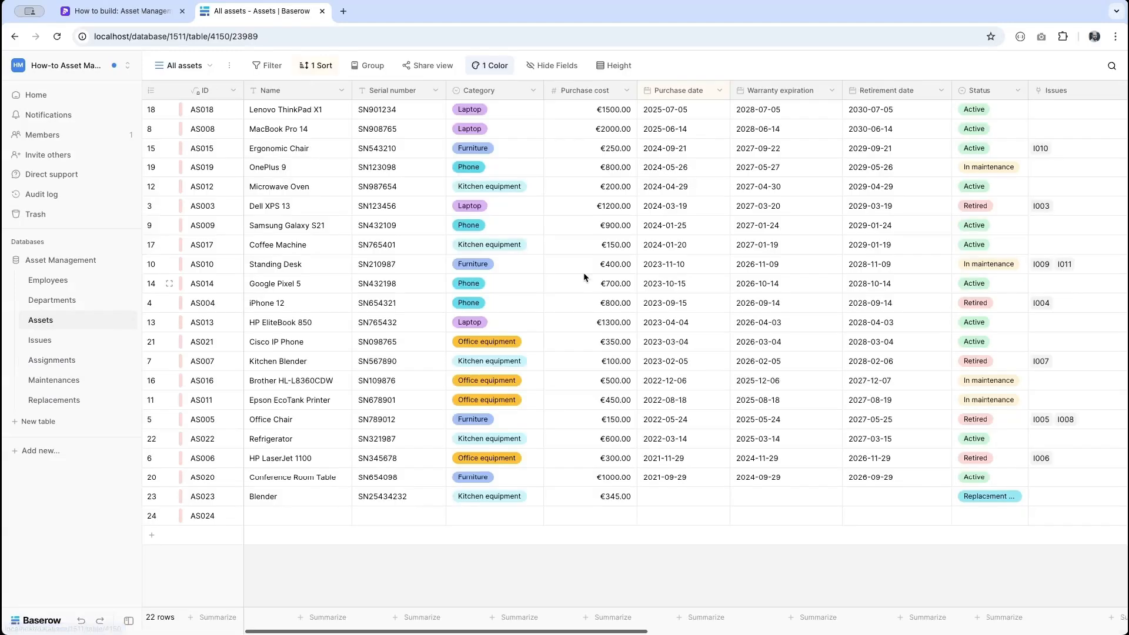
{"action": "scroll", "coordinate": [947, 272], "scroll_direction": "right", "scroll_amount": 15}
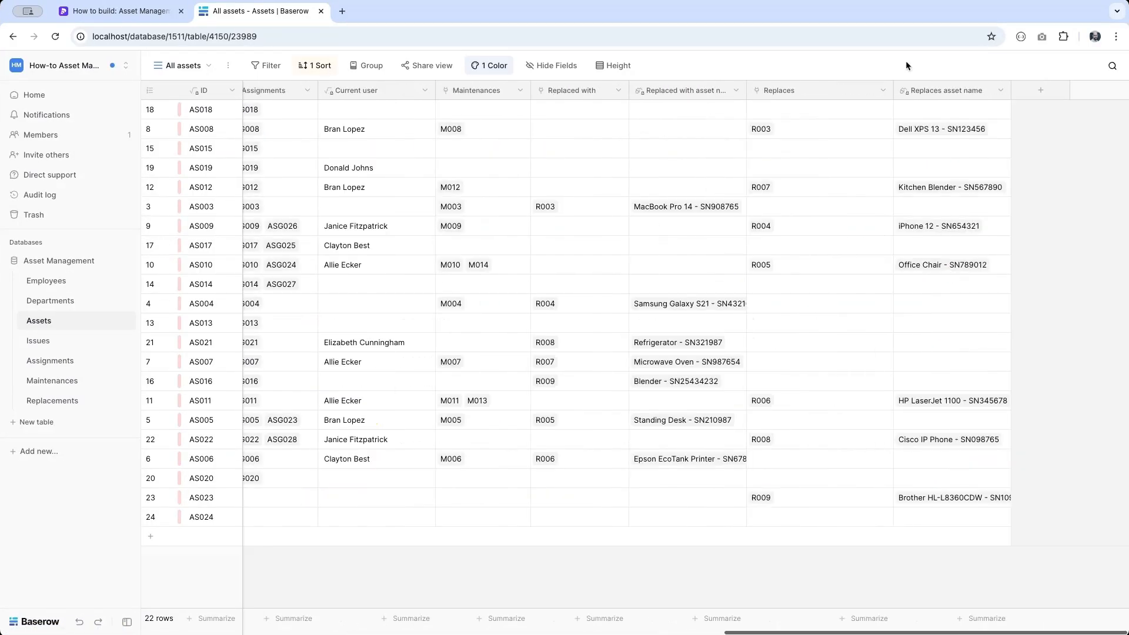
{"action": "scroll", "coordinate": [827, 243], "scroll_direction": "left", "scroll_amount": 10}
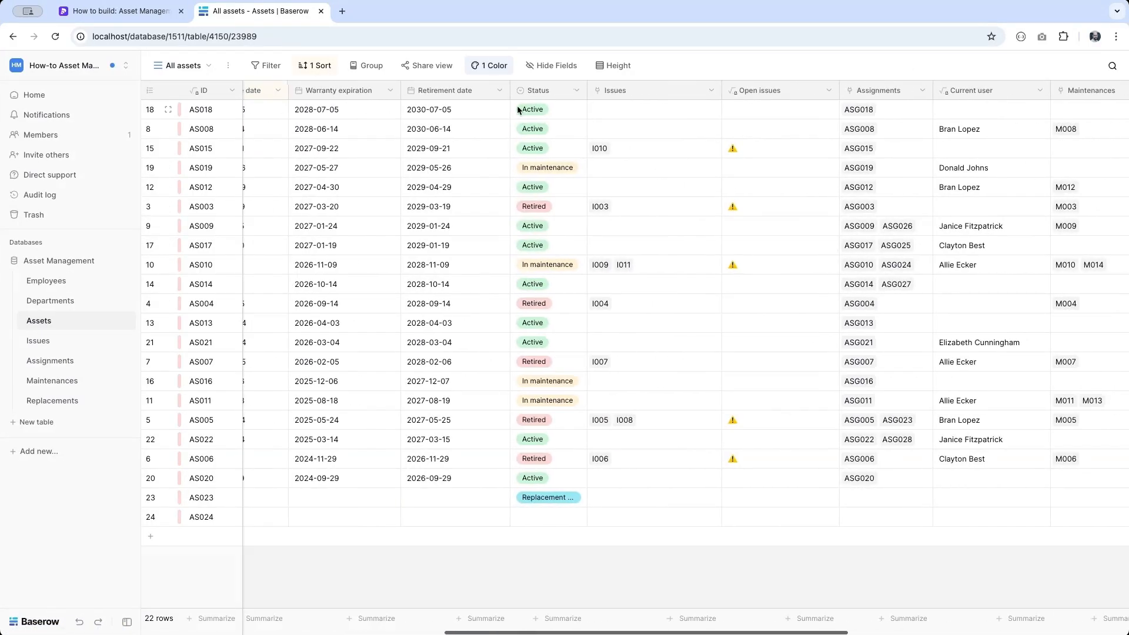
{"action": "left_click", "coordinate": [576, 90]}
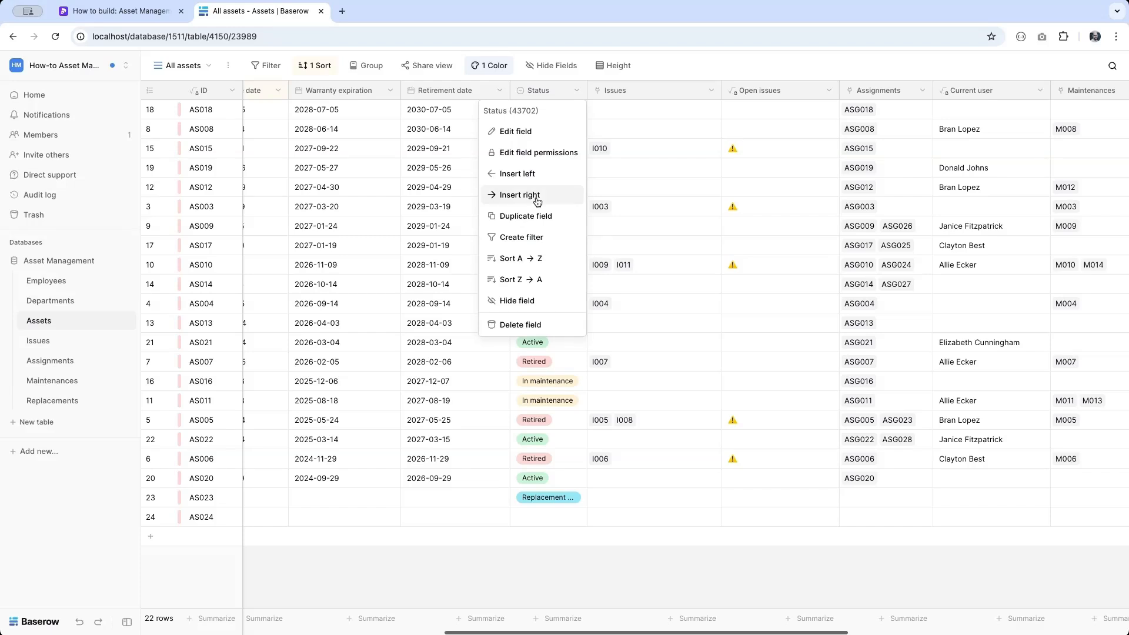
{"action": "left_click", "coordinate": [537, 199]}
{"action": "type", "text": "Curr"}
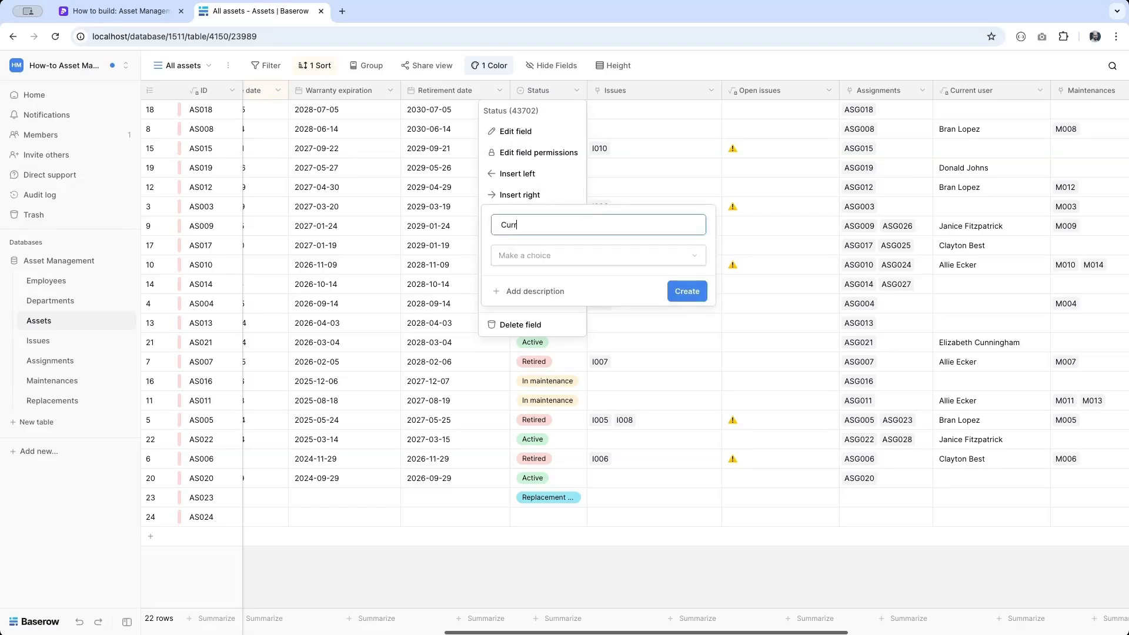
{"action": "type", "text": "ent condition"}
{"action": "left_click", "coordinate": [573, 259]}
{"action": "type", "text": "for"}
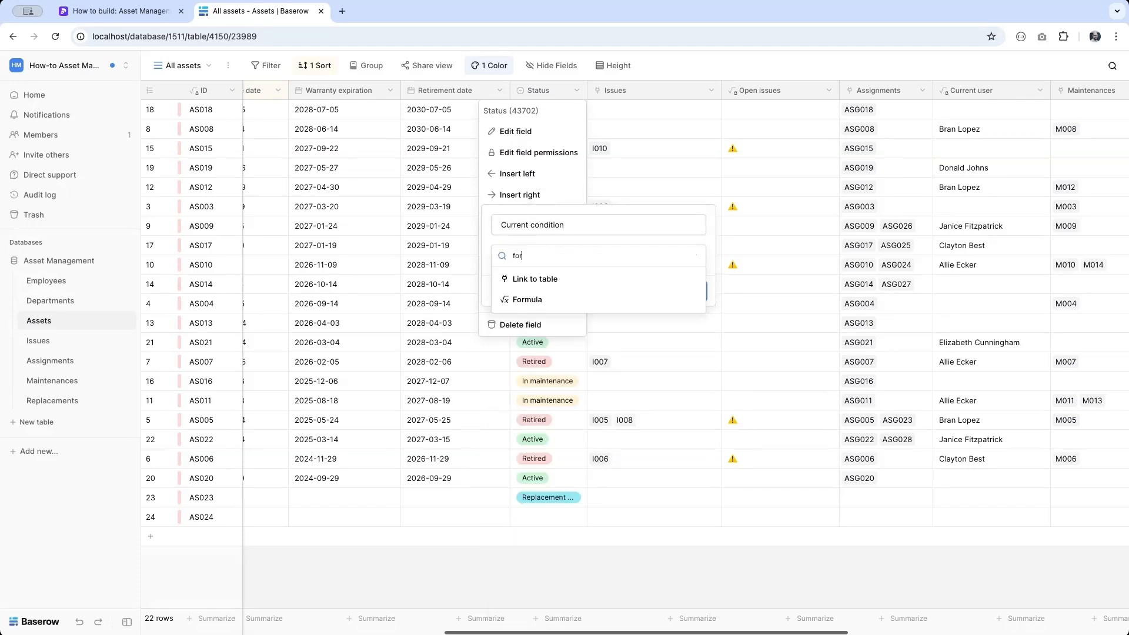
{"action": "left_click", "coordinate": [544, 299]}
Step: Give Current condition the formula lookup('Assignments','Return condition') and create the field
{"action": "left_click", "coordinate": [544, 298]}
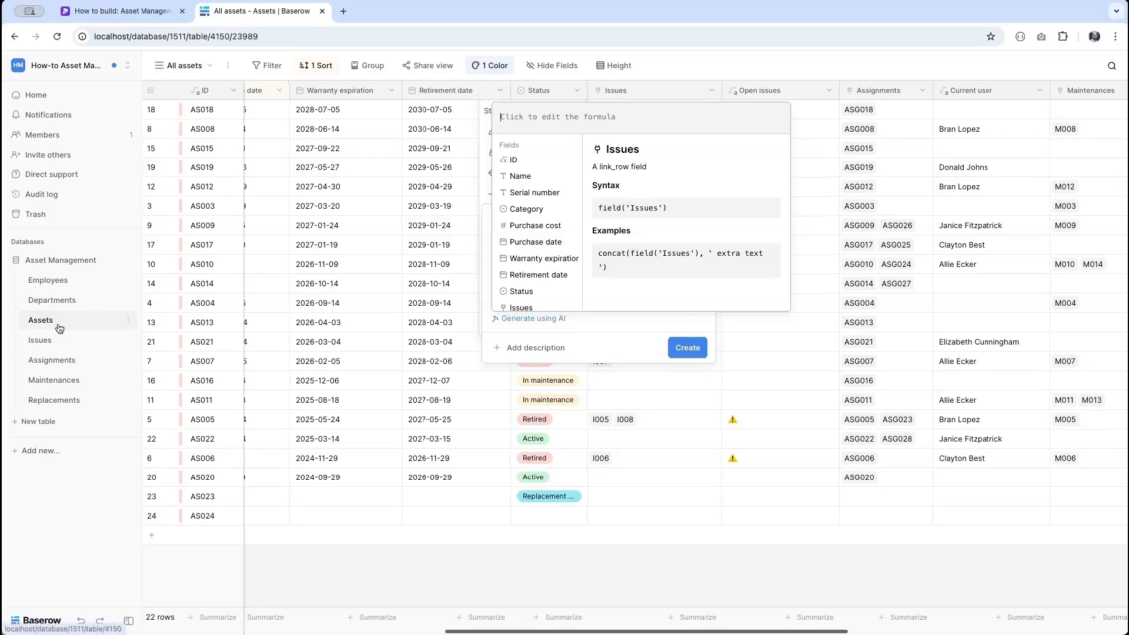
{"action": "type", "text": "look"}
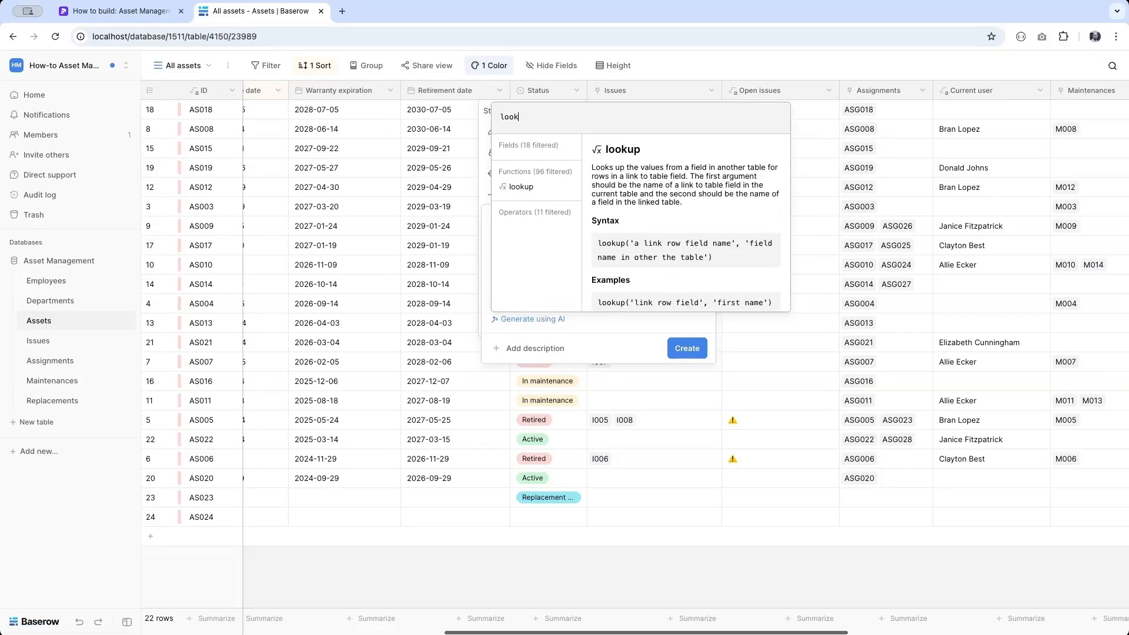
{"action": "type", "text": "up('Ass"}
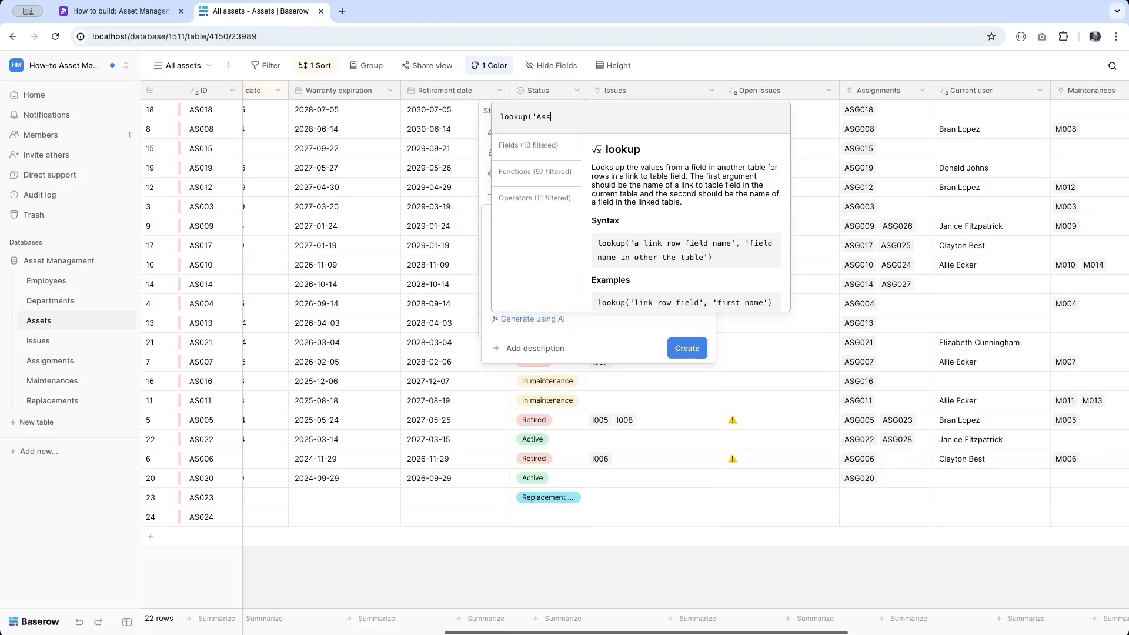
{"action": "type", "text": "ignments','Return condition')"}
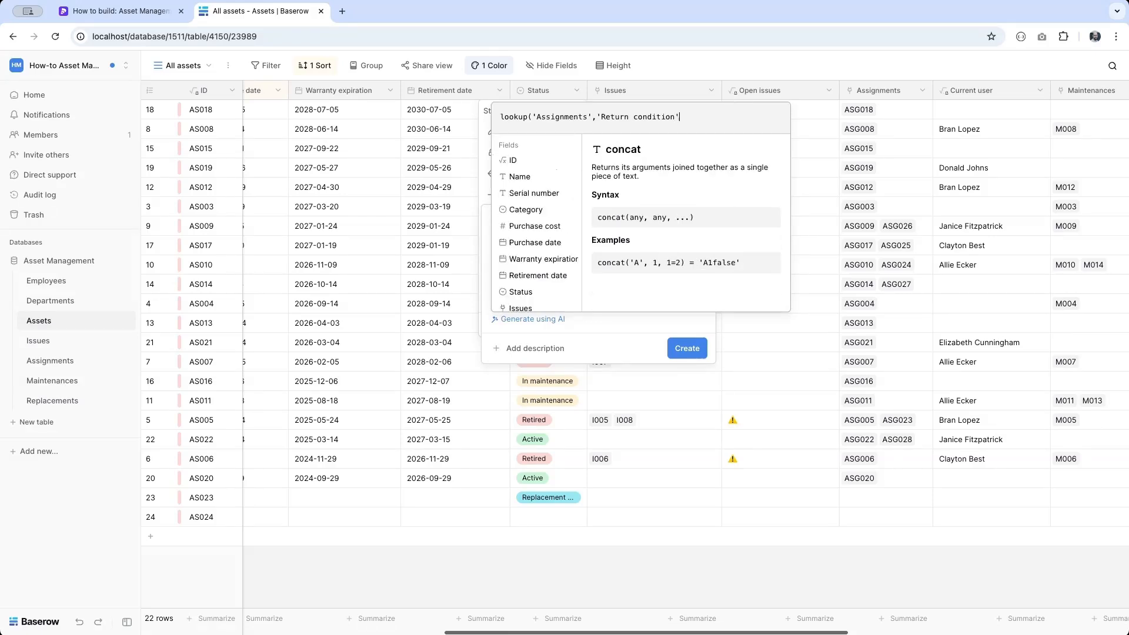
{"action": "left_click", "coordinate": [682, 365]}
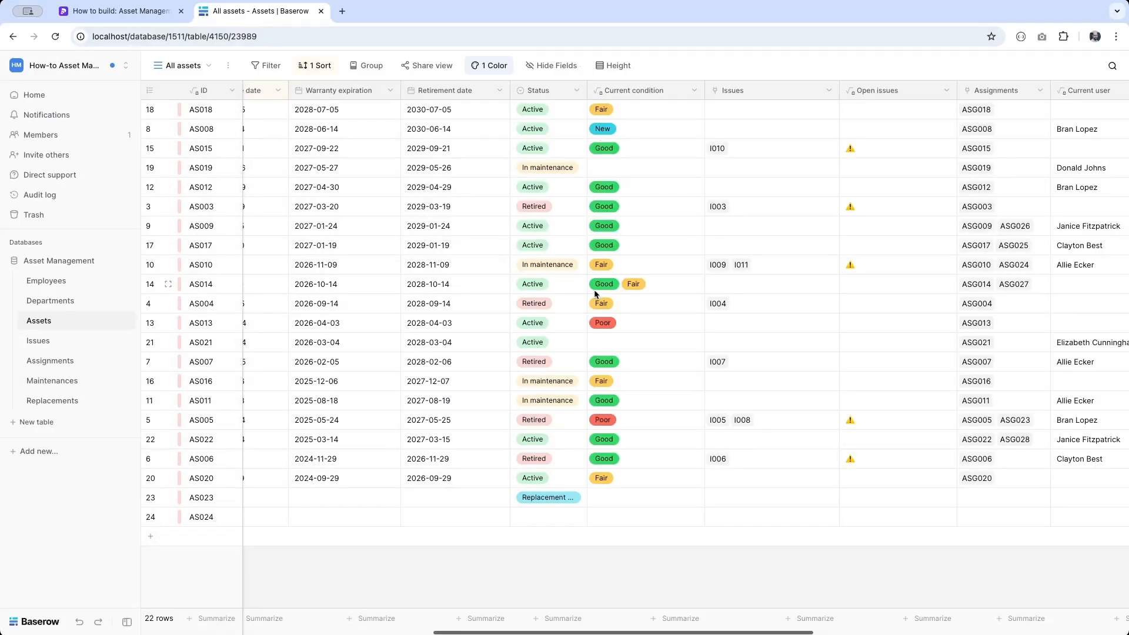
Step: Look at asset AS014's expanded record, close it, and check its Current condition cell
{"action": "left_click", "coordinate": [169, 284]}
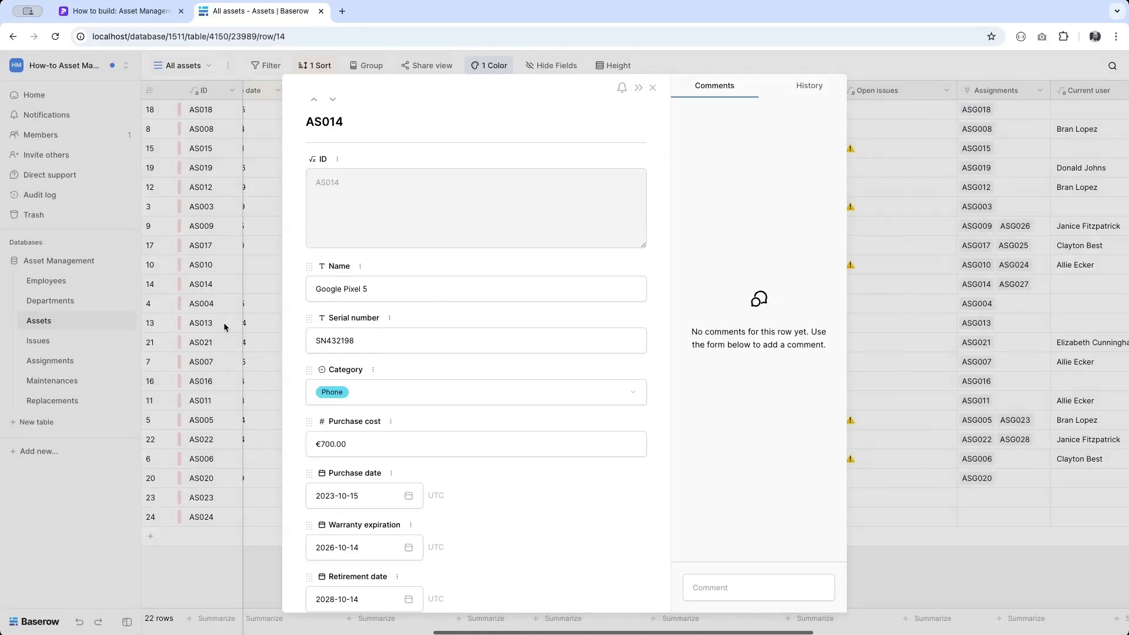
{"action": "left_click", "coordinate": [205, 320]}
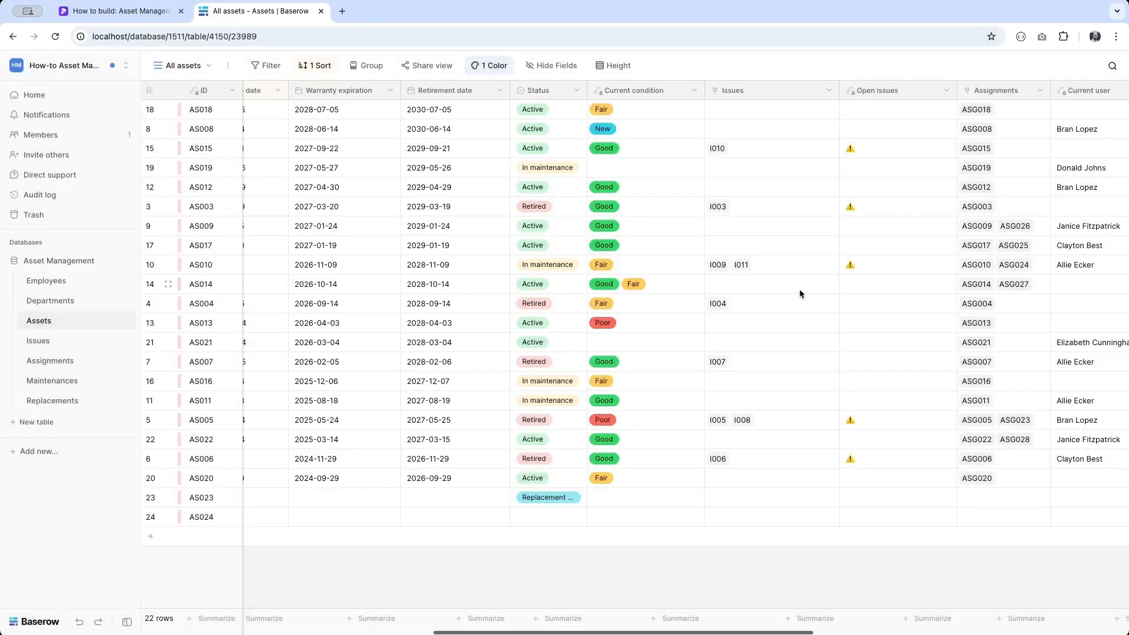
{"action": "left_click", "coordinate": [655, 288]}
Step: Reopen the Current condition field for editing and wrap its return-condition lookup in a filter() function
{"action": "left_click", "coordinate": [694, 96]}
{"action": "left_click", "coordinate": [636, 131]}
{"action": "left_click", "coordinate": [712, 237]}
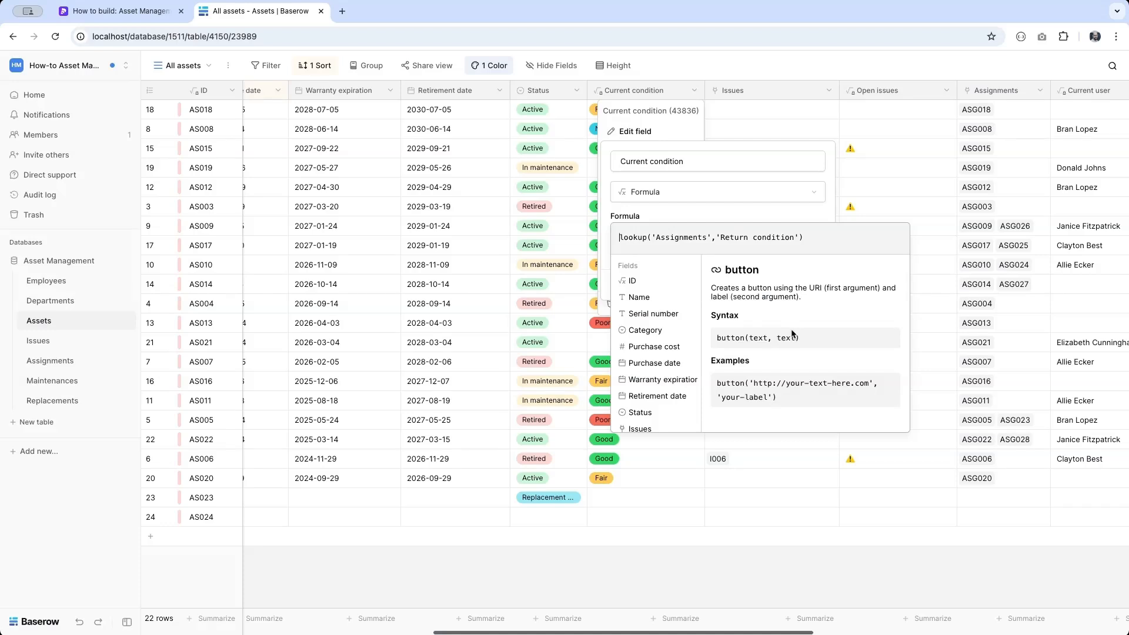
{"action": "type", "text": "filter("}
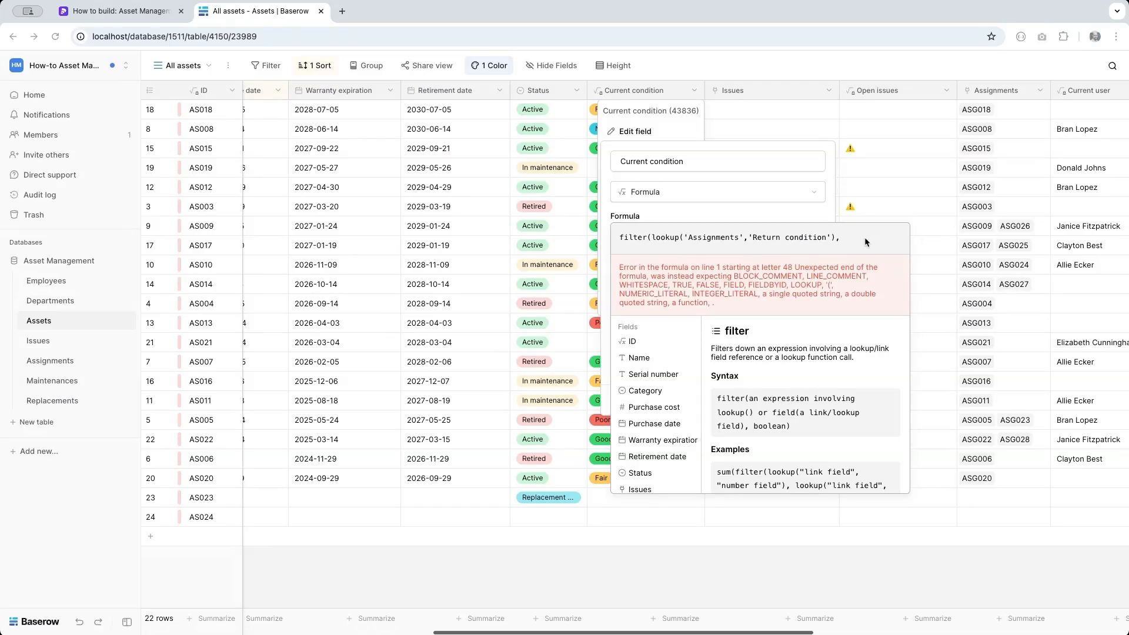
Step: Complete the Current condition filter with lookup('Assignments','End date') = max(lookup('Assignments','End date')) and save the field
{"action": "type", "text": "lookup('Assignments','End date') = max(lookup('Assignments','End date'))"}
{"action": "left_click", "coordinate": [668, 249]}
{"action": "type", "text": ")"}
{"action": "key", "text": "shift+End"}
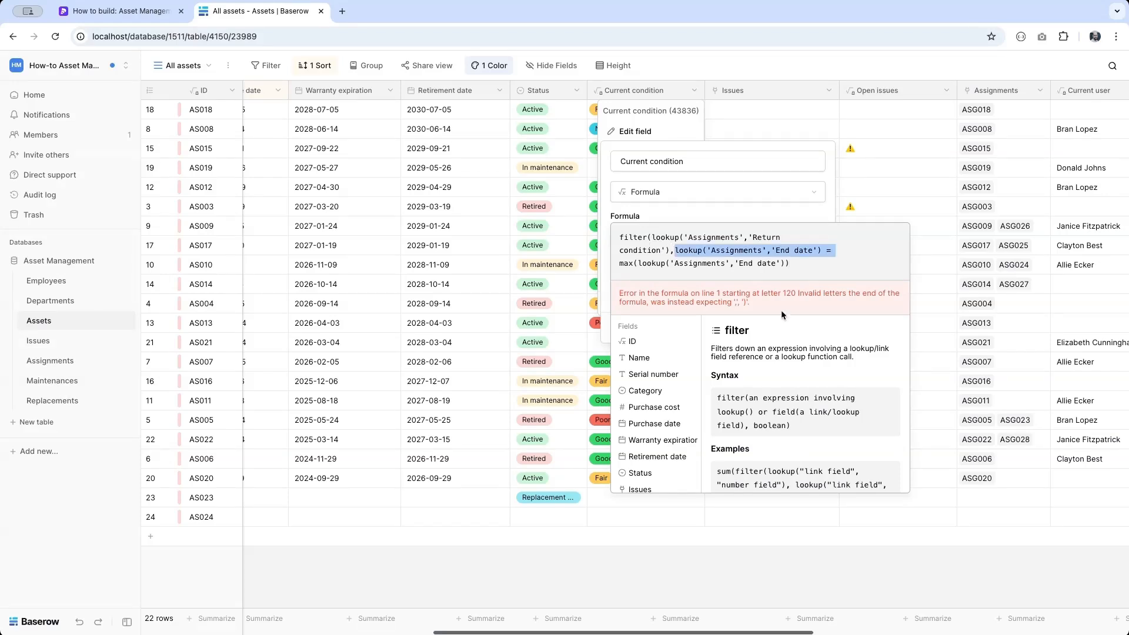
{"action": "left_click", "coordinate": [620, 265]}
{"action": "key", "text": "shift+End"}
{"action": "key", "text": "End"}
{"action": "type", "text": ")"}
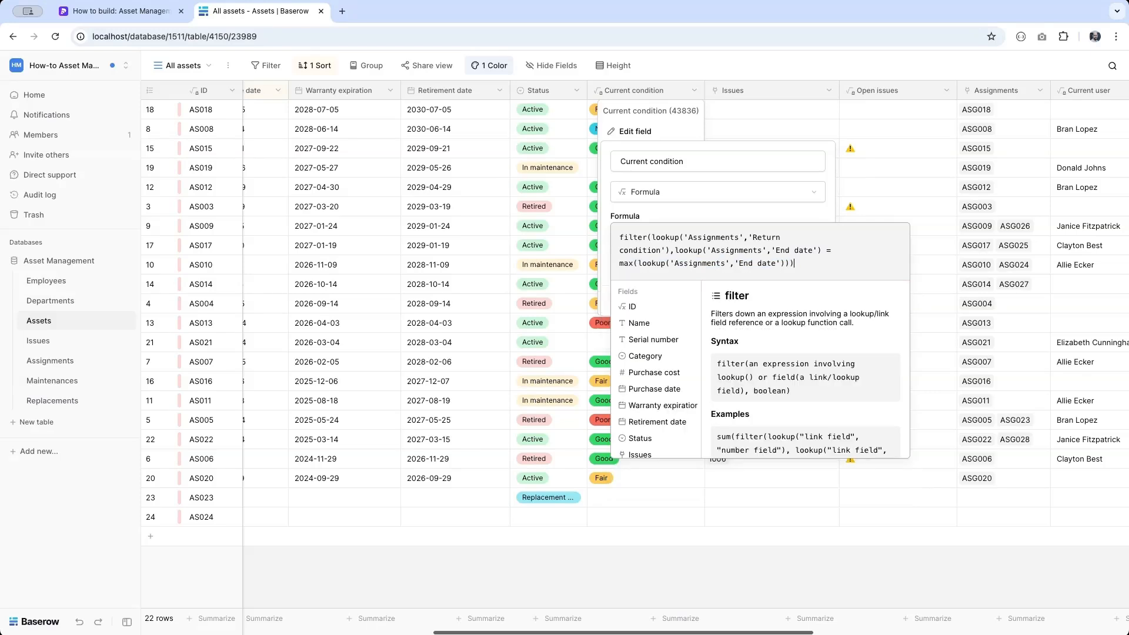
{"action": "key", "text": "Return"}
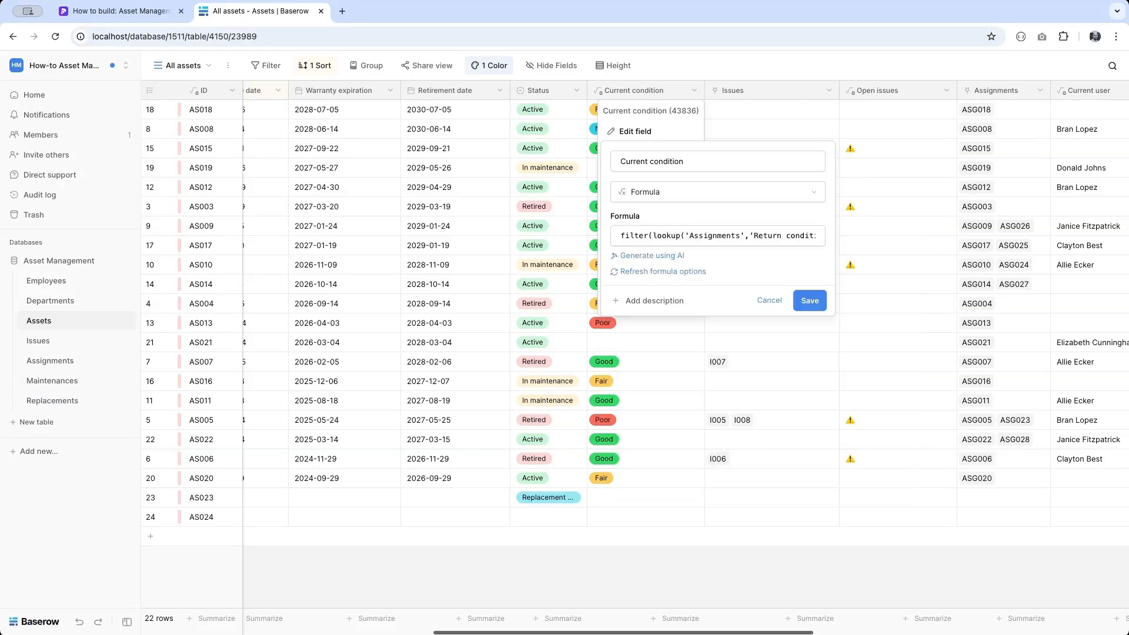
{"action": "left_click", "coordinate": [809, 301]}
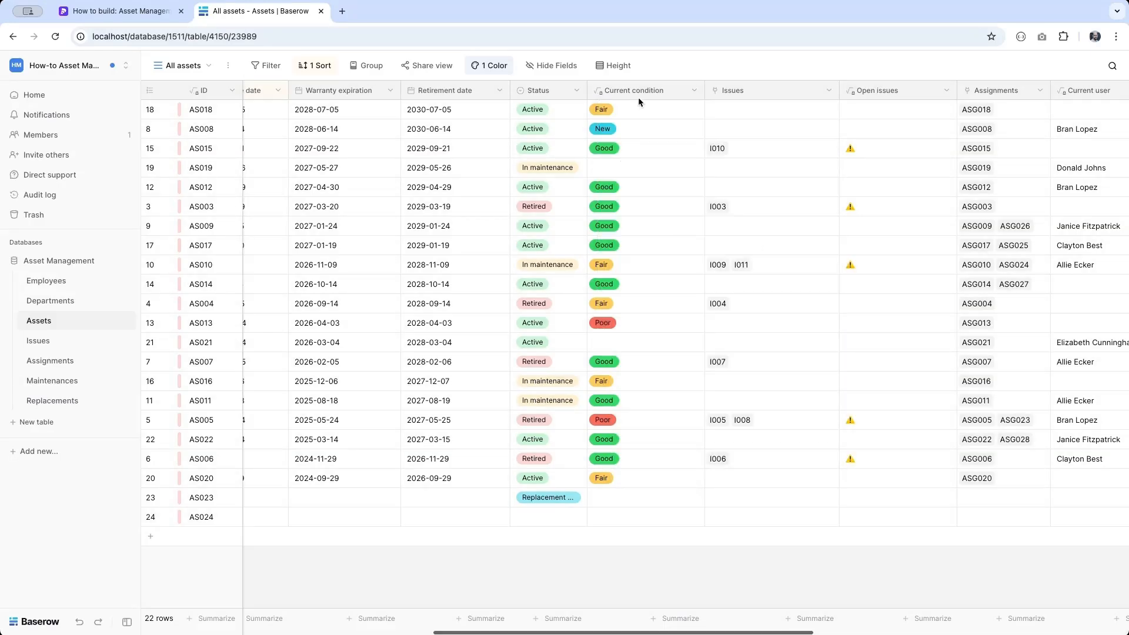
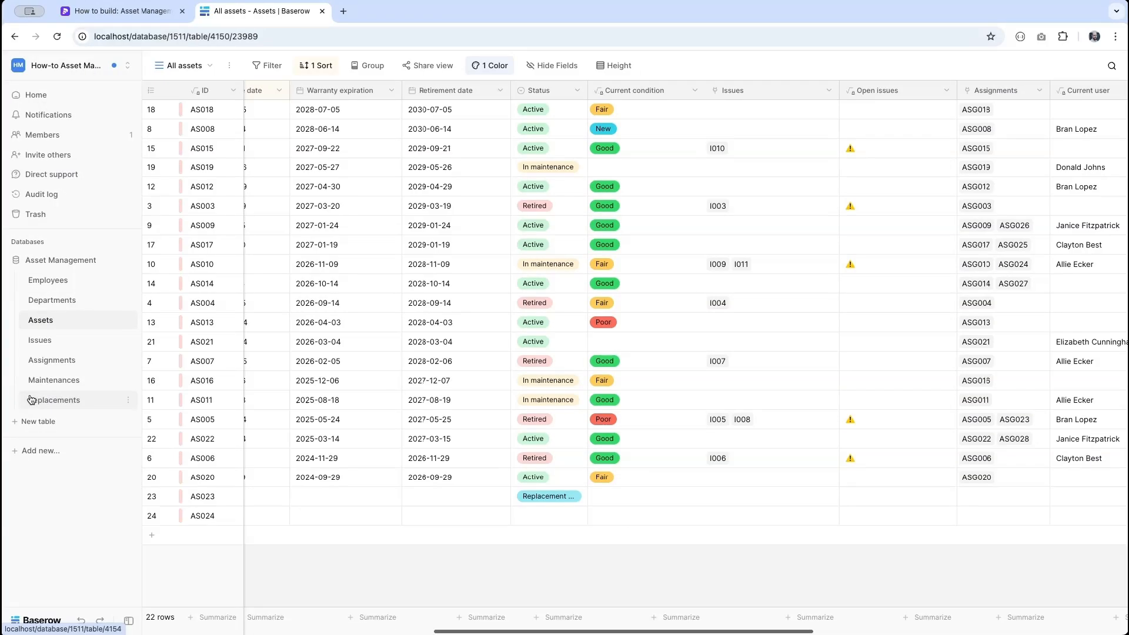
Step: In the Maintenances table, create a collaborative grid view named This month
{"action": "left_click", "coordinate": [78, 384]}
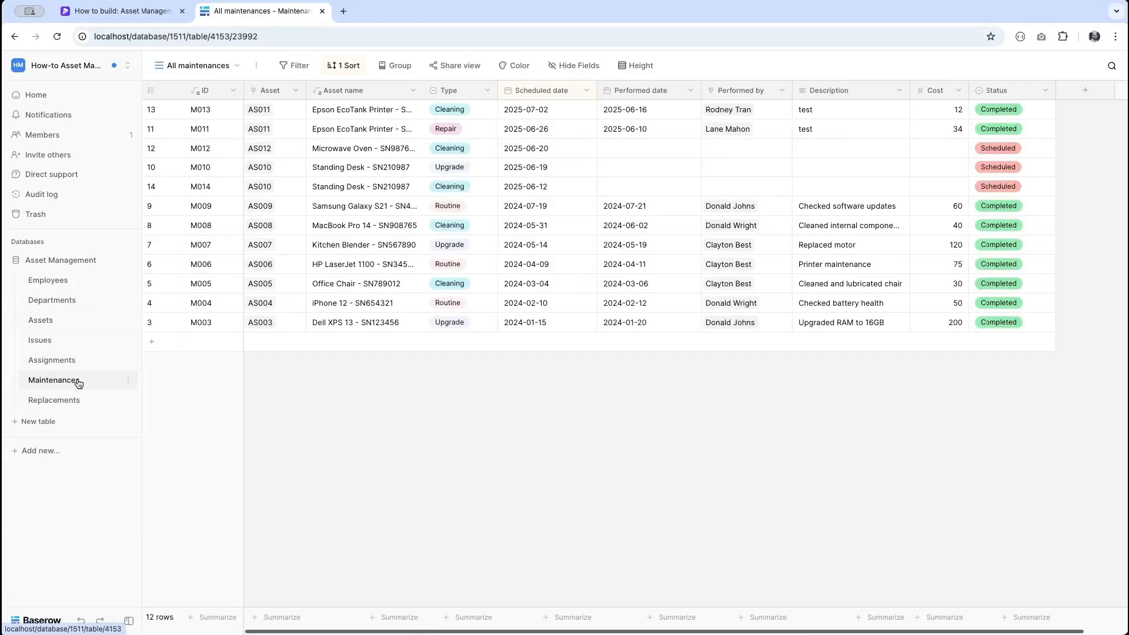
{"action": "left_click", "coordinate": [180, 65]}
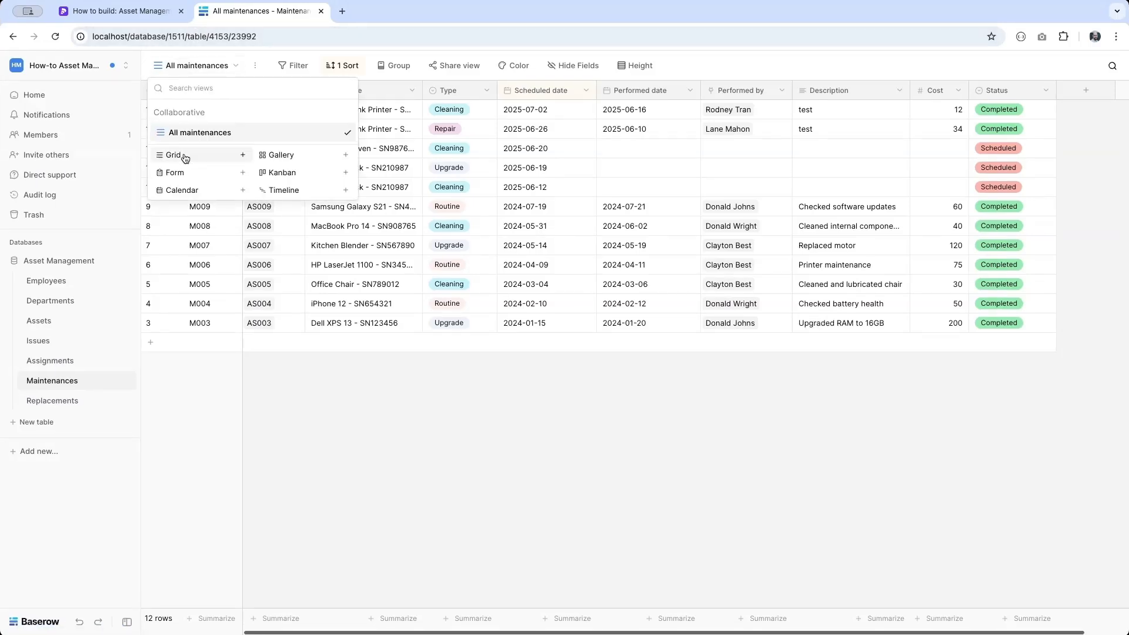
{"action": "left_click", "coordinate": [243, 155]}
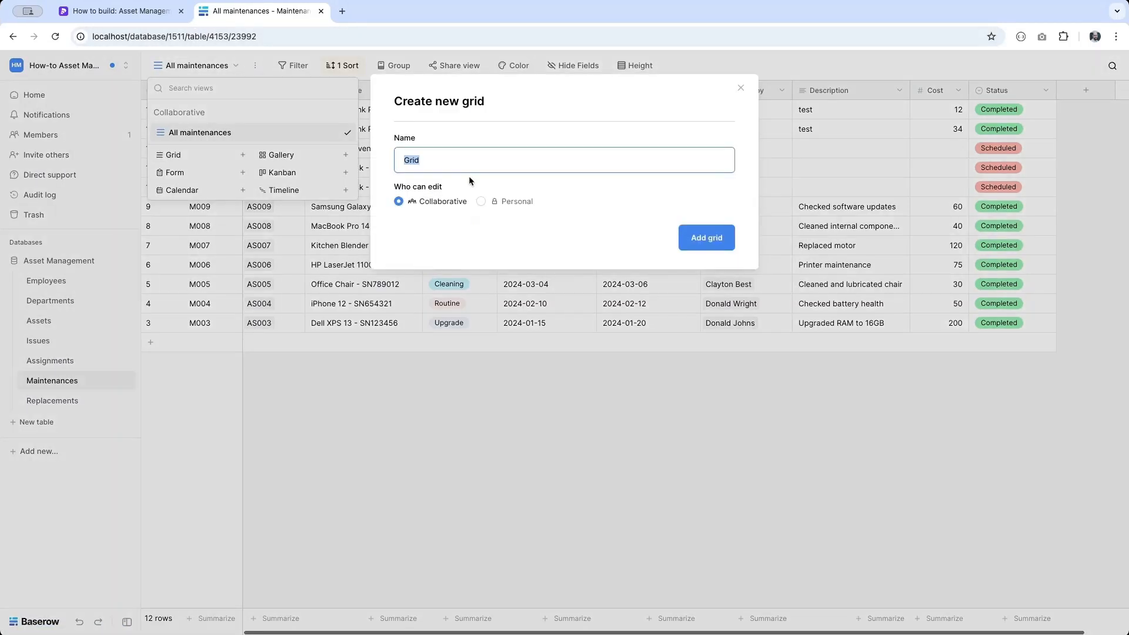
{"action": "type", "text": "This month"}
{"action": "left_click", "coordinate": [707, 235]}
Step: Filter the This month view to rows whose Scheduled date is this month
{"action": "left_click", "coordinate": [272, 66]}
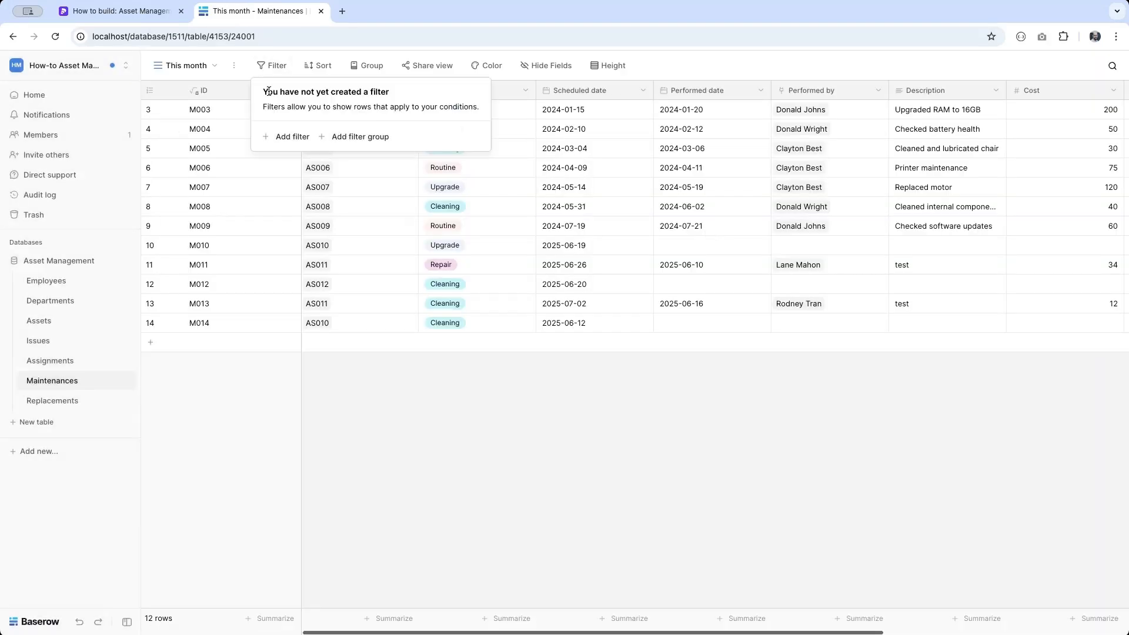
{"action": "left_click", "coordinate": [285, 137]}
{"action": "left_click", "coordinate": [353, 95]}
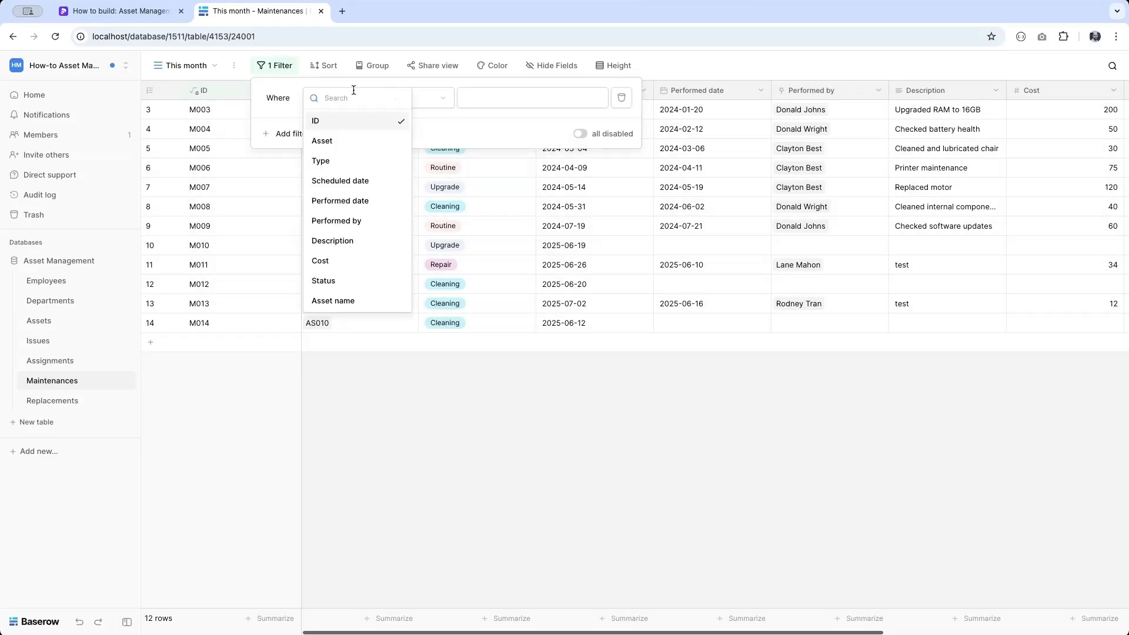
{"action": "left_click", "coordinate": [343, 181]}
{"action": "left_click", "coordinate": [503, 98]}
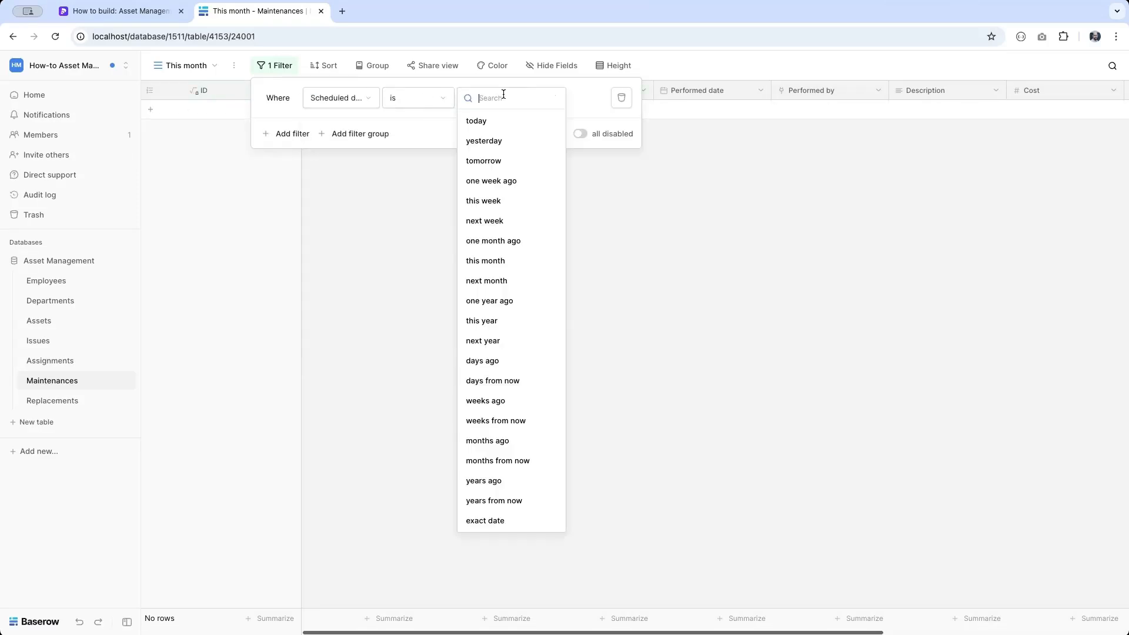
{"action": "left_click", "coordinate": [486, 259]}
{"action": "left_click", "coordinate": [499, 260]}
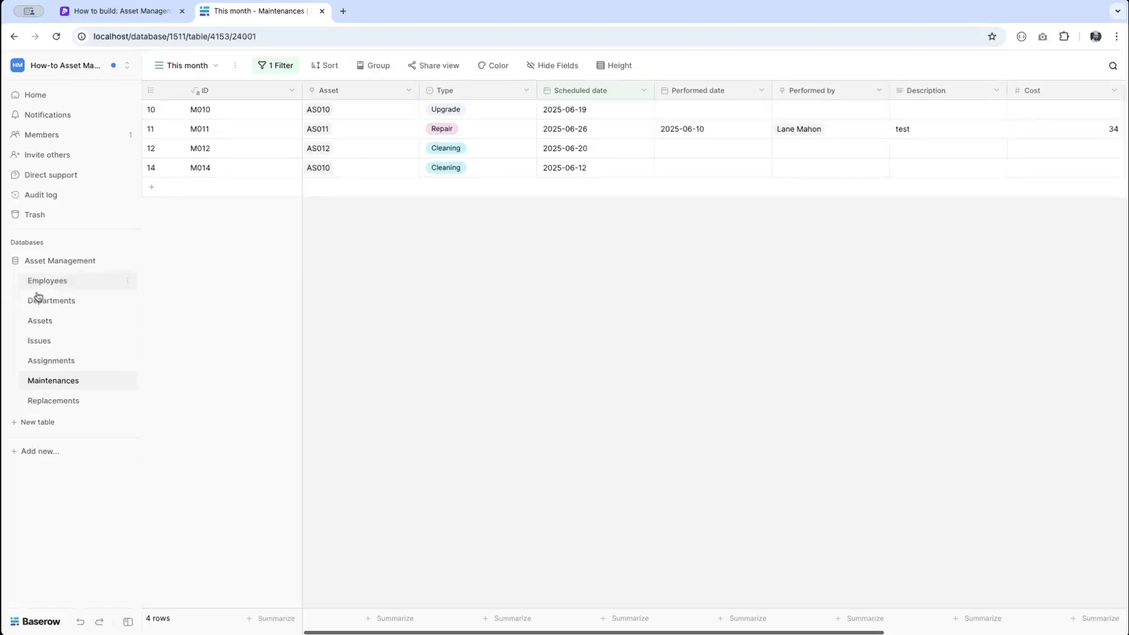
Step: In the Assets table, insert a Formula field named This month directly after the Maintenances field
{"action": "left_click", "coordinate": [59, 323]}
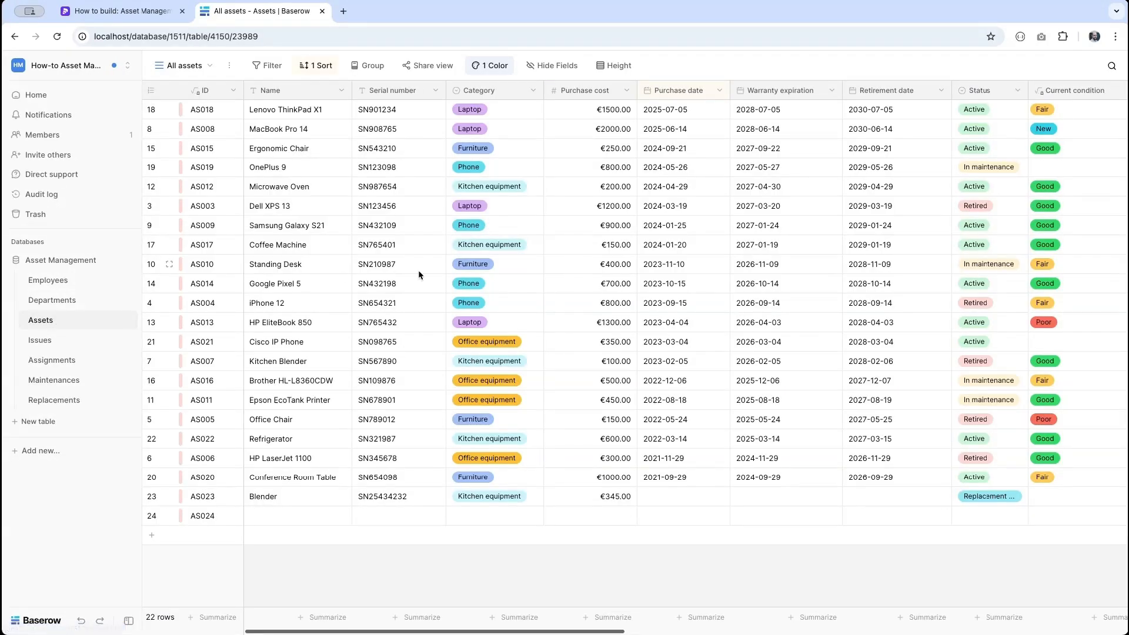
{"action": "scroll", "coordinate": [418, 270], "scroll_direction": "right", "scroll_amount": 10}
{"action": "scroll", "coordinate": [675, 298], "scroll_direction": "right", "scroll_amount": 8}
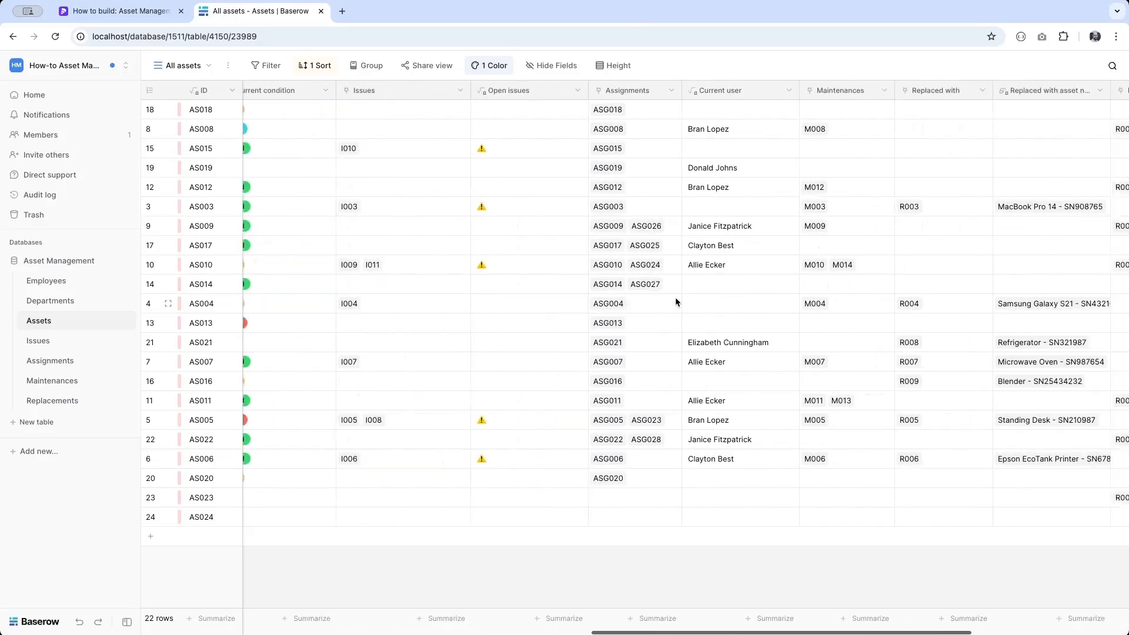
{"action": "left_click", "coordinate": [589, 90]}
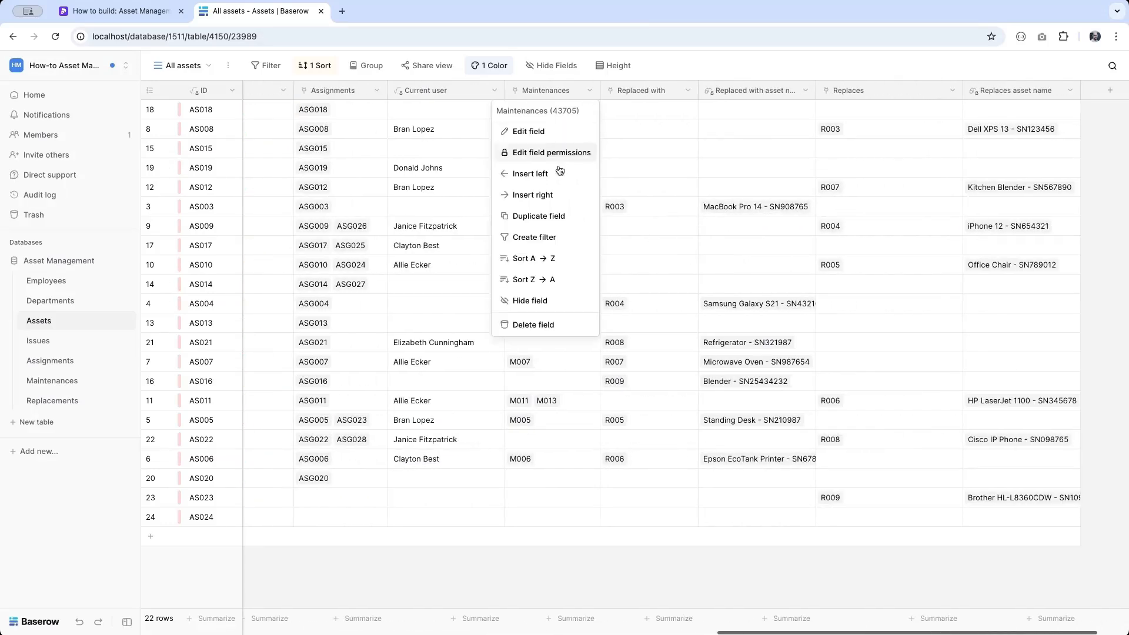
{"action": "left_click", "coordinate": [548, 193]}
{"action": "left_click", "coordinate": [534, 223]}
{"action": "type", "text": "This month"}
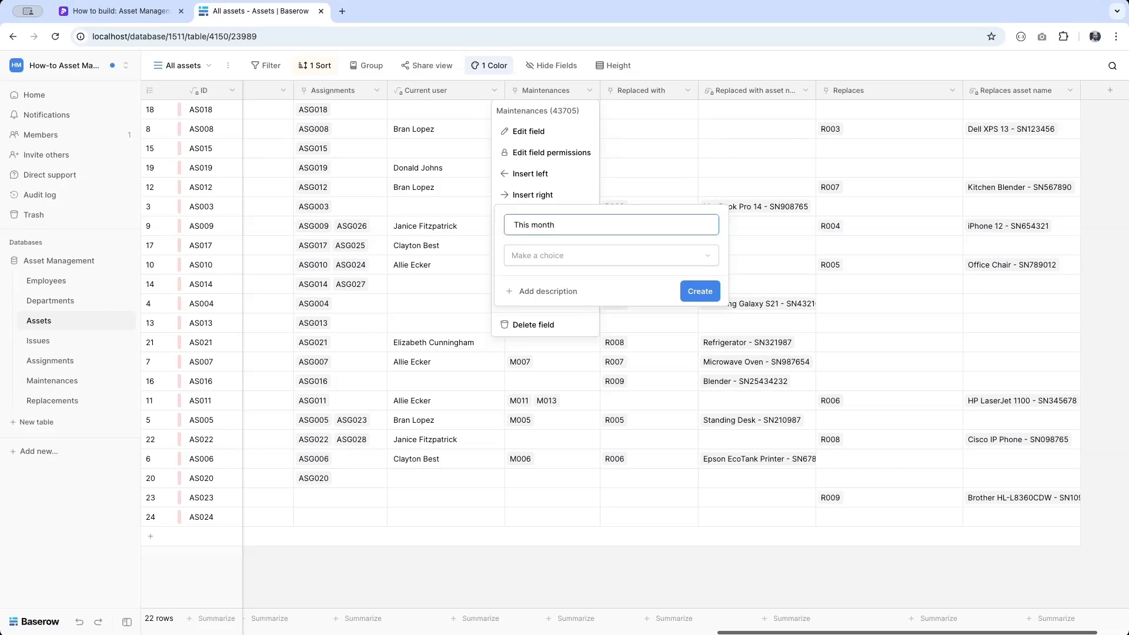
{"action": "left_click", "coordinate": [595, 256]}
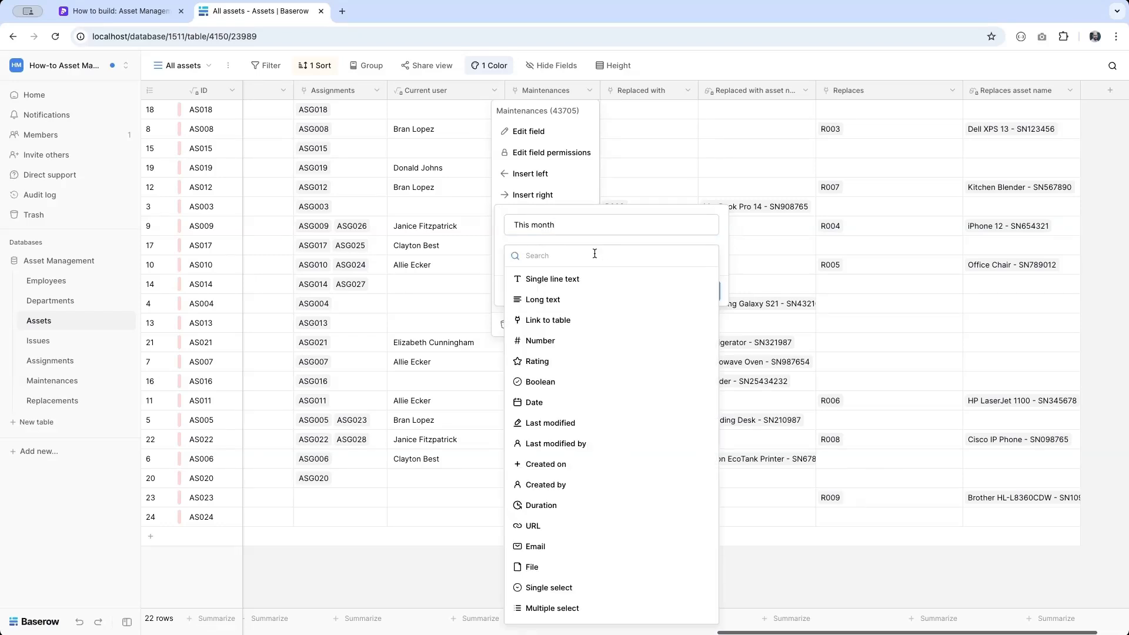
{"action": "type", "text": "for"}
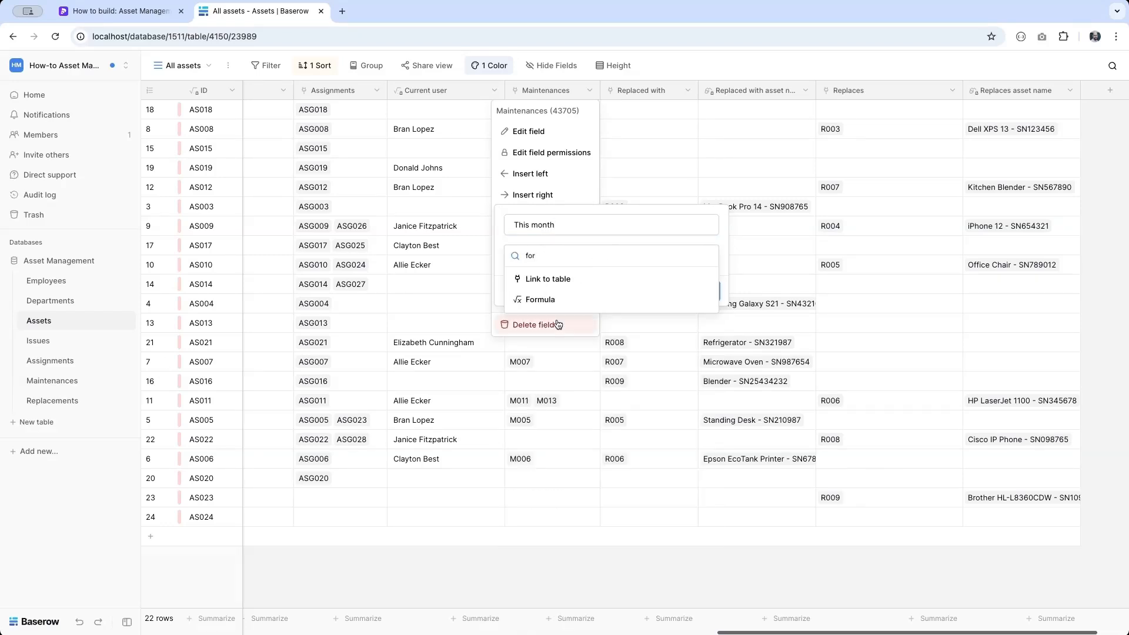
{"action": "left_click", "coordinate": [541, 301]}
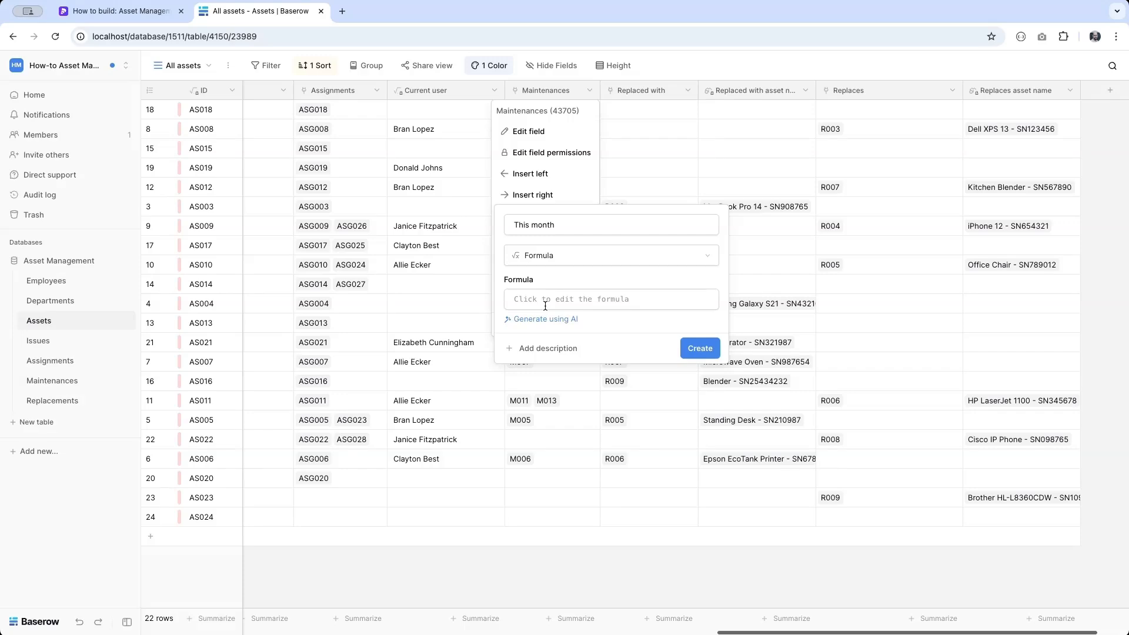
{"action": "left_click", "coordinate": [545, 300]}
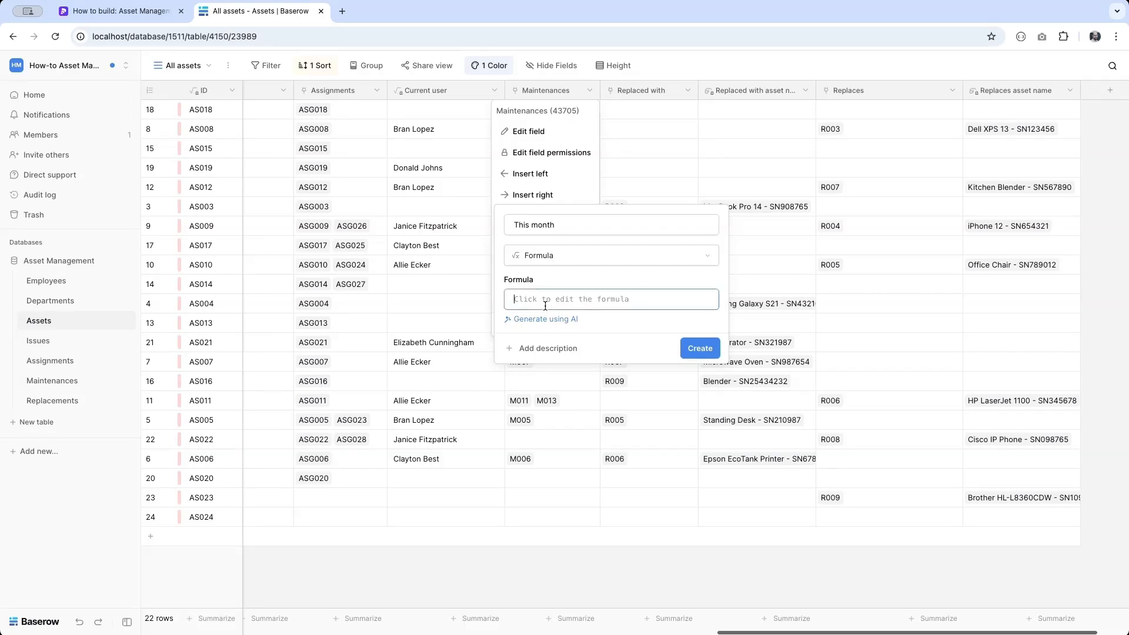
Step: Begin the This month formula with filter(lookup('Maintenances','Scheduled date')
{"action": "type", "text": "filter("}
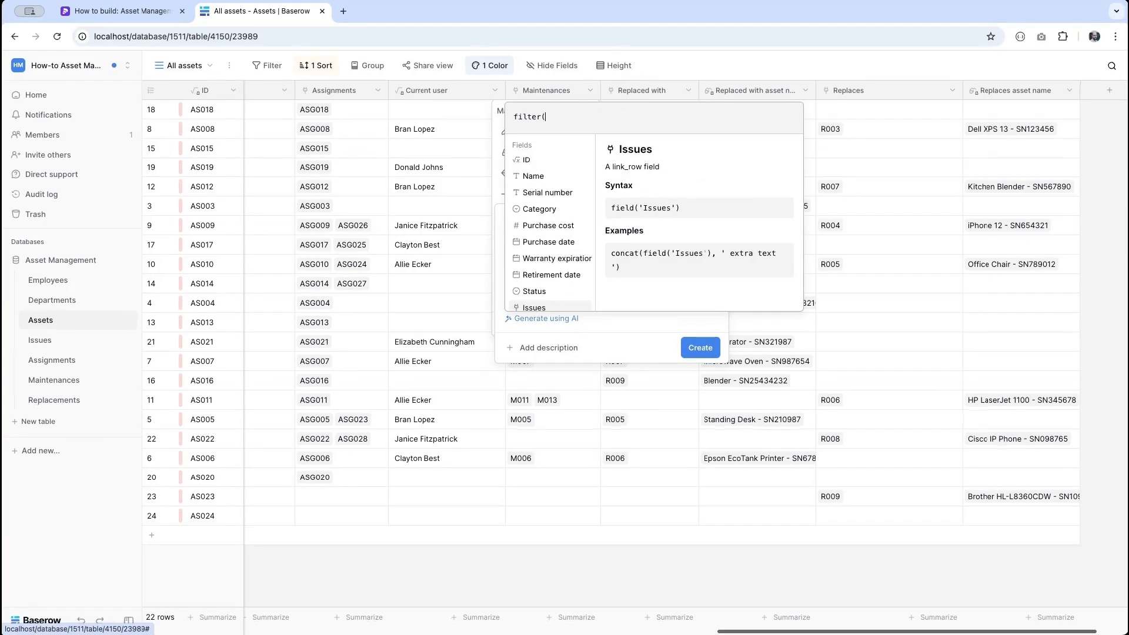
{"action": "type", "text": "lookup('M"}
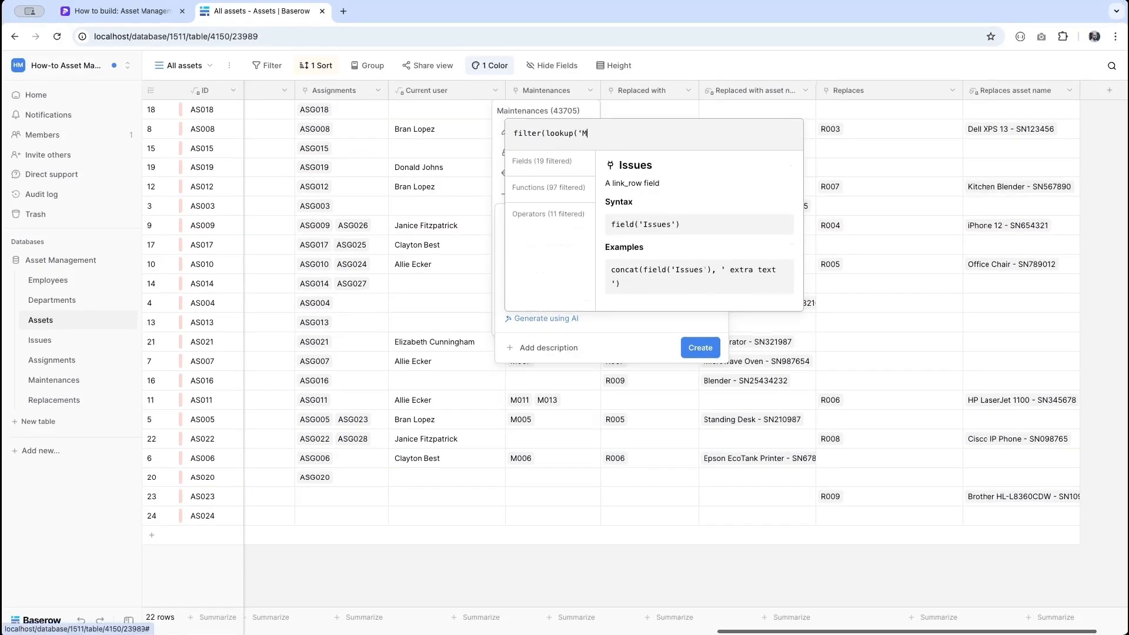
{"action": "type", "text": "aintenances','"}
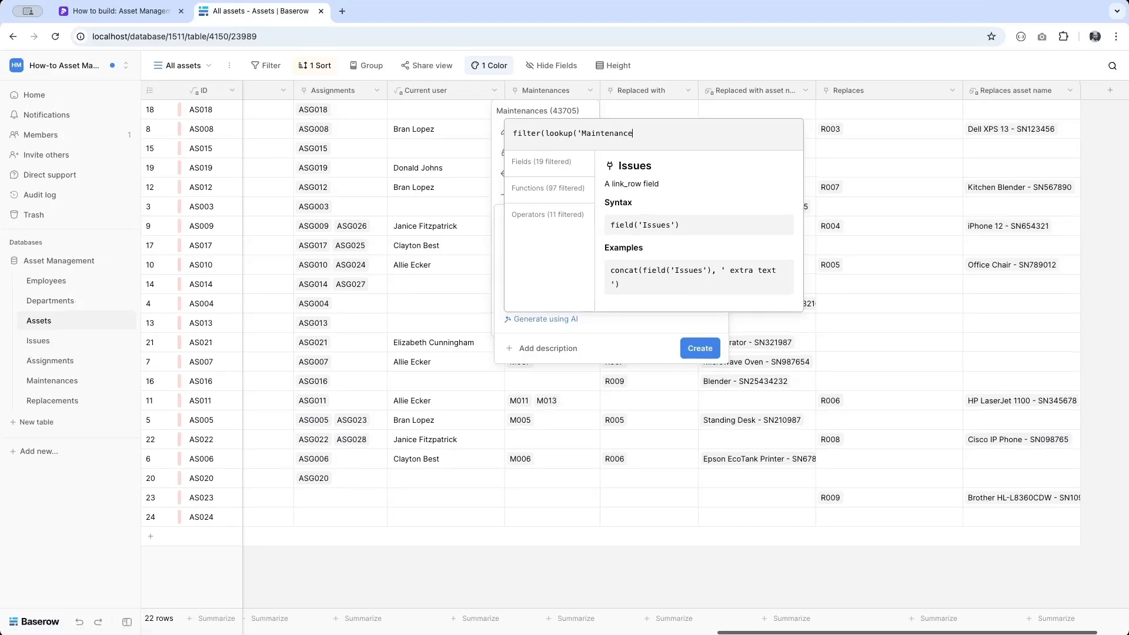
{"action": "type", "text": "Scheduled date')"}
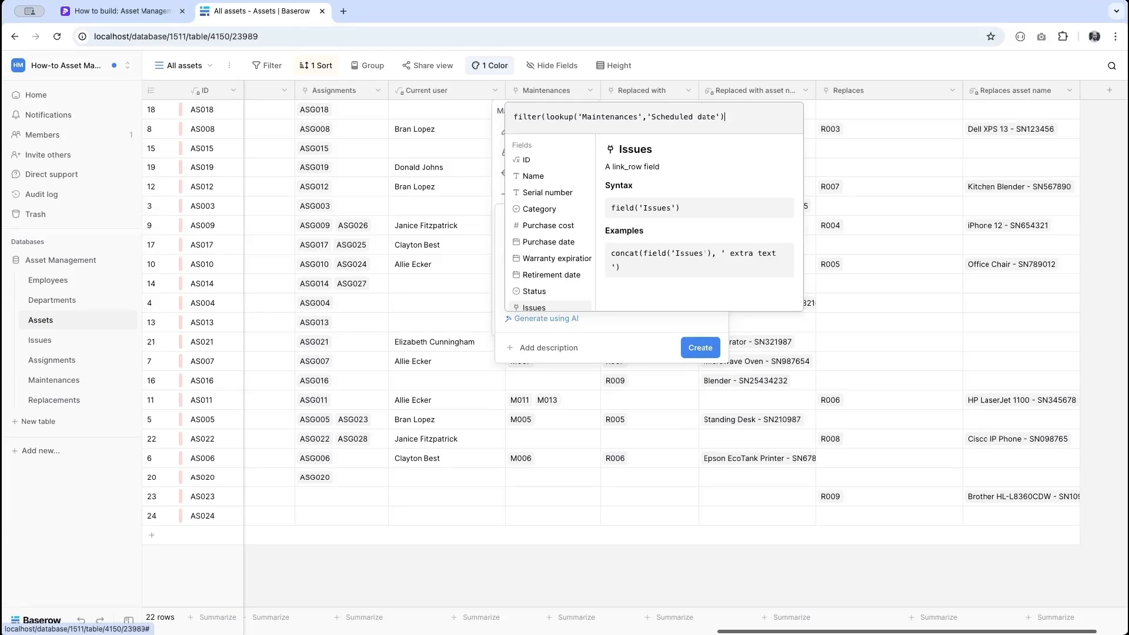
Step: Add an and() condition to the filter requiring lookup('Maintenances','Status') = 'Scheduled'
{"action": "type", "text": ","}
{"action": "type", "text": "and()"}
{"action": "type", "text": "lookup('"}
{"action": "type", "text": "Maintenance"}
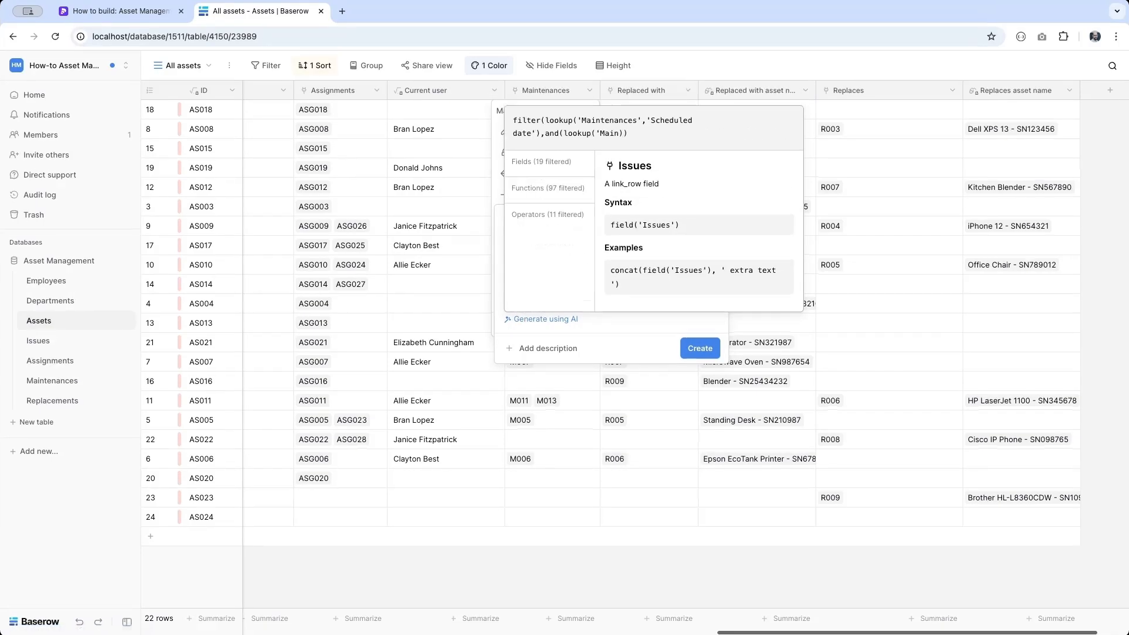
{"action": "type", "text": "s','"}
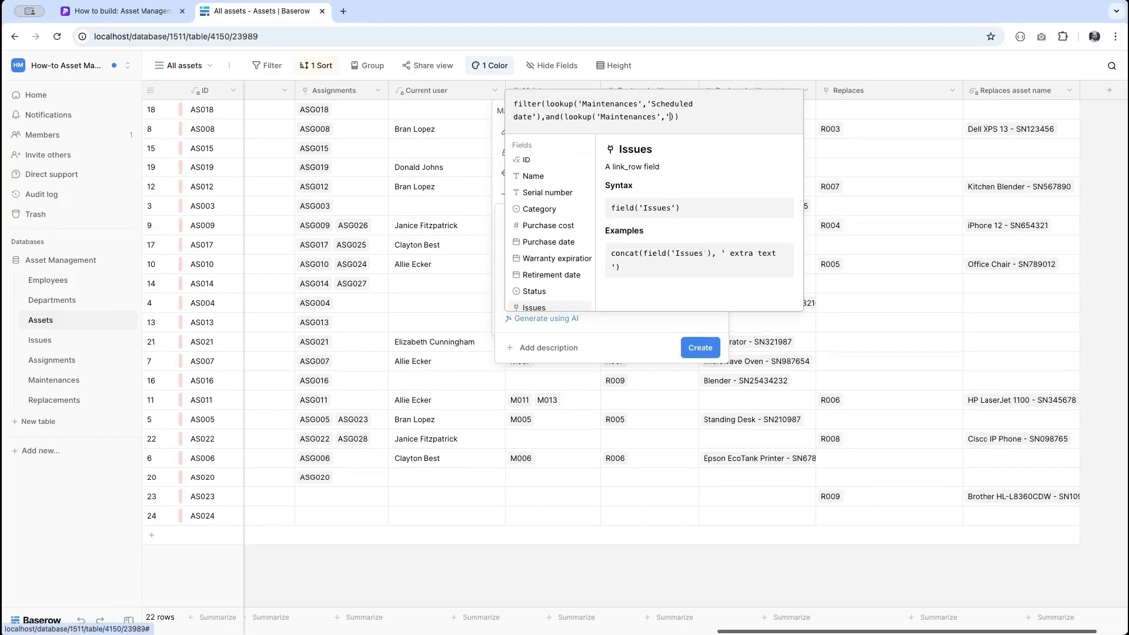
{"action": "type", "text": "Status',"}
{"action": "type", "text": " = 'Scheduled'"}
{"action": "type", "text": "'"}
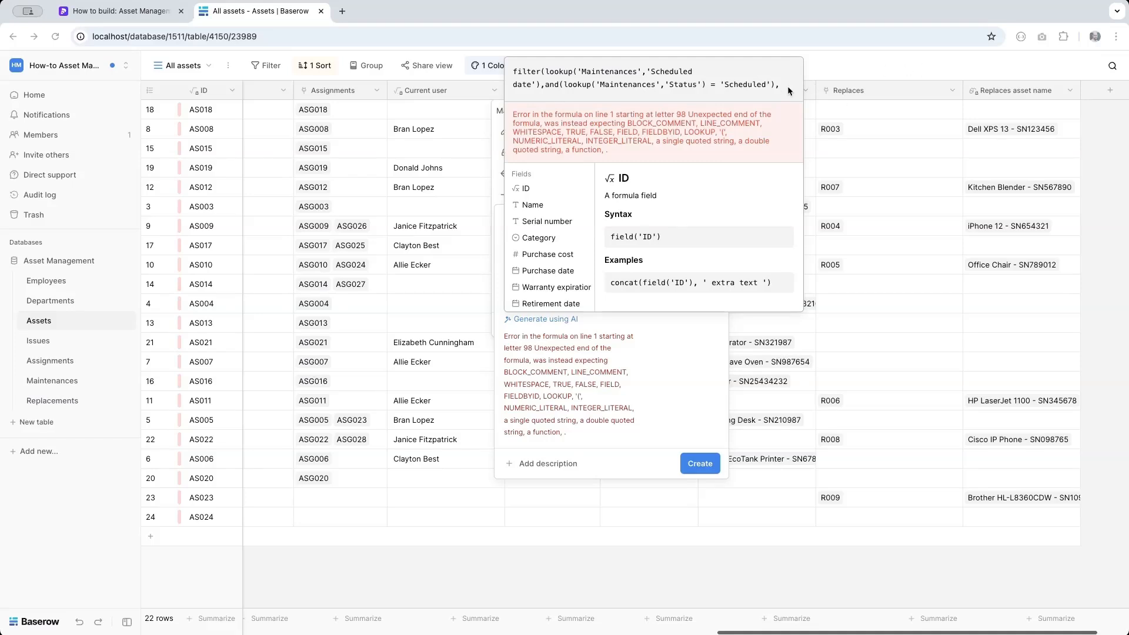
Step: Add the condition month(lookup('Maintenances','Scheduled date')) = month(today()) and try to create the This month field
{"action": "type", "text": "month(lookup('Maintenances','Scheduled date')) = month(today())"}
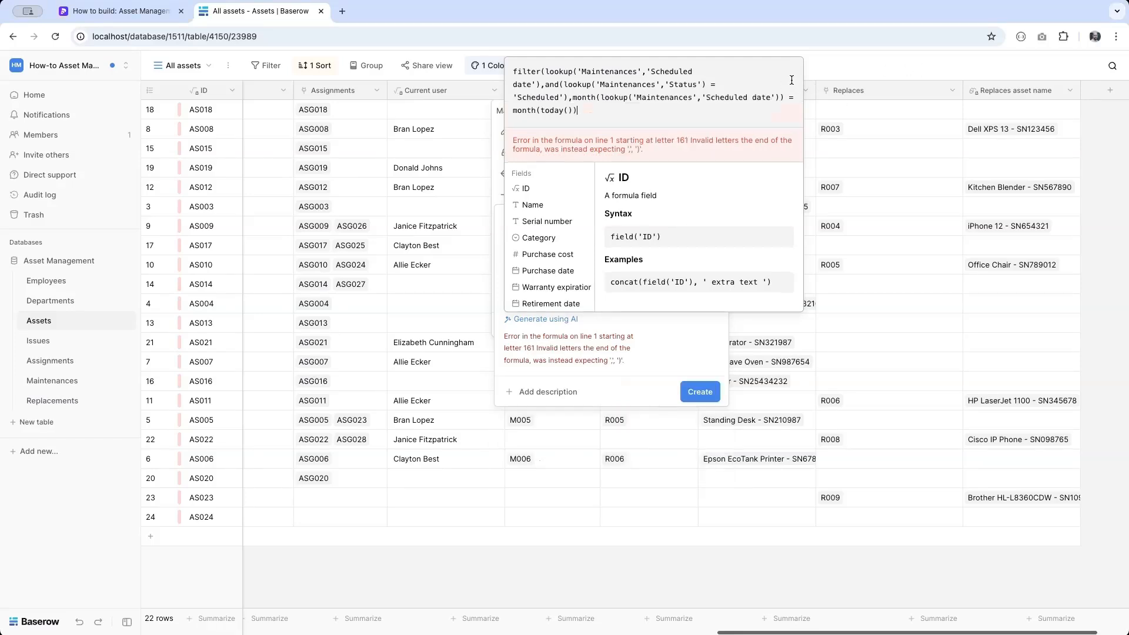
{"action": "type", "text": ")"}
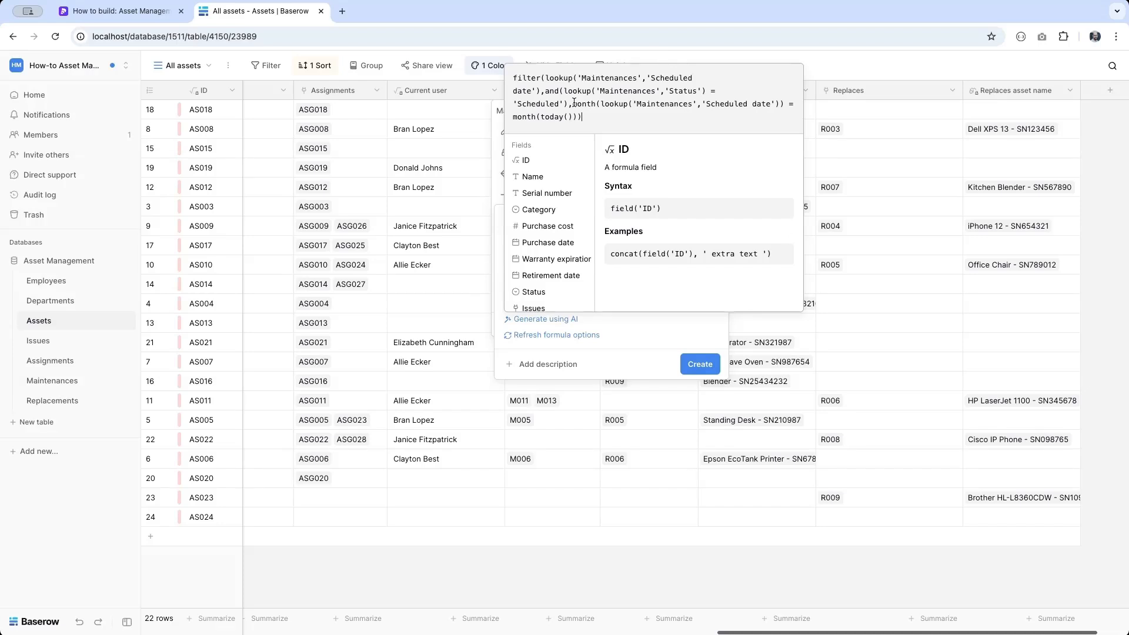
{"action": "double_click", "coordinate": [615, 105]}
{"action": "key", "text": "Left"}
{"action": "key", "text": "Left"}
{"action": "key", "text": "Left"}
{"action": "key", "text": "Left"}
{"action": "key", "text": "Left"}
{"action": "key", "text": "Left"}
{"action": "key", "text": "Left"}
{"action": "key", "text": "shift+super+Right"}
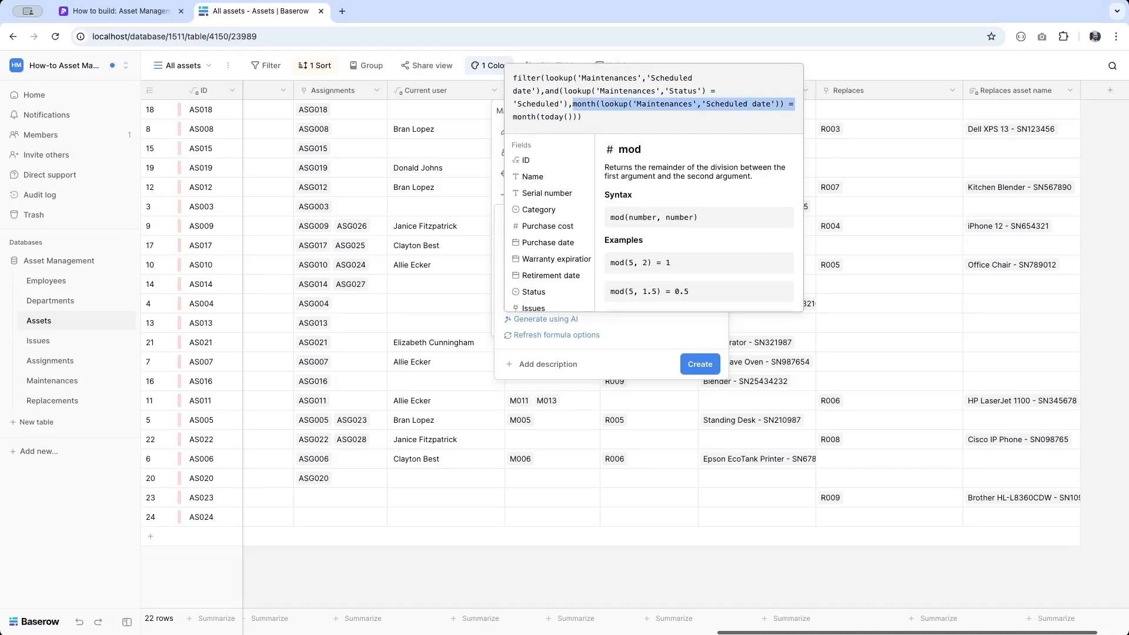
{"action": "key", "text": "Left"}
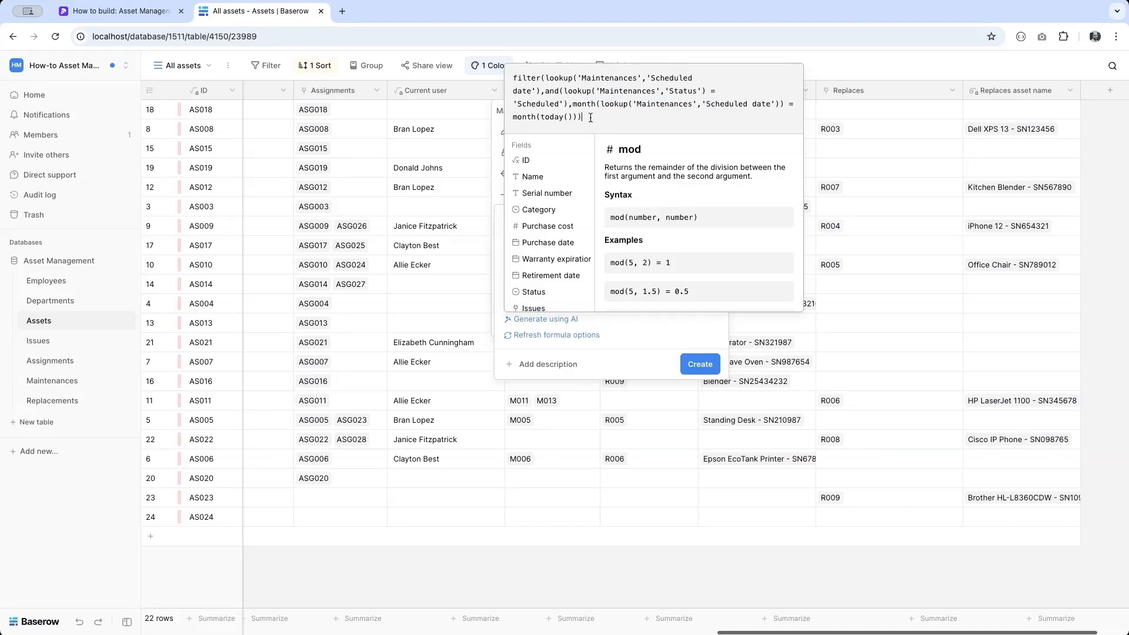
{"action": "left_click", "coordinate": [687, 364]}
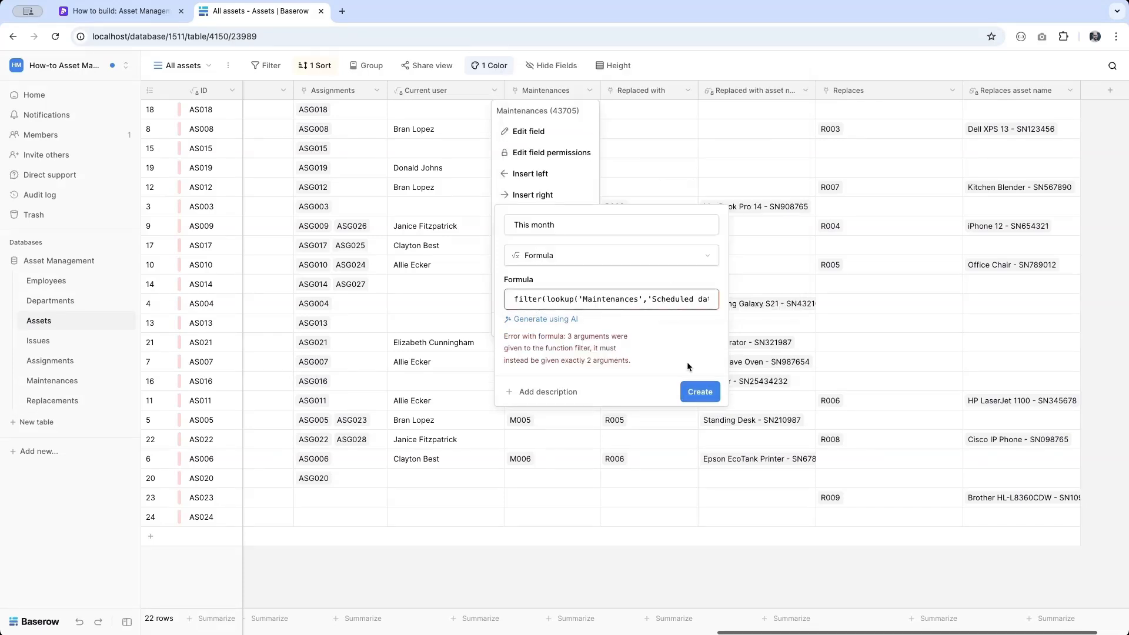
Step: Replace the formula with filter(lookup('Maintenances','Scheduled date'), and(lookup('Maintenances','Status') = 'Scheduled', month(lookup('Maintenances','Scheduled date')) = month(today()))) and create the field
{"action": "left_click", "coordinate": [555, 304]}
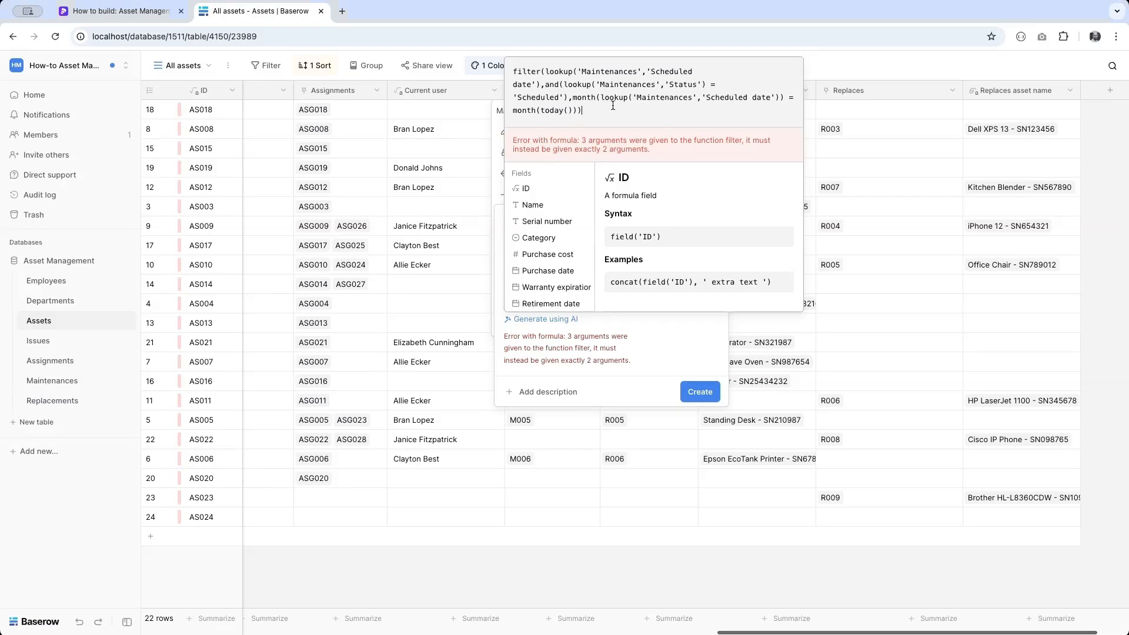
{"action": "key", "text": "super+a"}
{"action": "key", "text": "super+v"}
{"action": "key", "text": "Return"}
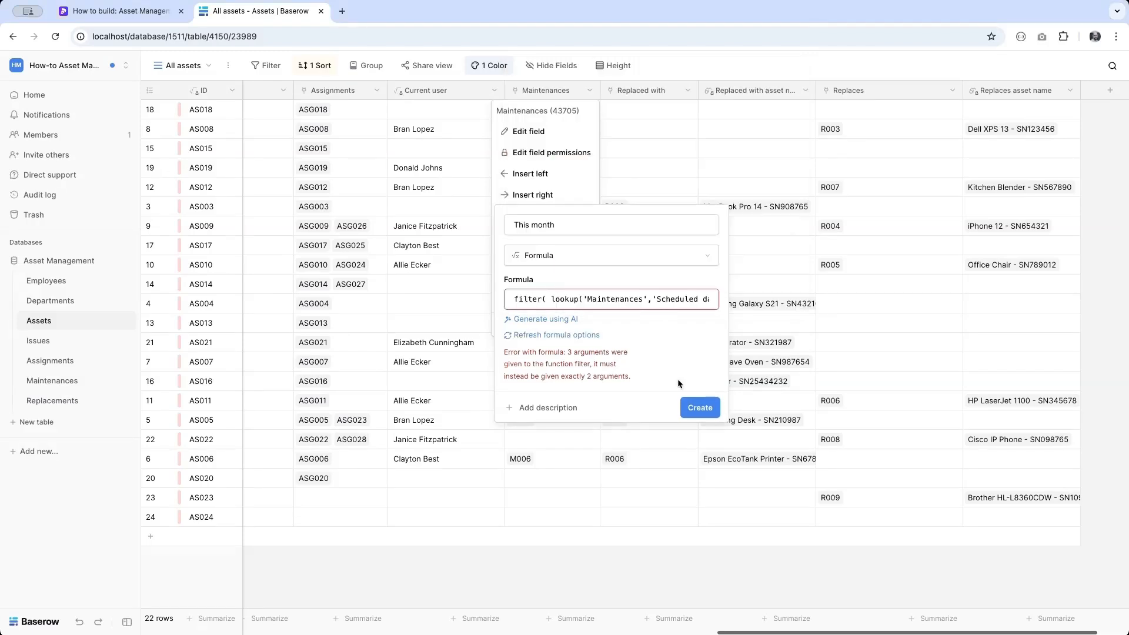
{"action": "left_click", "coordinate": [700, 407]}
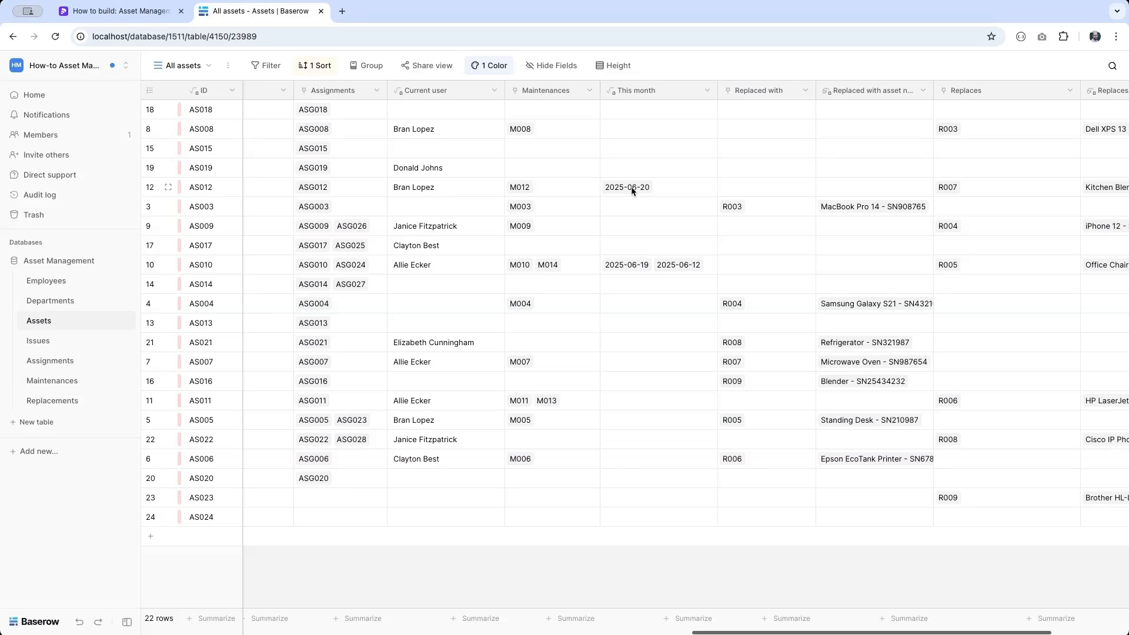
Step: Check the This month dates in the Assets table, then review the field's full formula and close it without changes
{"action": "left_click", "coordinate": [646, 192]}
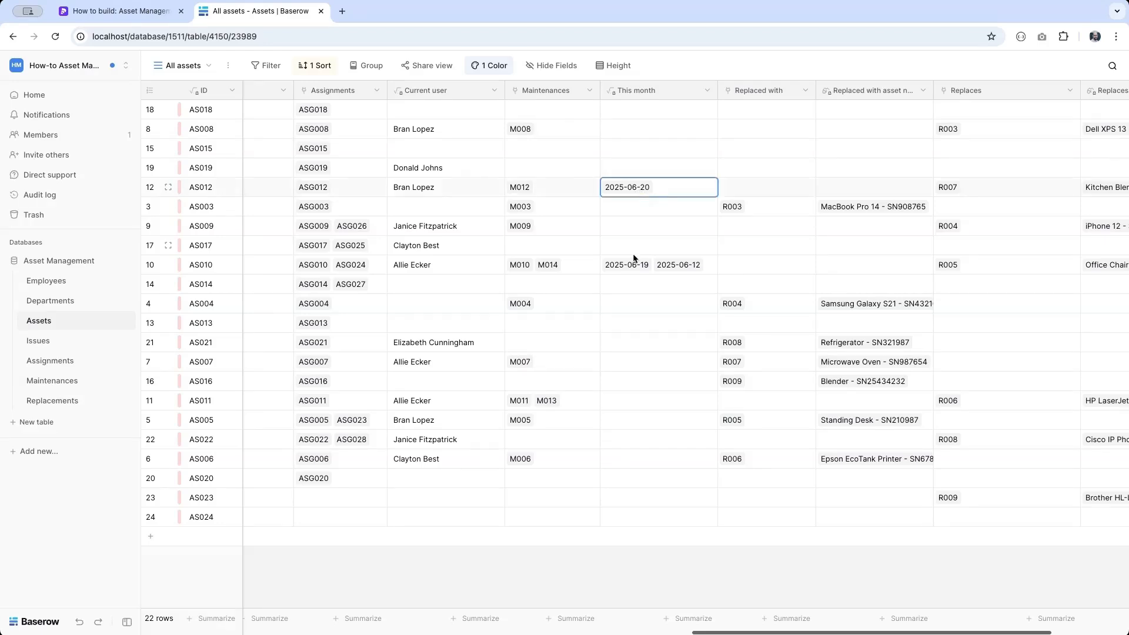
{"action": "left_click", "coordinate": [707, 91]}
{"action": "left_click", "coordinate": [675, 133]}
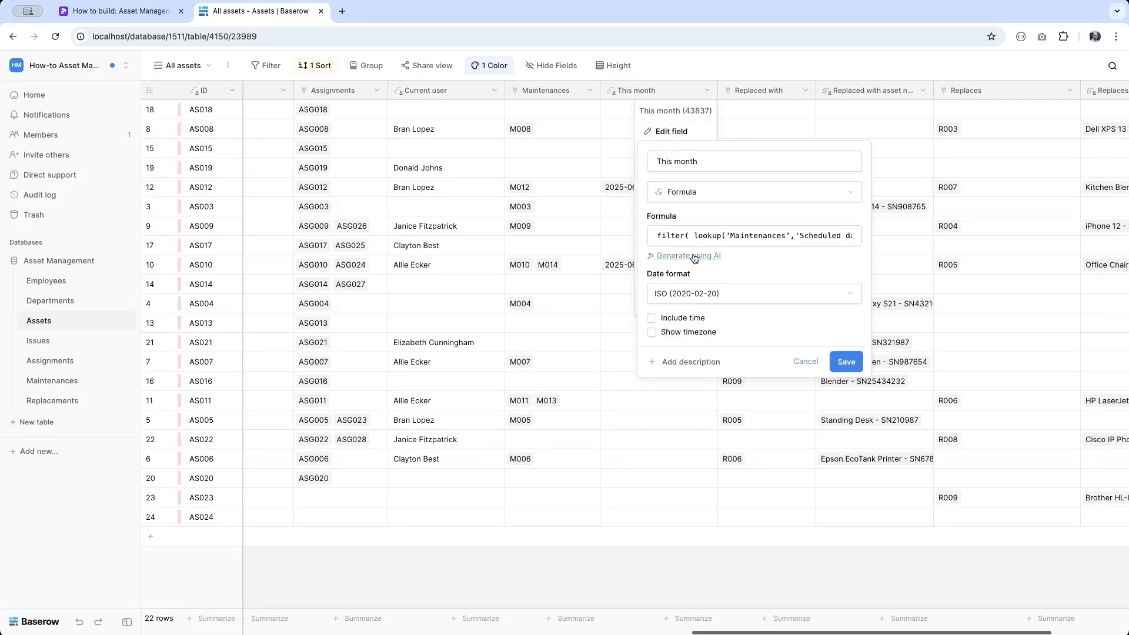
{"action": "left_click", "coordinate": [678, 238]}
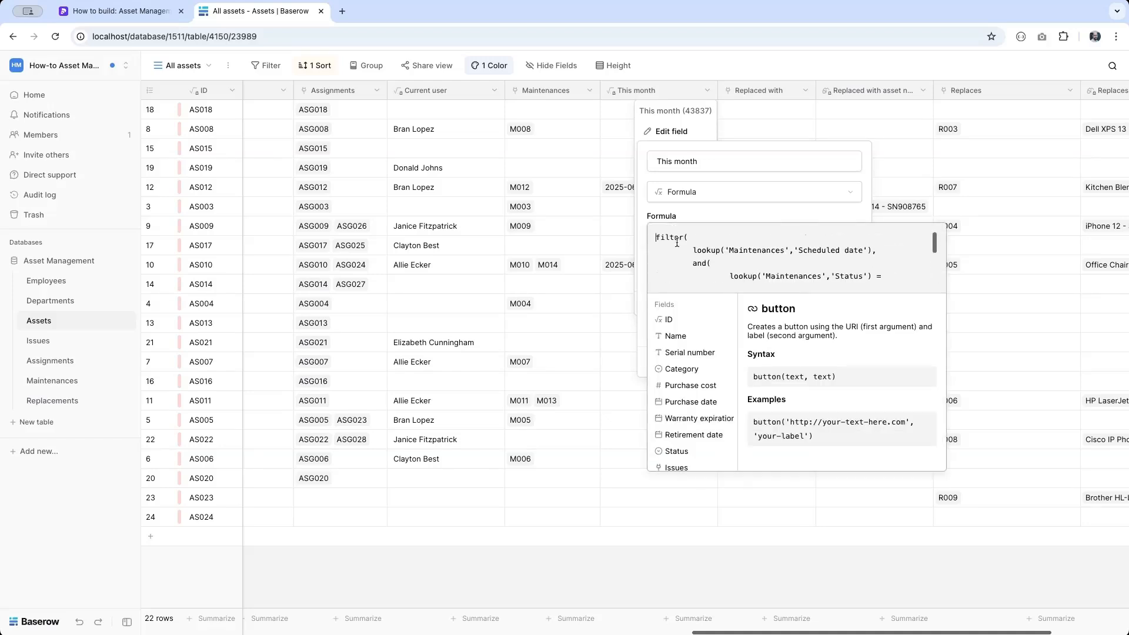
{"action": "scroll", "coordinate": [729, 261], "scroll_direction": "down", "scroll_amount": 3}
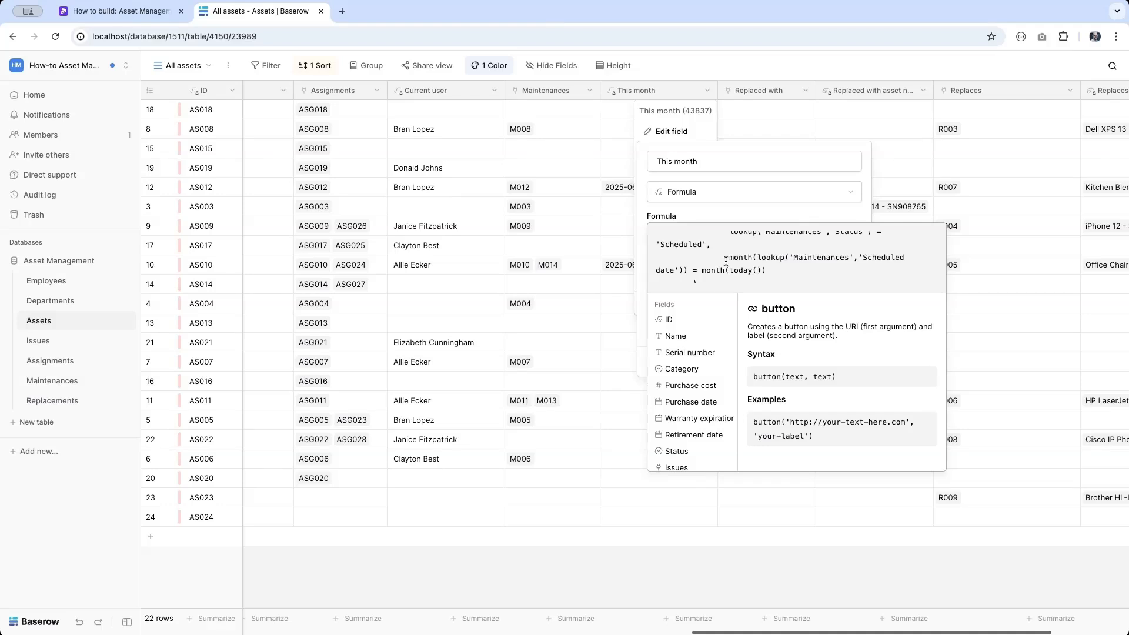
{"action": "scroll", "coordinate": [725, 267], "scroll_direction": "up", "scroll_amount": 4}
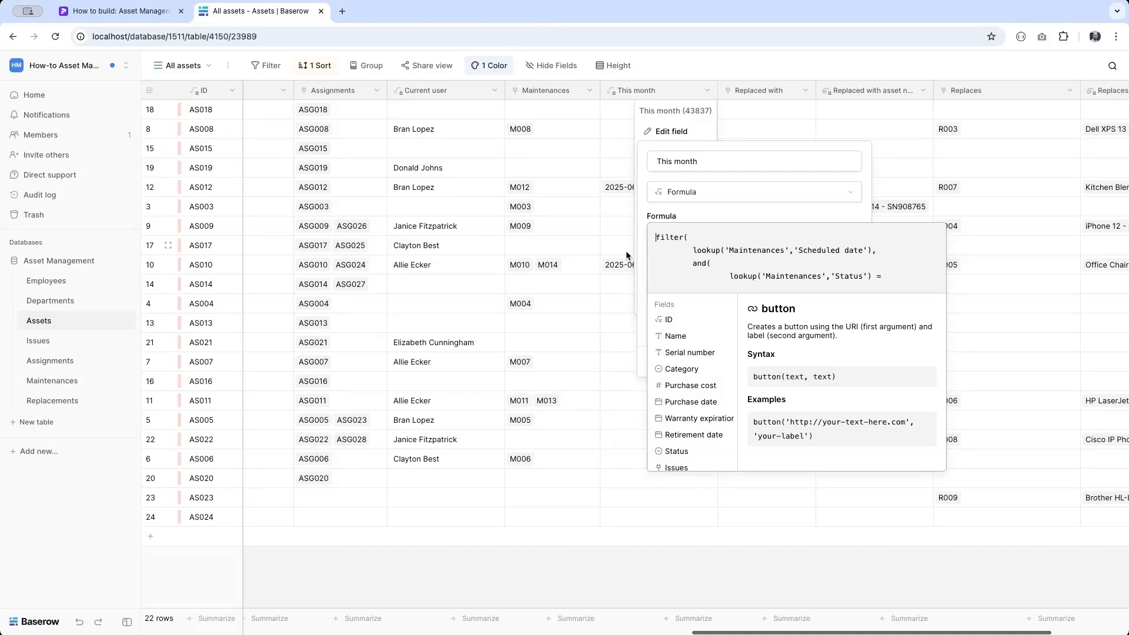
{"action": "left_click", "coordinate": [608, 246]}
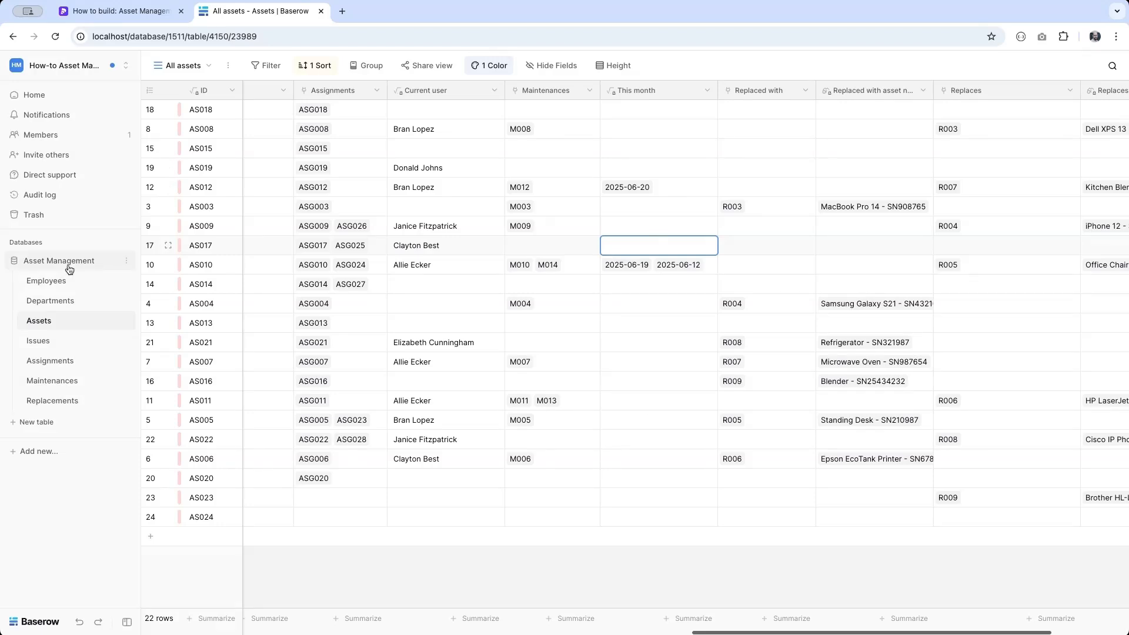
Step: Look at the Issues table and the This month view of the Maintenances table
{"action": "left_click", "coordinate": [62, 346]}
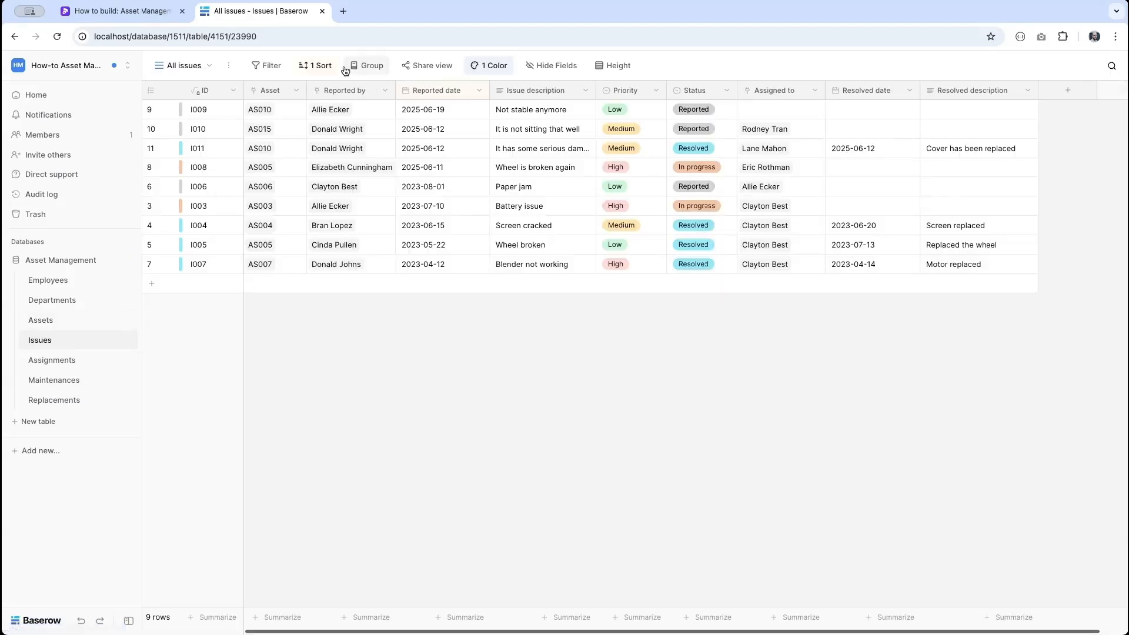
{"action": "left_click", "coordinate": [64, 381]}
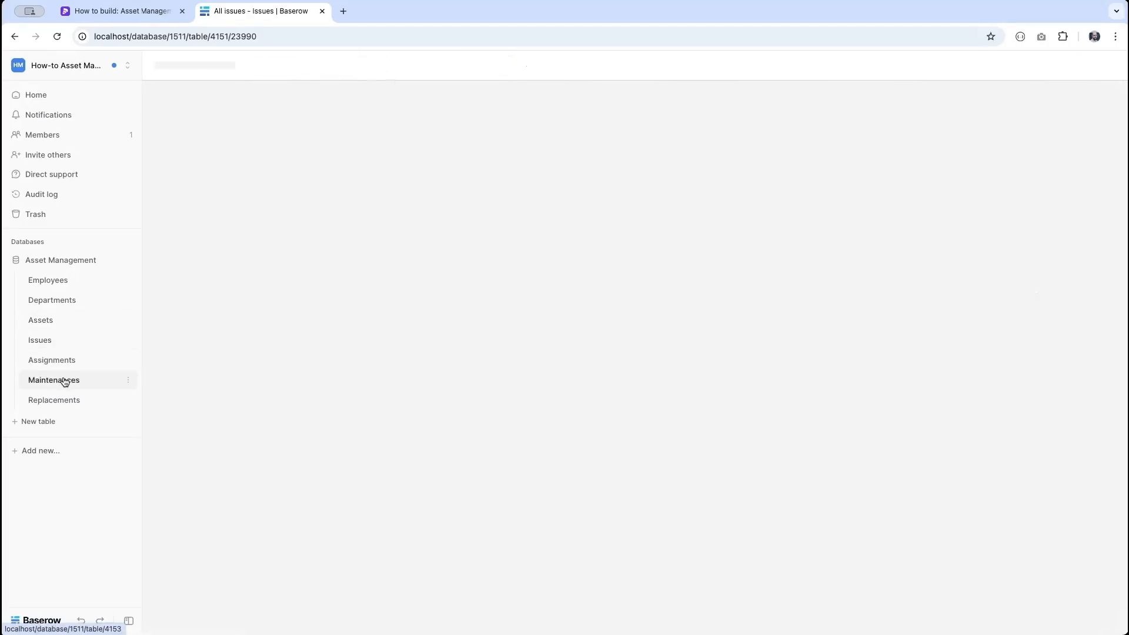
{"action": "scroll", "coordinate": [505, 130], "scroll_direction": "left", "scroll_amount": 6}
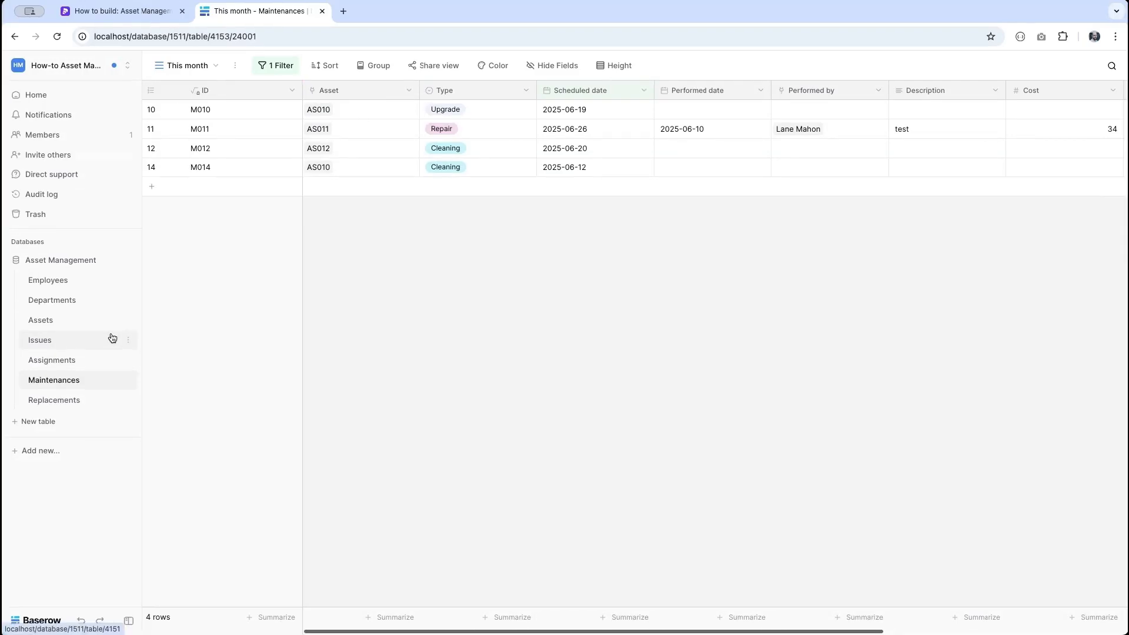
Step: In the Issues table, insert a new Lookup field named Asset name directly after the Asset field
{"action": "left_click", "coordinate": [94, 340]}
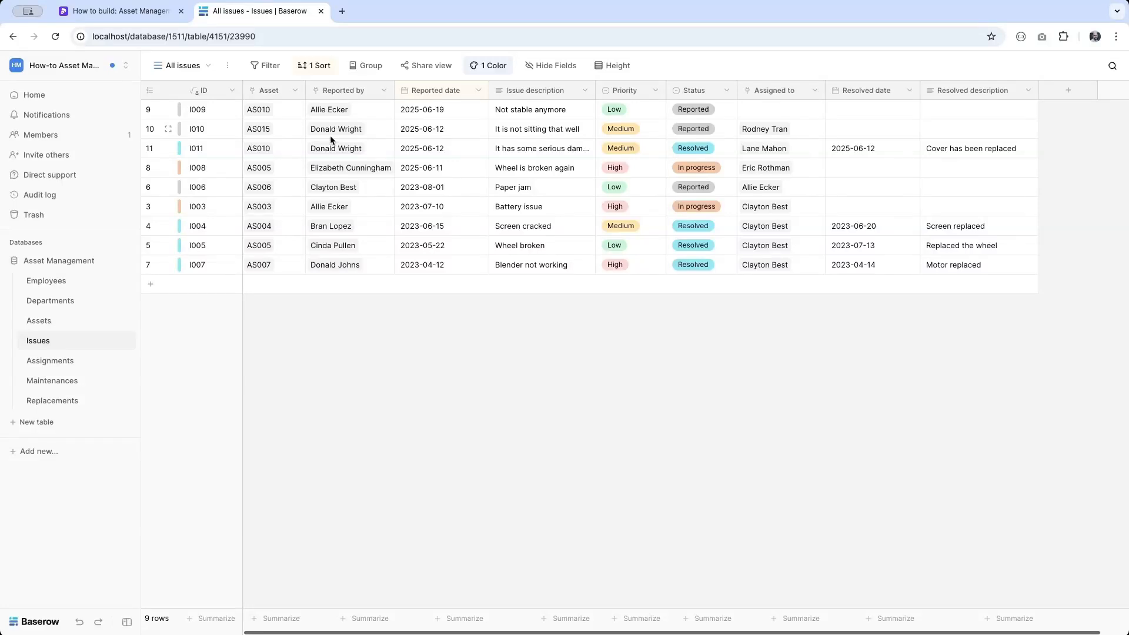
{"action": "left_click", "coordinate": [295, 90]}
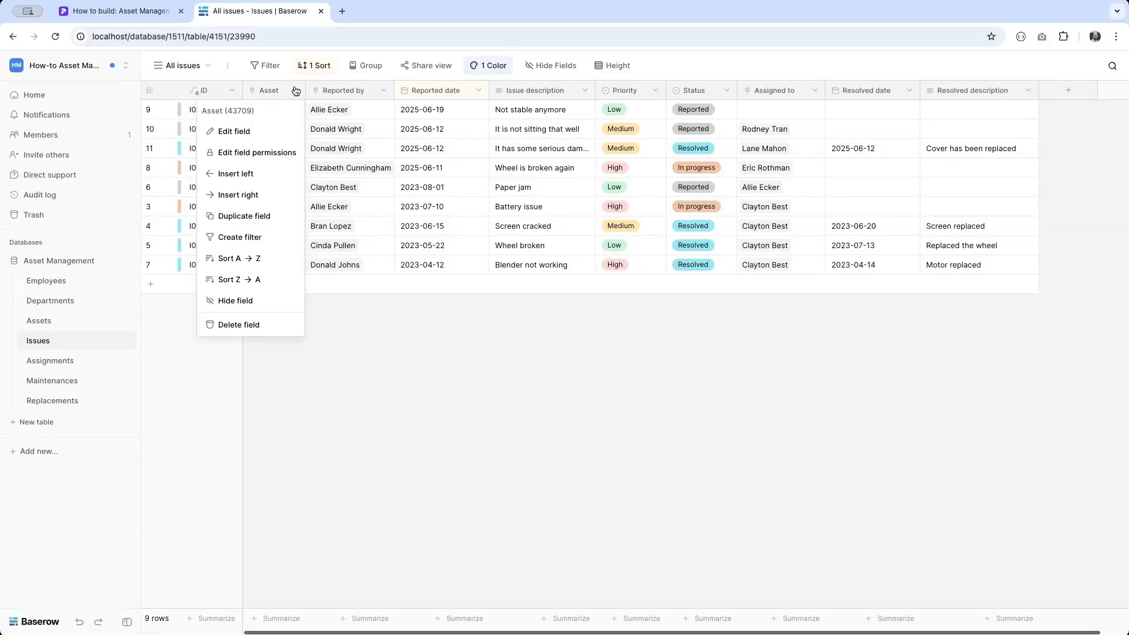
{"action": "left_click", "coordinate": [246, 195]}
{"action": "left_click", "coordinate": [289, 247]}
{"action": "type", "text": "loo"}
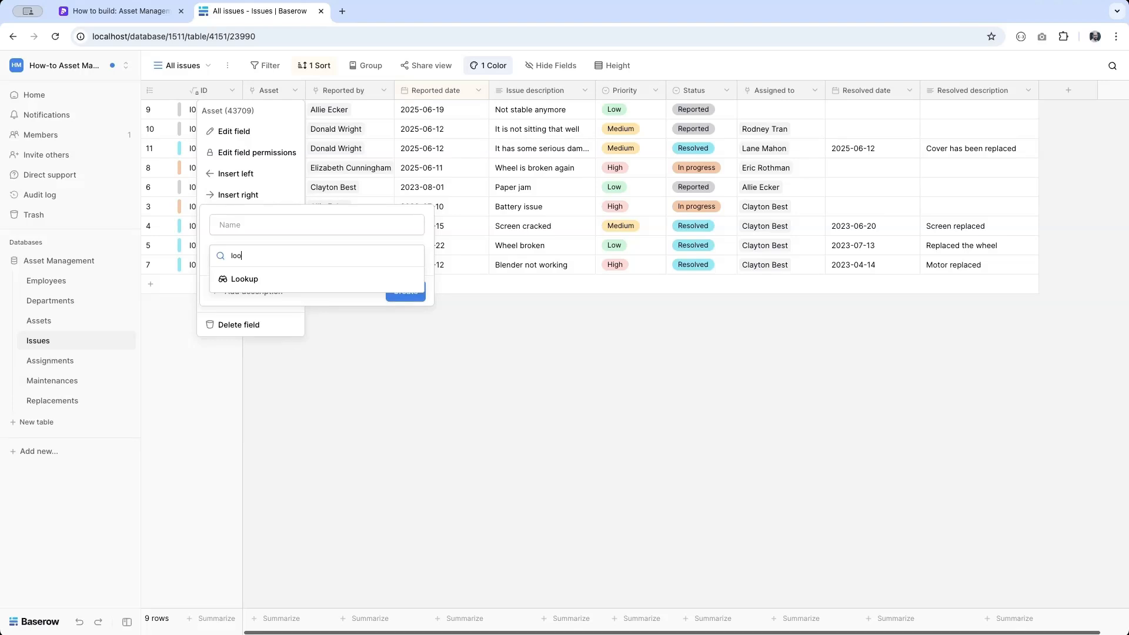
{"action": "left_click", "coordinate": [275, 278]}
{"action": "double_click", "coordinate": [266, 233]}
{"action": "type", "text": "Asss"}
{"action": "type", "text": "name"}
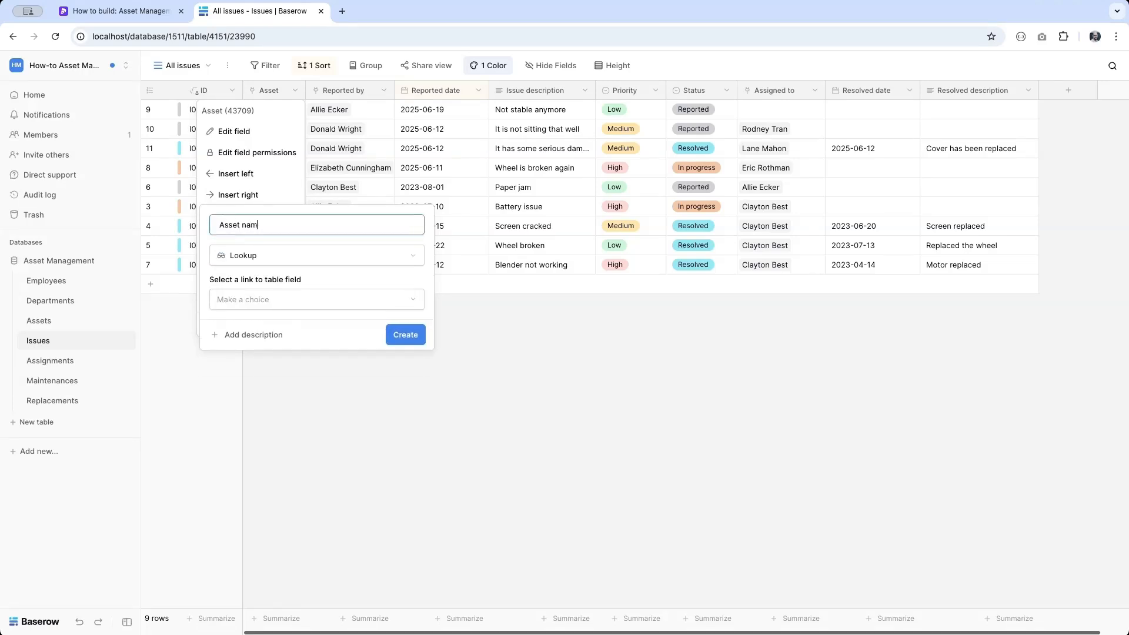
Step: Have the Asset name lookup pull the Name field through the Asset link, and create the field
{"action": "left_click", "coordinate": [270, 304]}
{"action": "left_click", "coordinate": [241, 322]}
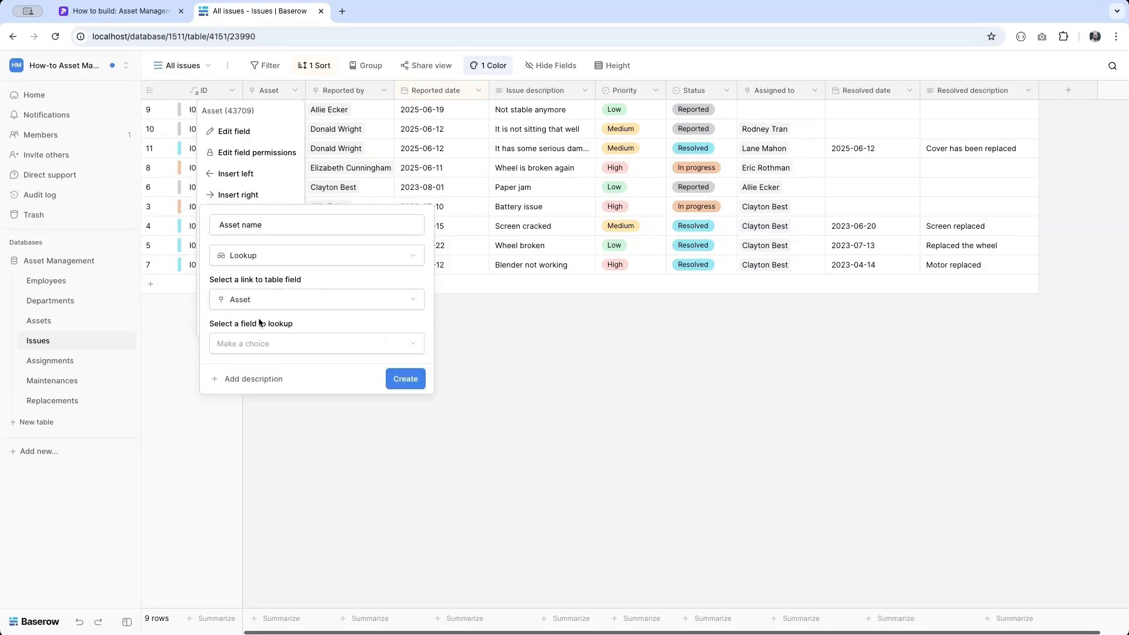
{"action": "left_click", "coordinate": [294, 343]}
{"action": "left_click", "coordinate": [241, 388]}
{"action": "left_click", "coordinate": [407, 378]}
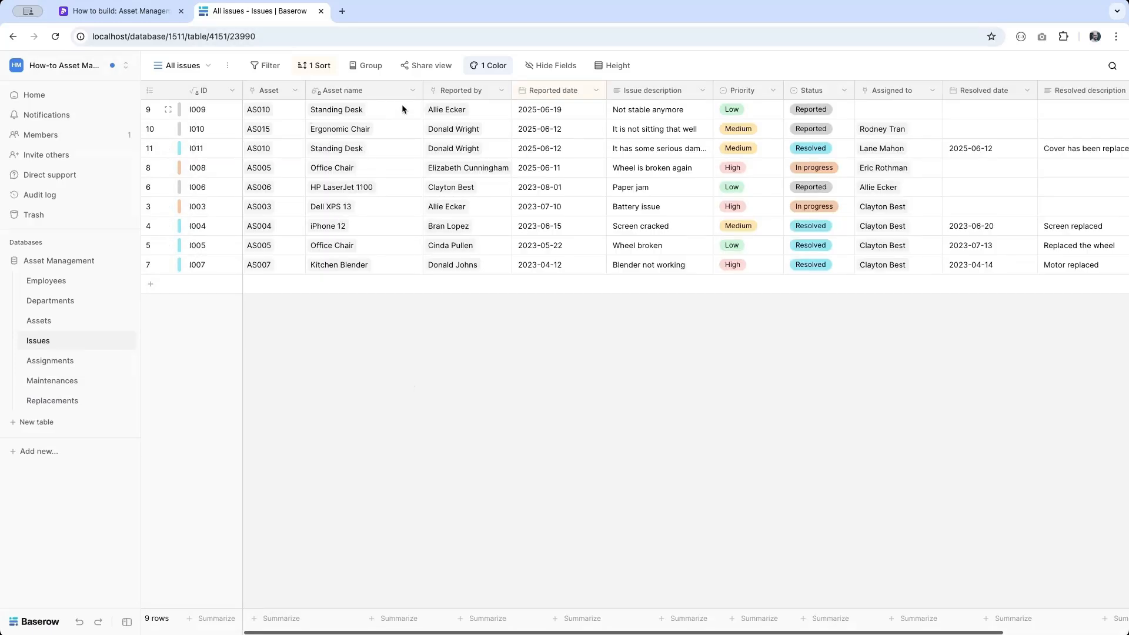
Step: Insert a new Formula field named Asset name formula directly after the Asset name field
{"action": "left_click", "coordinate": [411, 92]}
{"action": "left_click", "coordinate": [391, 176]}
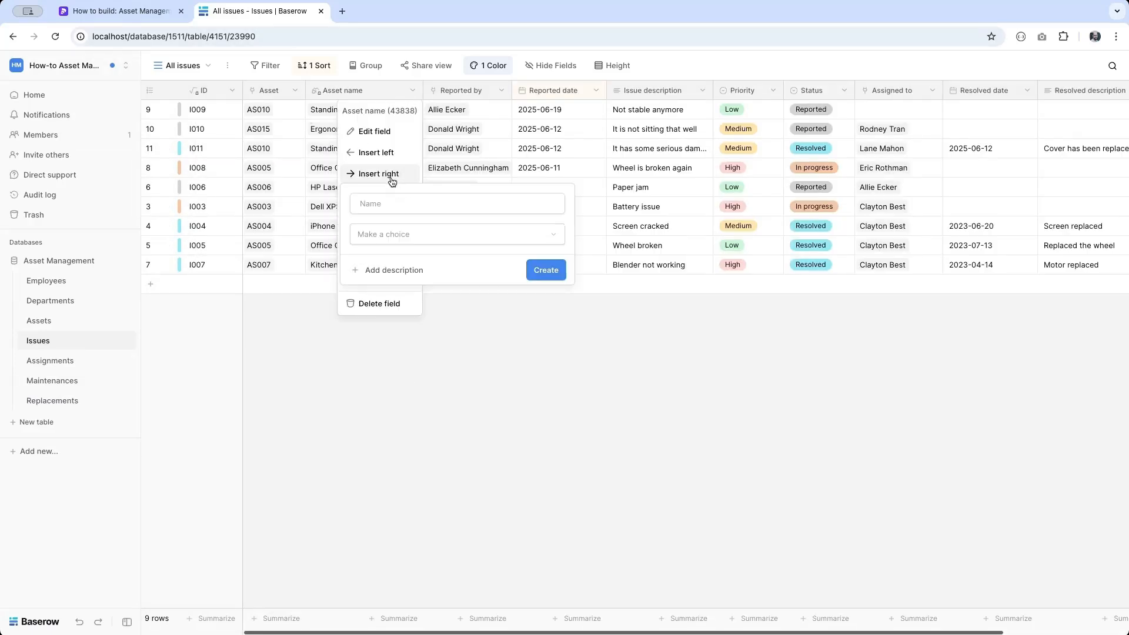
{"action": "left_click", "coordinate": [387, 238]}
{"action": "type", "text": "for"}
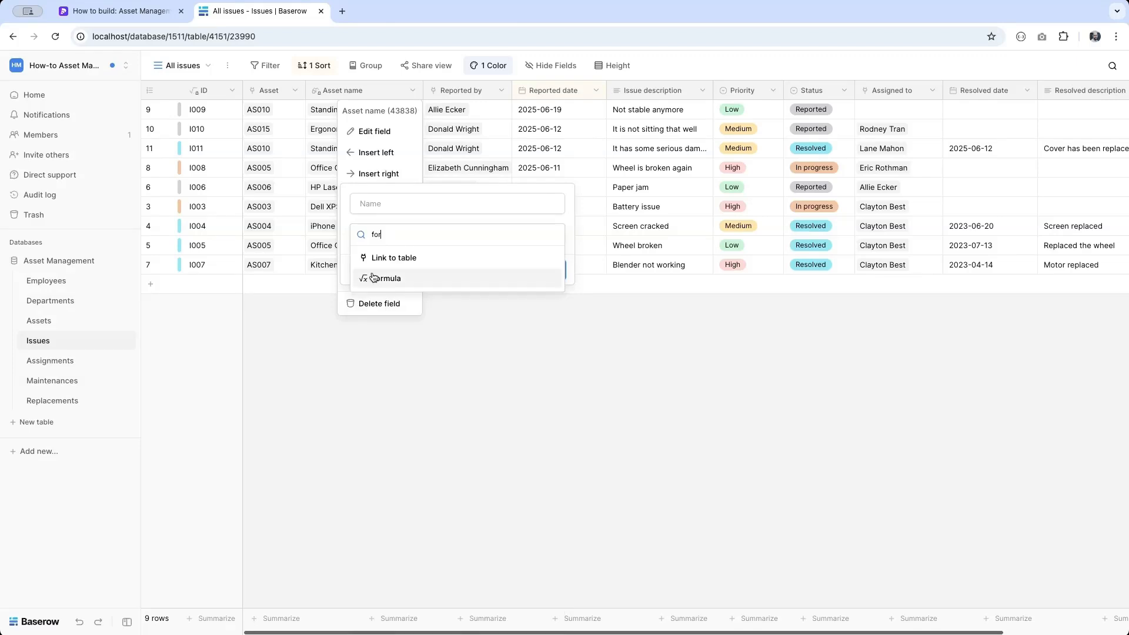
{"action": "left_click", "coordinate": [377, 277]}
{"action": "double_click", "coordinate": [399, 204]}
{"action": "type", "text": "A"}
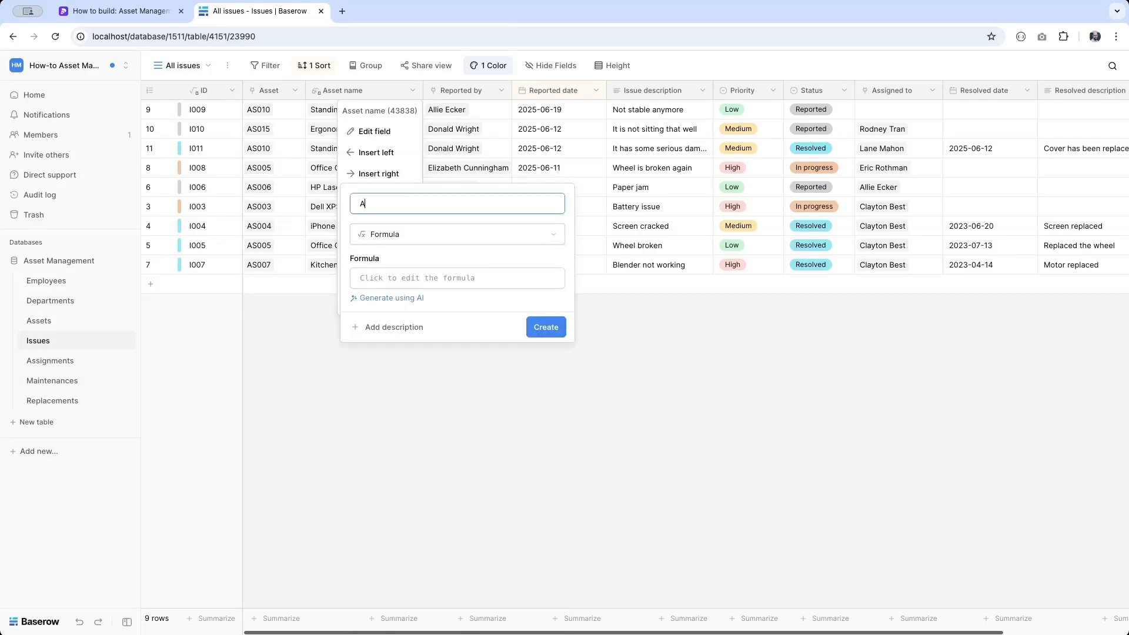
{"action": "type", "text": "sset name formula"}
Step: Enter the formula lookup('Asset','Name') for the new field and create it
{"action": "left_click", "coordinate": [388, 281]}
{"action": "type", "text": "lookup('"}
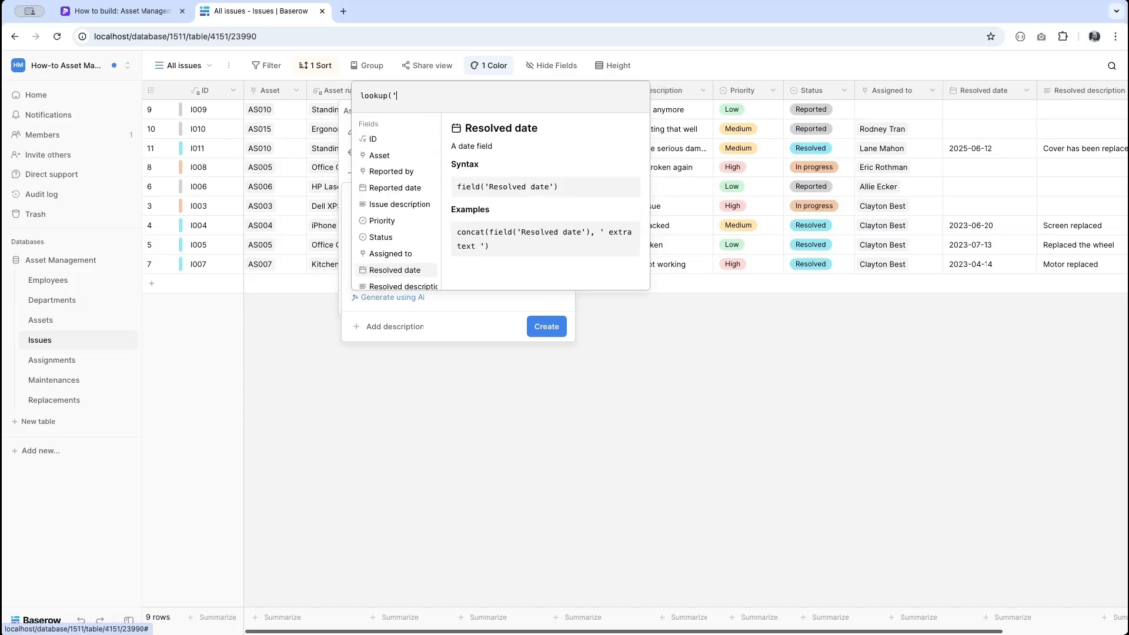
{"action": "type", "text": "Asset','Name')"}
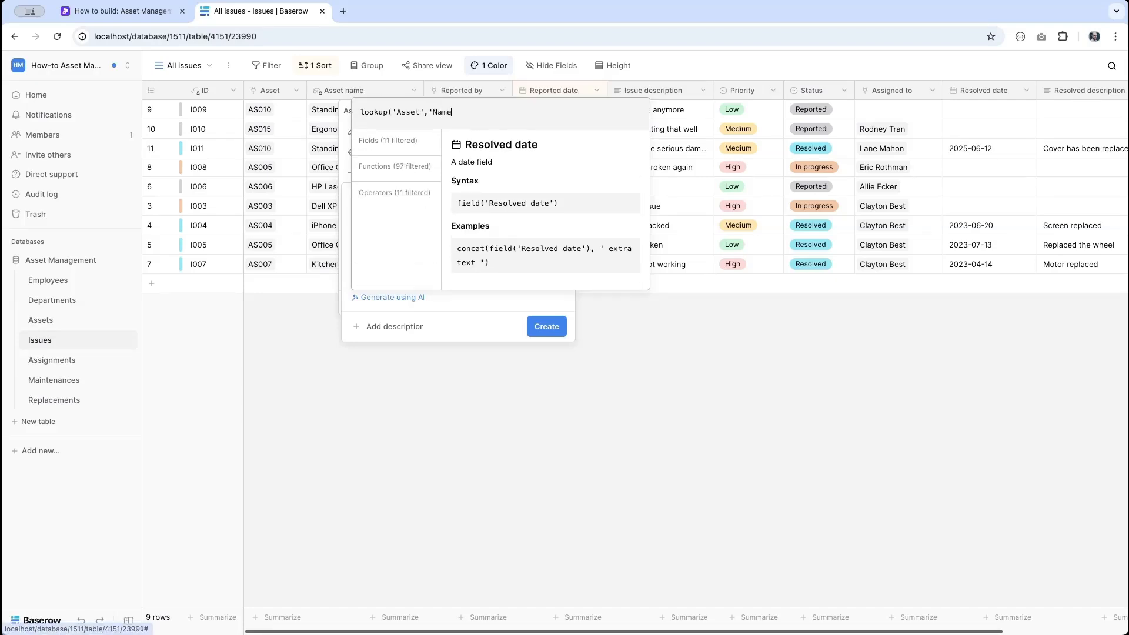
{"action": "left_click", "coordinate": [447, 340]}
{"action": "left_click", "coordinate": [547, 341]}
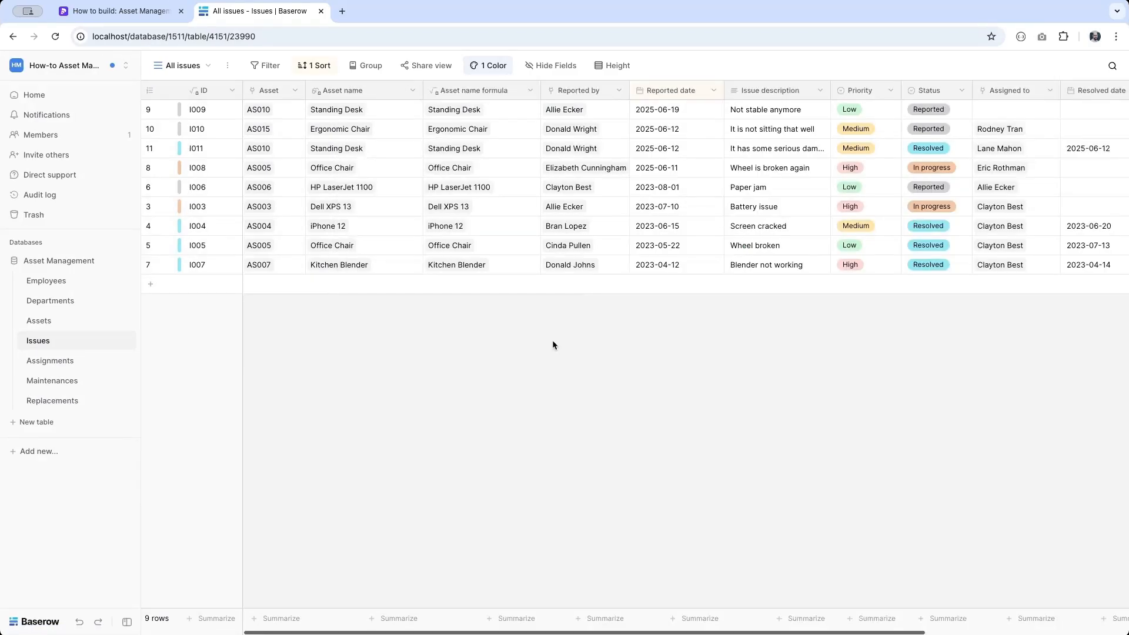
Step: Change the Asset name formula field's formula to join(lookup('Asset','Name'),'') and save it
{"action": "left_click", "coordinate": [530, 90]}
{"action": "left_click", "coordinate": [484, 138]}
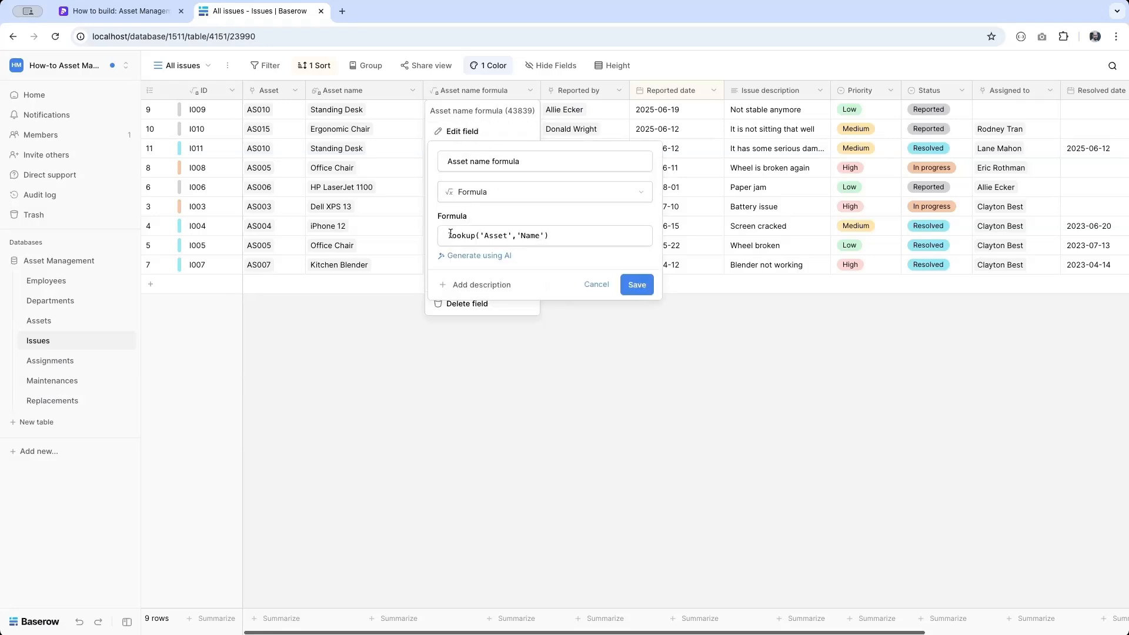
{"action": "left_click", "coordinate": [451, 234]}
{"action": "type", "text": "jo"}
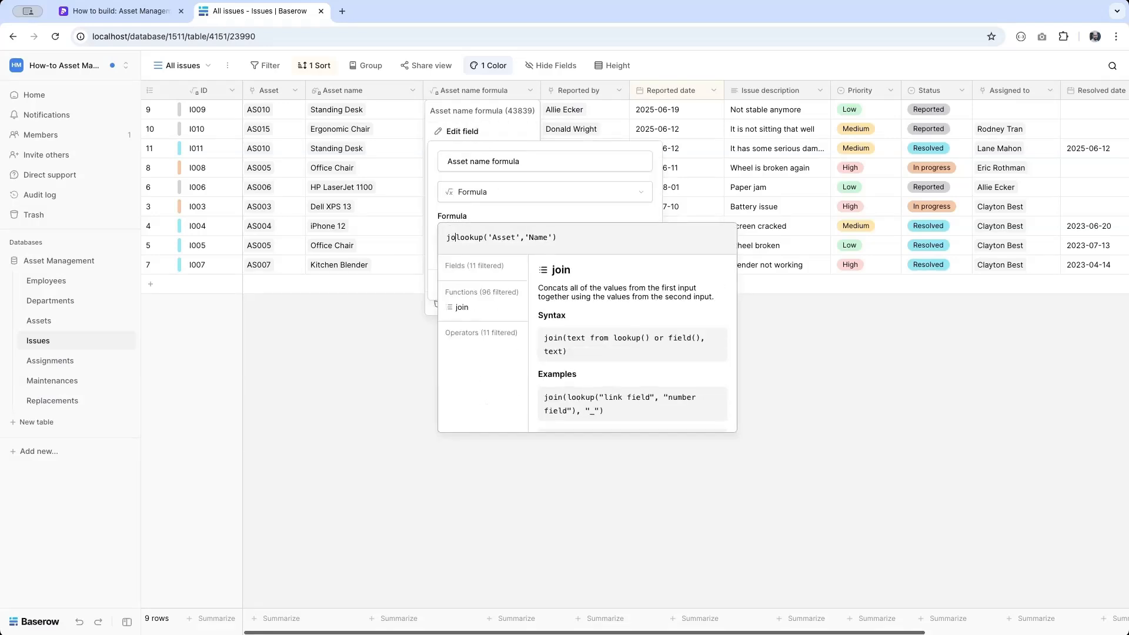
{"action": "type", "text": "in("}
{"action": "type", "text": "'"}
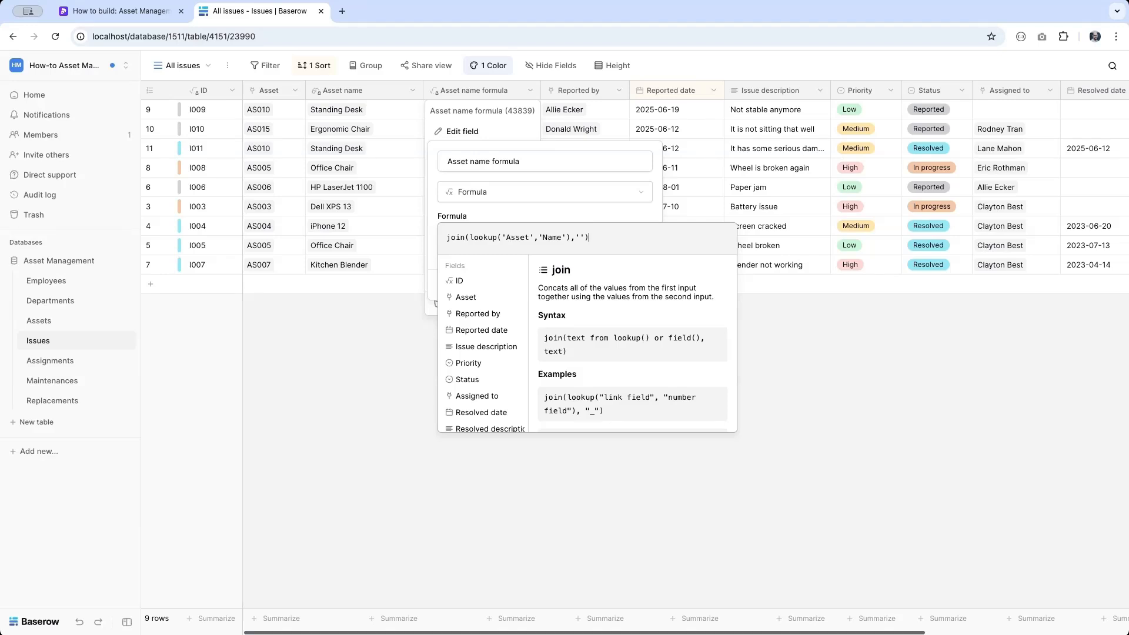
{"action": "key", "text": "Return"}
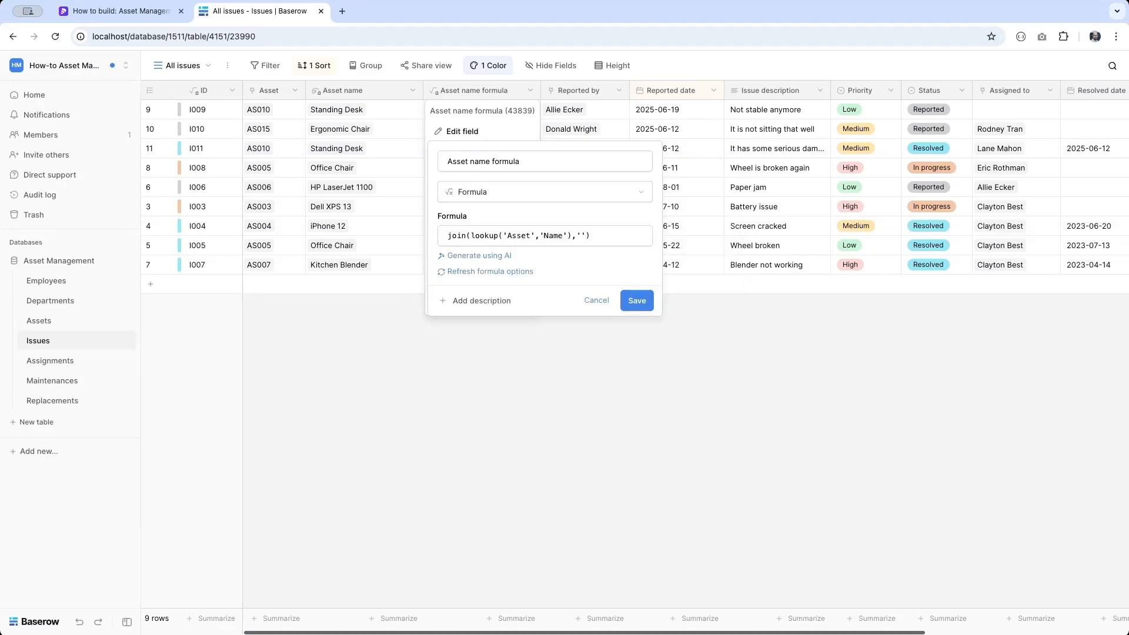
{"action": "left_click", "coordinate": [646, 302]}
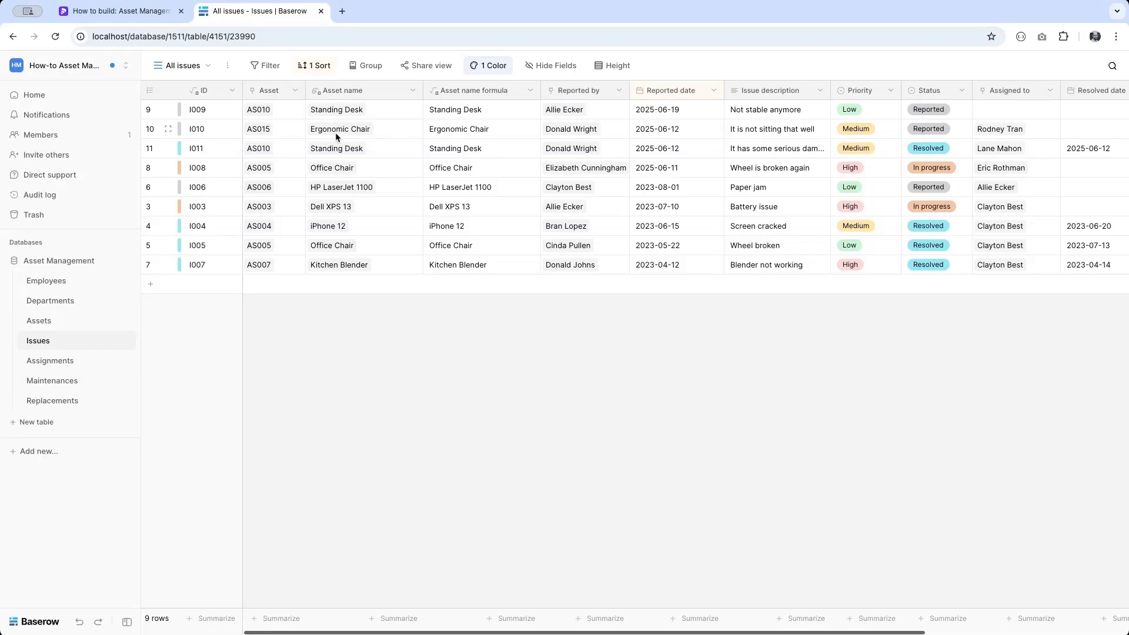
Step: Look through the issue and assignment columns of the Employees table and the linked and formula fields of the Assets table
{"action": "left_click", "coordinate": [46, 280]}
{"action": "scroll", "coordinate": [566, 295], "scroll_direction": "right", "scroll_amount": 4}
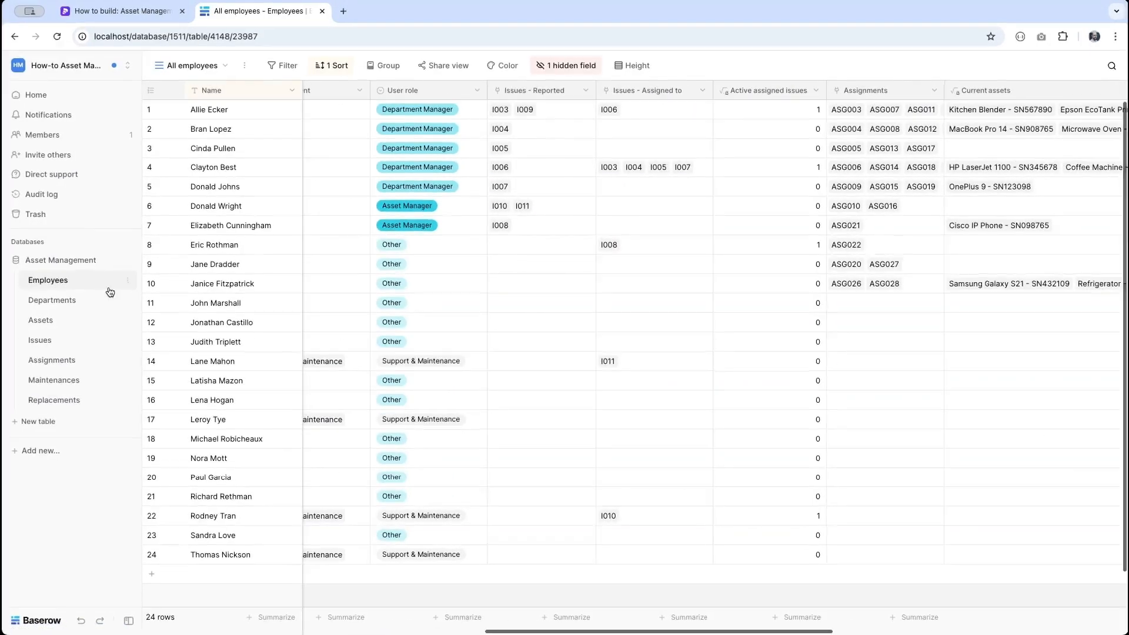
{"action": "left_click", "coordinate": [42, 322]}
{"action": "scroll", "coordinate": [666, 324], "scroll_direction": "right", "scroll_amount": 6}
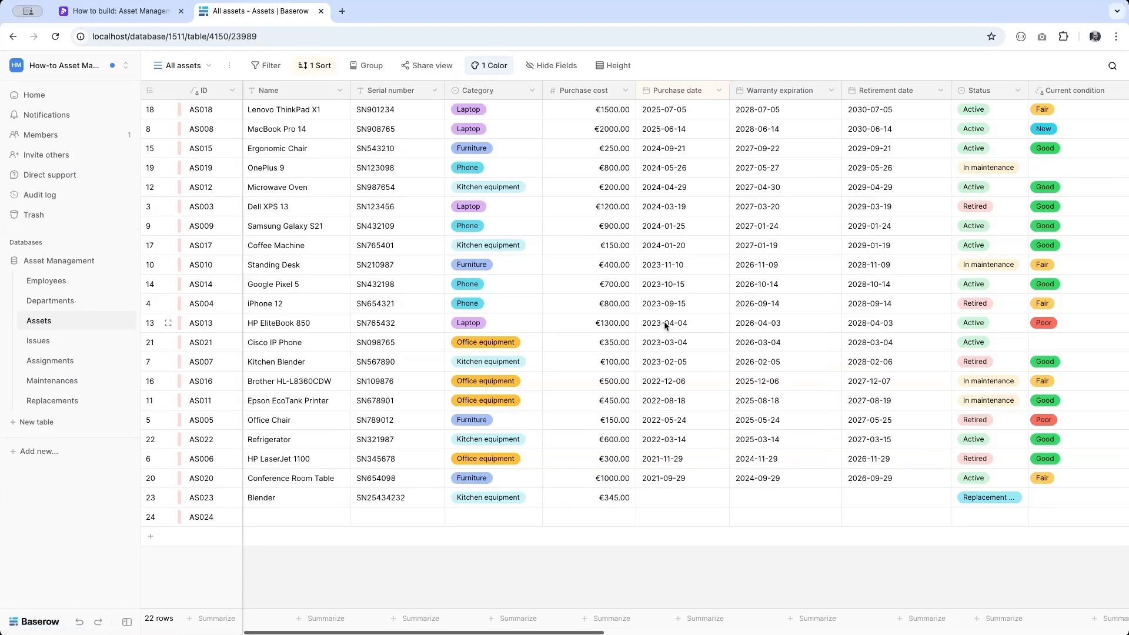
{"action": "scroll", "coordinate": [665, 321], "scroll_direction": "right", "scroll_amount": 5}
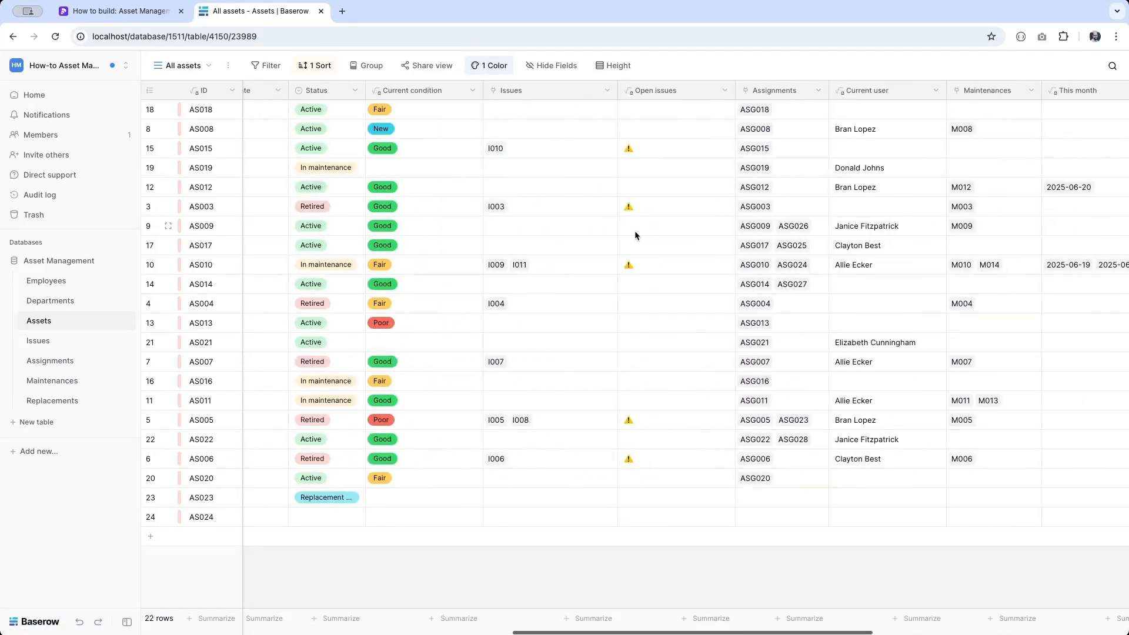
{"action": "scroll", "coordinate": [635, 234], "scroll_direction": "right", "scroll_amount": 2}
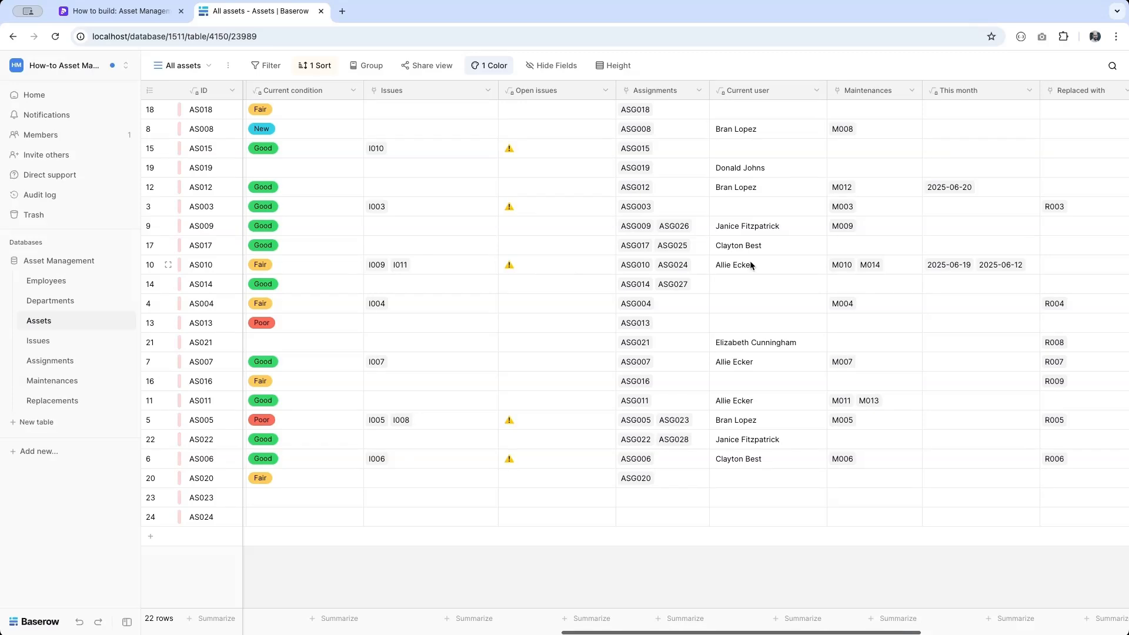
{"action": "scroll", "coordinate": [751, 265], "scroll_direction": "right", "scroll_amount": 3}
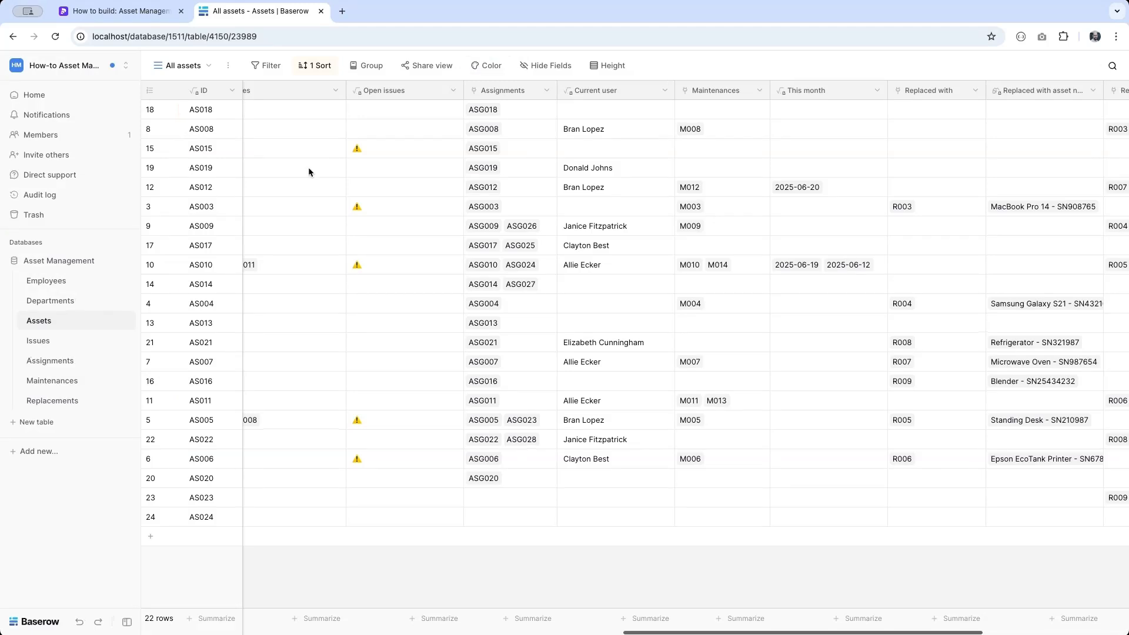
Step: Add condition-based left border row coloring in red to the All assets view
{"action": "left_click", "coordinate": [174, 67]}
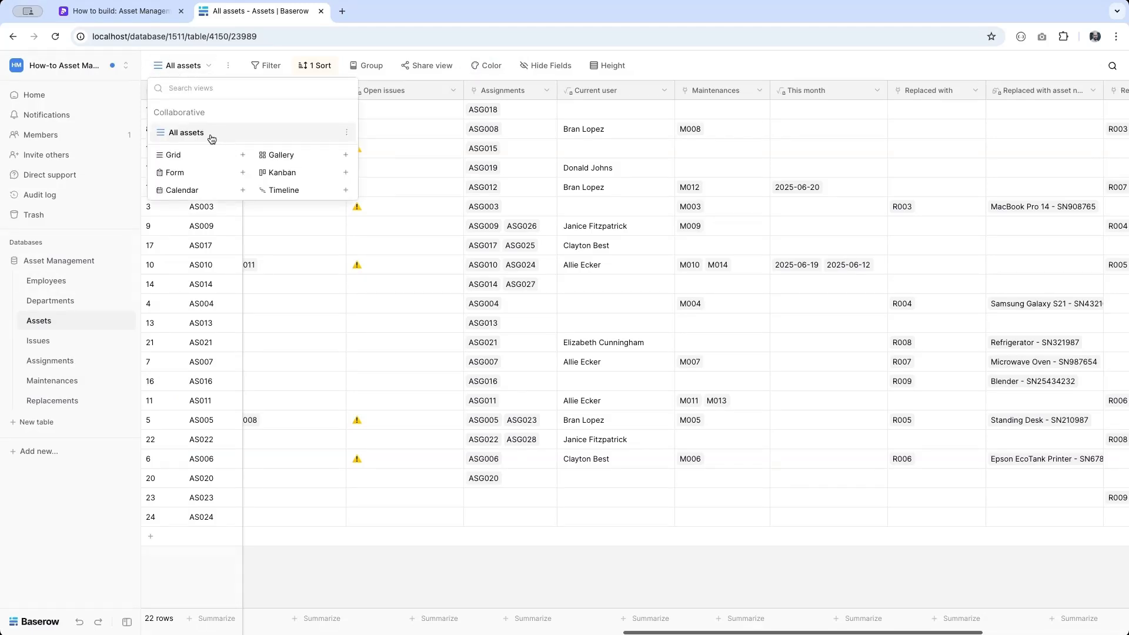
{"action": "left_click", "coordinate": [484, 68]}
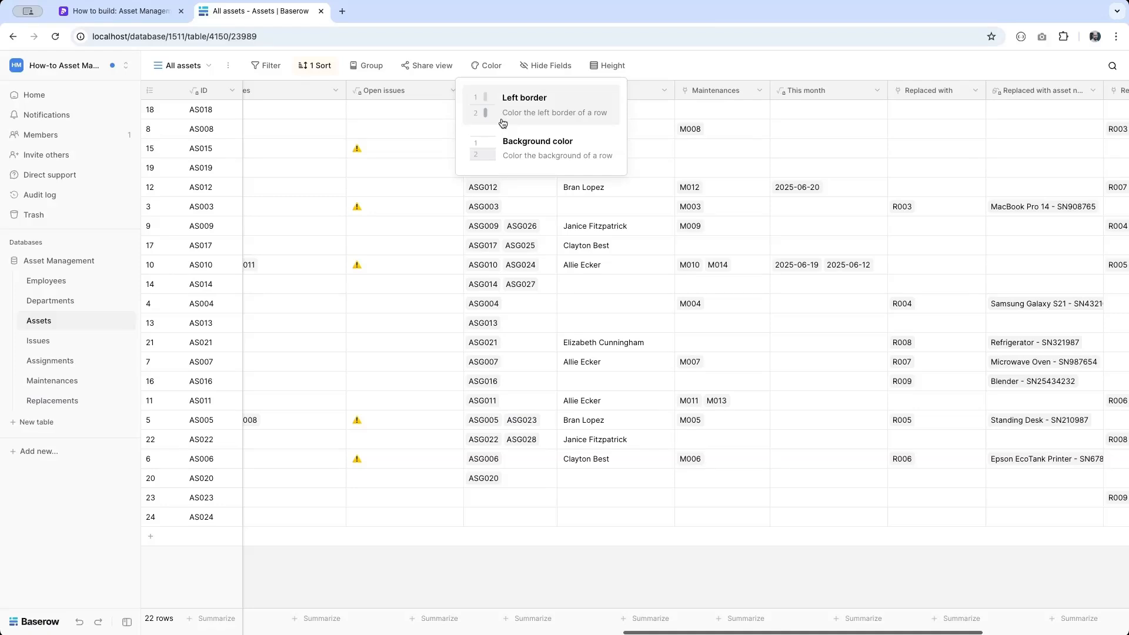
{"action": "left_click", "coordinate": [488, 107]}
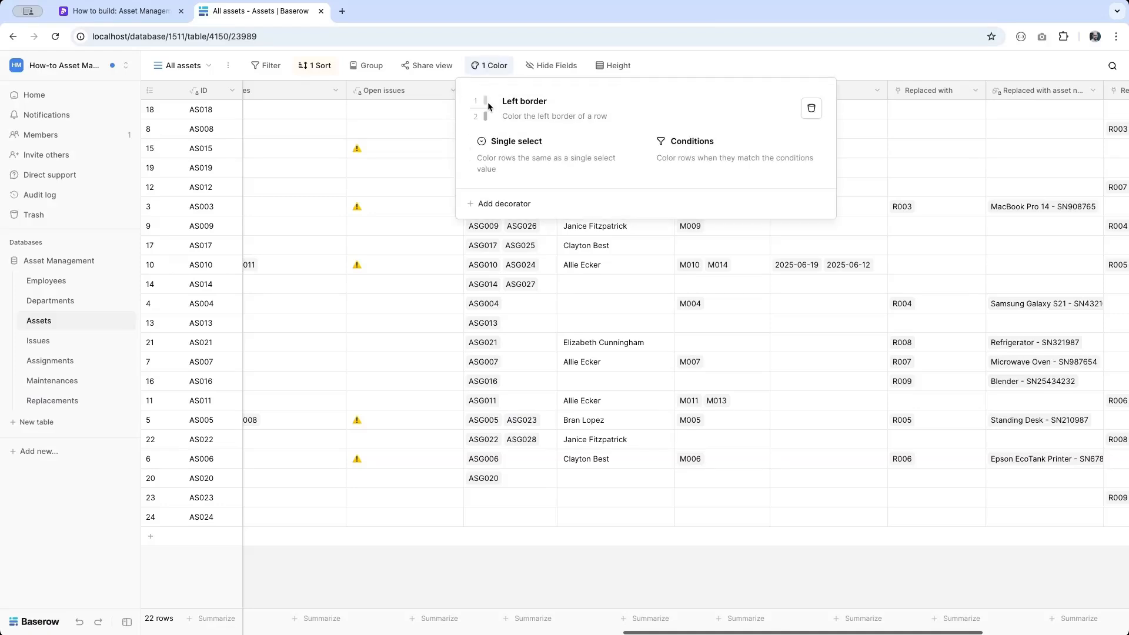
{"action": "left_click", "coordinate": [719, 158]}
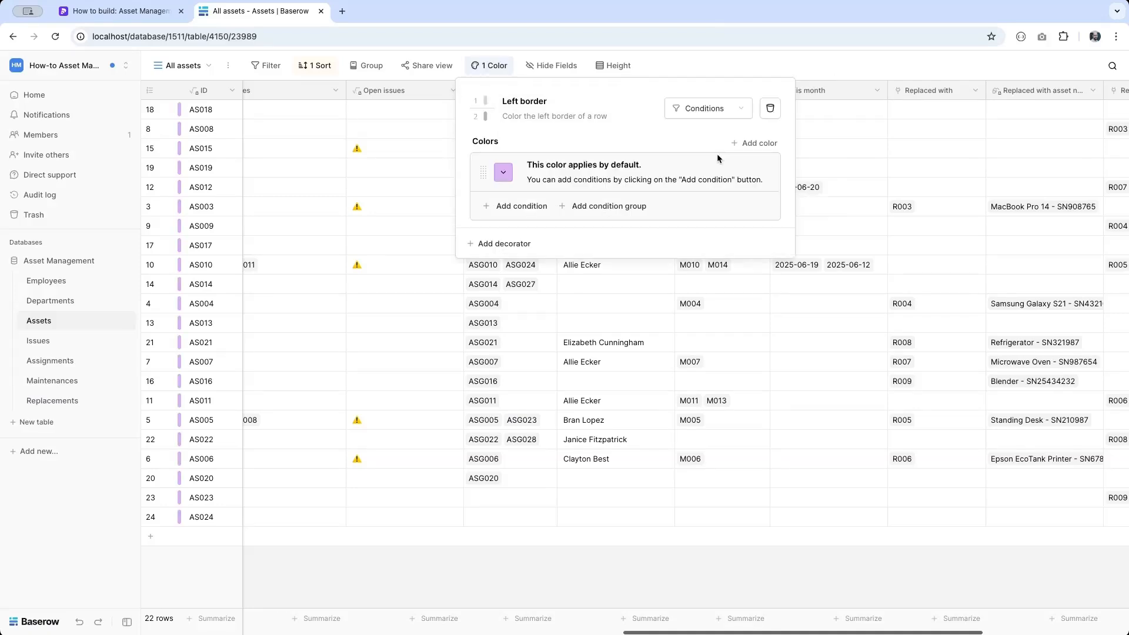
{"action": "left_click", "coordinate": [501, 174]}
{"action": "left_click", "coordinate": [627, 270]}
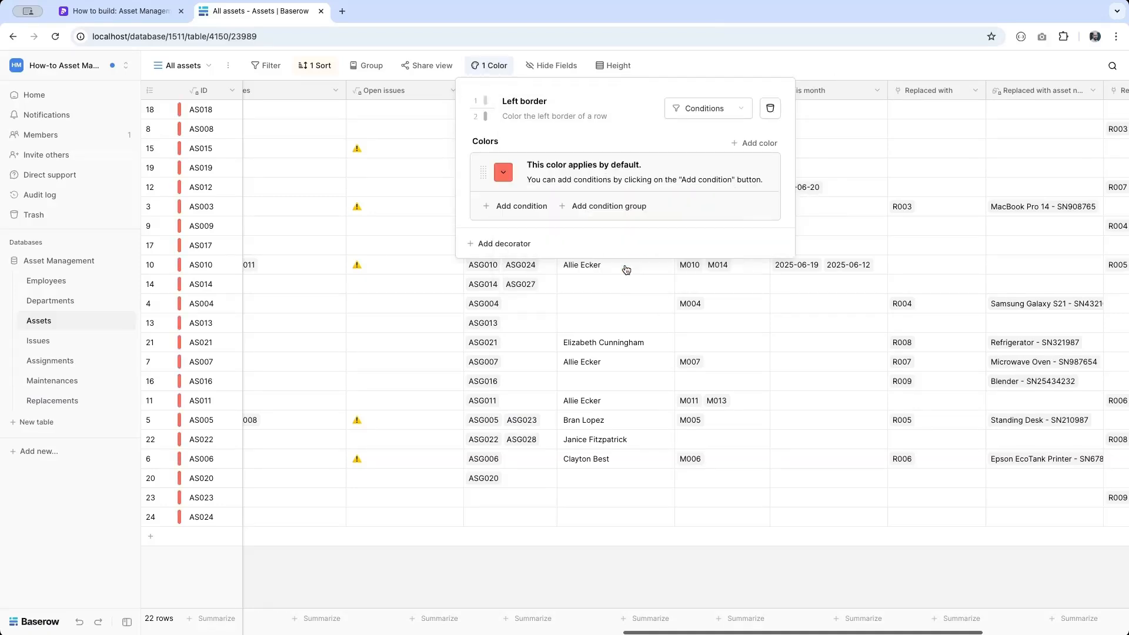
Step: Limit the red left border to rows where Open issues is not empty
{"action": "left_click", "coordinate": [523, 207]}
{"action": "left_click", "coordinate": [552, 200]}
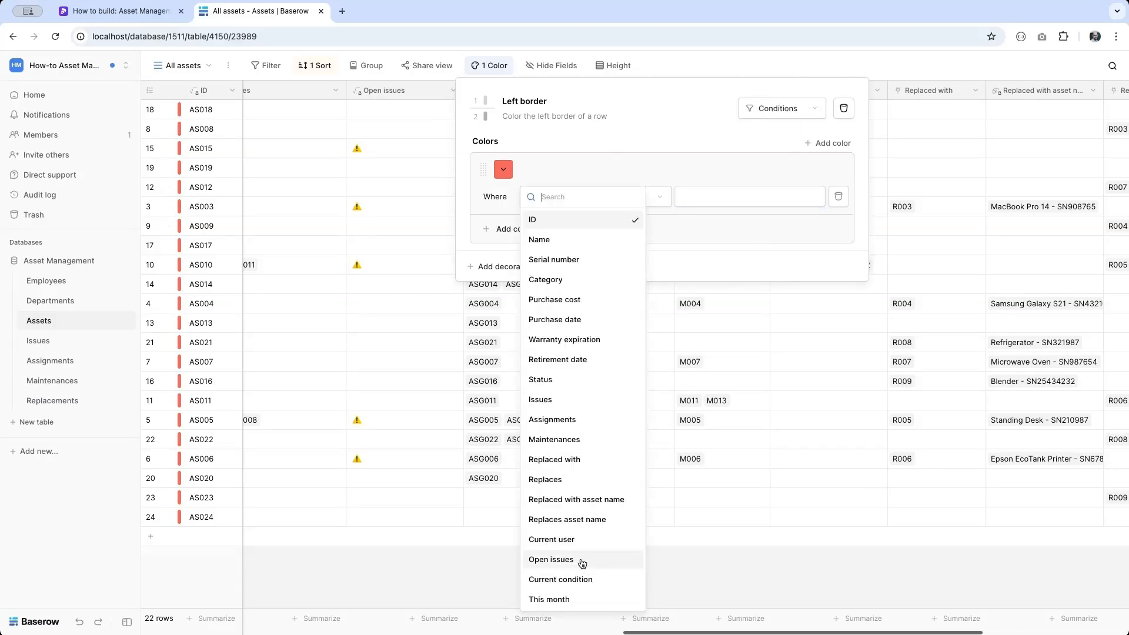
{"action": "left_click", "coordinate": [579, 560]}
{"action": "left_click", "coordinate": [634, 197]}
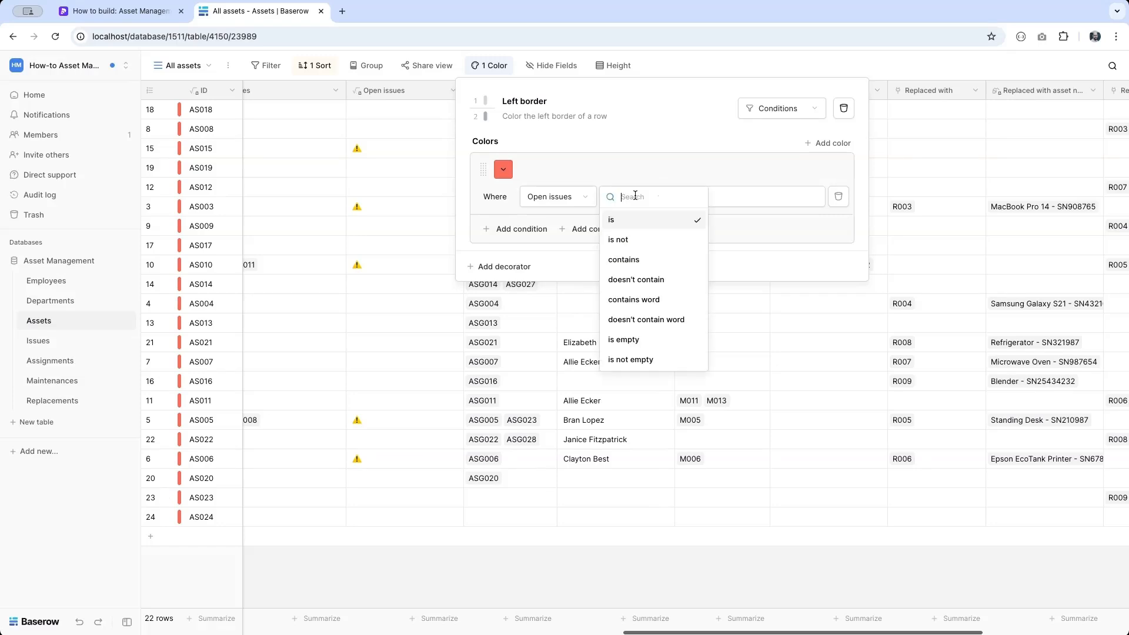
{"action": "left_click", "coordinate": [647, 363]}
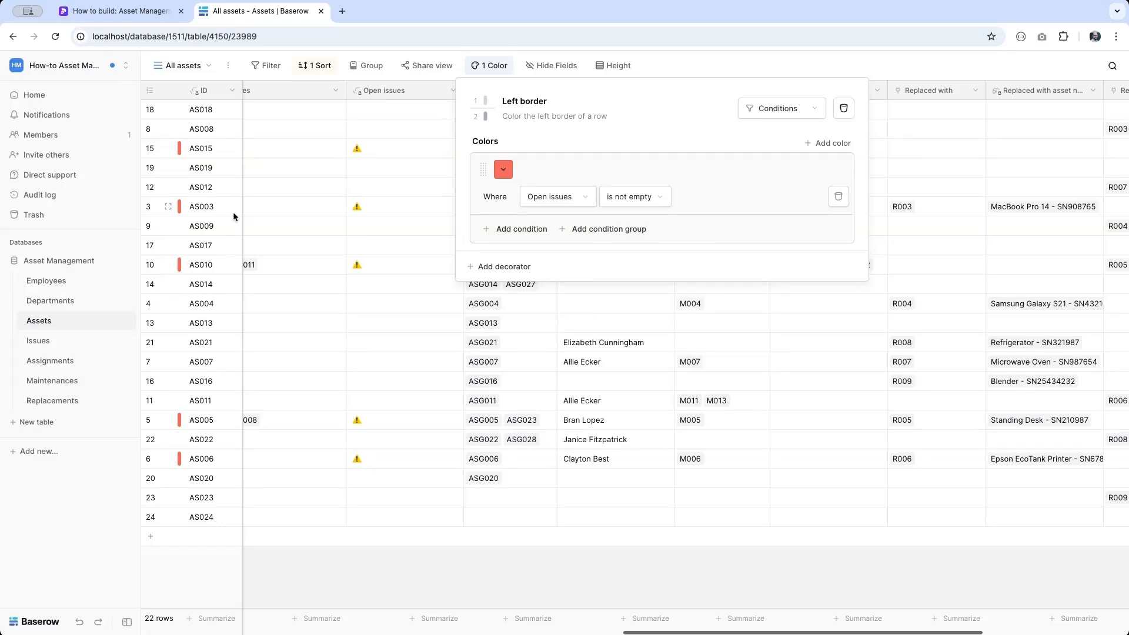
Step: Duplicate the All assets view of the Assets table and rename the copy to Assets with issues
{"action": "left_click", "coordinate": [177, 64]}
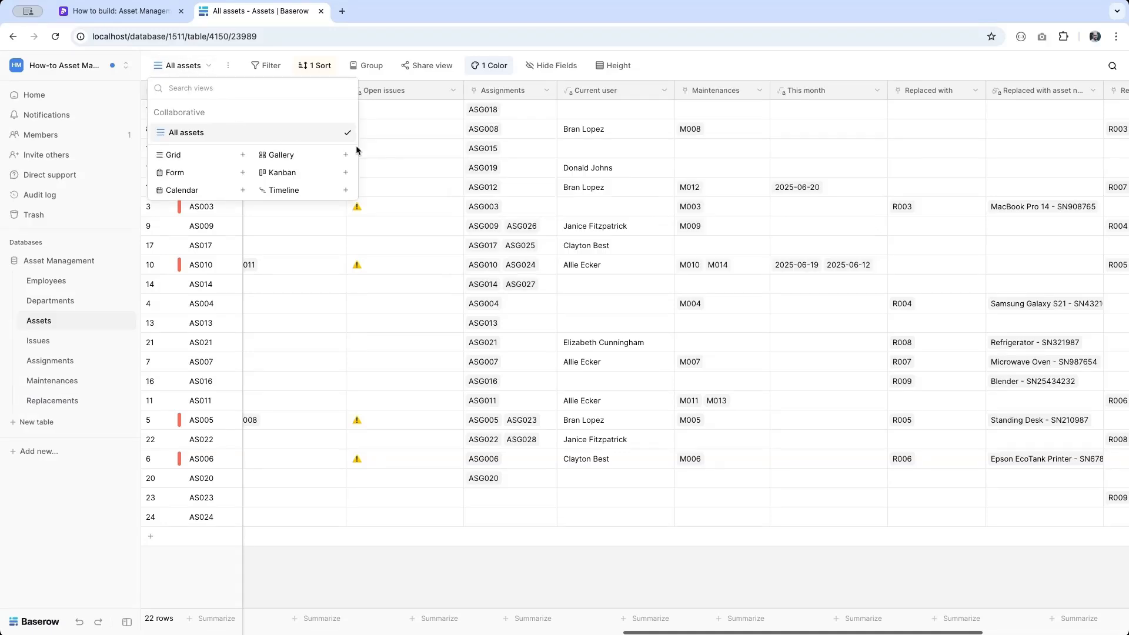
{"action": "left_click", "coordinate": [345, 127]}
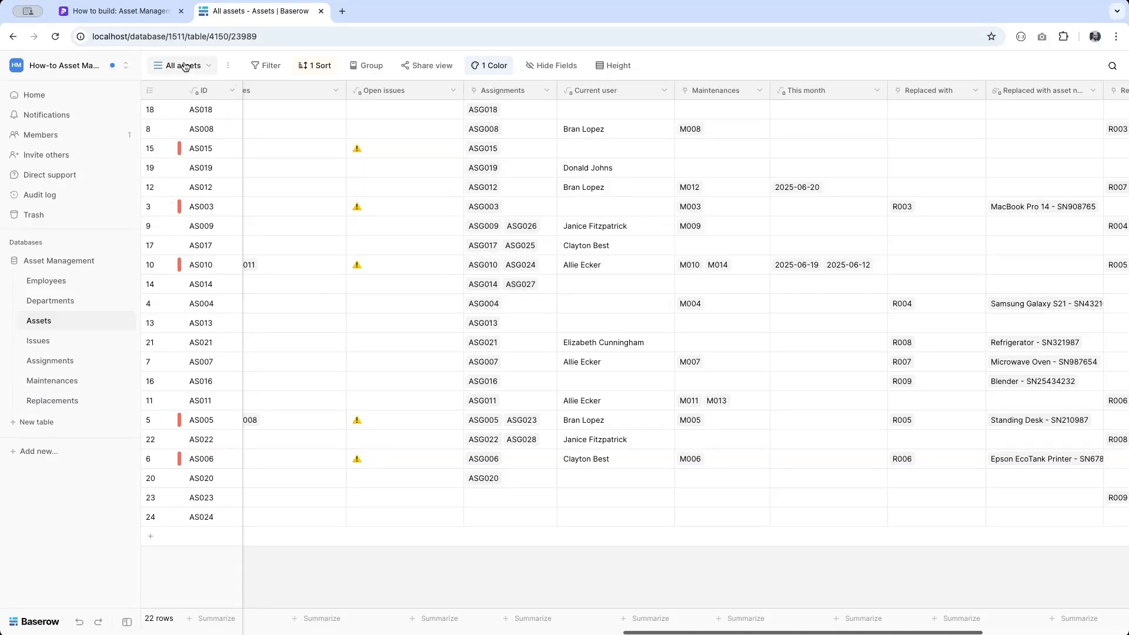
{"action": "left_click", "coordinate": [186, 66]}
{"action": "left_click", "coordinate": [349, 133]}
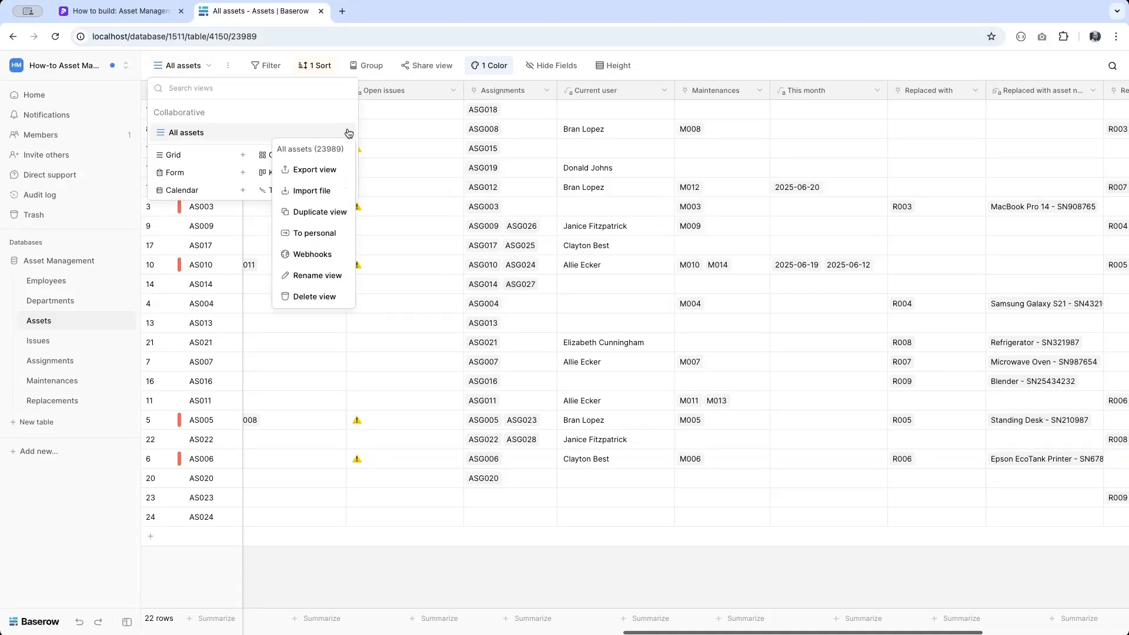
{"action": "left_click", "coordinate": [316, 214]}
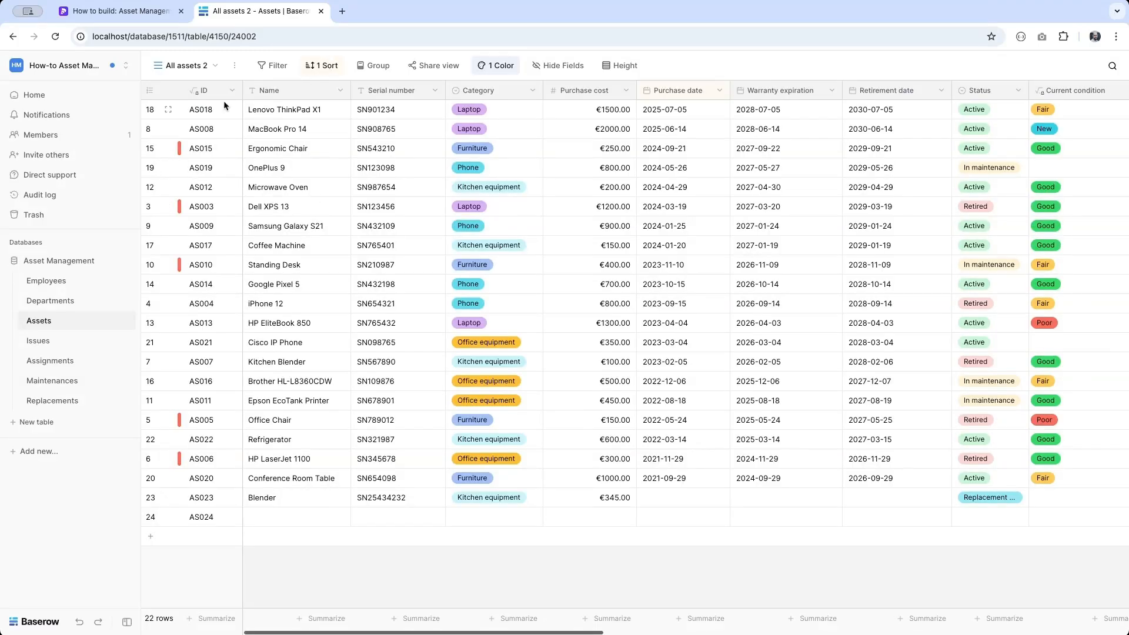
{"action": "left_click", "coordinate": [243, 68]}
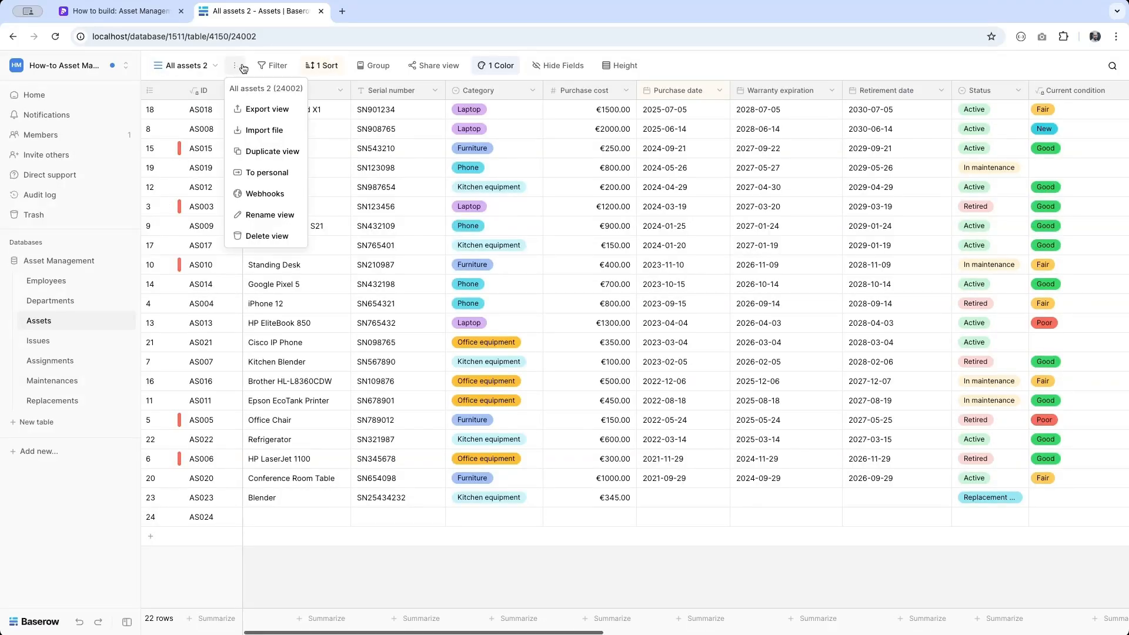
{"action": "left_click", "coordinate": [269, 214]}
{"action": "key", "text": "ctrl+a"}
{"action": "type", "text": "Assets with issues"}
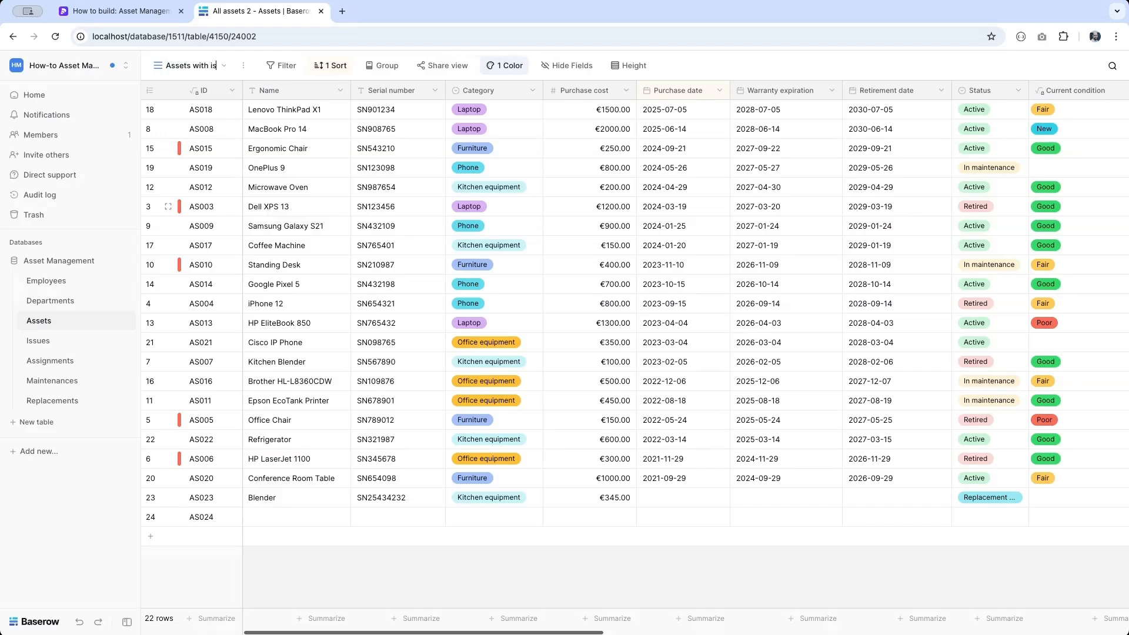
{"action": "key", "text": "Return"}
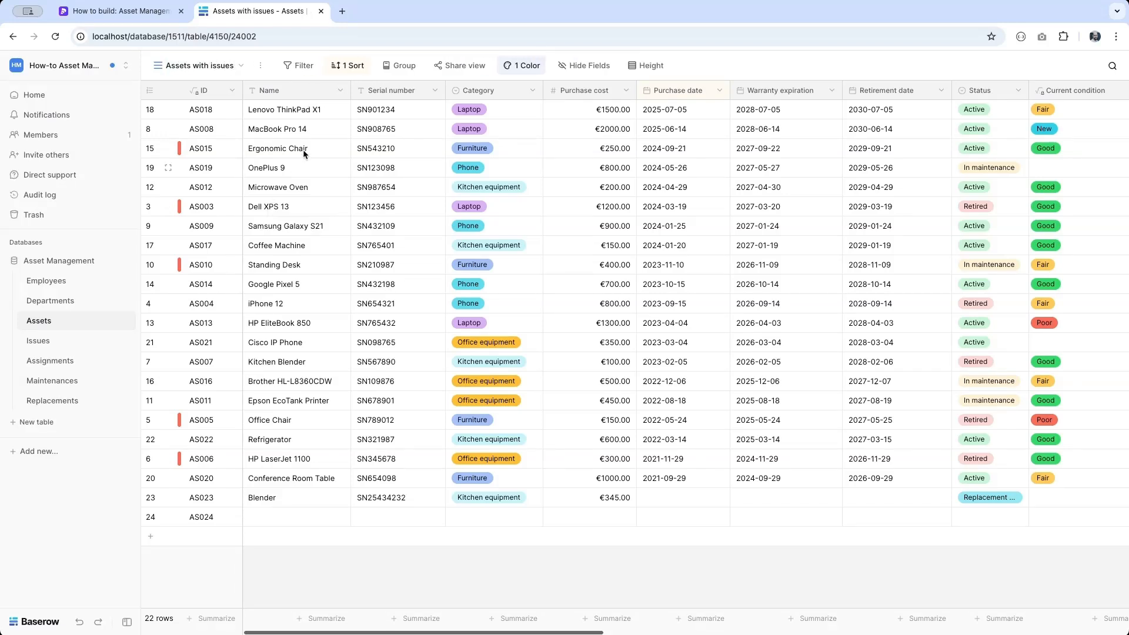
Step: Filter the Assets with issues view to rows where Open issues is not empty
{"action": "left_click", "coordinate": [301, 66]}
{"action": "left_click", "coordinate": [316, 135]}
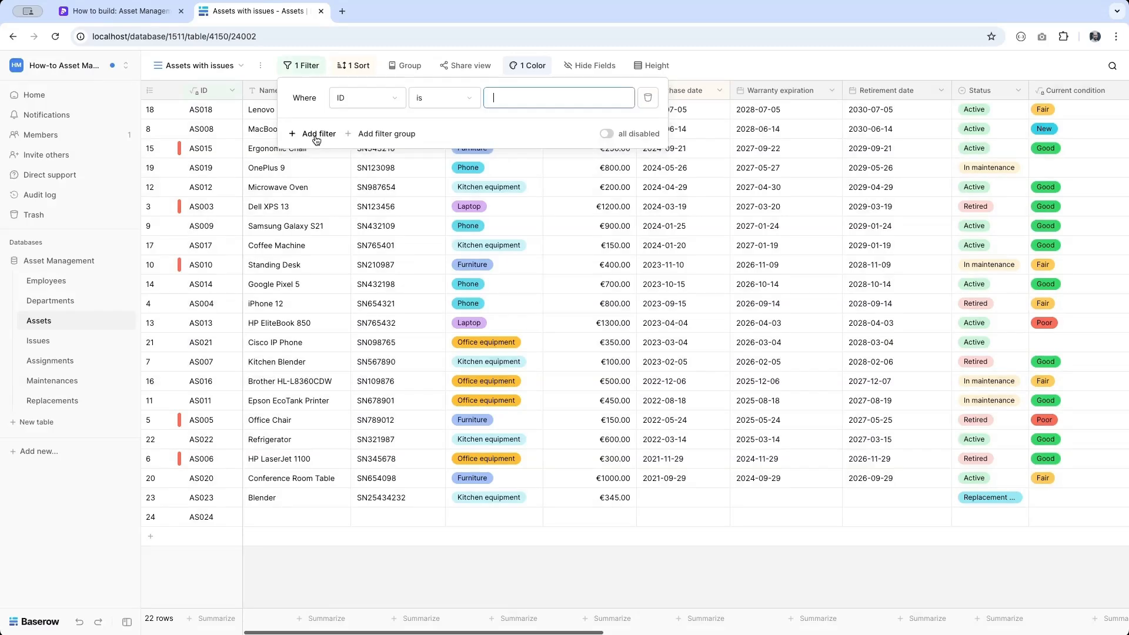
{"action": "left_click", "coordinate": [365, 97]}
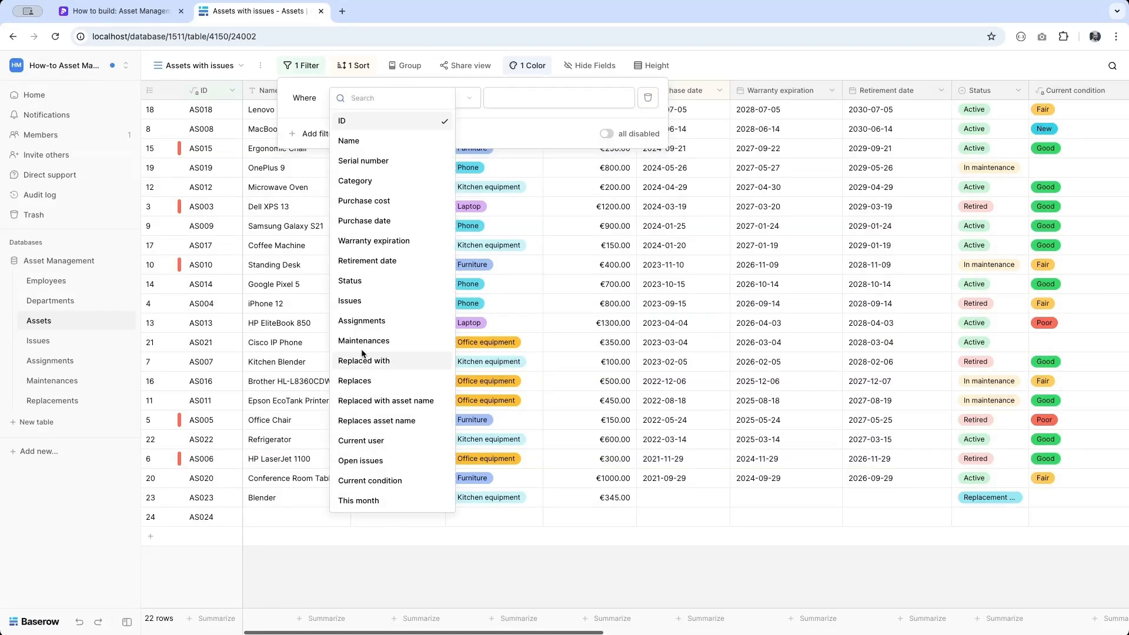
{"action": "left_click", "coordinate": [377, 462]}
{"action": "left_click", "coordinate": [440, 100]}
{"action": "left_click", "coordinate": [446, 260]}
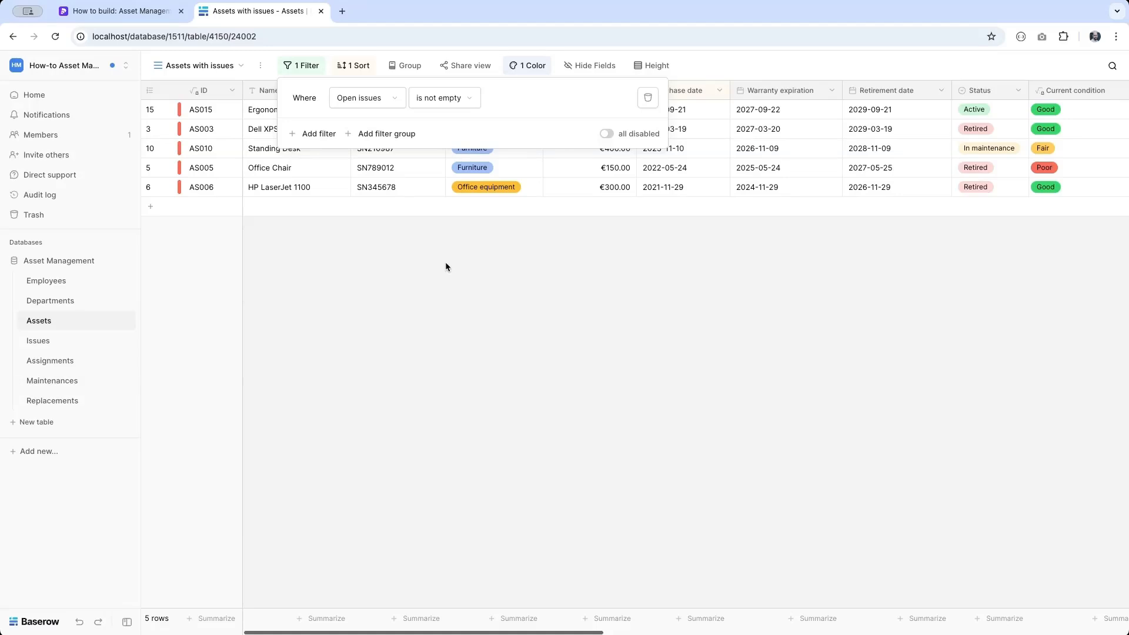
{"action": "left_click", "coordinate": [299, 336]}
Step: Duplicate the All assets view again and rename the copy to All assets grouped by current user
{"action": "left_click", "coordinate": [178, 69]}
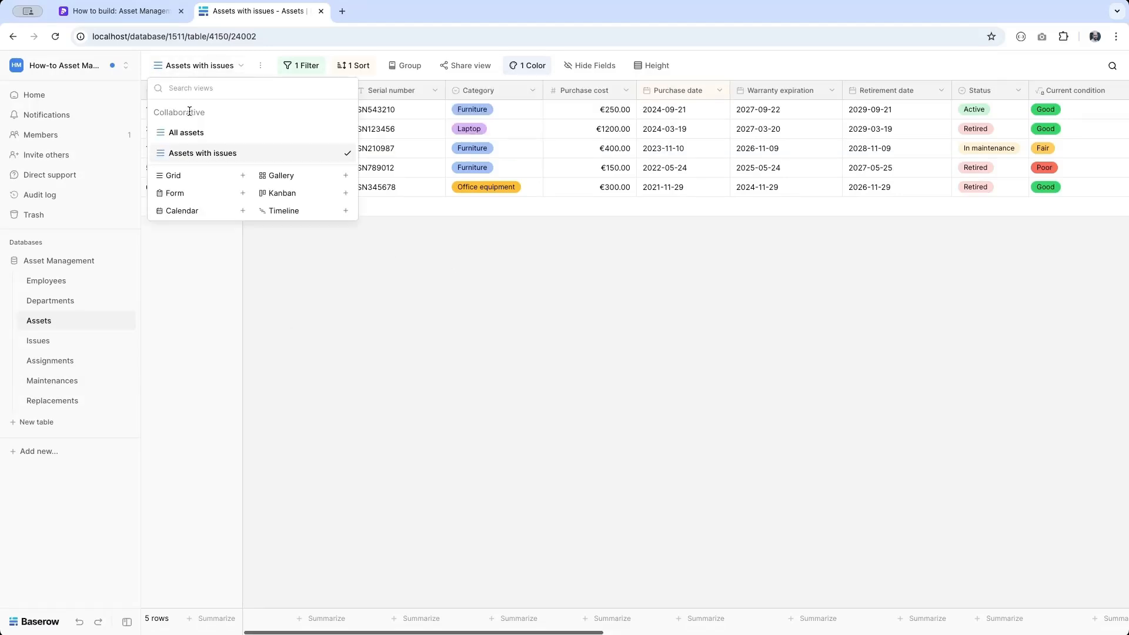
{"action": "left_click", "coordinate": [184, 131]}
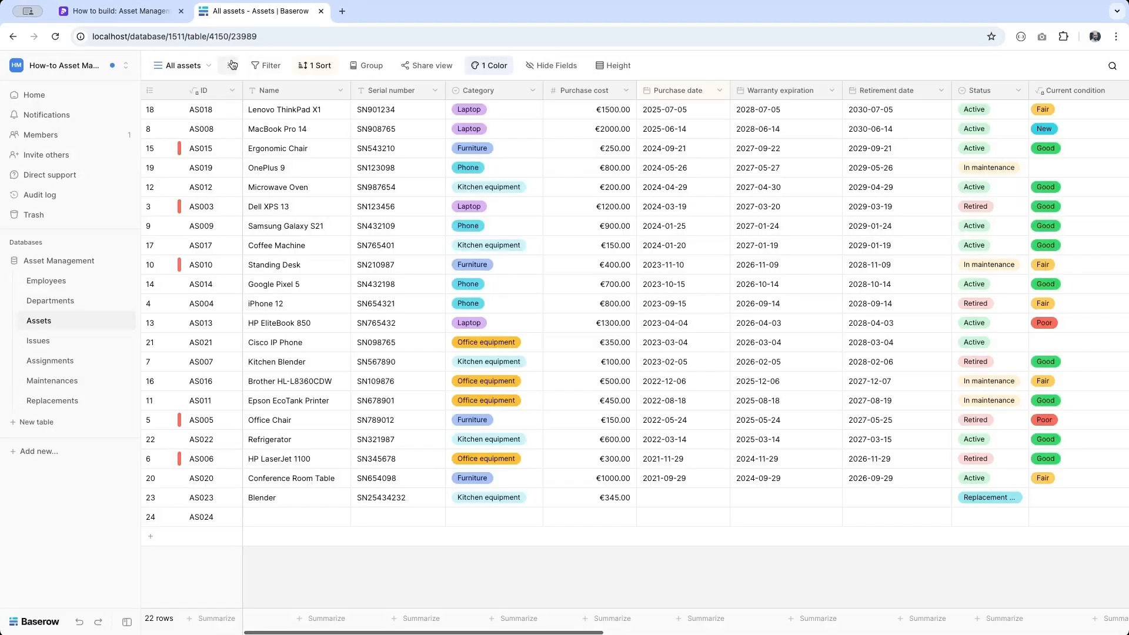
{"action": "left_click", "coordinate": [232, 65]}
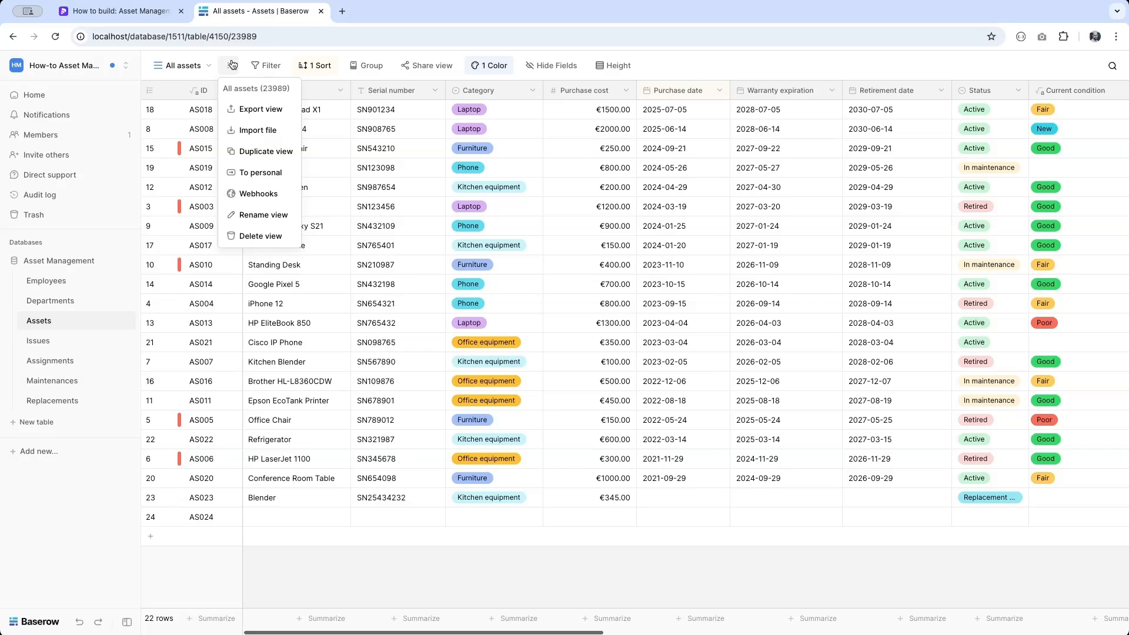
{"action": "left_click", "coordinate": [265, 151]}
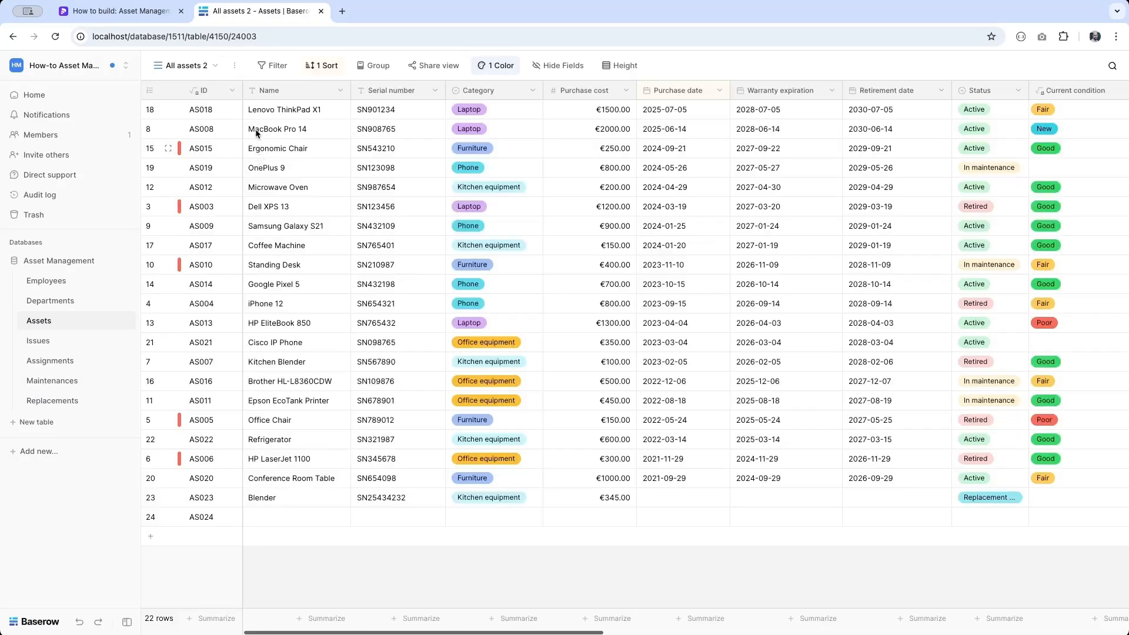
{"action": "left_click", "coordinate": [237, 67]}
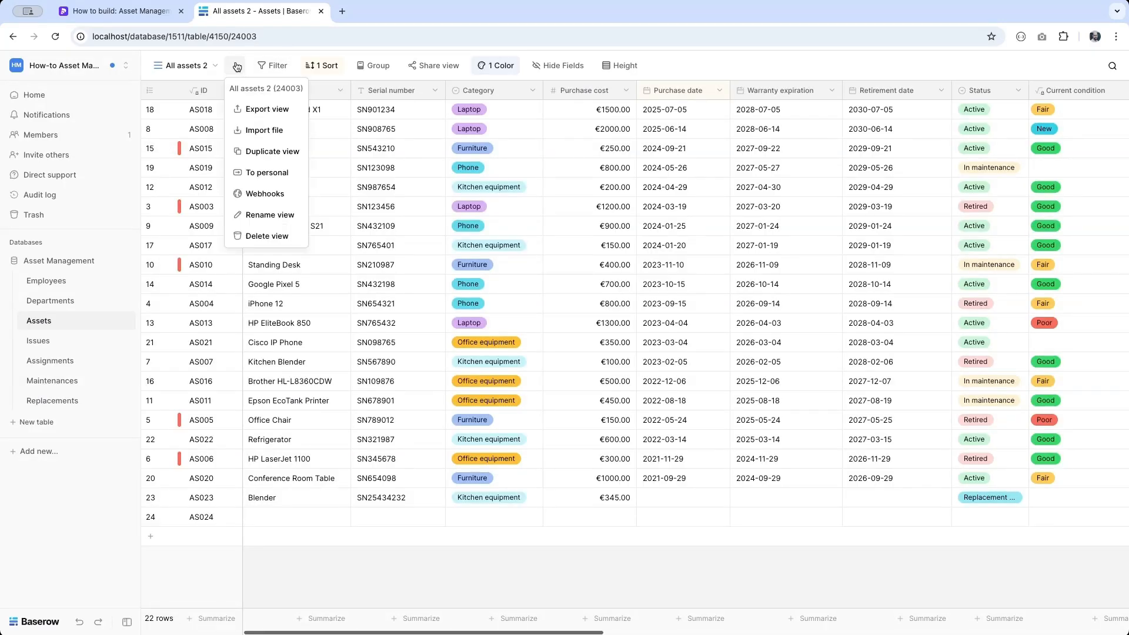
{"action": "left_click", "coordinate": [259, 215]}
{"action": "key", "text": "BackSpace"}
{"action": "key", "text": "BackSpace"}
{"action": "type", "text": "gr"}
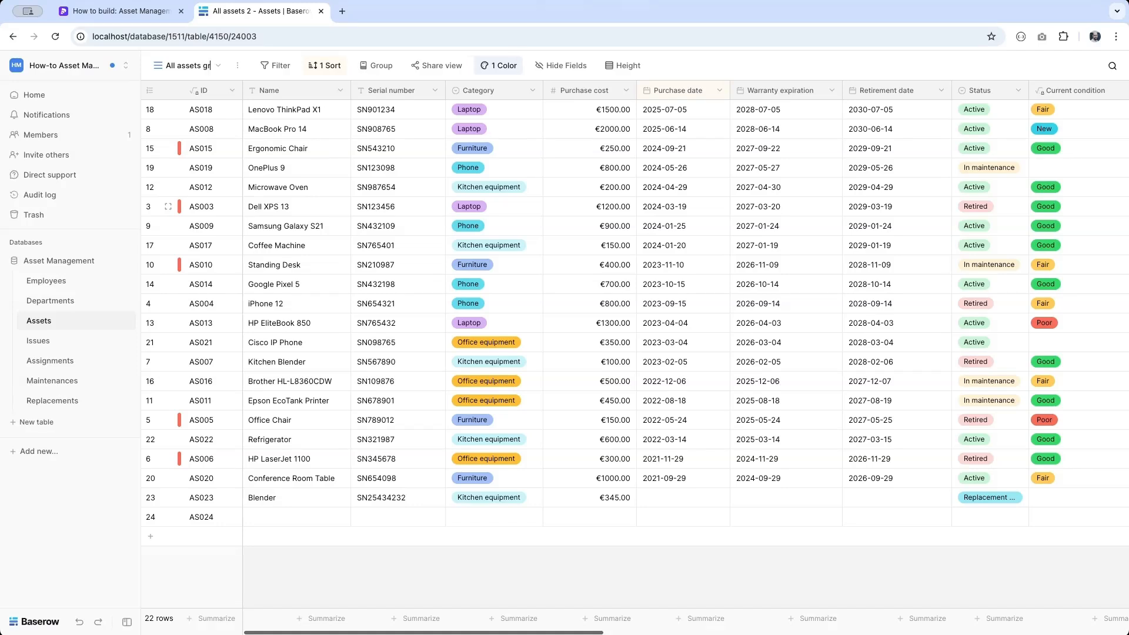
{"action": "type", "text": "ouped by current user"}
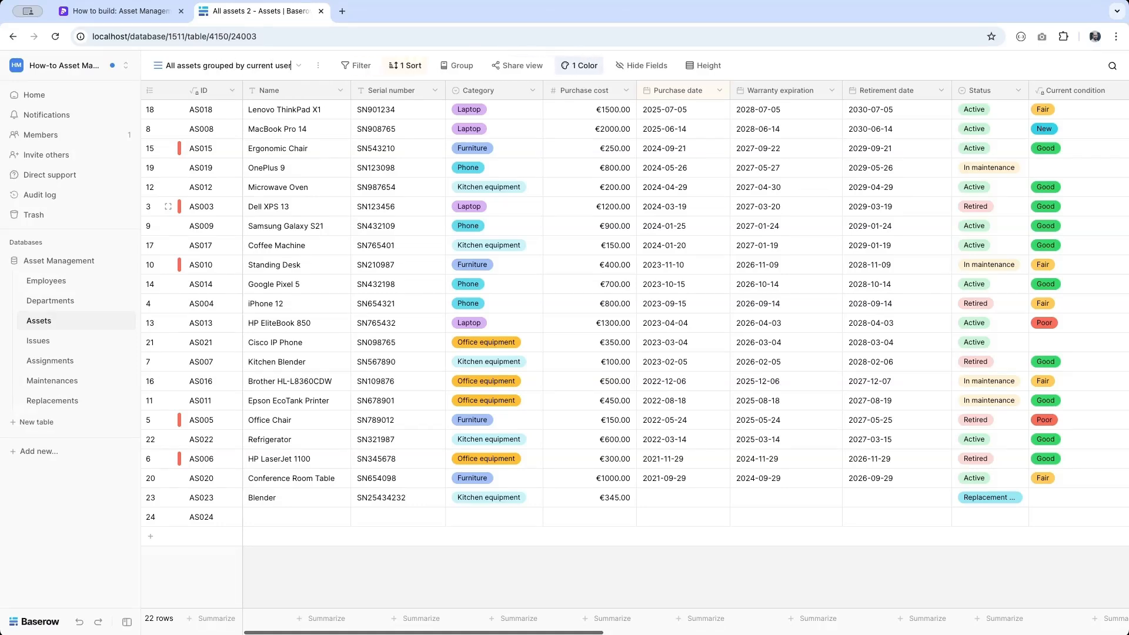
{"action": "key", "text": "Return"}
Step: Group the rows of the All assets grouped by current user view by the Current user field
{"action": "left_click", "coordinate": [459, 67]}
{"action": "left_click", "coordinate": [481, 139]}
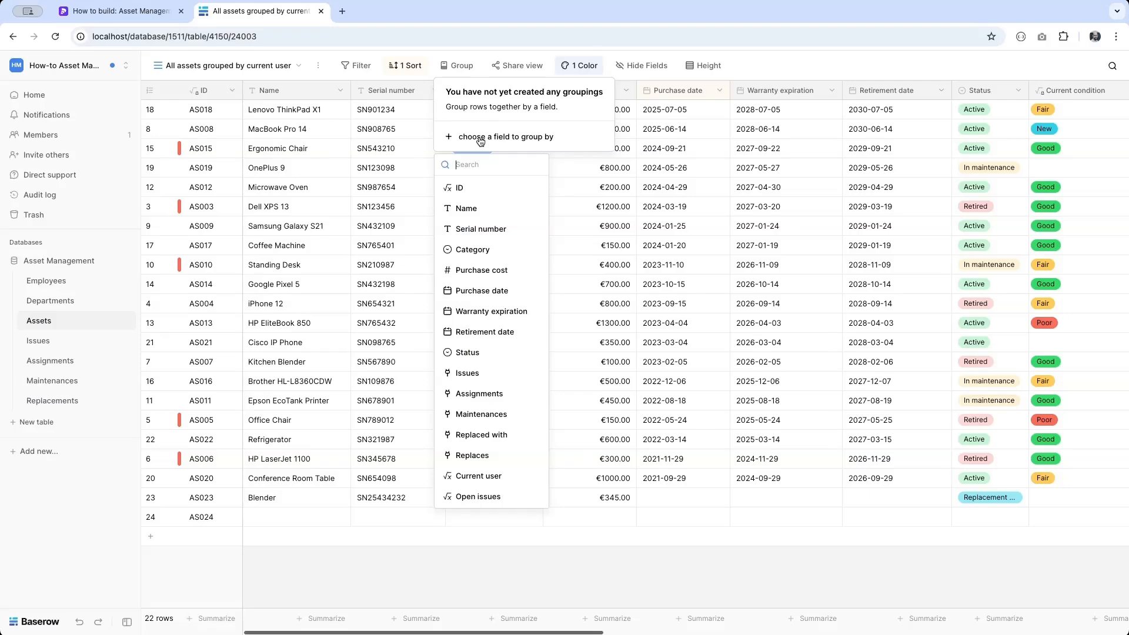
{"action": "left_click", "coordinate": [493, 475]}
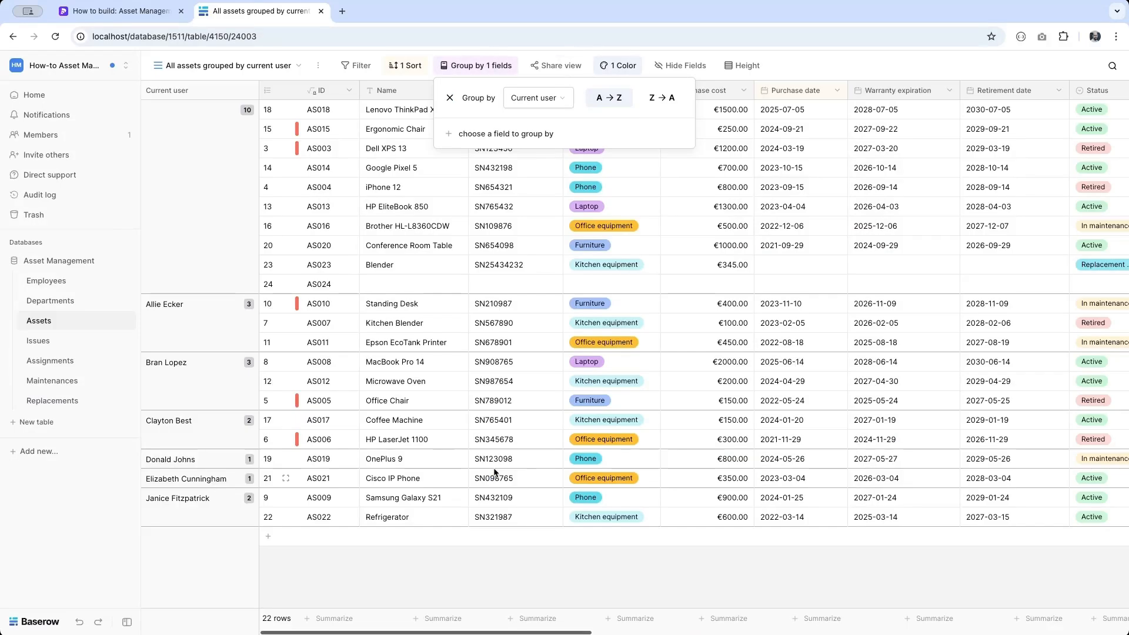
{"action": "left_click", "coordinate": [225, 259]}
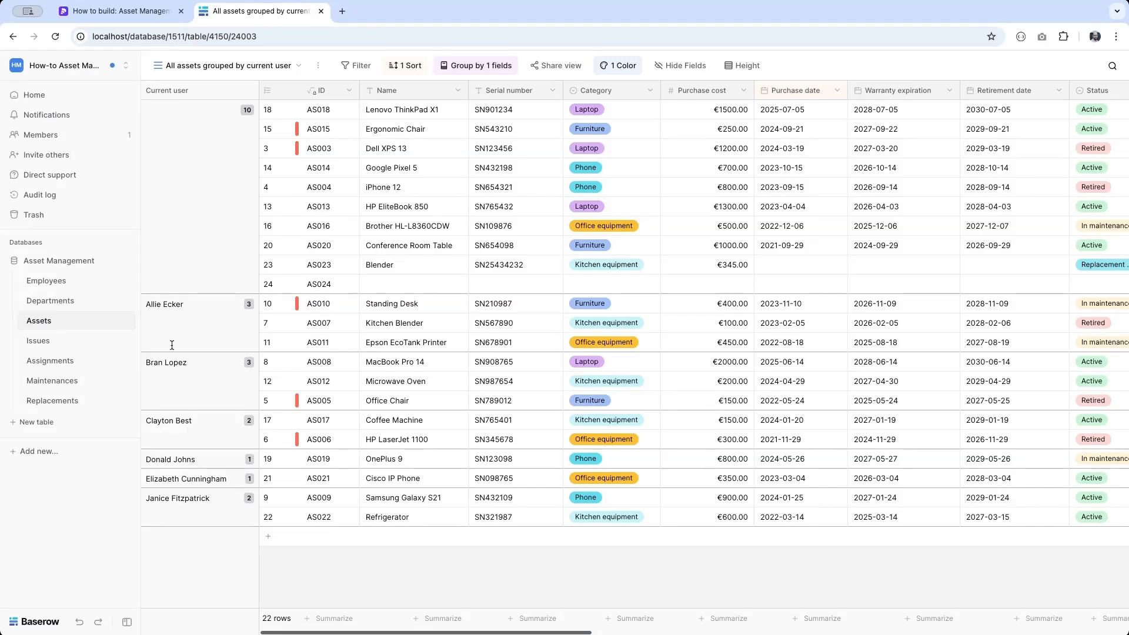
Step: Create a collaborative Kanban view of the Assets table named Stacked by status, stacked by the Status field
{"action": "left_click", "coordinate": [187, 66]}
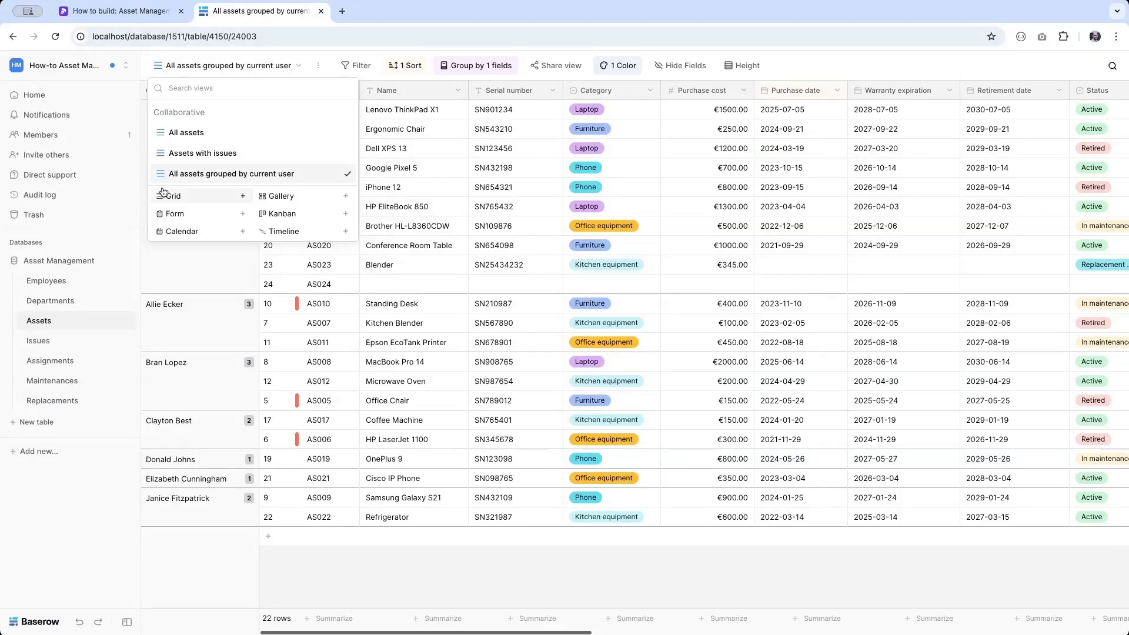
{"action": "left_click", "coordinate": [277, 213]}
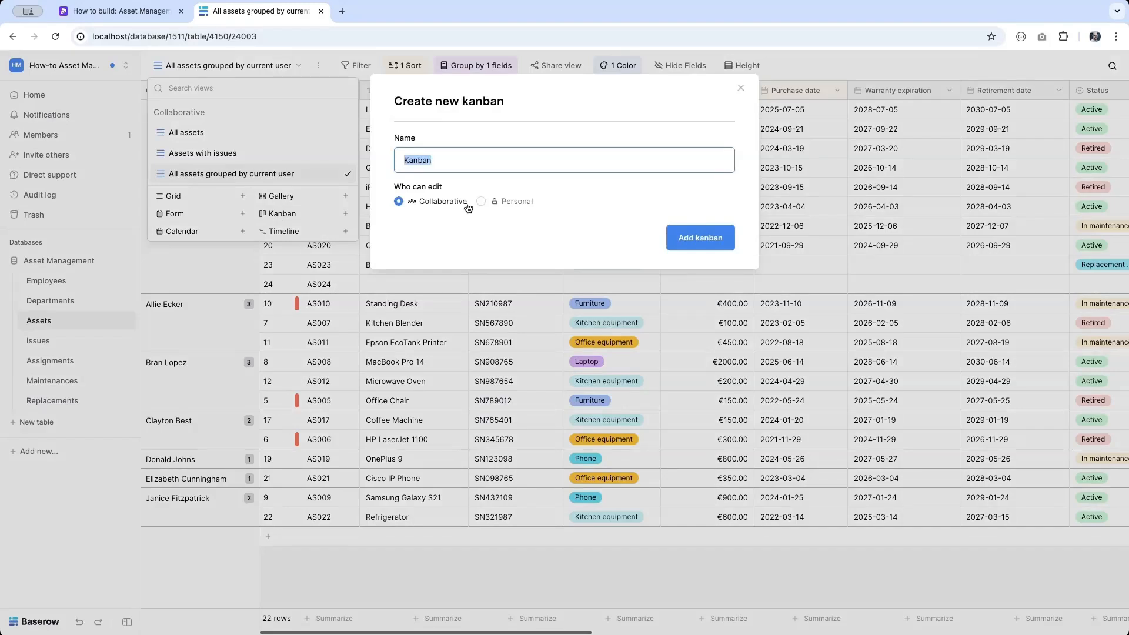
{"action": "type", "text": "STatu"}
{"action": "key", "text": "BackSpace"}
{"action": "key", "text": "BackSpace"}
{"action": "key", "text": "BackSpace"}
{"action": "key", "text": "BackSpace"}
{"action": "type", "text": "te"}
{"action": "key", "text": "BackSpace"}
{"action": "type", "text": "acked by status"}
{"action": "left_click", "coordinate": [720, 234]}
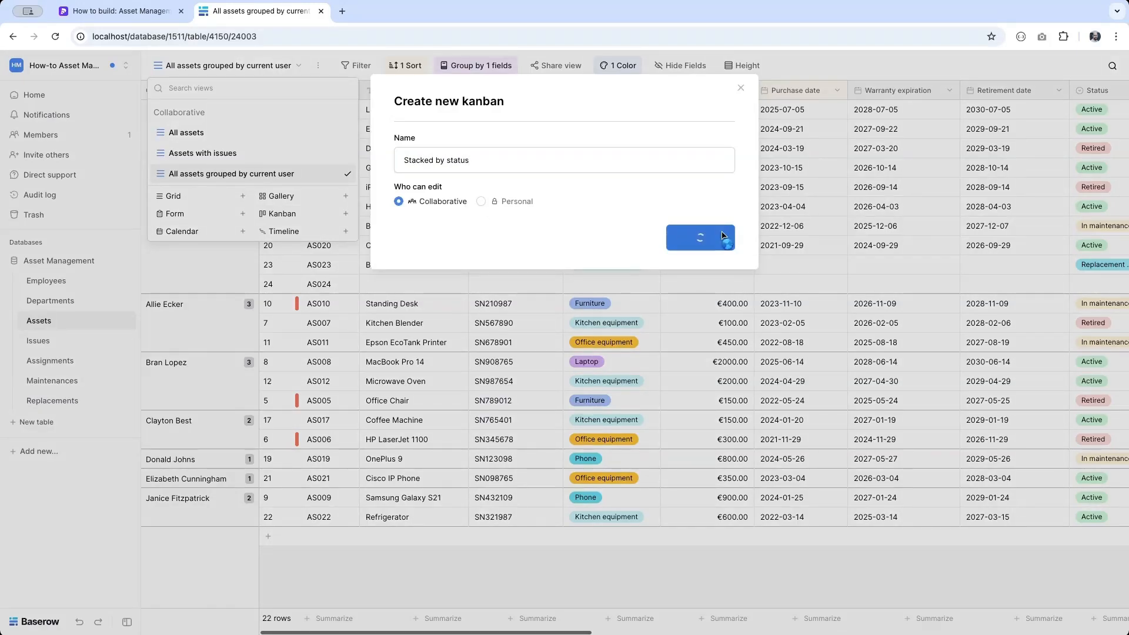
{"action": "left_click", "coordinate": [579, 172]}
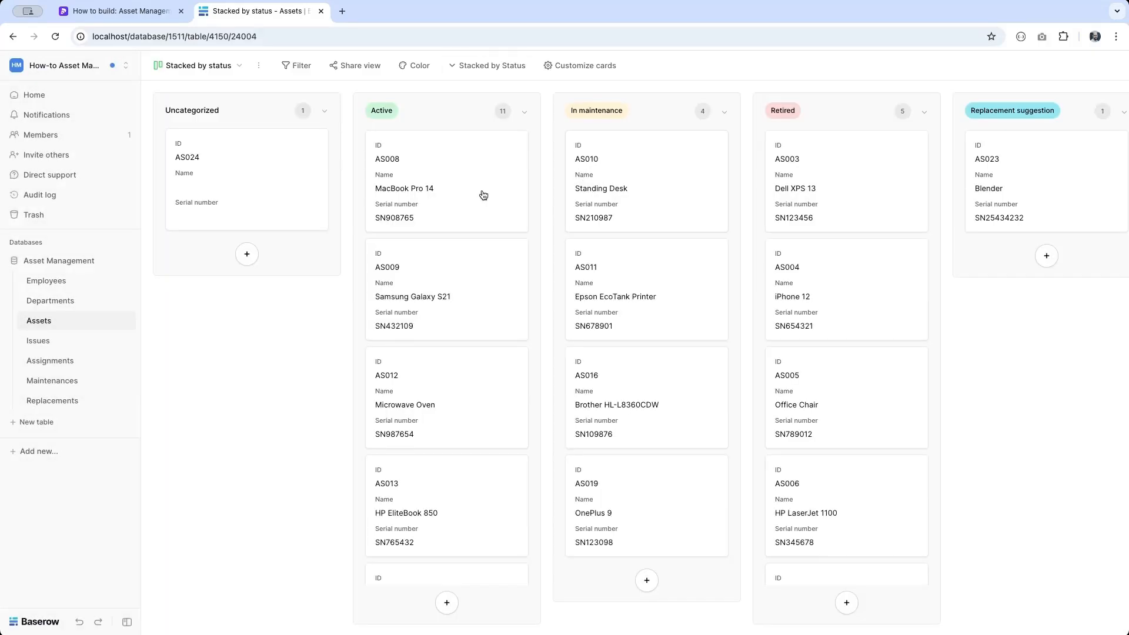
Step: Customize the Kanban cards by hiding Serial number and showing Purchase cost, Purchase date, Current user and Open issues
{"action": "left_click", "coordinate": [551, 63]}
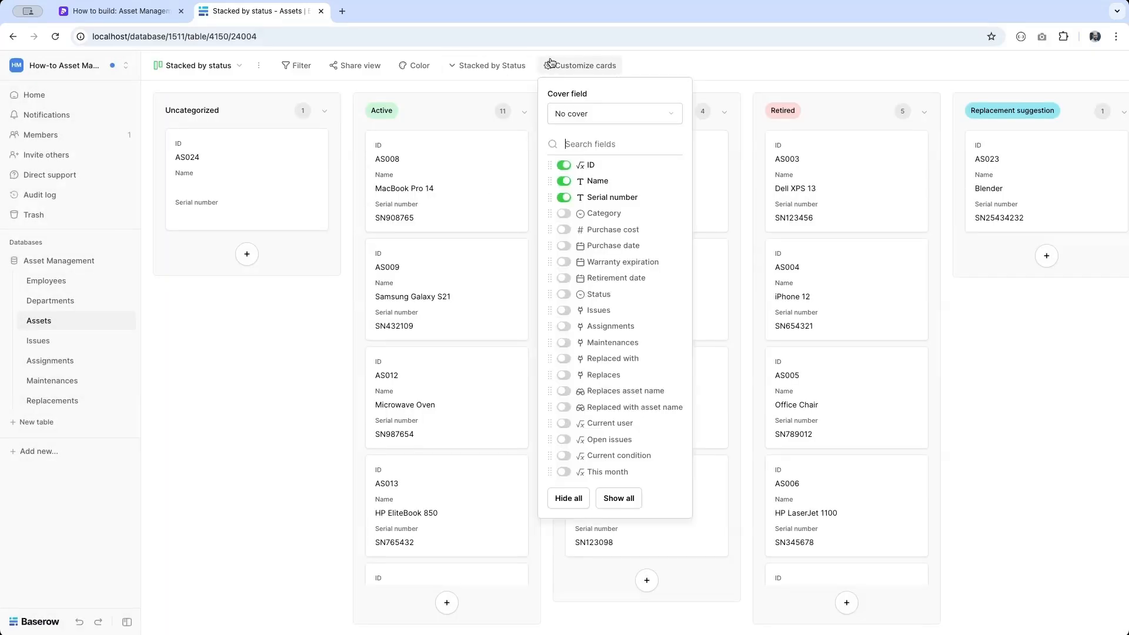
{"action": "left_click", "coordinate": [564, 199]}
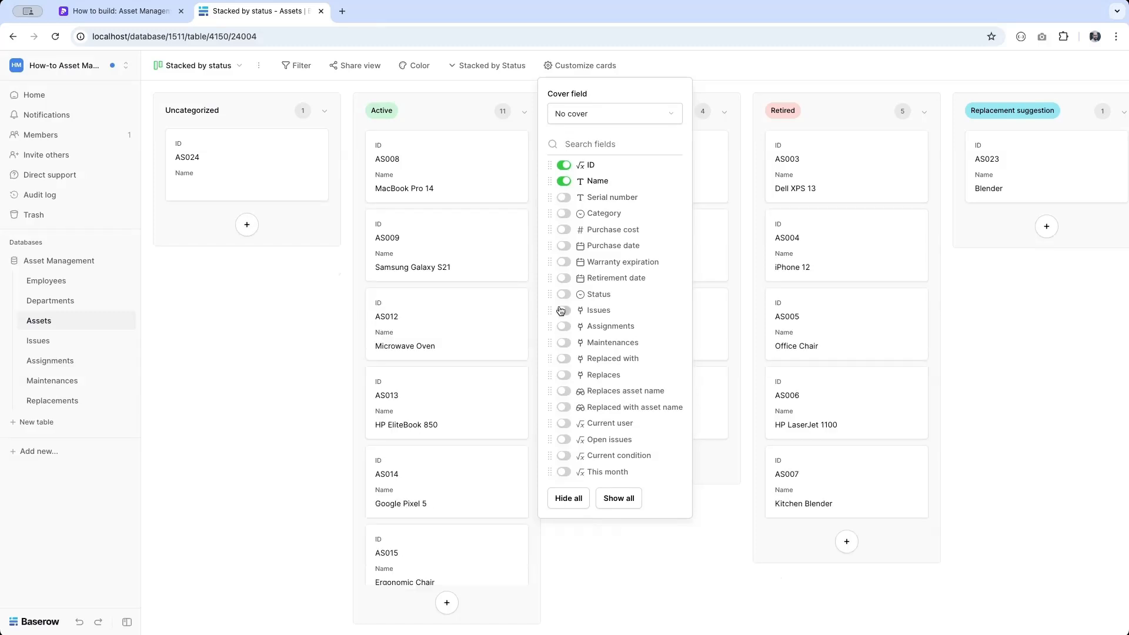
{"action": "left_click", "coordinate": [563, 424]}
{"action": "left_click", "coordinate": [564, 440]}
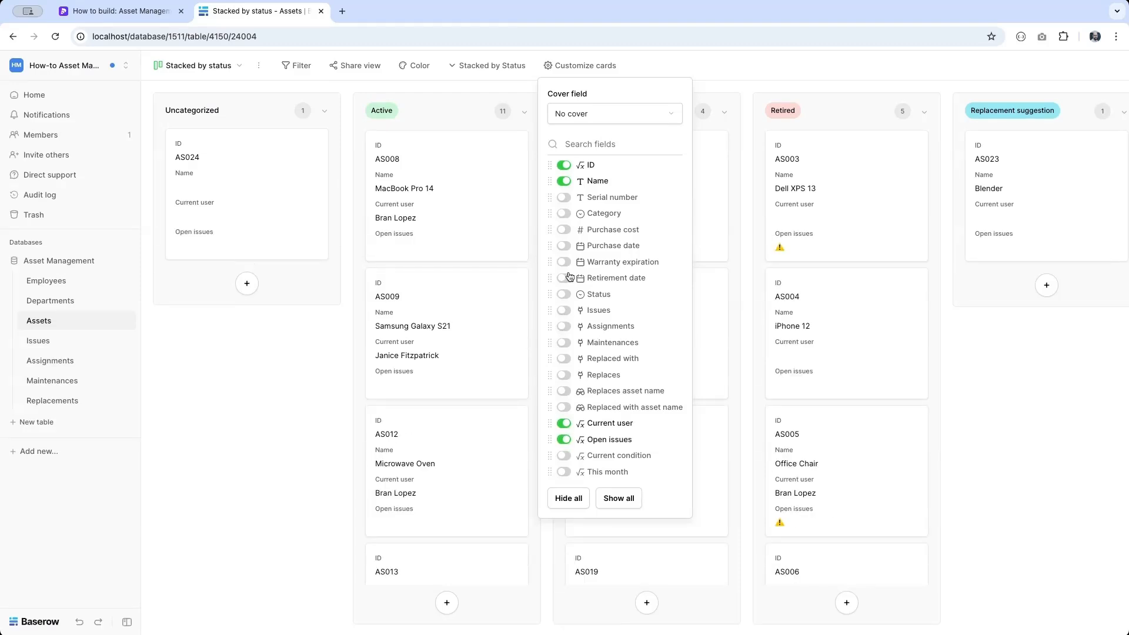
{"action": "left_click", "coordinate": [564, 230]}
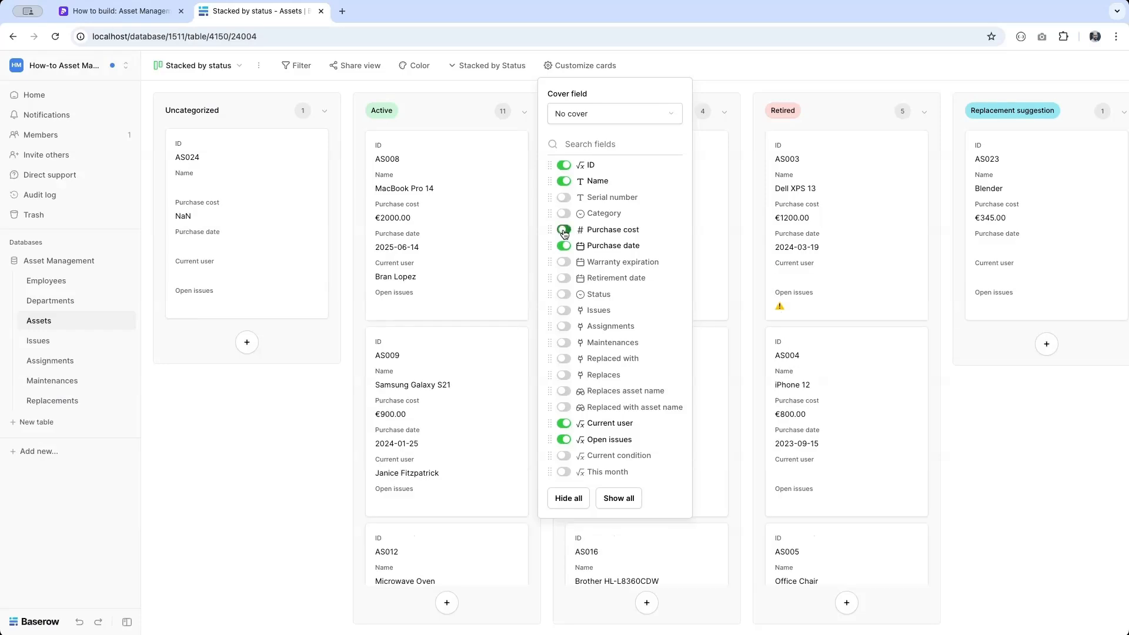
{"action": "left_click", "coordinate": [238, 437]}
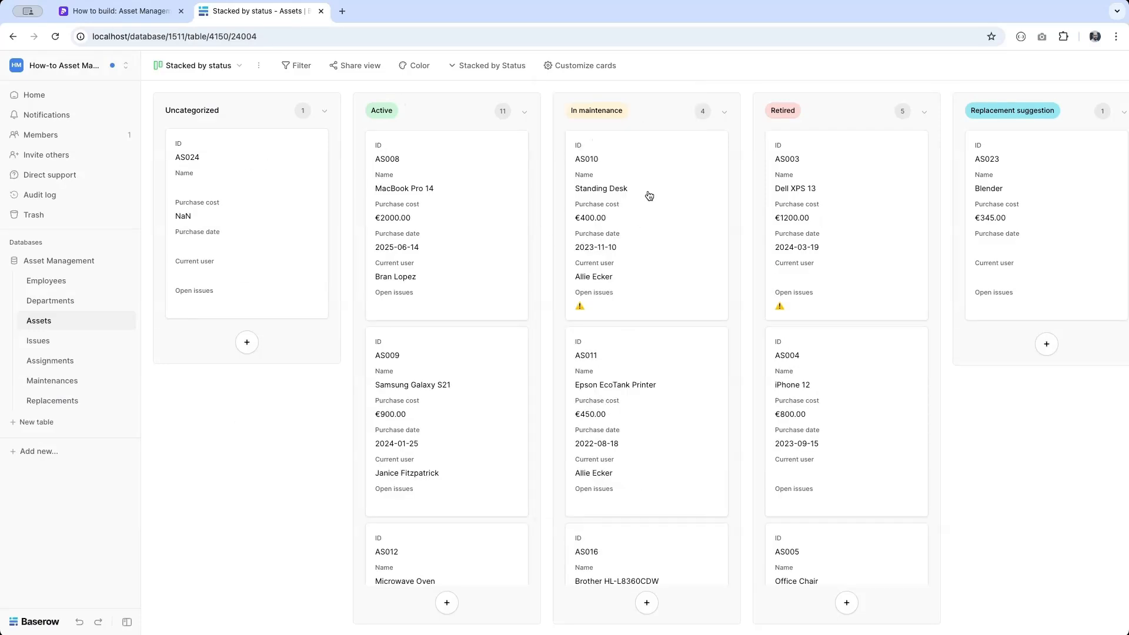
Step: Move the AS010 Standing Desk card from the In maintenance stack to the Retired stack
{"action": "left_click_drag", "start_coordinate": [597, 213], "coordinate": [814, 215]}
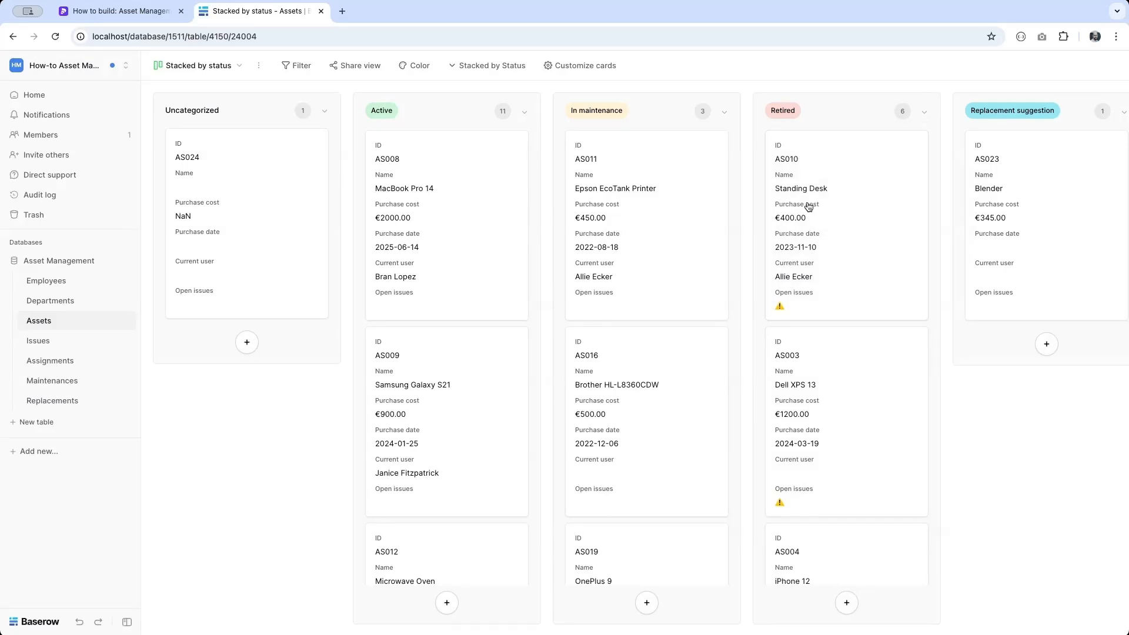
Step: Create a collaborative view named Calendar in the Maintenances table, using Scheduled date as its date field
{"action": "left_click", "coordinate": [62, 382]}
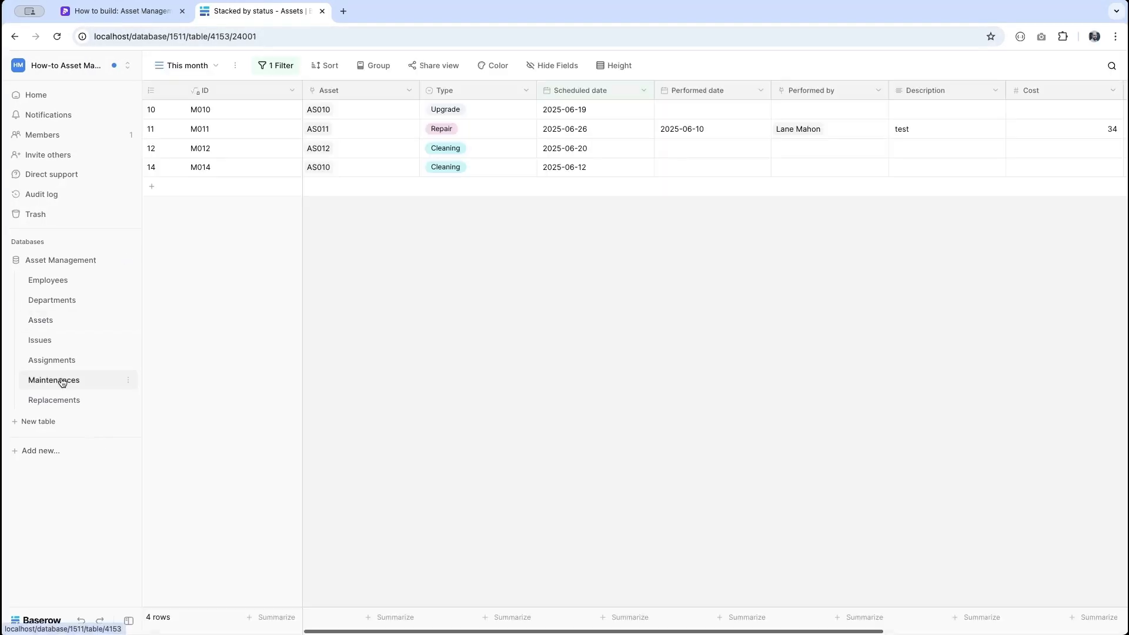
{"action": "left_click", "coordinate": [184, 67]}
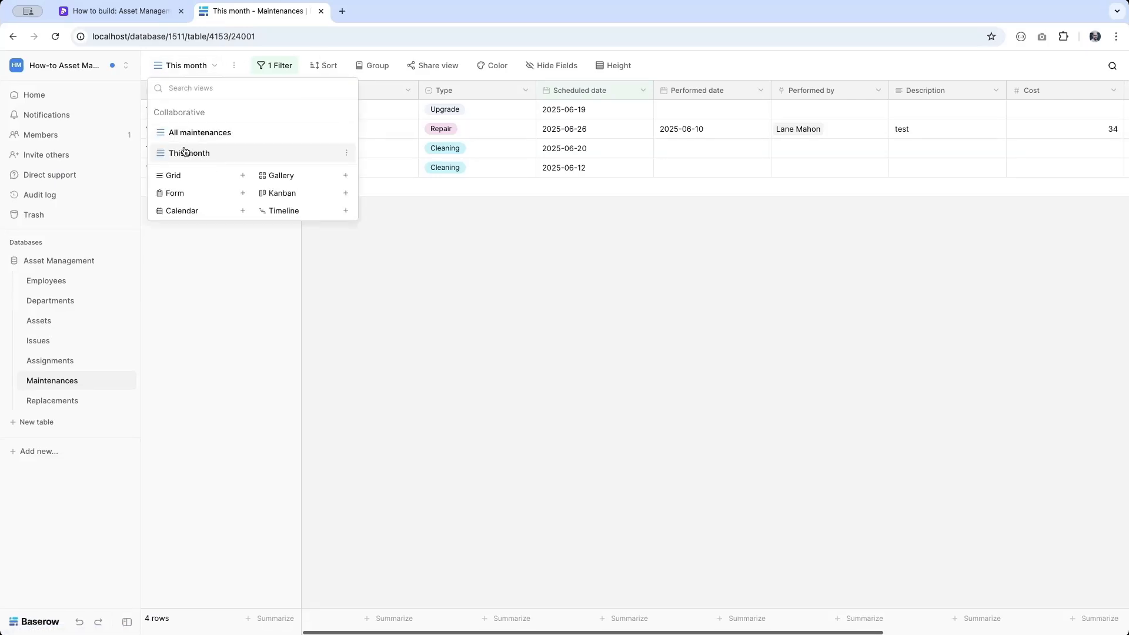
{"action": "left_click", "coordinate": [174, 212]}
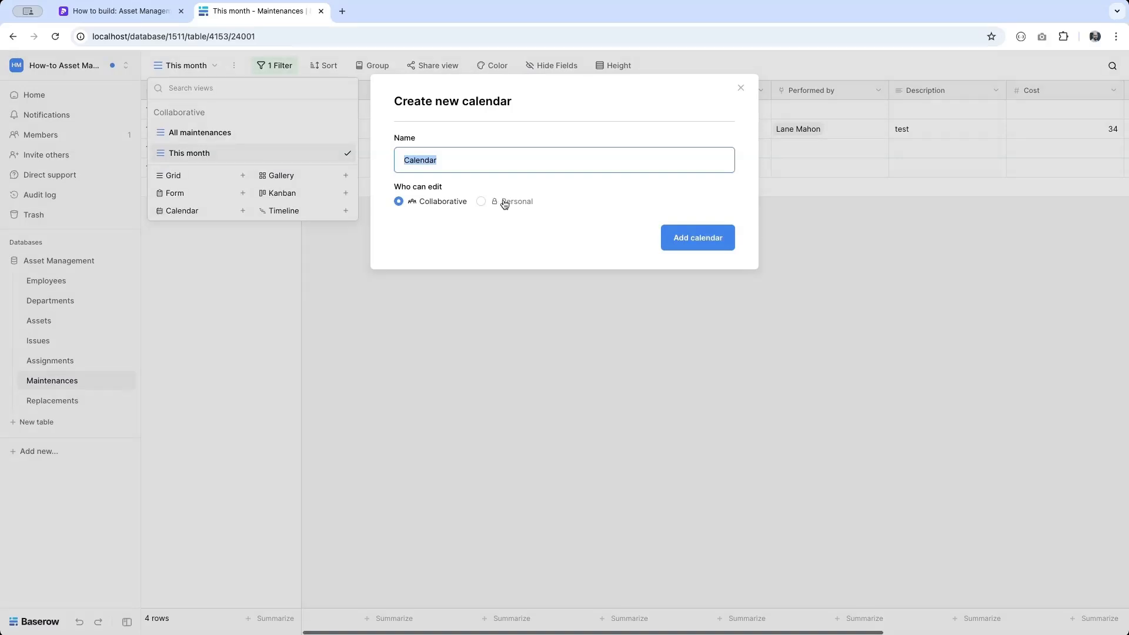
{"action": "left_click", "coordinate": [700, 239]}
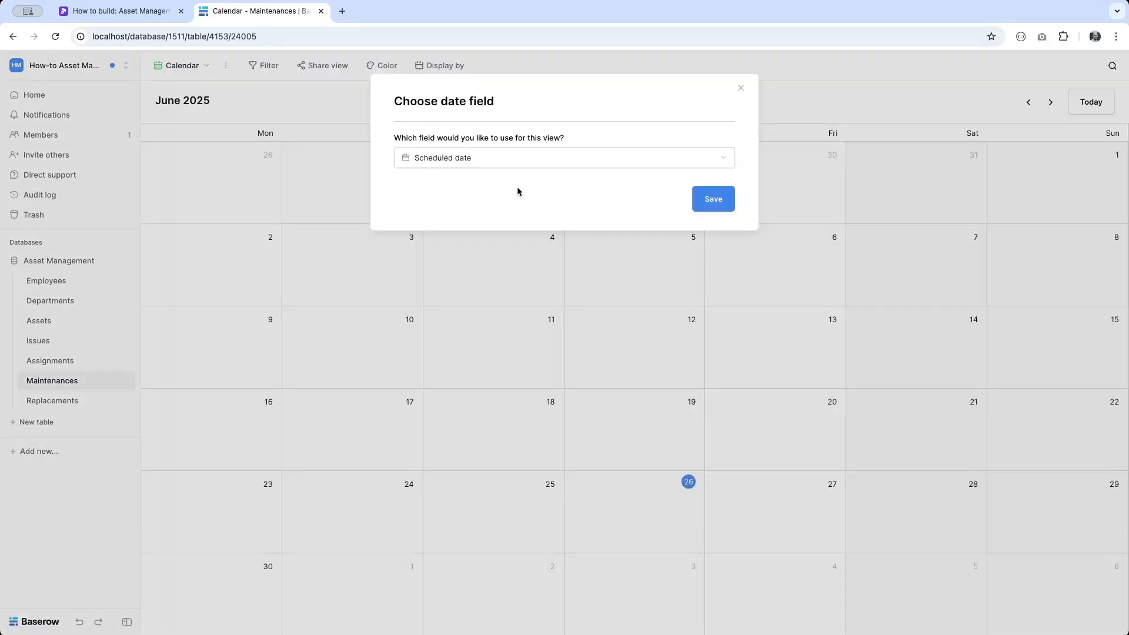
{"action": "left_click", "coordinate": [709, 199]}
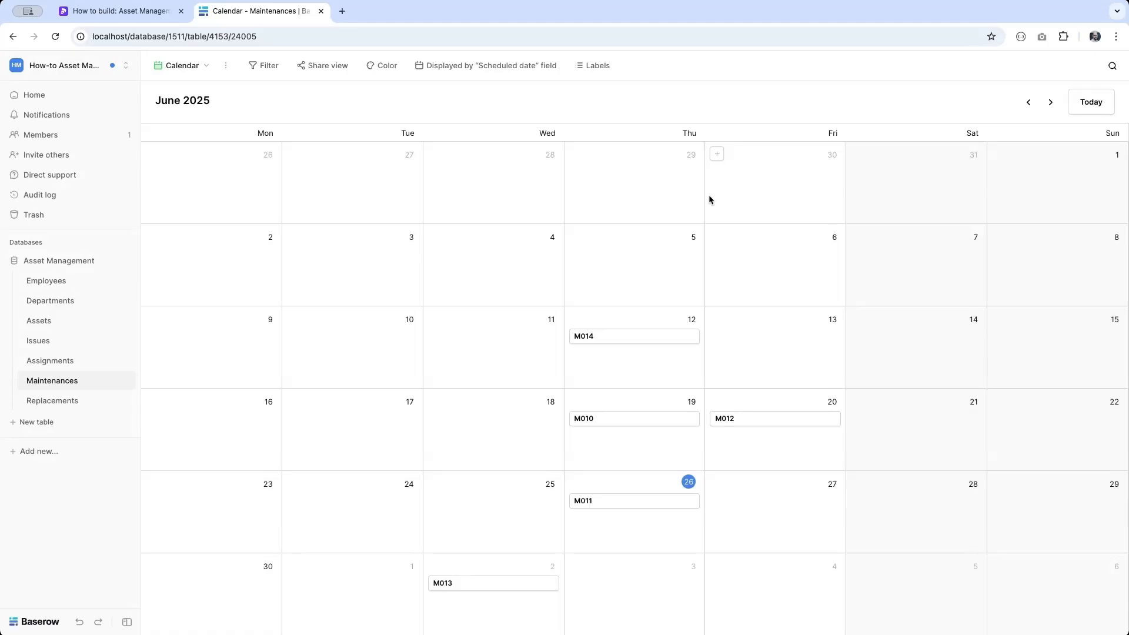
Step: Color the left border of the Maintenances calendar entries by the Status single select field
{"action": "left_click", "coordinate": [601, 66]}
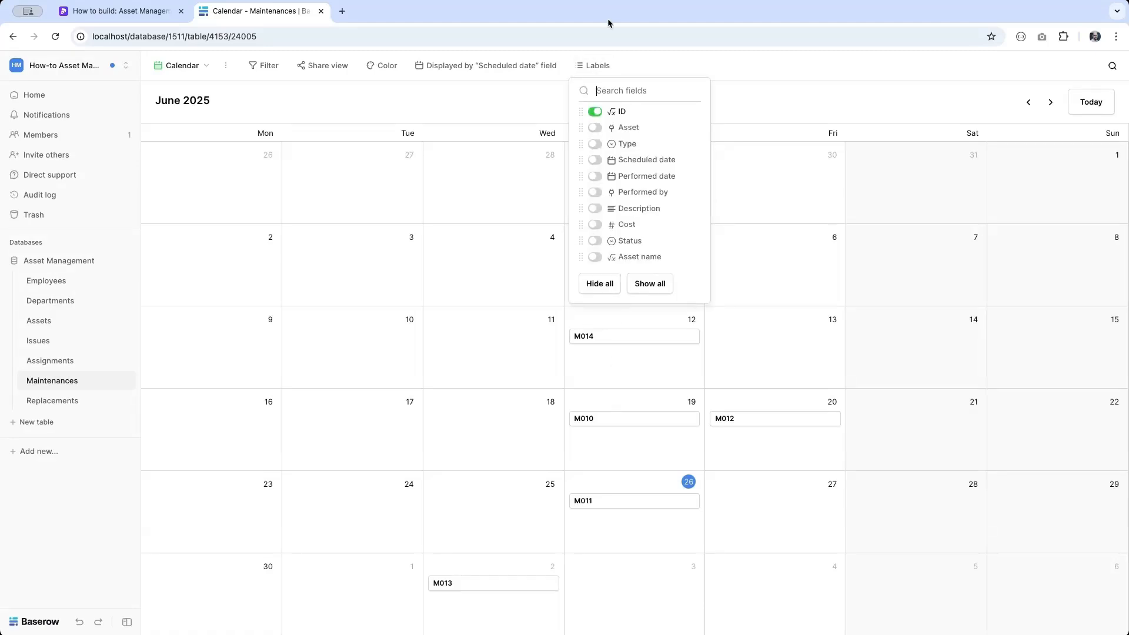
{"action": "left_click", "coordinate": [385, 66]}
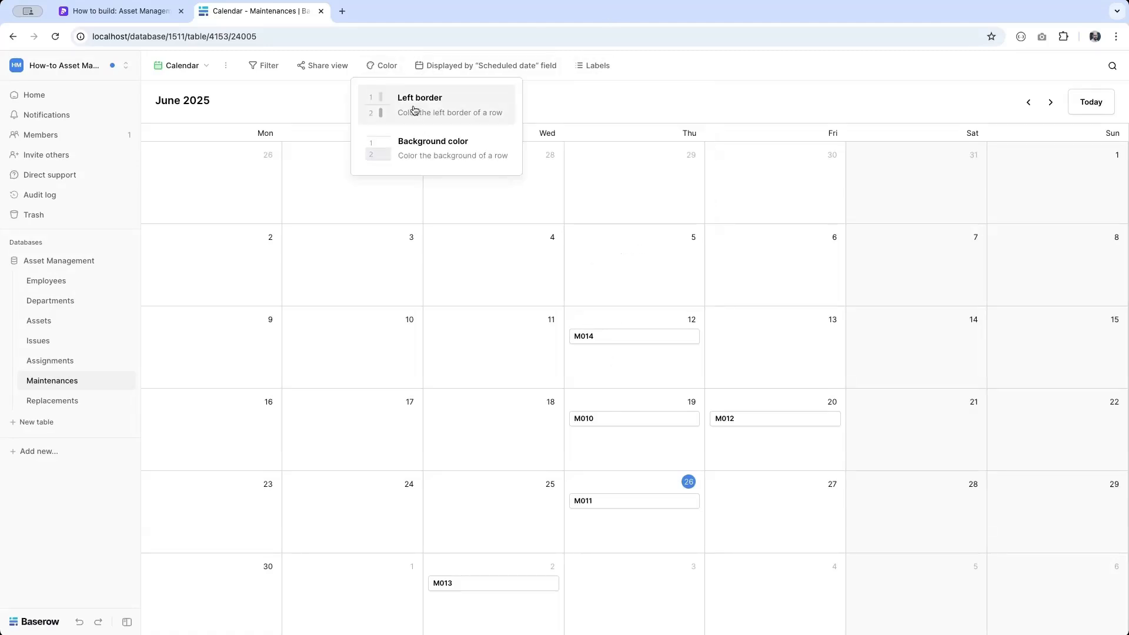
{"action": "left_click", "coordinate": [414, 109]}
{"action": "left_click", "coordinate": [414, 149]}
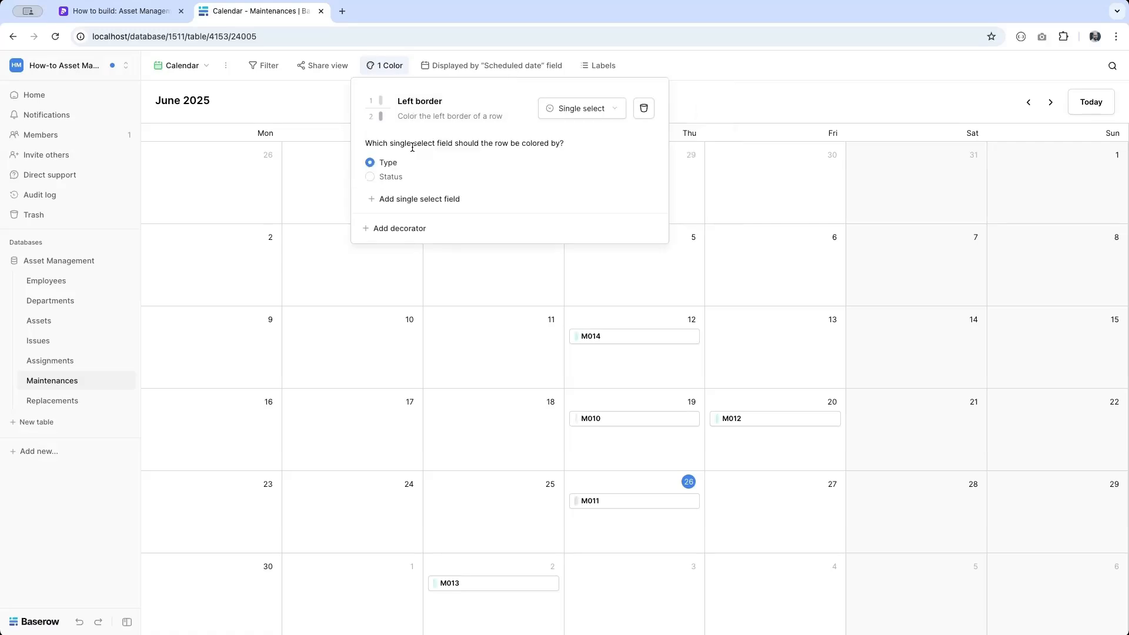
{"action": "left_click", "coordinate": [395, 178]}
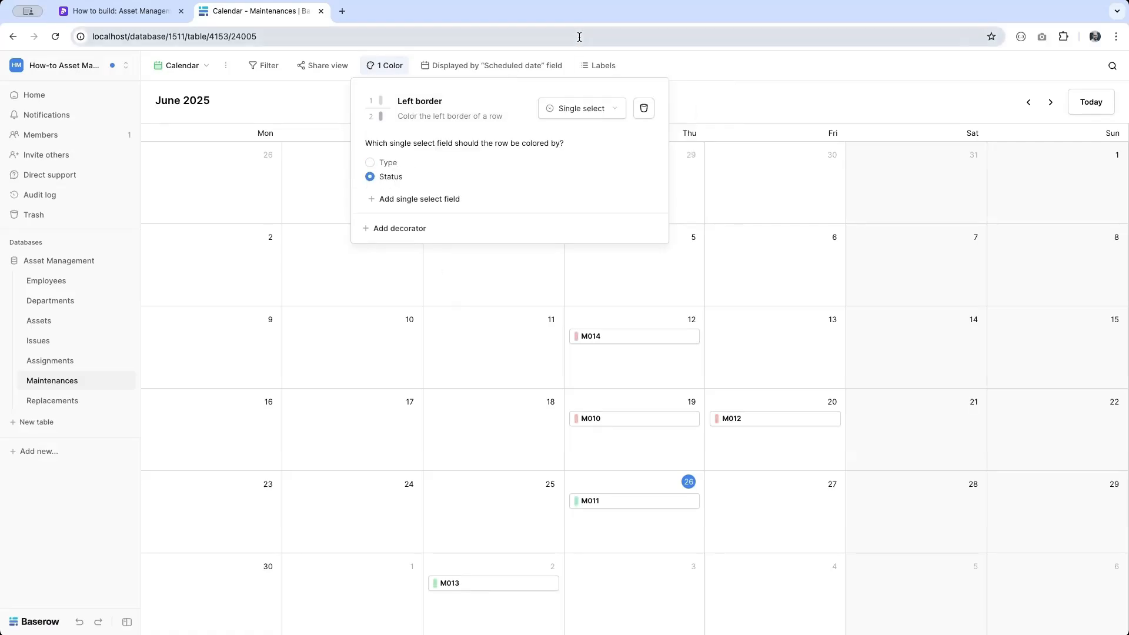
Step: Set the calendar labels to show Asset name and Description, and hide ID
{"action": "left_click", "coordinate": [600, 65]}
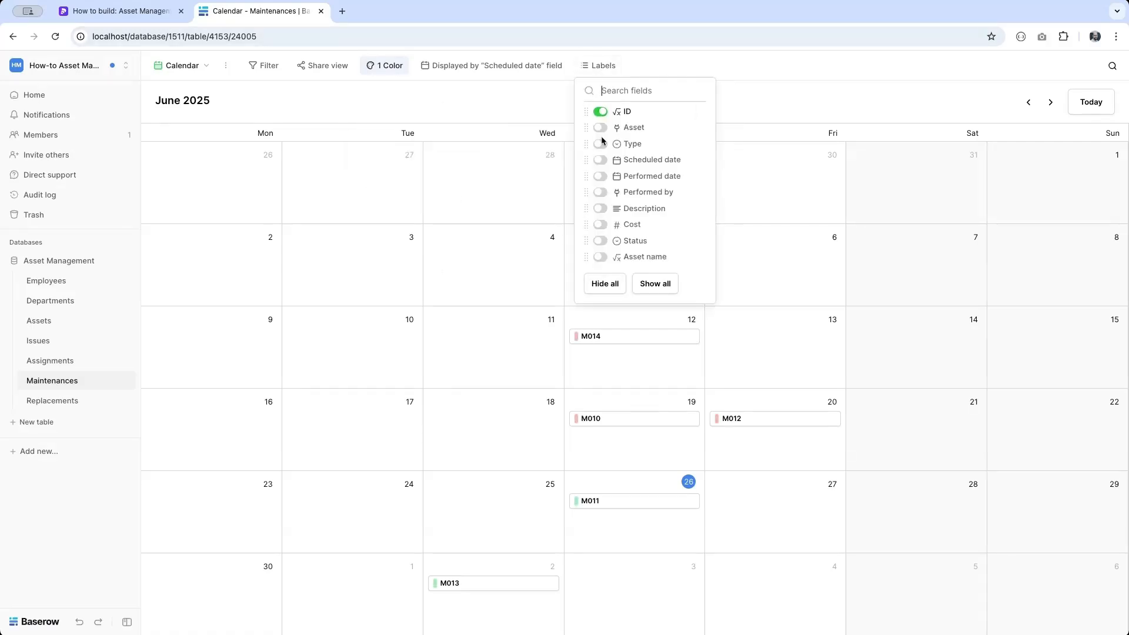
{"action": "left_click", "coordinate": [599, 259]}
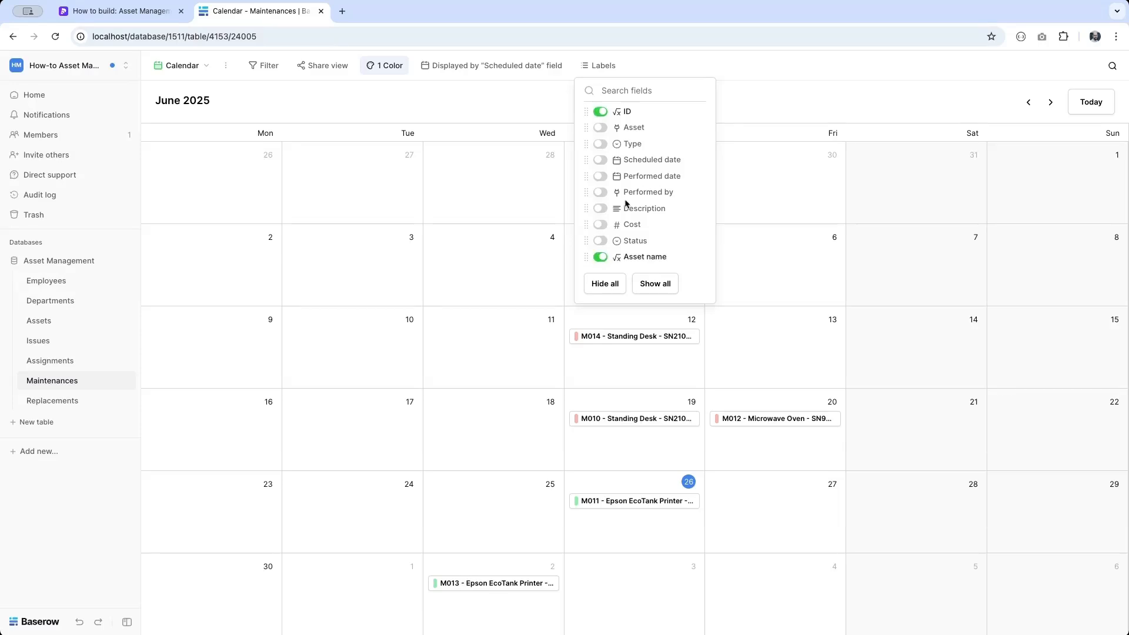
{"action": "left_click", "coordinate": [604, 114]}
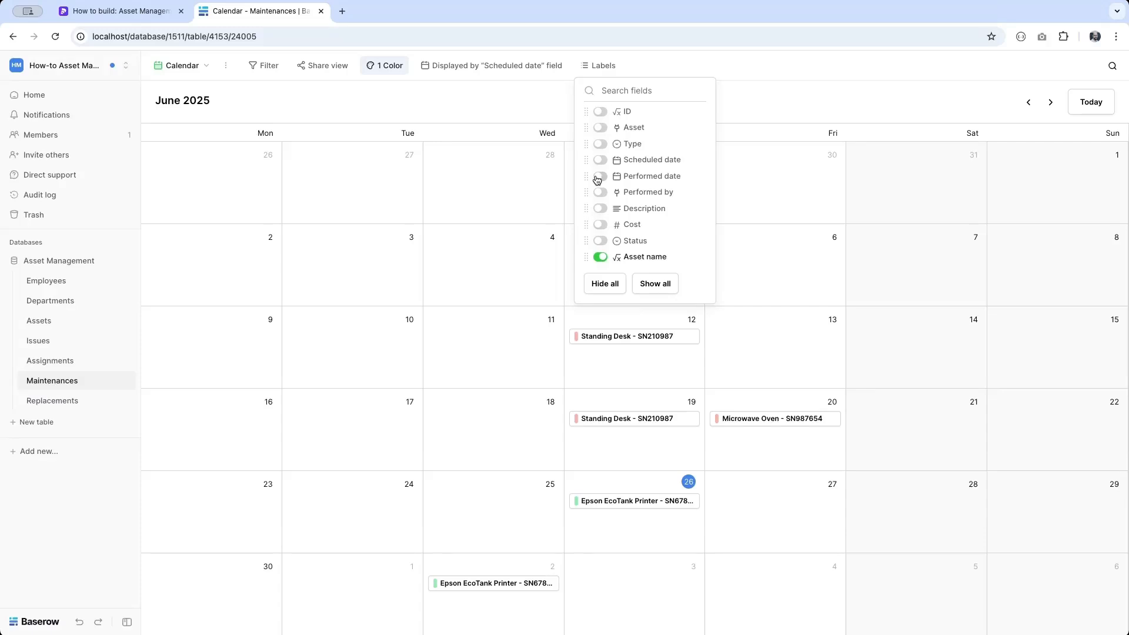
{"action": "left_click", "coordinate": [601, 208]}
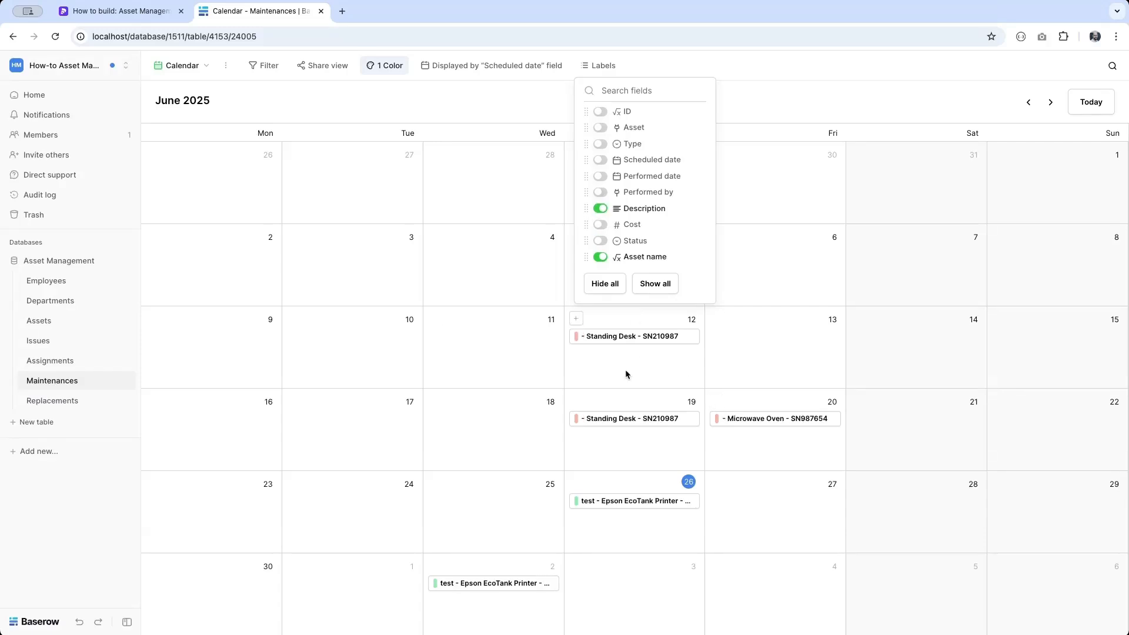
{"action": "left_click", "coordinate": [442, 384]}
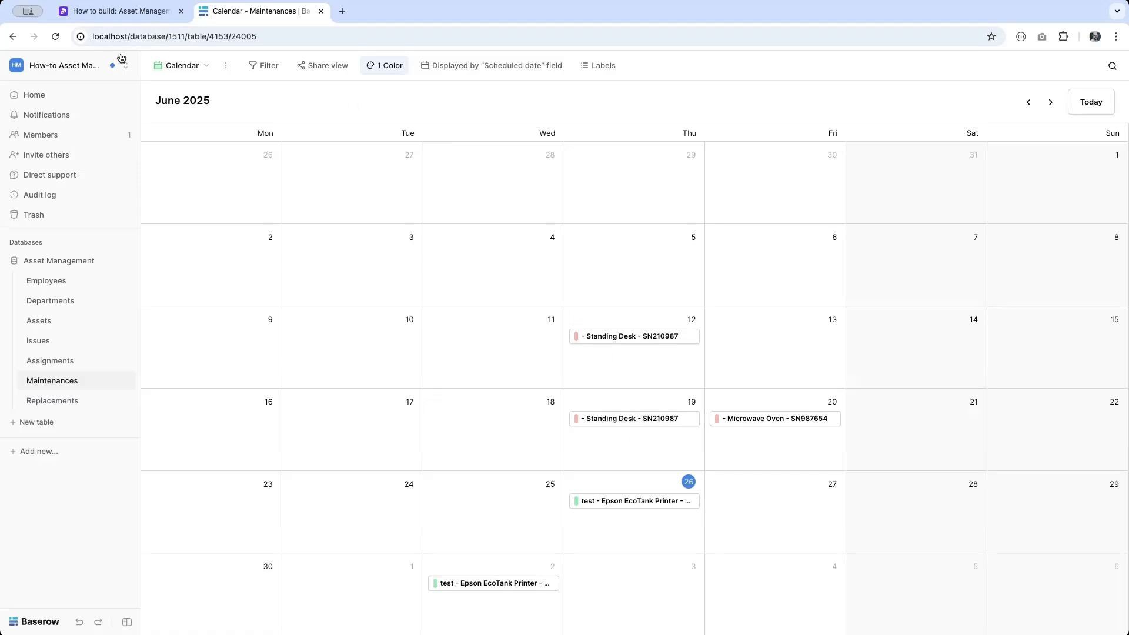
Step: Create a collaborative form view named Add new issue in the Issues table
{"action": "left_click", "coordinate": [56, 342]}
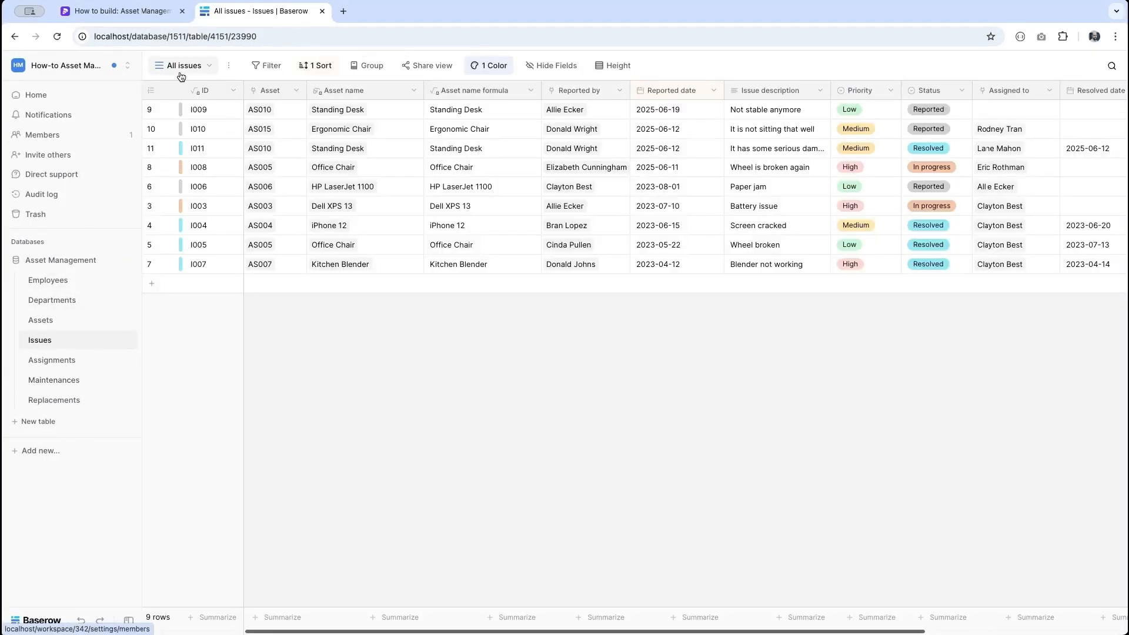
{"action": "left_click", "coordinate": [181, 76]}
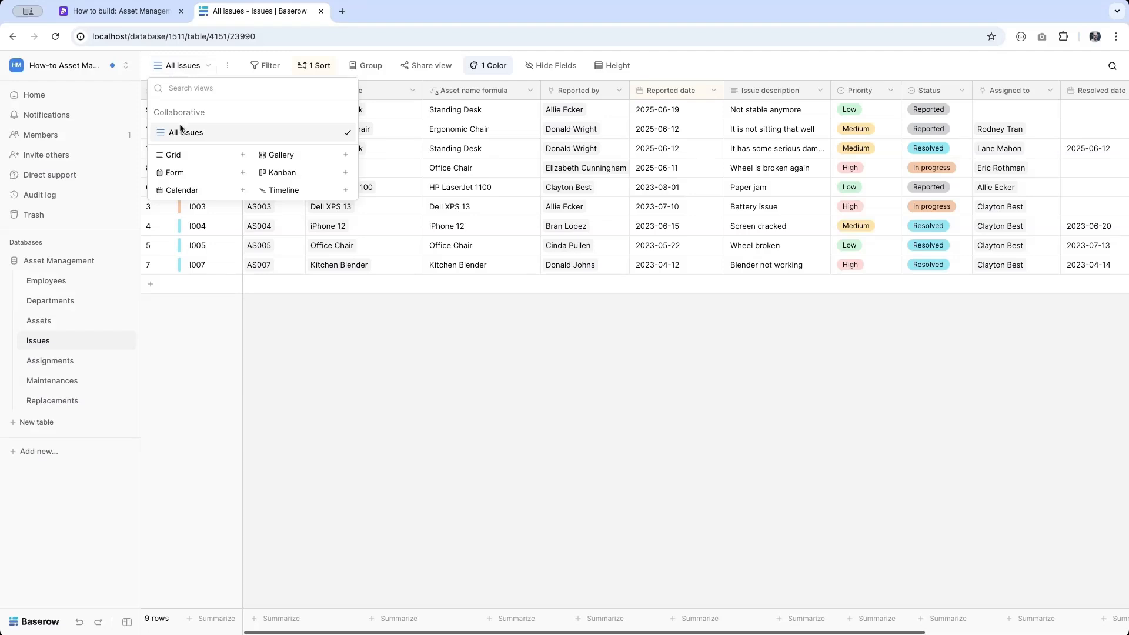
{"action": "left_click", "coordinate": [175, 178]}
{"action": "type", "text": "Add new issue"}
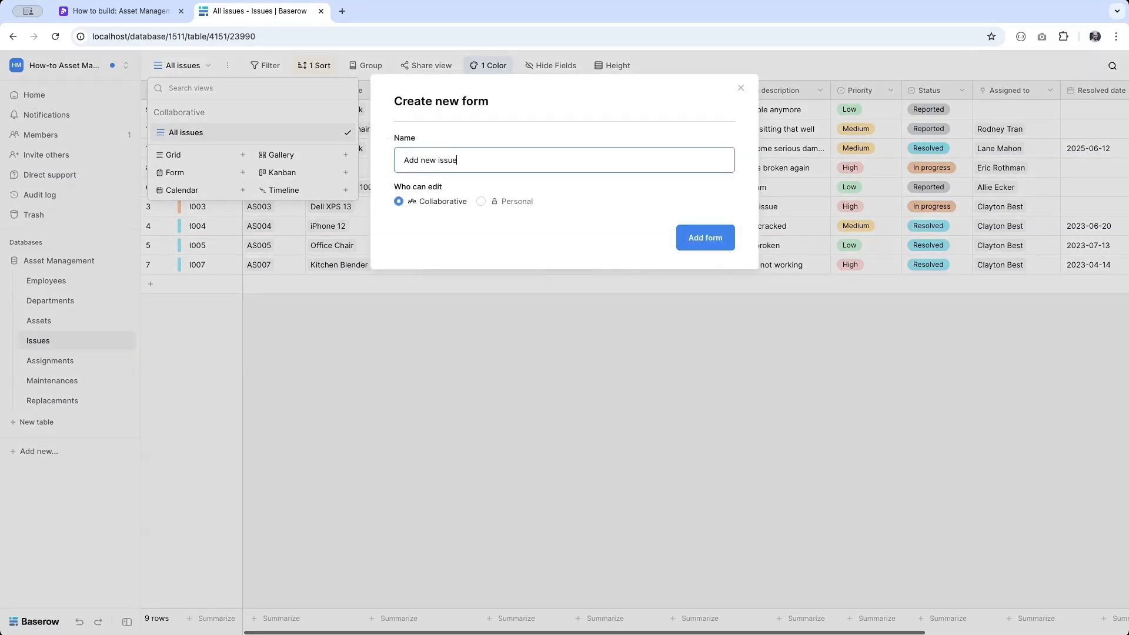
{"action": "left_click", "coordinate": [705, 237]}
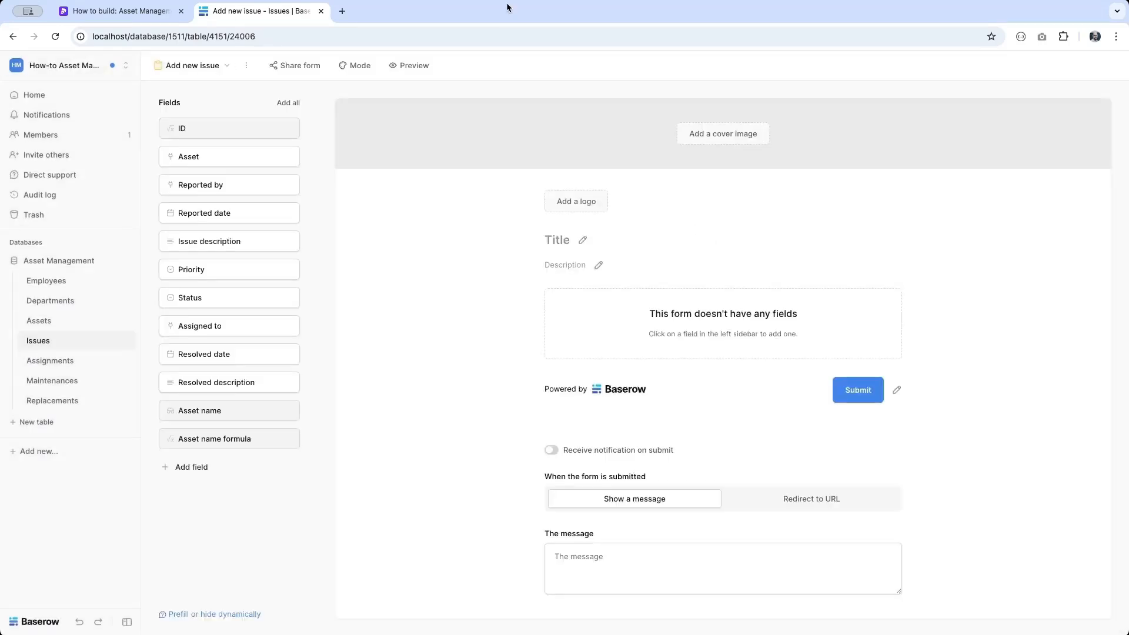
Step: Add the Asset, Reported by, Reported date and Issue description fields to the form
{"action": "left_click", "coordinate": [200, 158]}
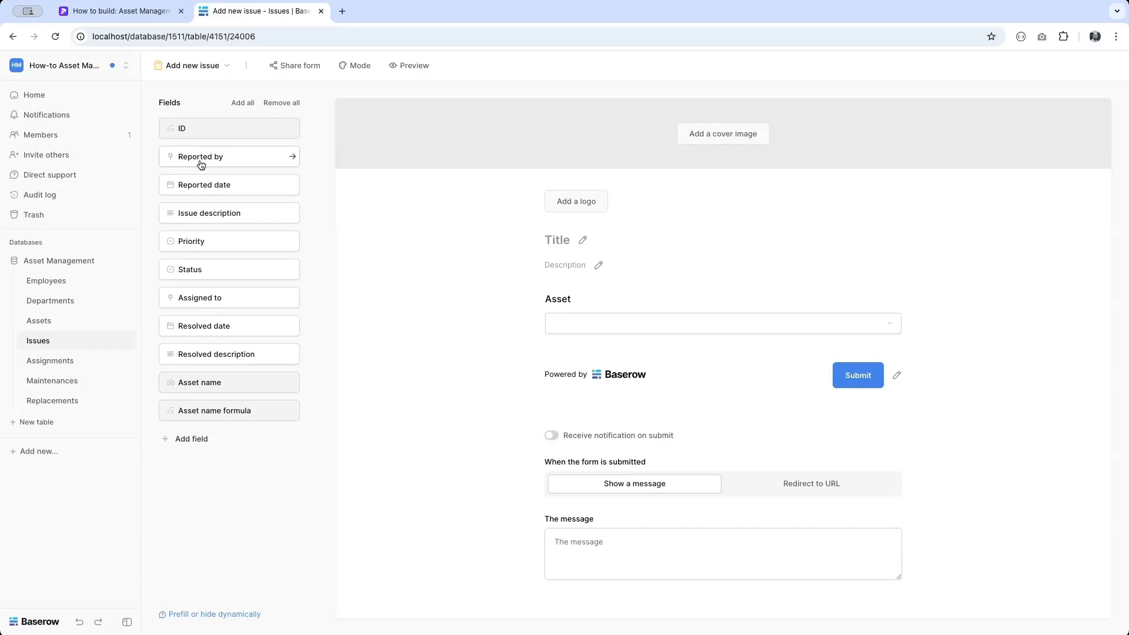
{"action": "left_click", "coordinate": [201, 158]}
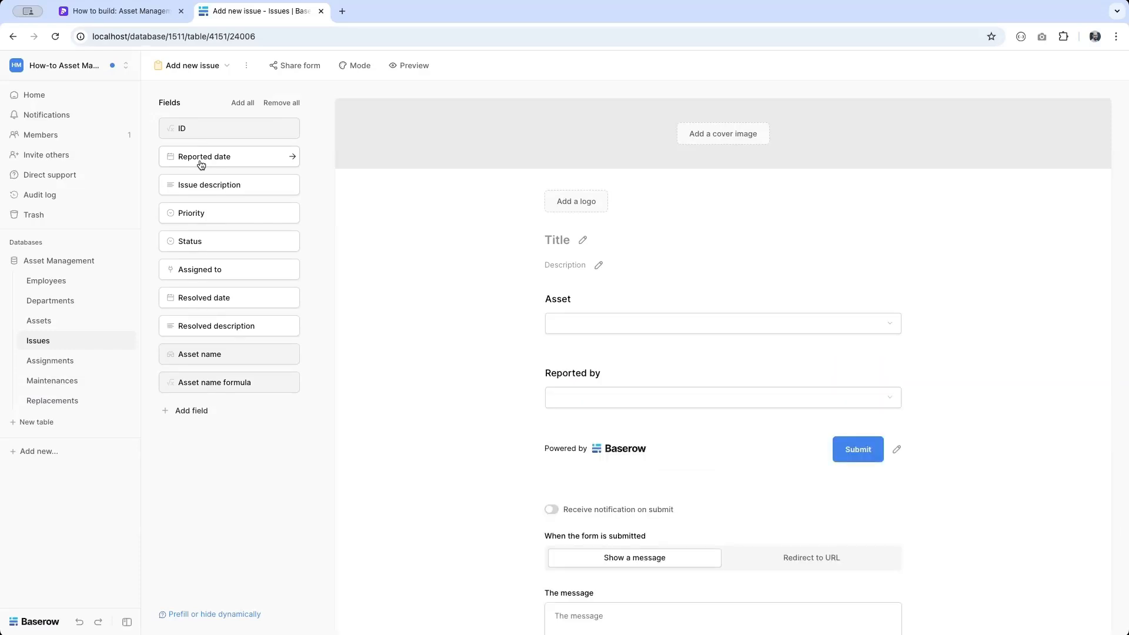
{"action": "left_click", "coordinate": [201, 157]}
{"action": "left_click", "coordinate": [200, 158]}
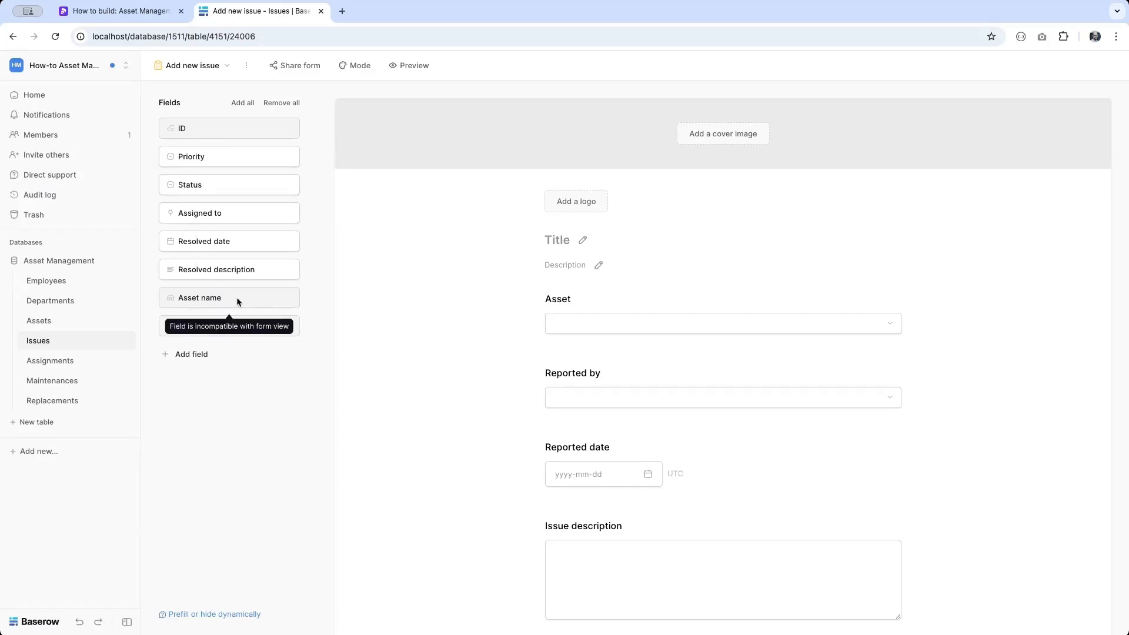
Step: Preview the form and submit a test issue for AS003 with a reporter, reported date 2025-06-26 and the description "Small description"
{"action": "left_click", "coordinate": [411, 65]}
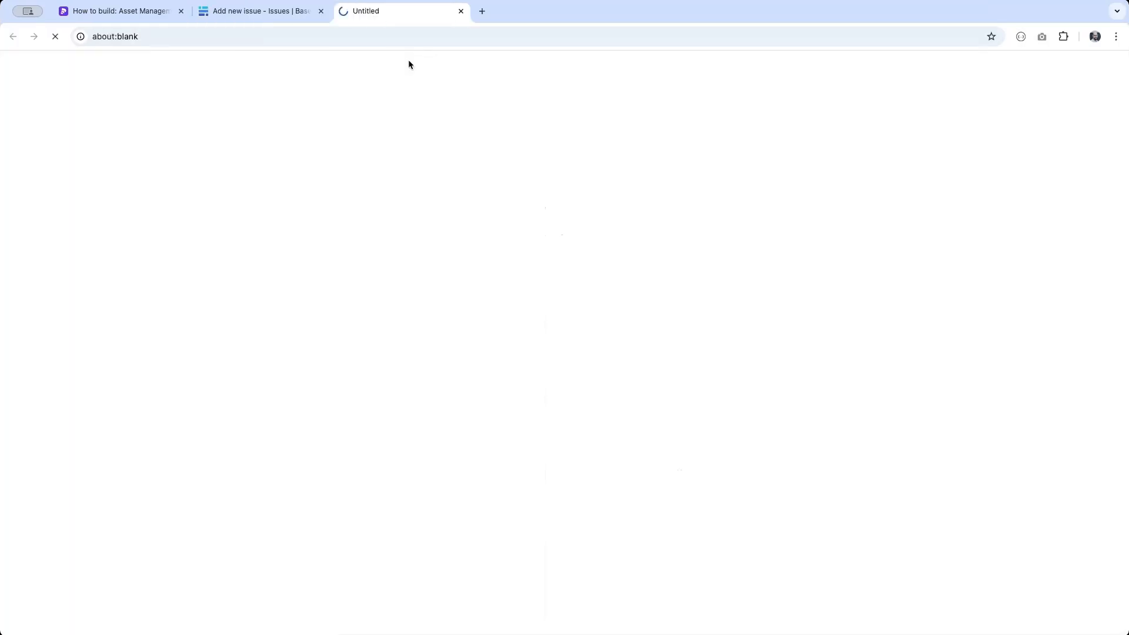
{"action": "left_click", "coordinate": [451, 126]}
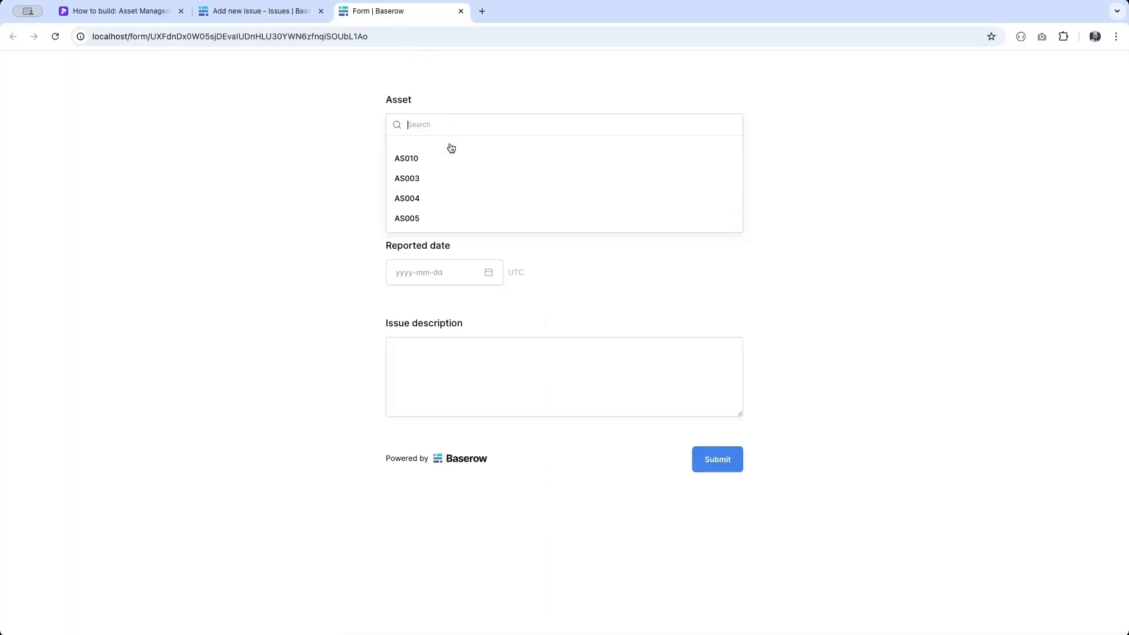
{"action": "left_click", "coordinate": [447, 184]}
{"action": "left_click", "coordinate": [449, 196]}
{"action": "left_click", "coordinate": [446, 247]}
{"action": "left_click", "coordinate": [430, 272]}
{"action": "left_click", "coordinate": [479, 445]}
{"action": "left_click", "coordinate": [607, 404]}
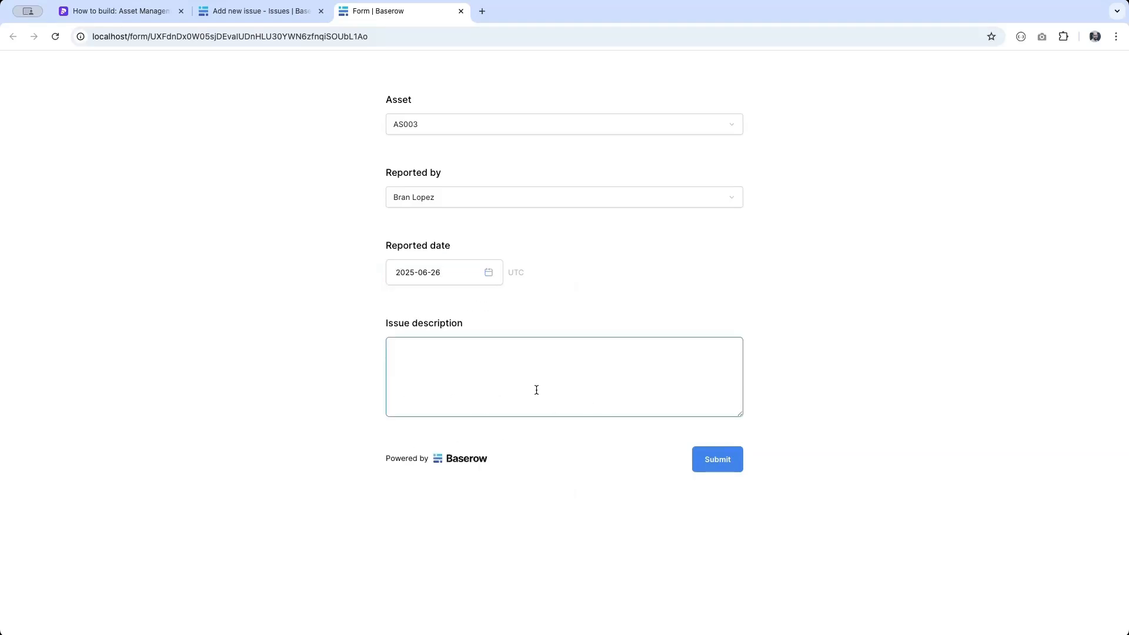
{"action": "type", "text": "Small description"}
{"action": "left_click", "coordinate": [718, 467]}
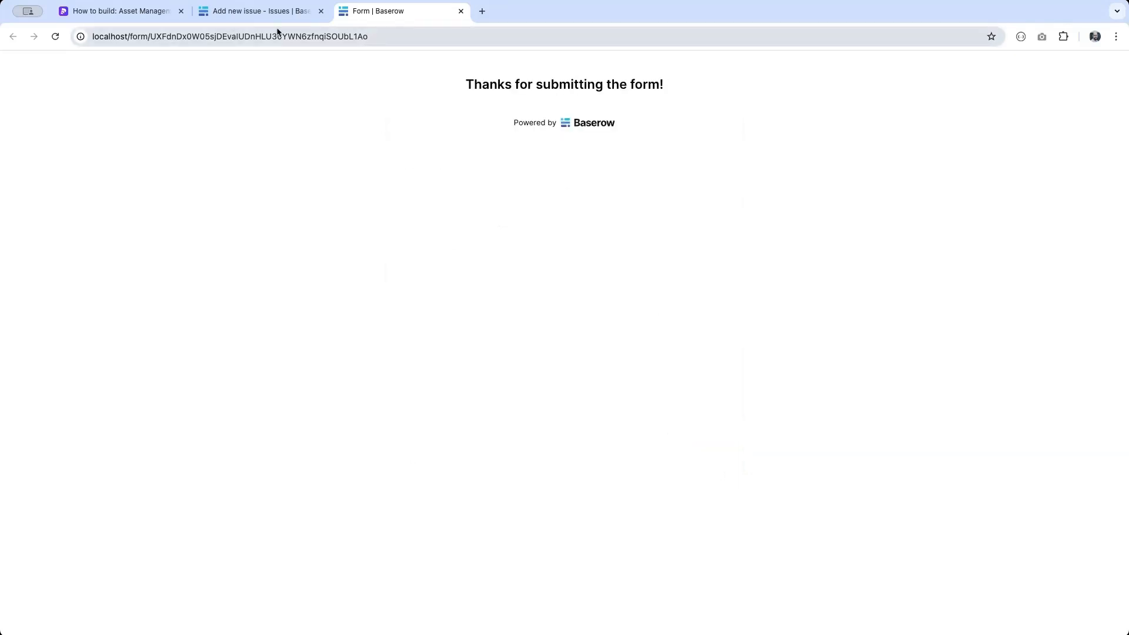
Step: Return to the form editor and switch to the All issues view to check the submitted issue
{"action": "left_click", "coordinate": [259, 13]}
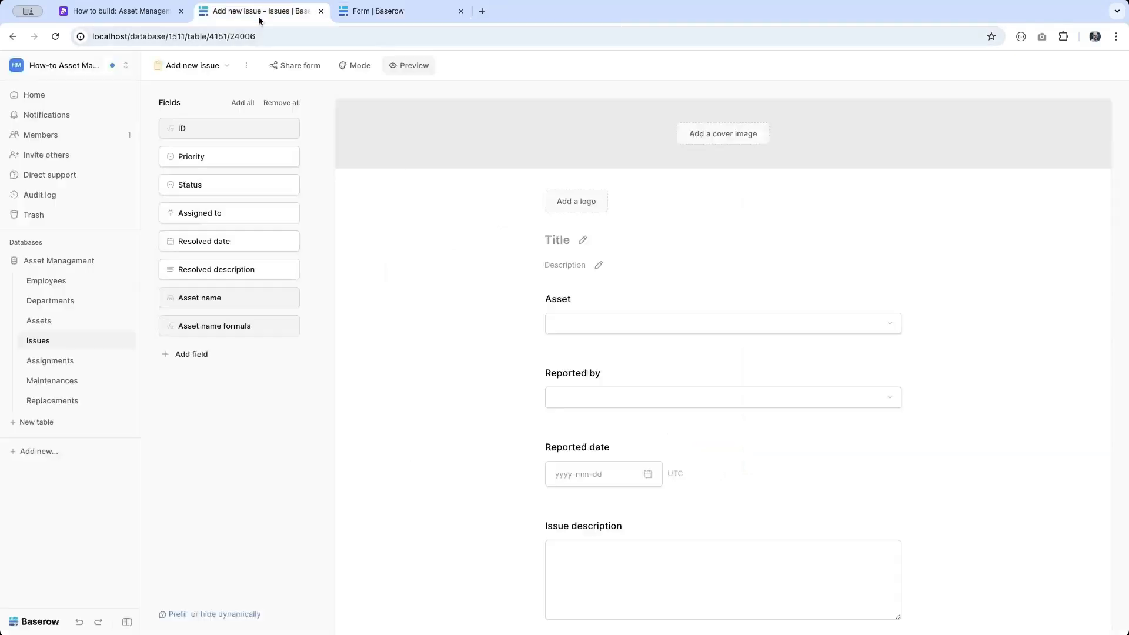
{"action": "left_click", "coordinate": [174, 70]}
{"action": "left_click", "coordinate": [181, 131]}
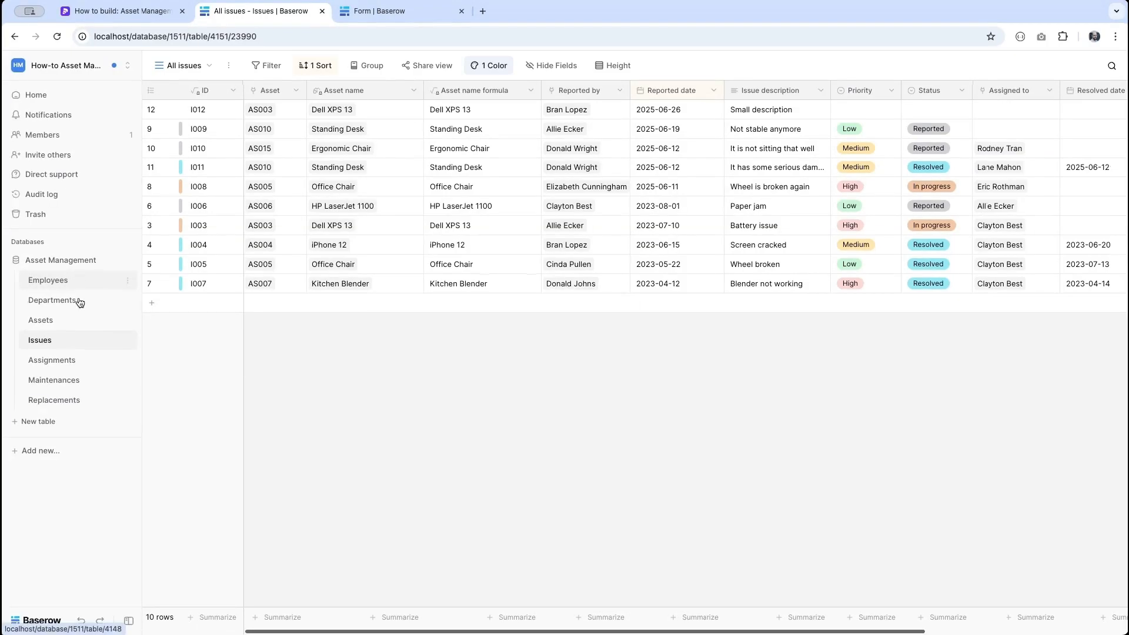
Step: Review the rows of the Assignments table and the expanded record of issue I011 in the Issues table
{"action": "left_click", "coordinate": [70, 360]}
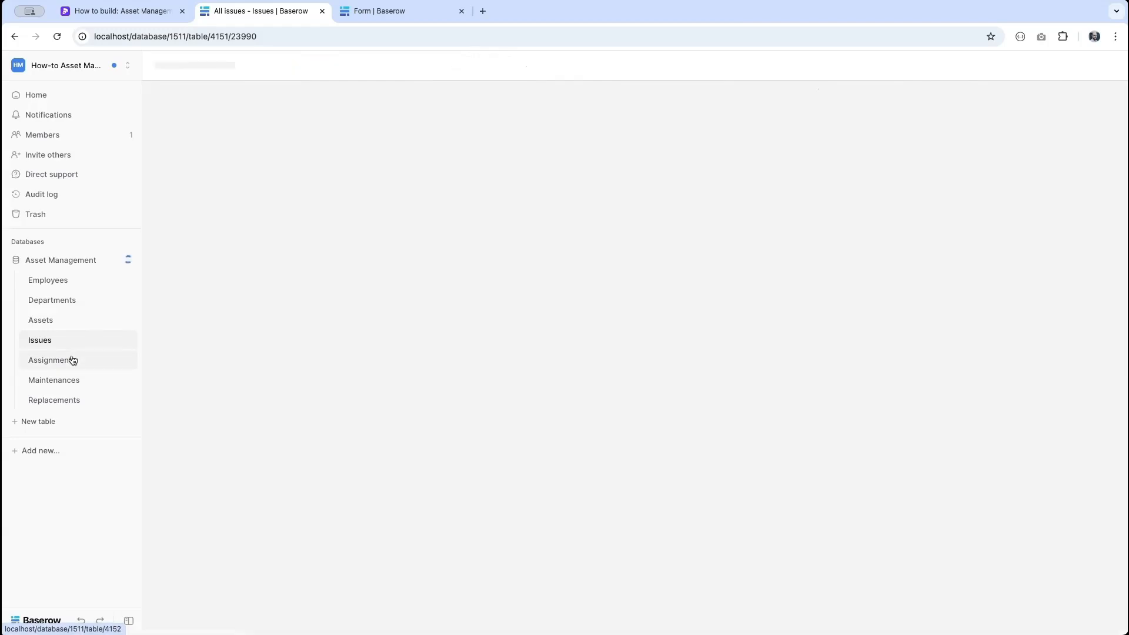
{"action": "scroll", "coordinate": [453, 456], "scroll_direction": "down", "scroll_amount": 3}
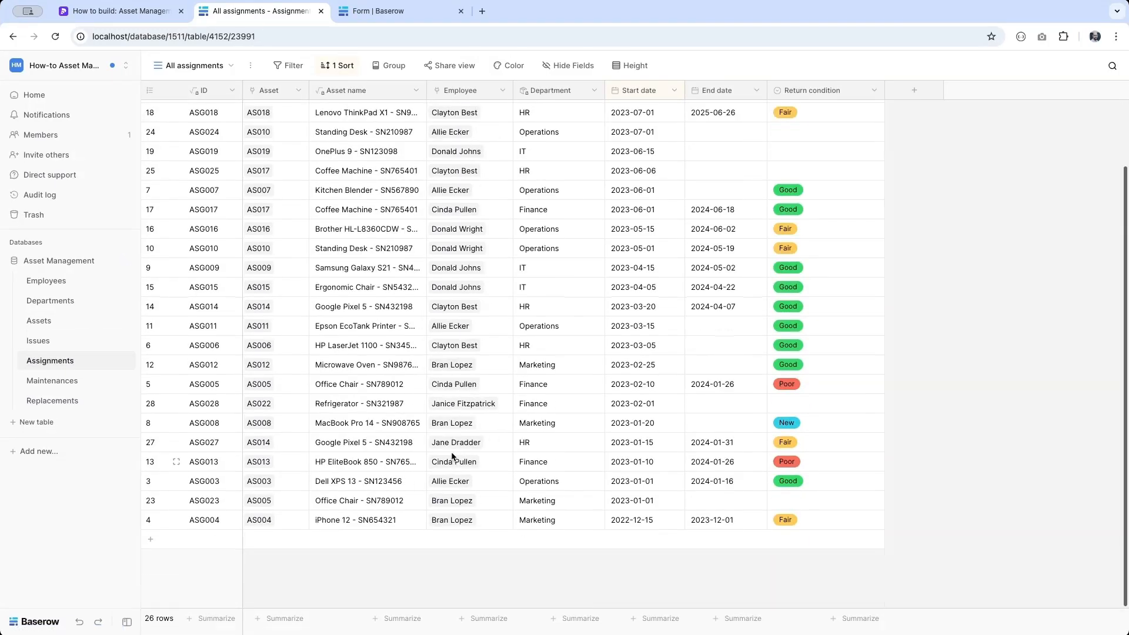
{"action": "scroll", "coordinate": [453, 457], "scroll_direction": "up", "scroll_amount": 3}
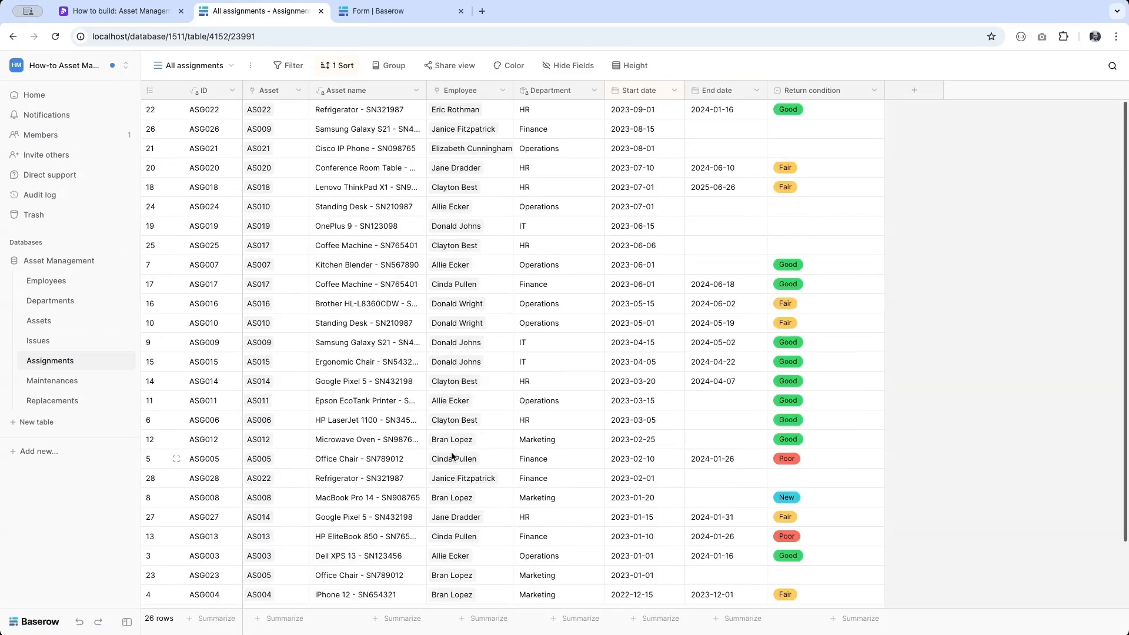
{"action": "left_click", "coordinate": [41, 342]}
{"action": "scroll", "coordinate": [798, 287], "scroll_direction": "right", "scroll_amount": 2}
{"action": "scroll", "coordinate": [652, 158], "scroll_direction": "left", "scroll_amount": 2}
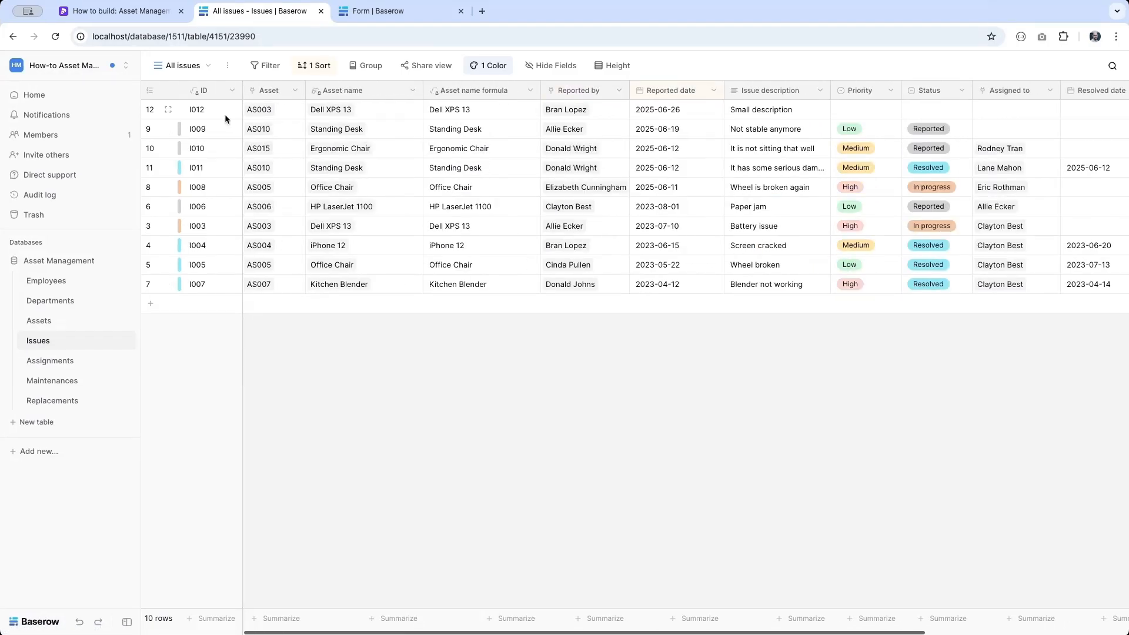
{"action": "left_click", "coordinate": [224, 153]}
{"action": "left_click", "coordinate": [168, 168]}
{"action": "scroll", "coordinate": [488, 329], "scroll_direction": "down", "scroll_amount": 6}
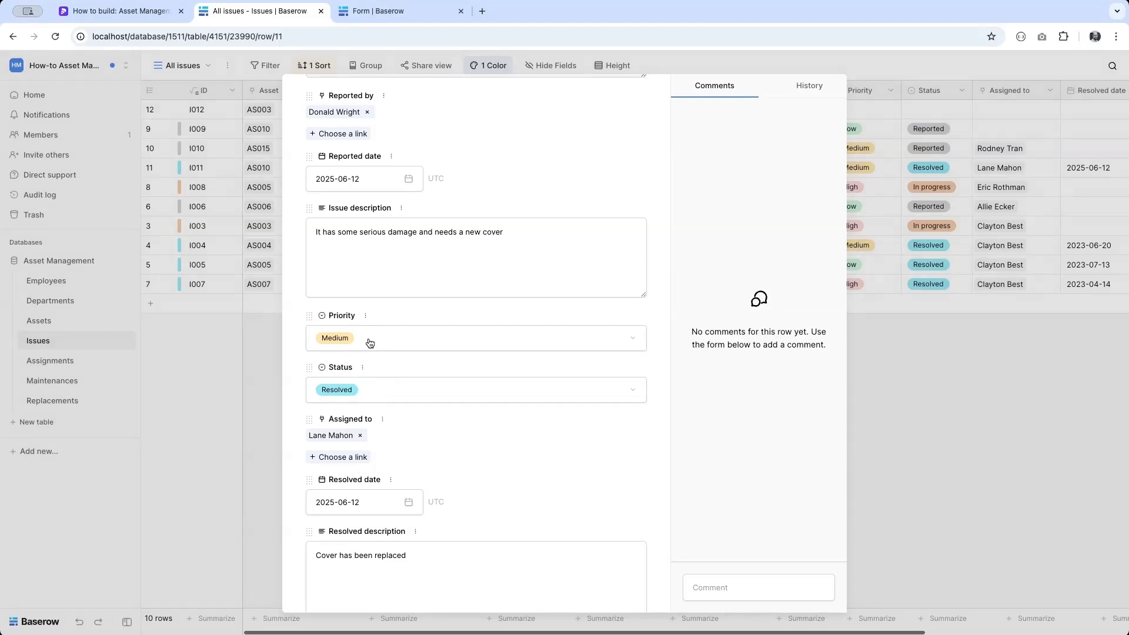
Step: Close the issue record and view the Maintenances calendar and the Replacements table
{"action": "left_click", "coordinate": [50, 383]}
{"action": "left_click", "coordinate": [49, 383]}
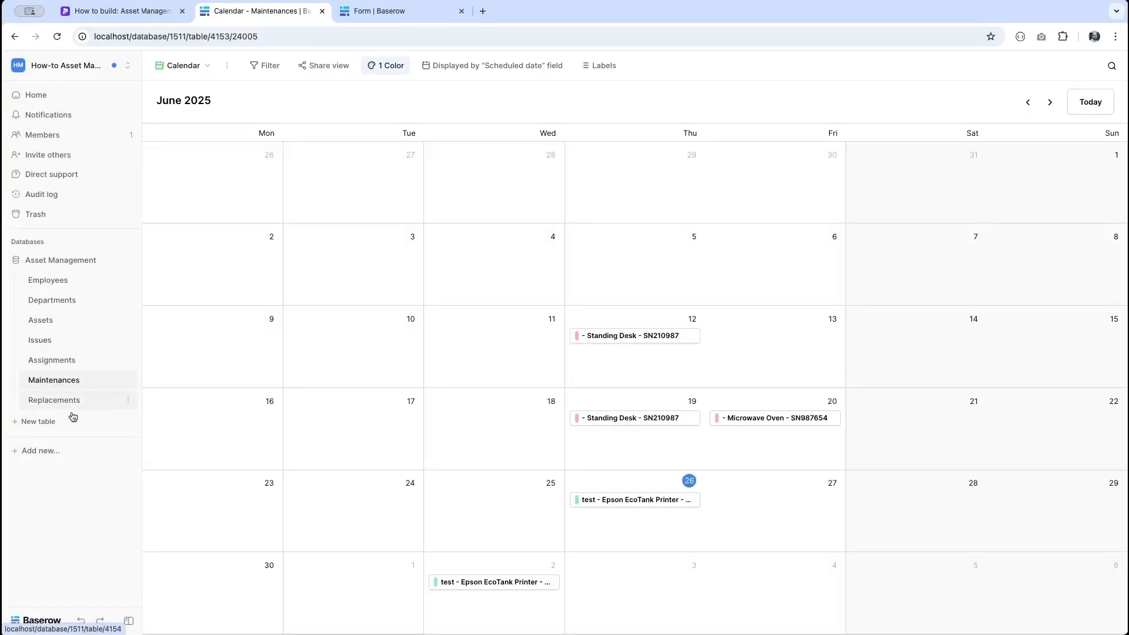
{"action": "left_click", "coordinate": [49, 401]}
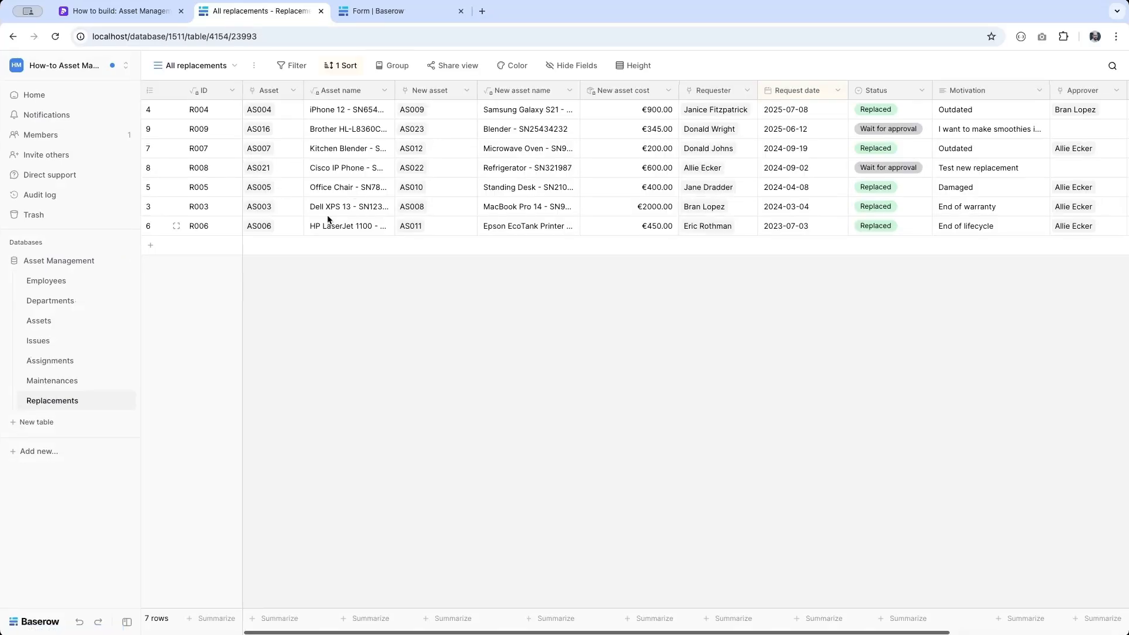